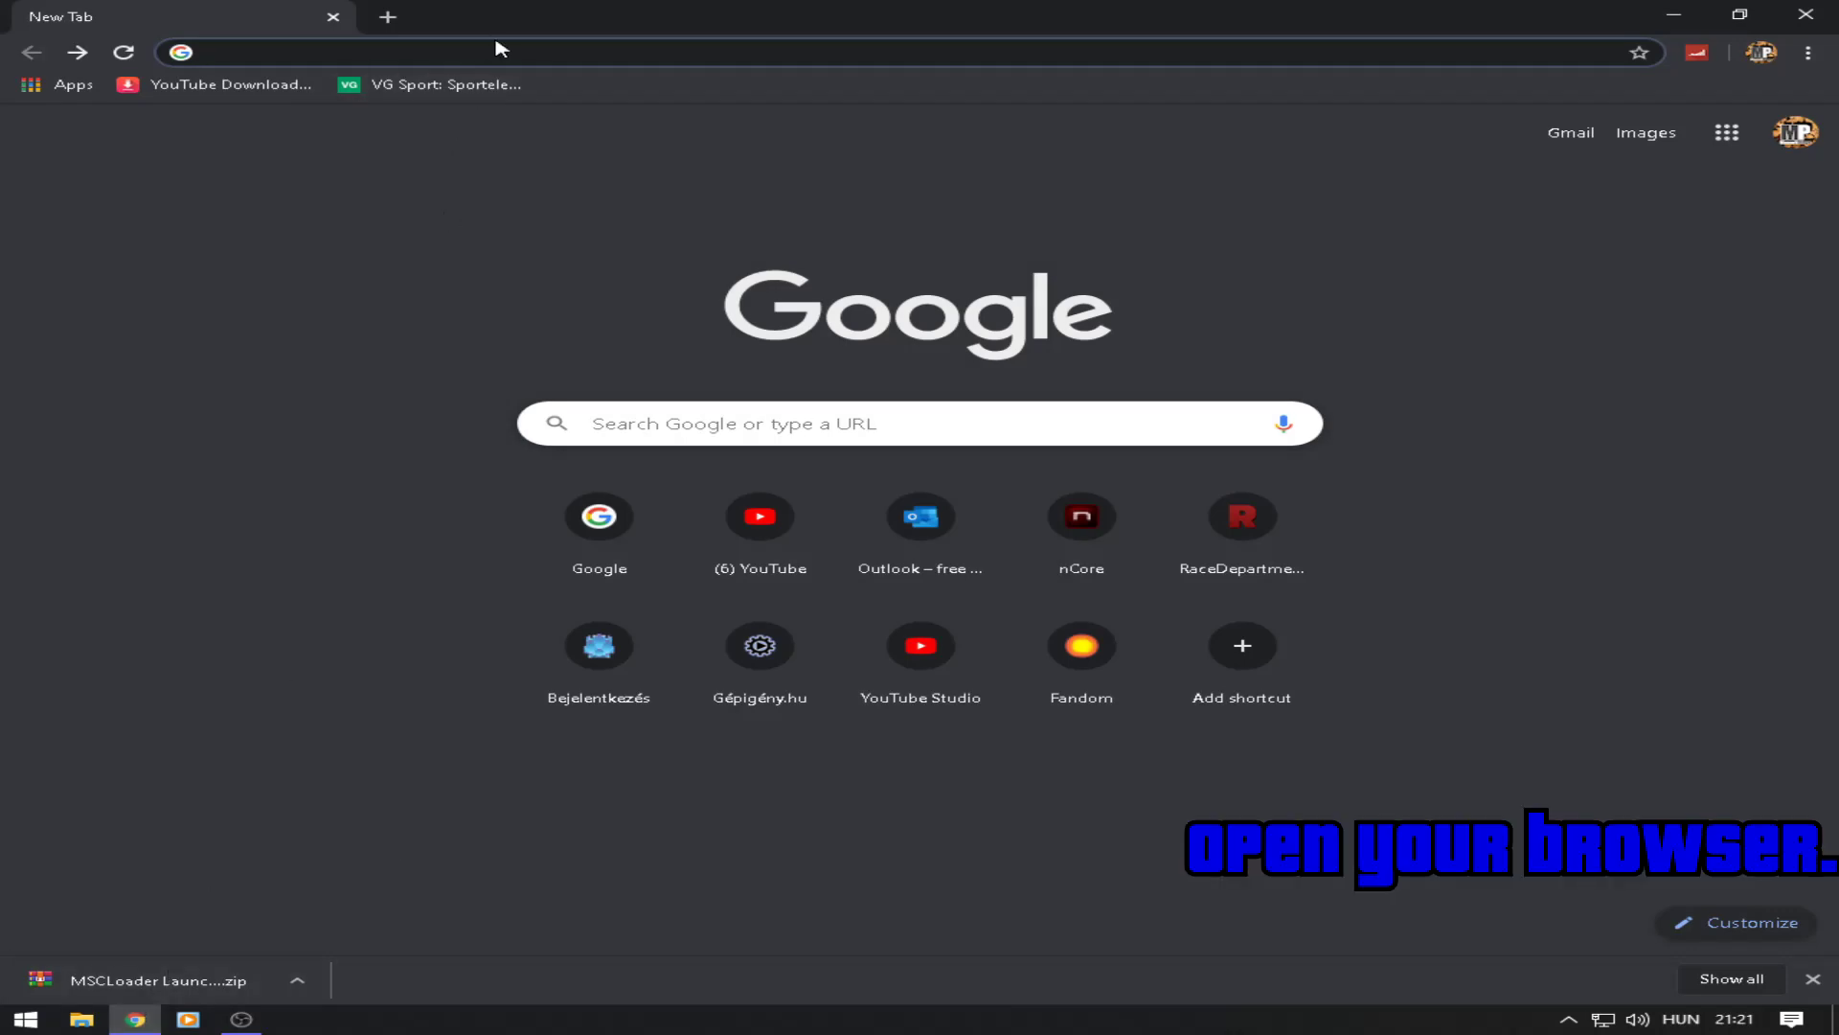
Step: Search Google for MSC modloader and open the RaceDepartment page for MSC Mod Loader
{"action": "left_click", "coordinate": [498, 53]}
{"action": "type", "text": "m"}
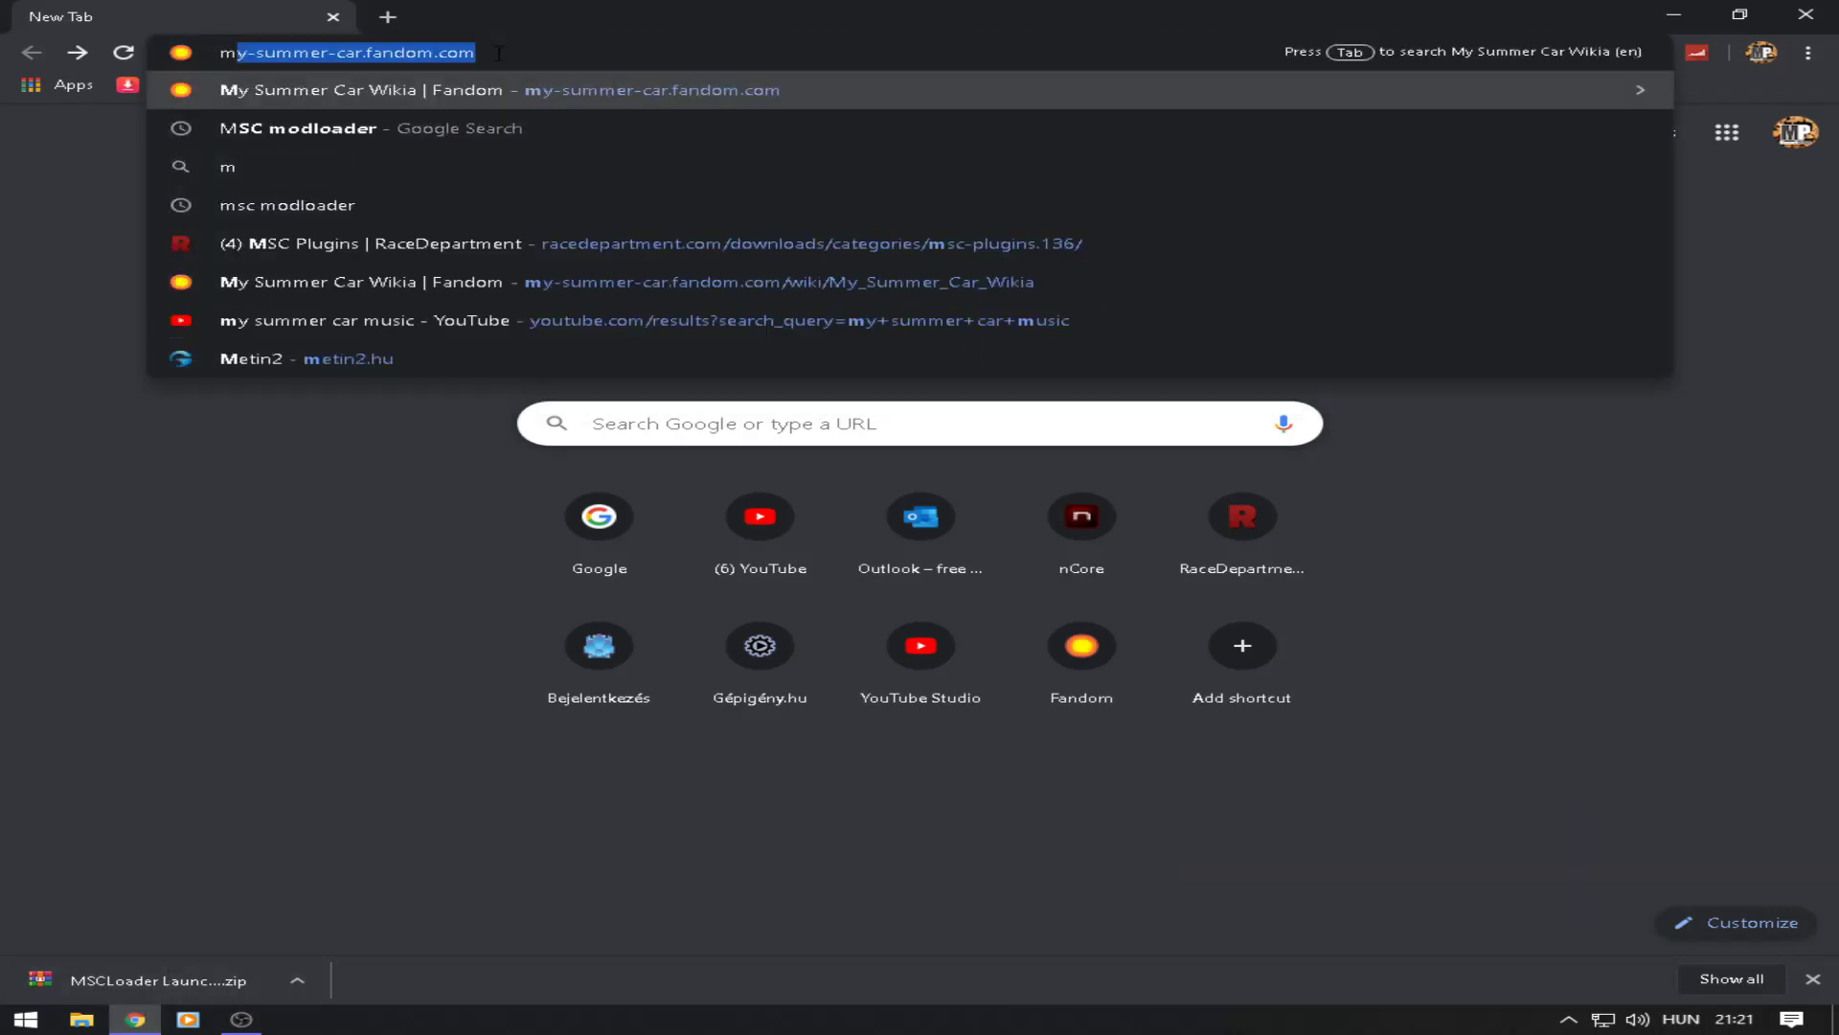
{"action": "type", "text": "sc modlo"}
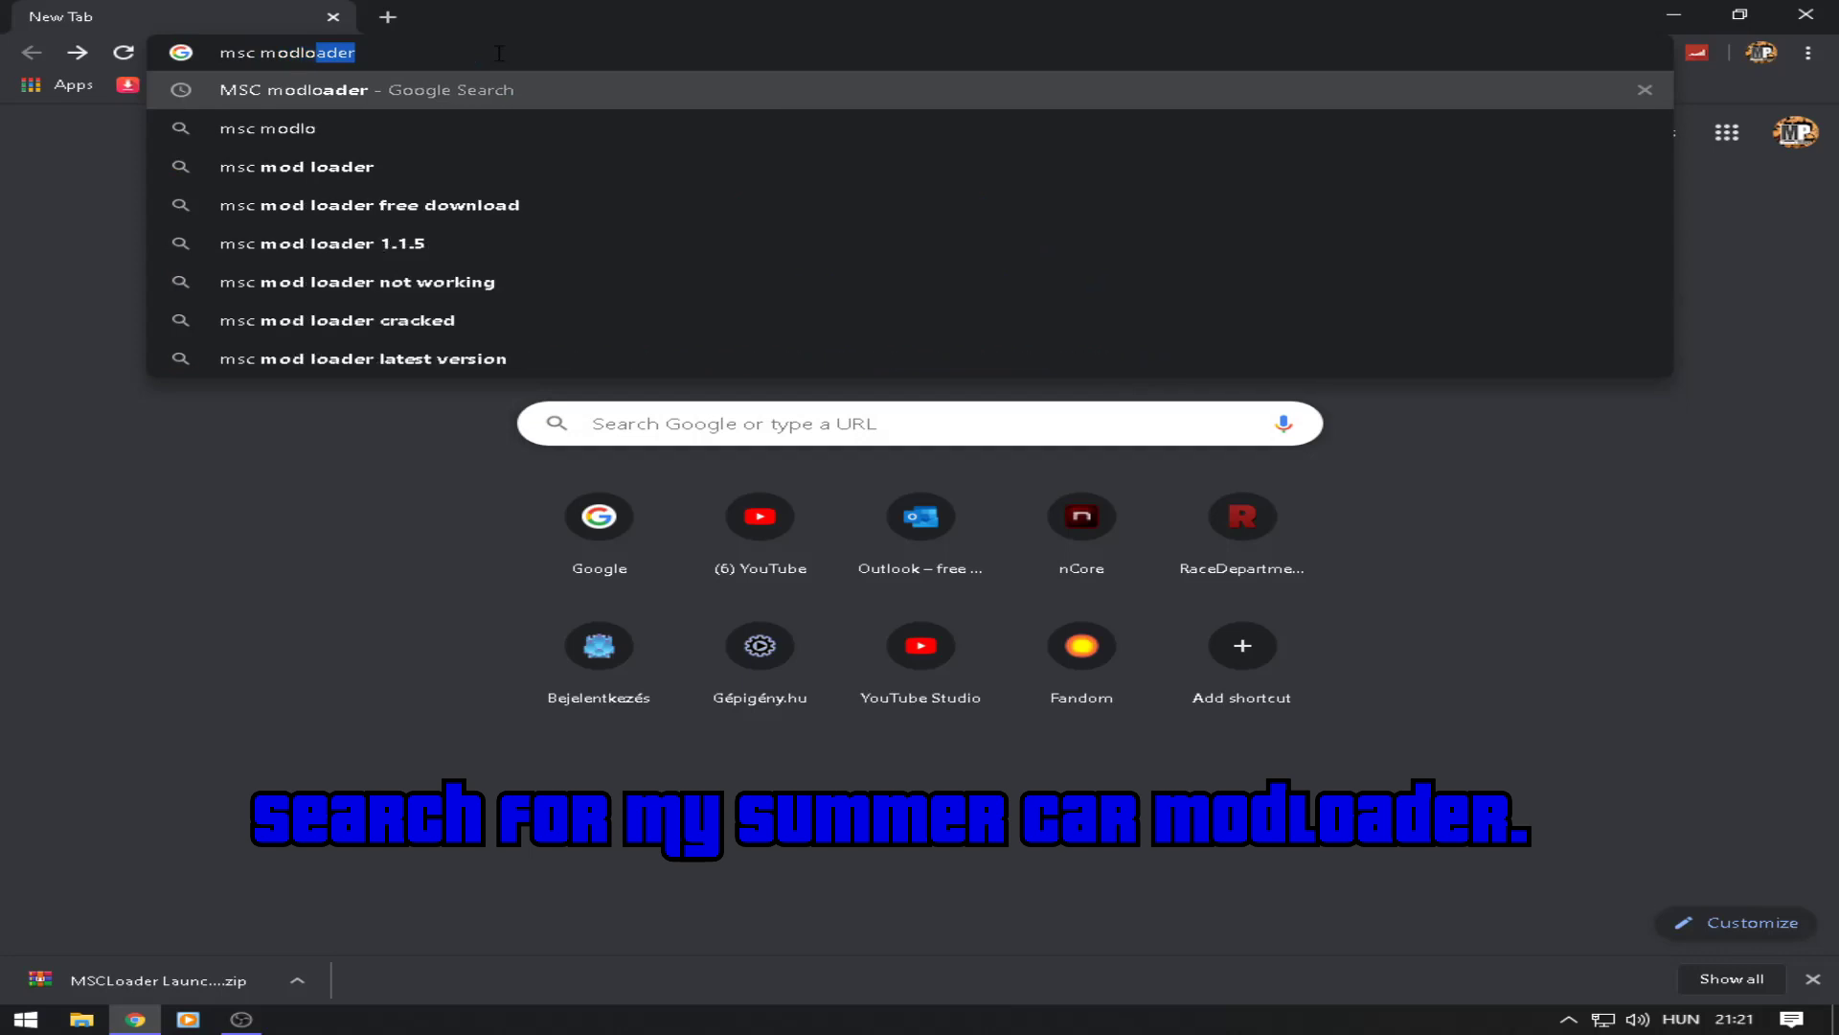
{"action": "type", "text": "ader"}
{"action": "key", "text": "Return"}
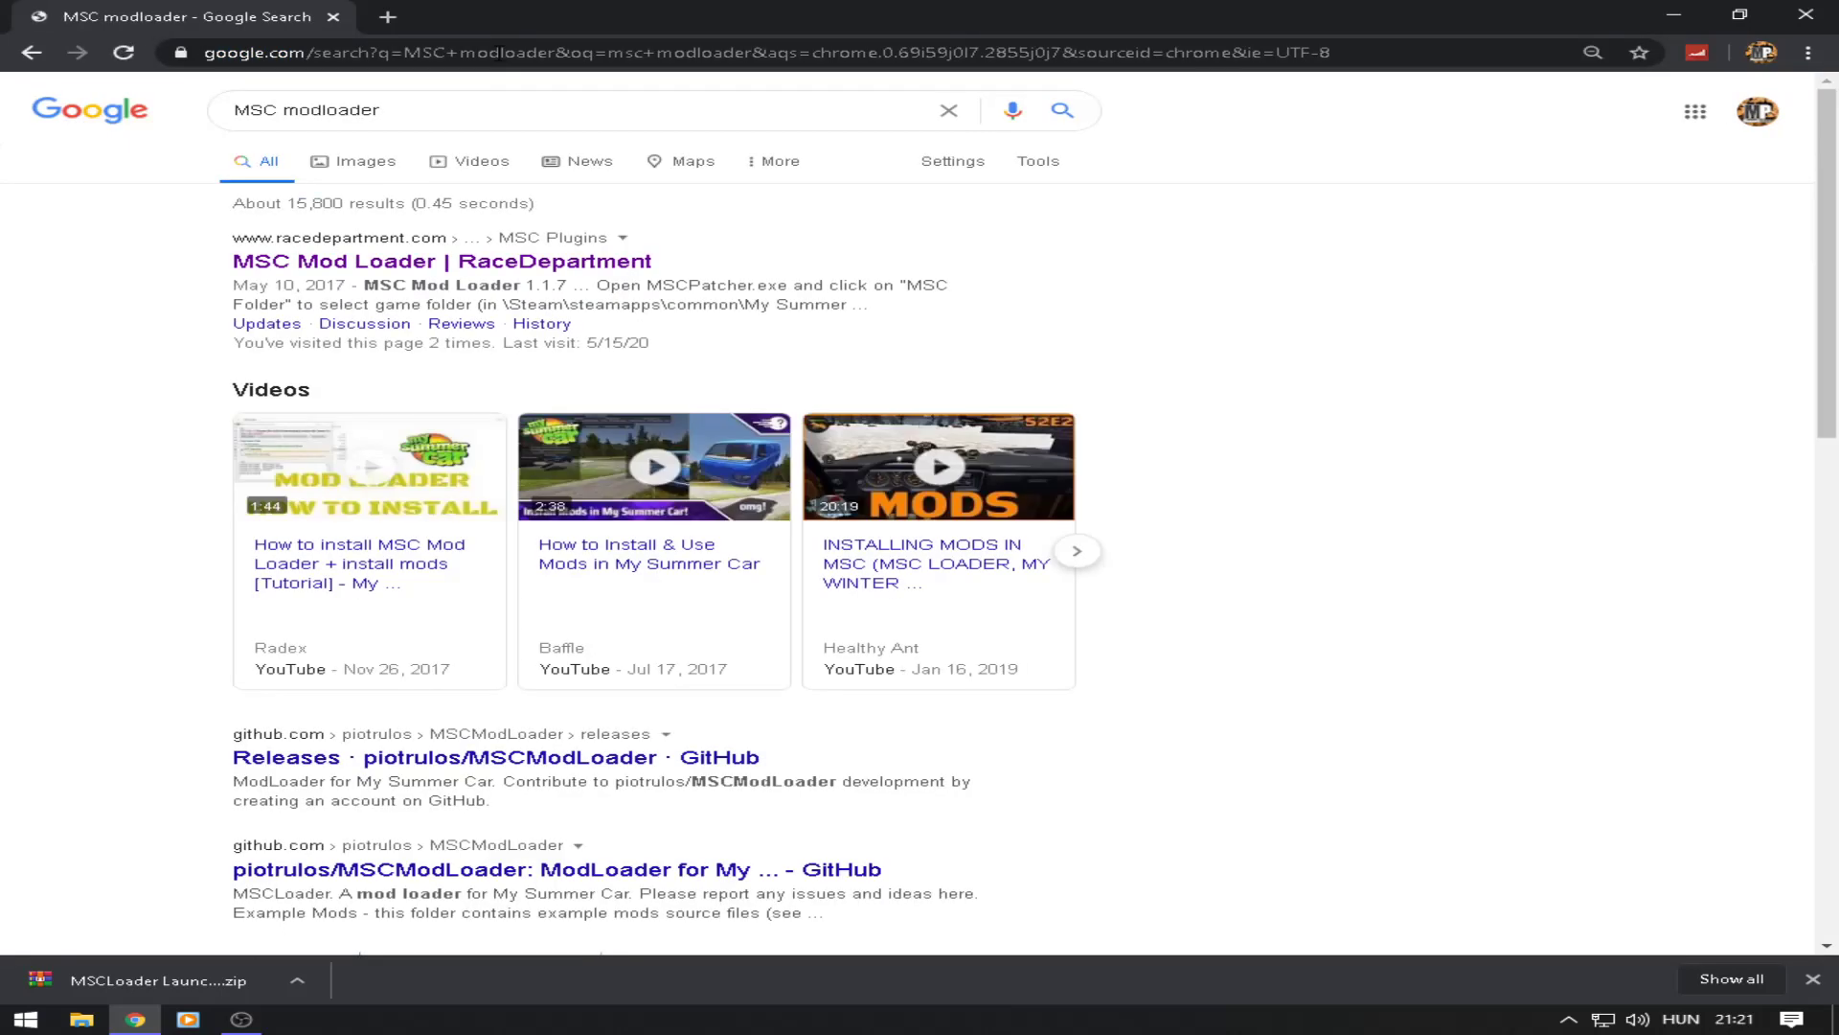
{"action": "left_click", "coordinate": [438, 273]}
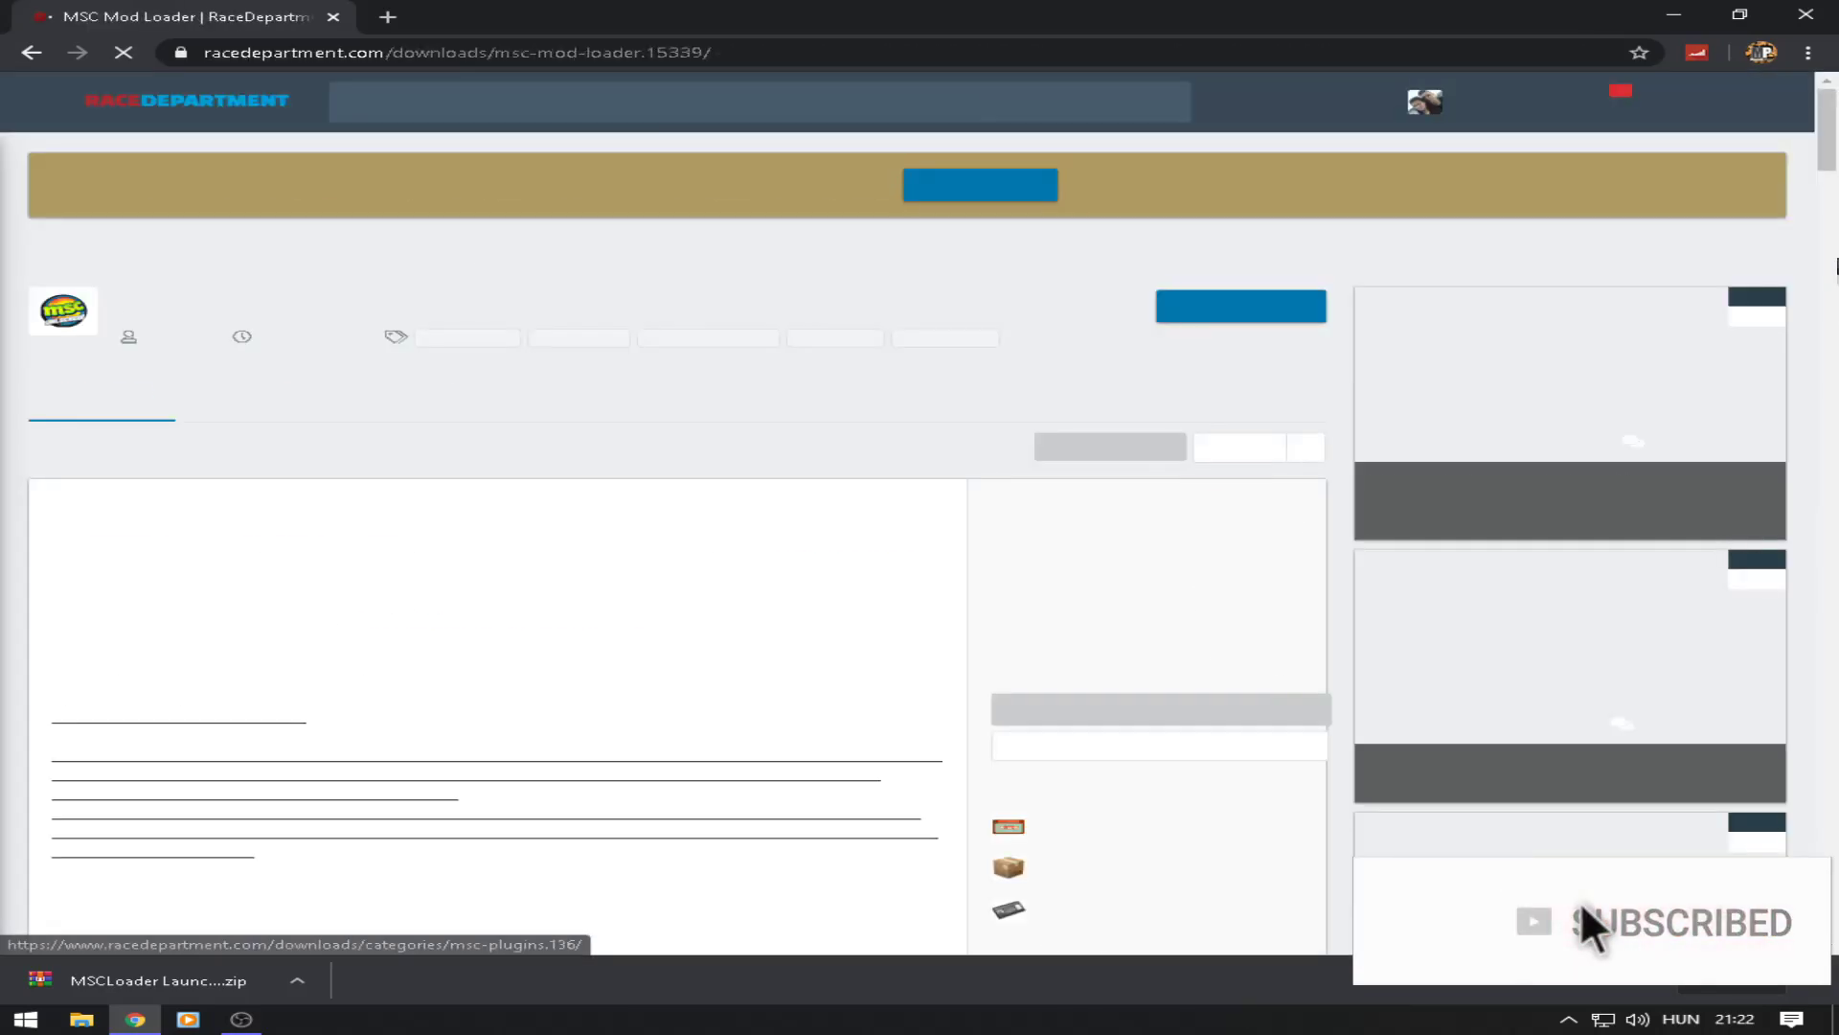
Step: Download MSC Mod Loader 1.1.7 from its RaceDepartment page
{"action": "left_click_drag", "start_coordinate": [1830, 148], "coordinate": [1832, 319]}
{"action": "scroll", "coordinate": [1265, 373], "scroll_direction": "up", "scroll_amount": 20}
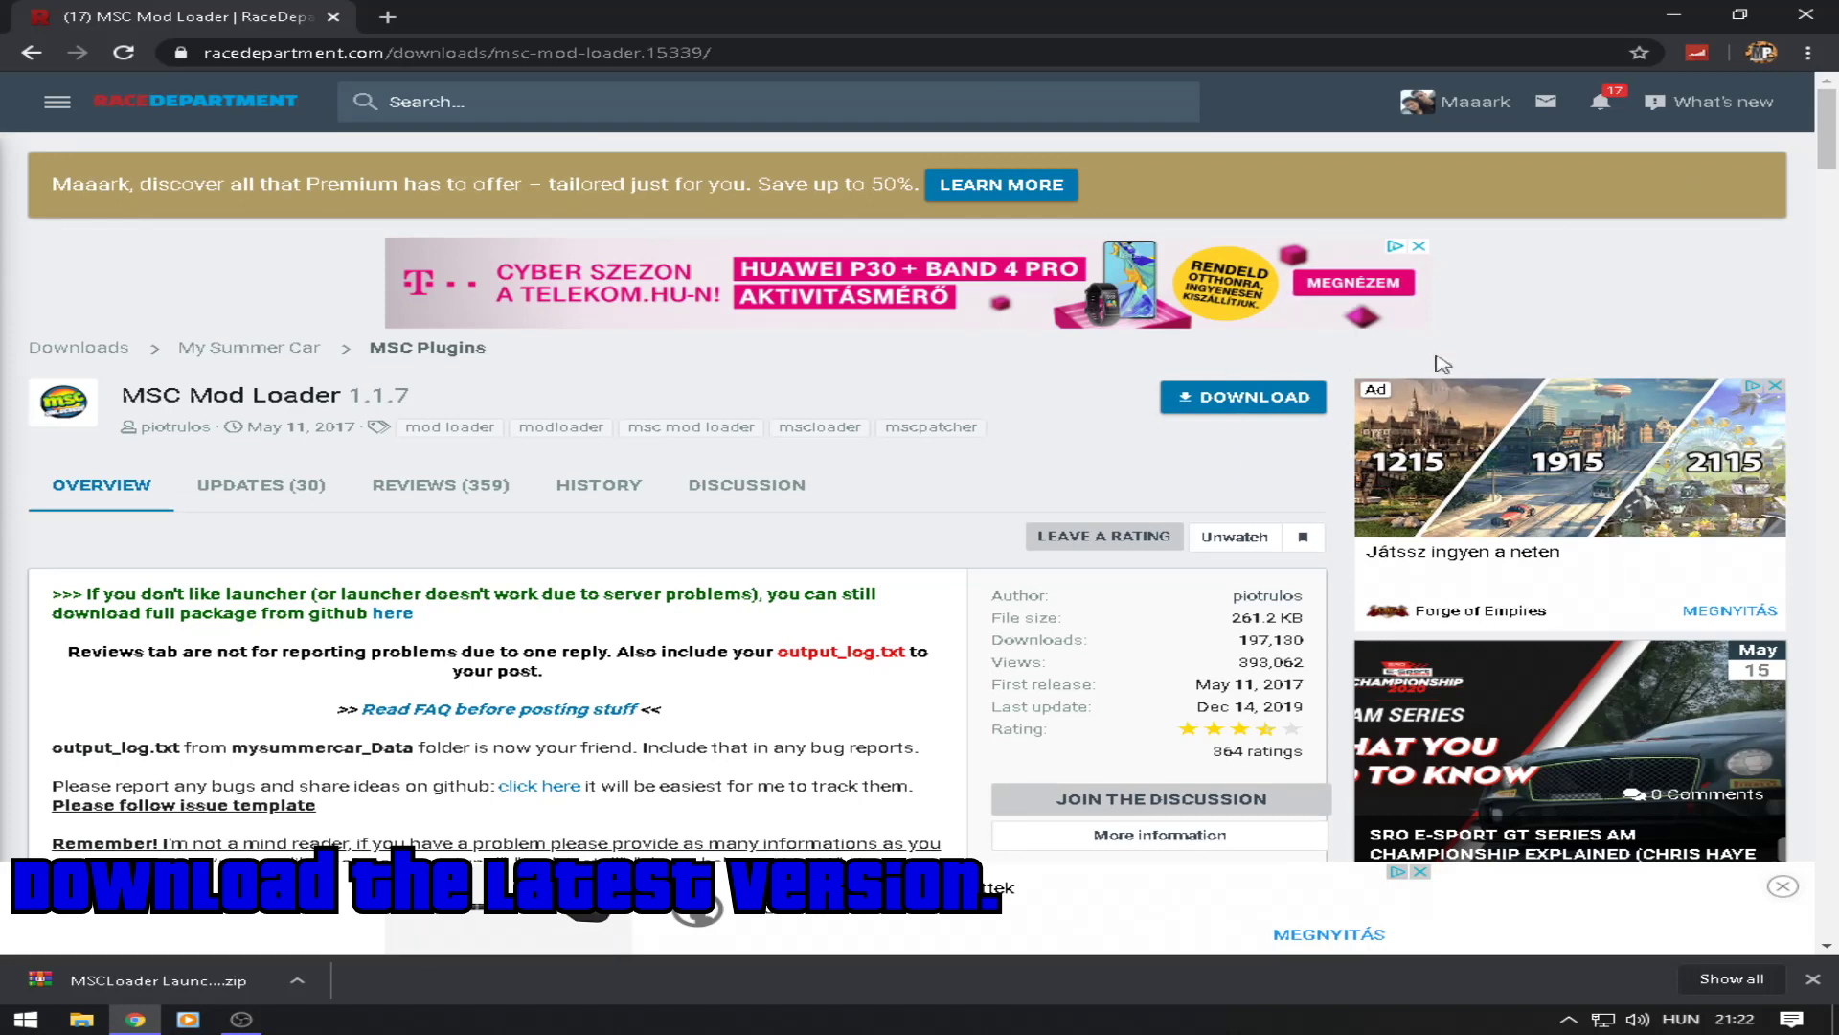
{"action": "left_click", "coordinate": [1262, 410]}
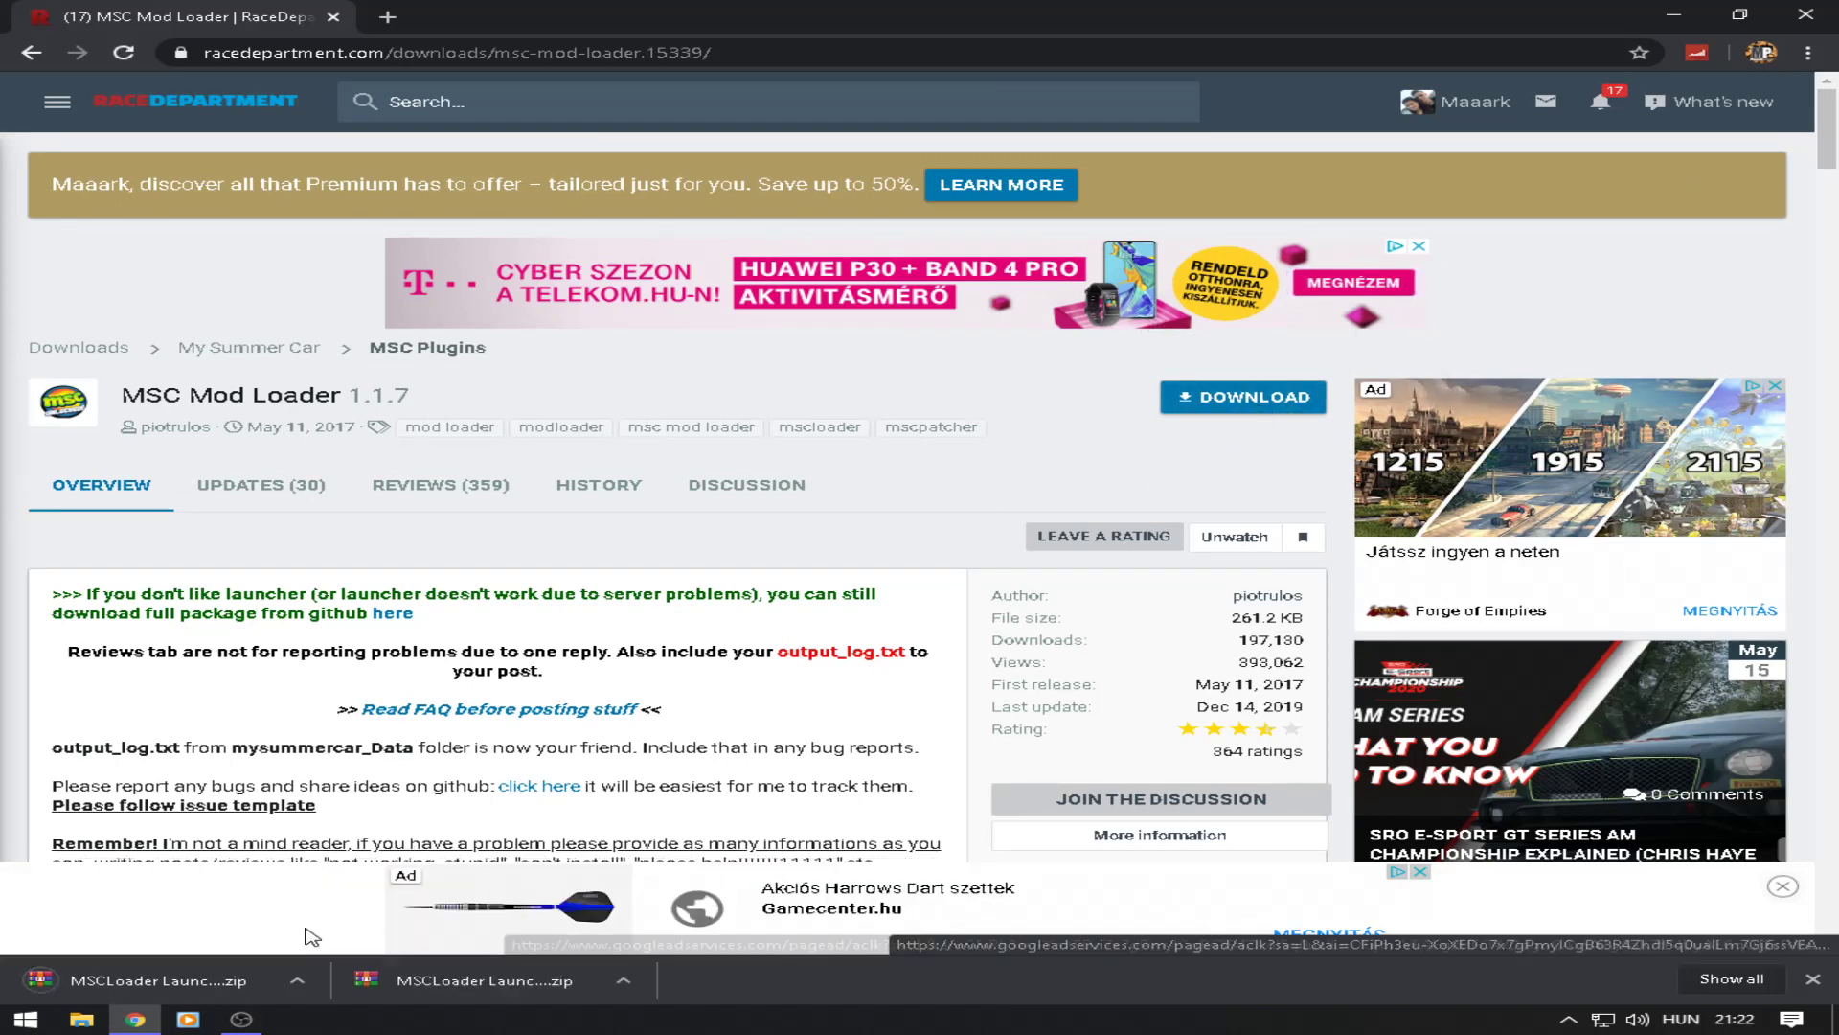
Step: Open the downloaded MSCLoader Launcher archive, extract MSCLoader_Launcher.exe to the desktop and close WinRAR
{"action": "left_click", "coordinate": [168, 996]}
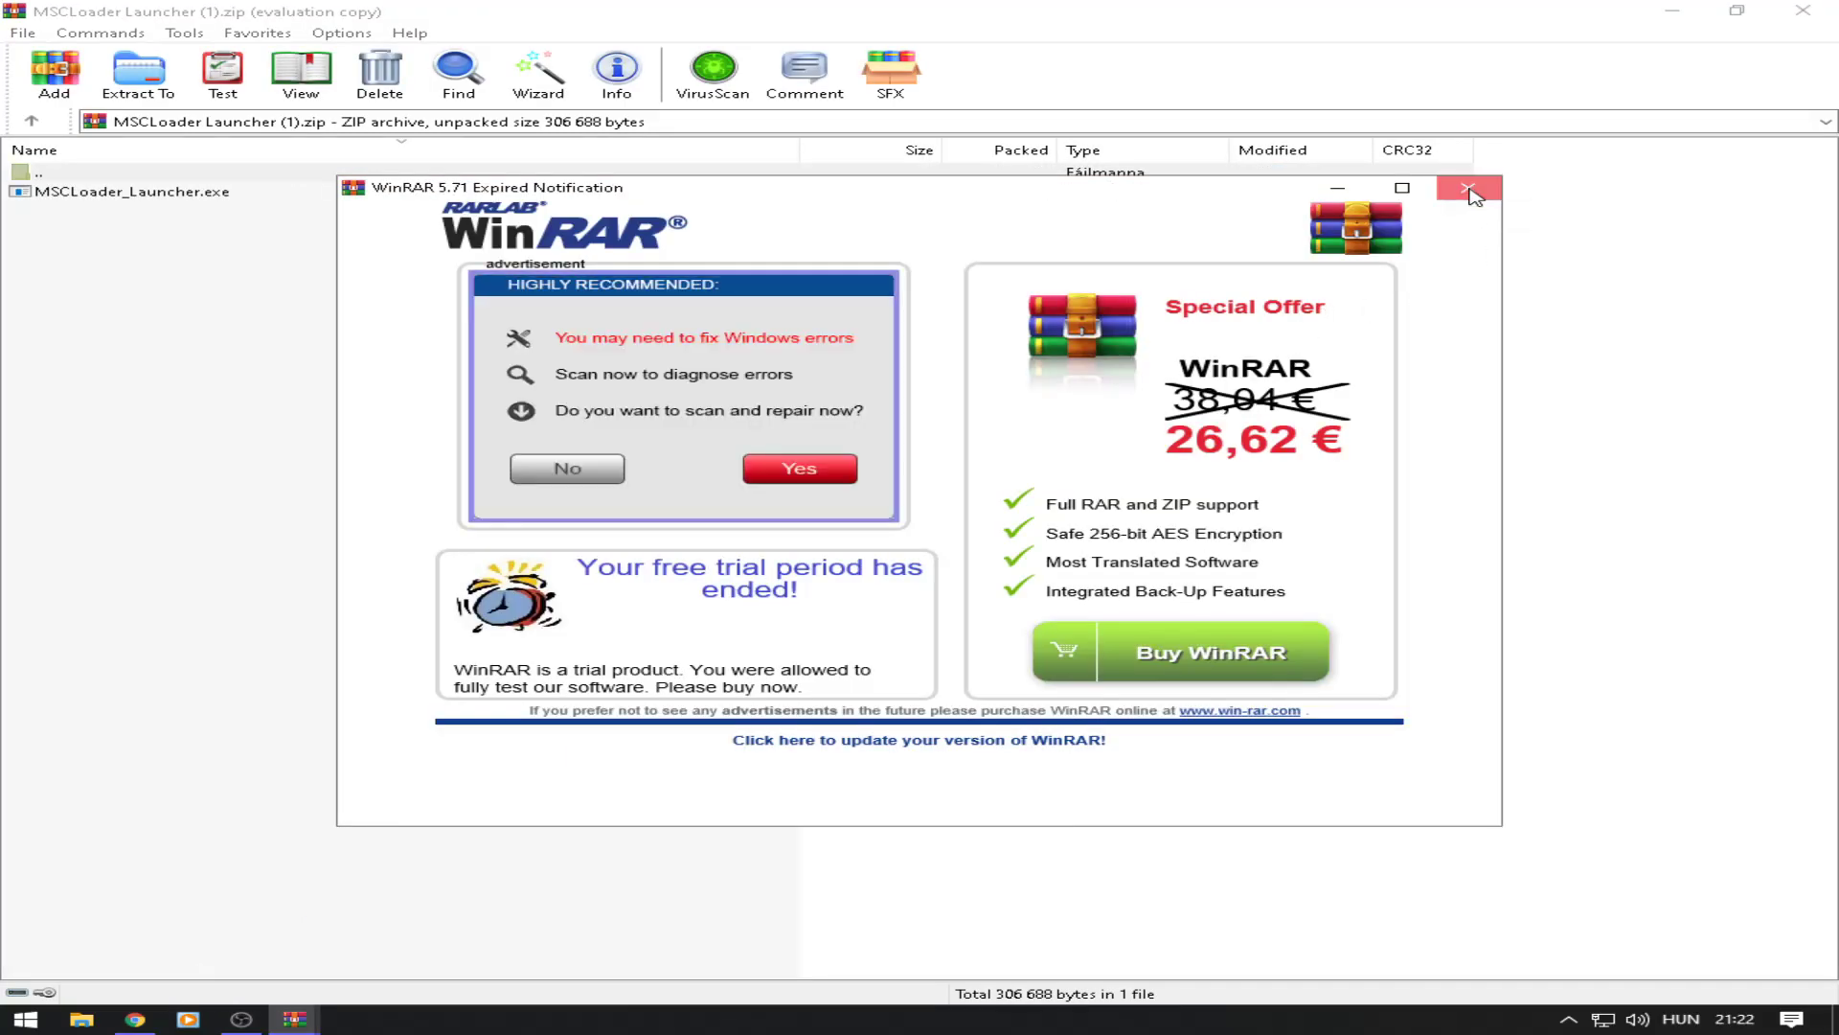
{"action": "left_click", "coordinate": [1470, 192]}
{"action": "left_click_drag", "start_coordinate": [169, 199], "coordinate": [1107, 687]}
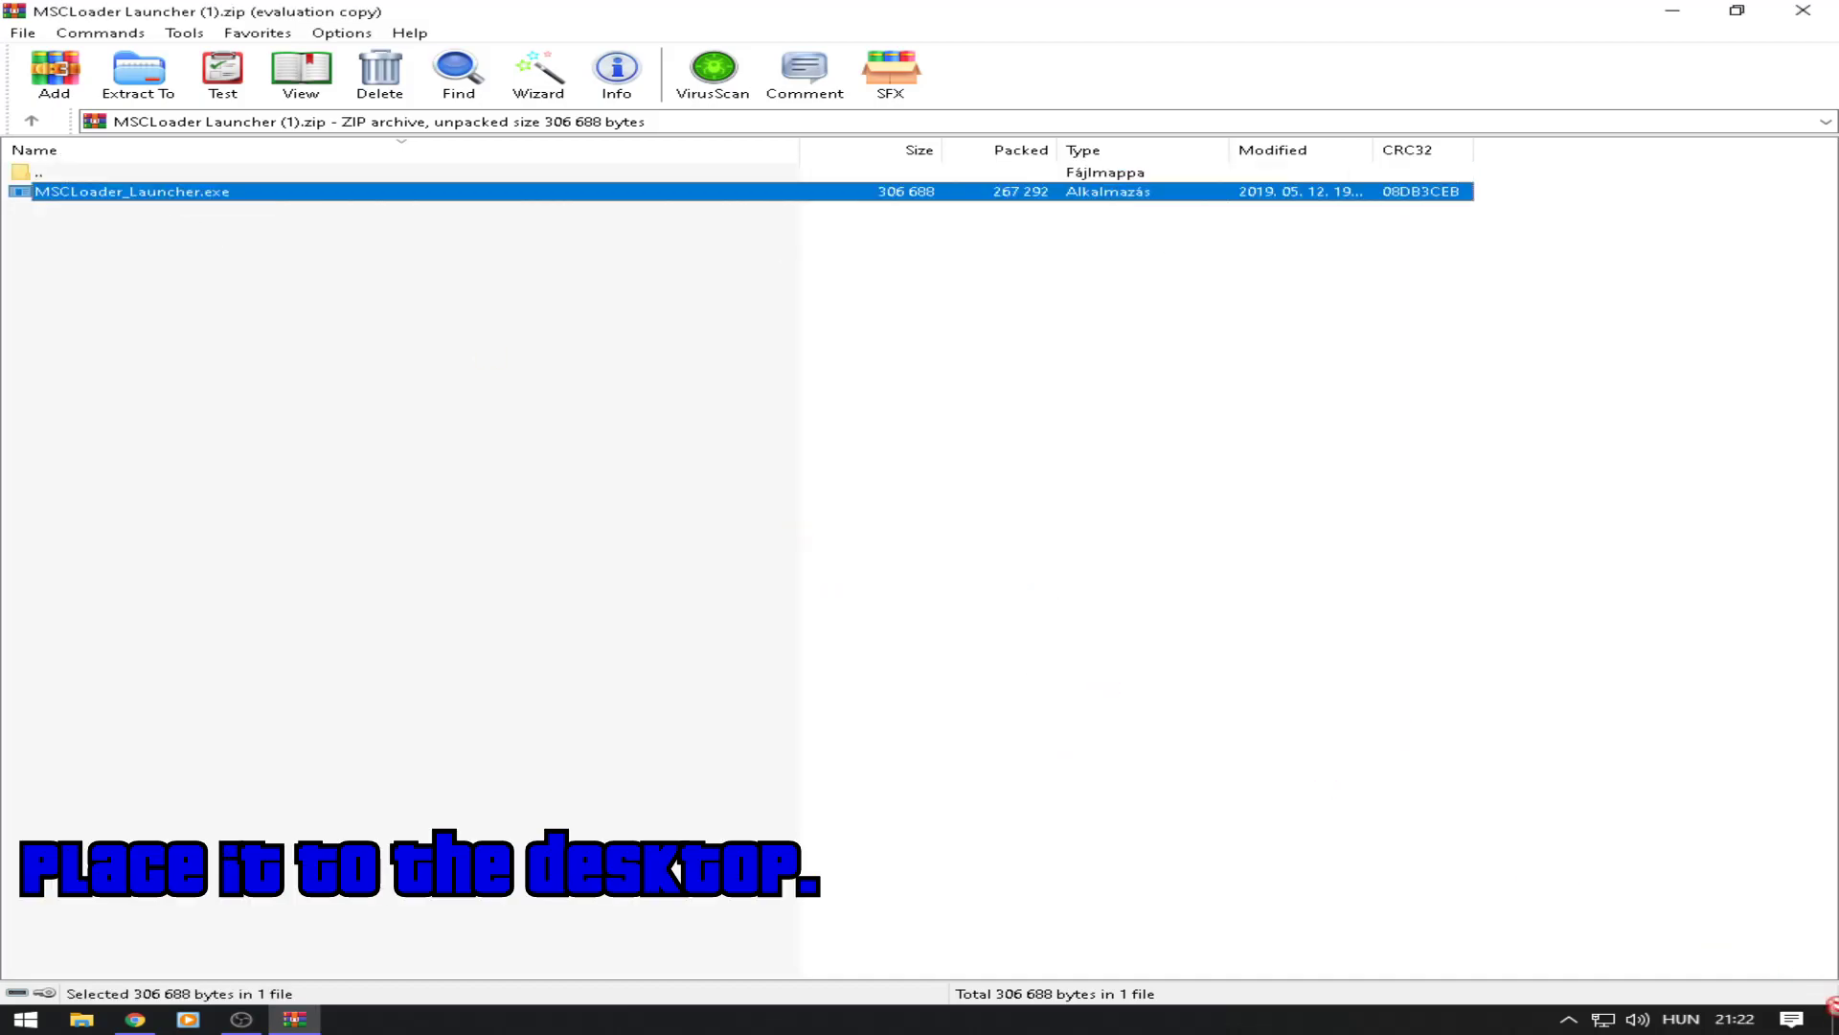
{"action": "left_click_drag", "start_coordinate": [1830, 1019], "coordinate": [99, 55]}
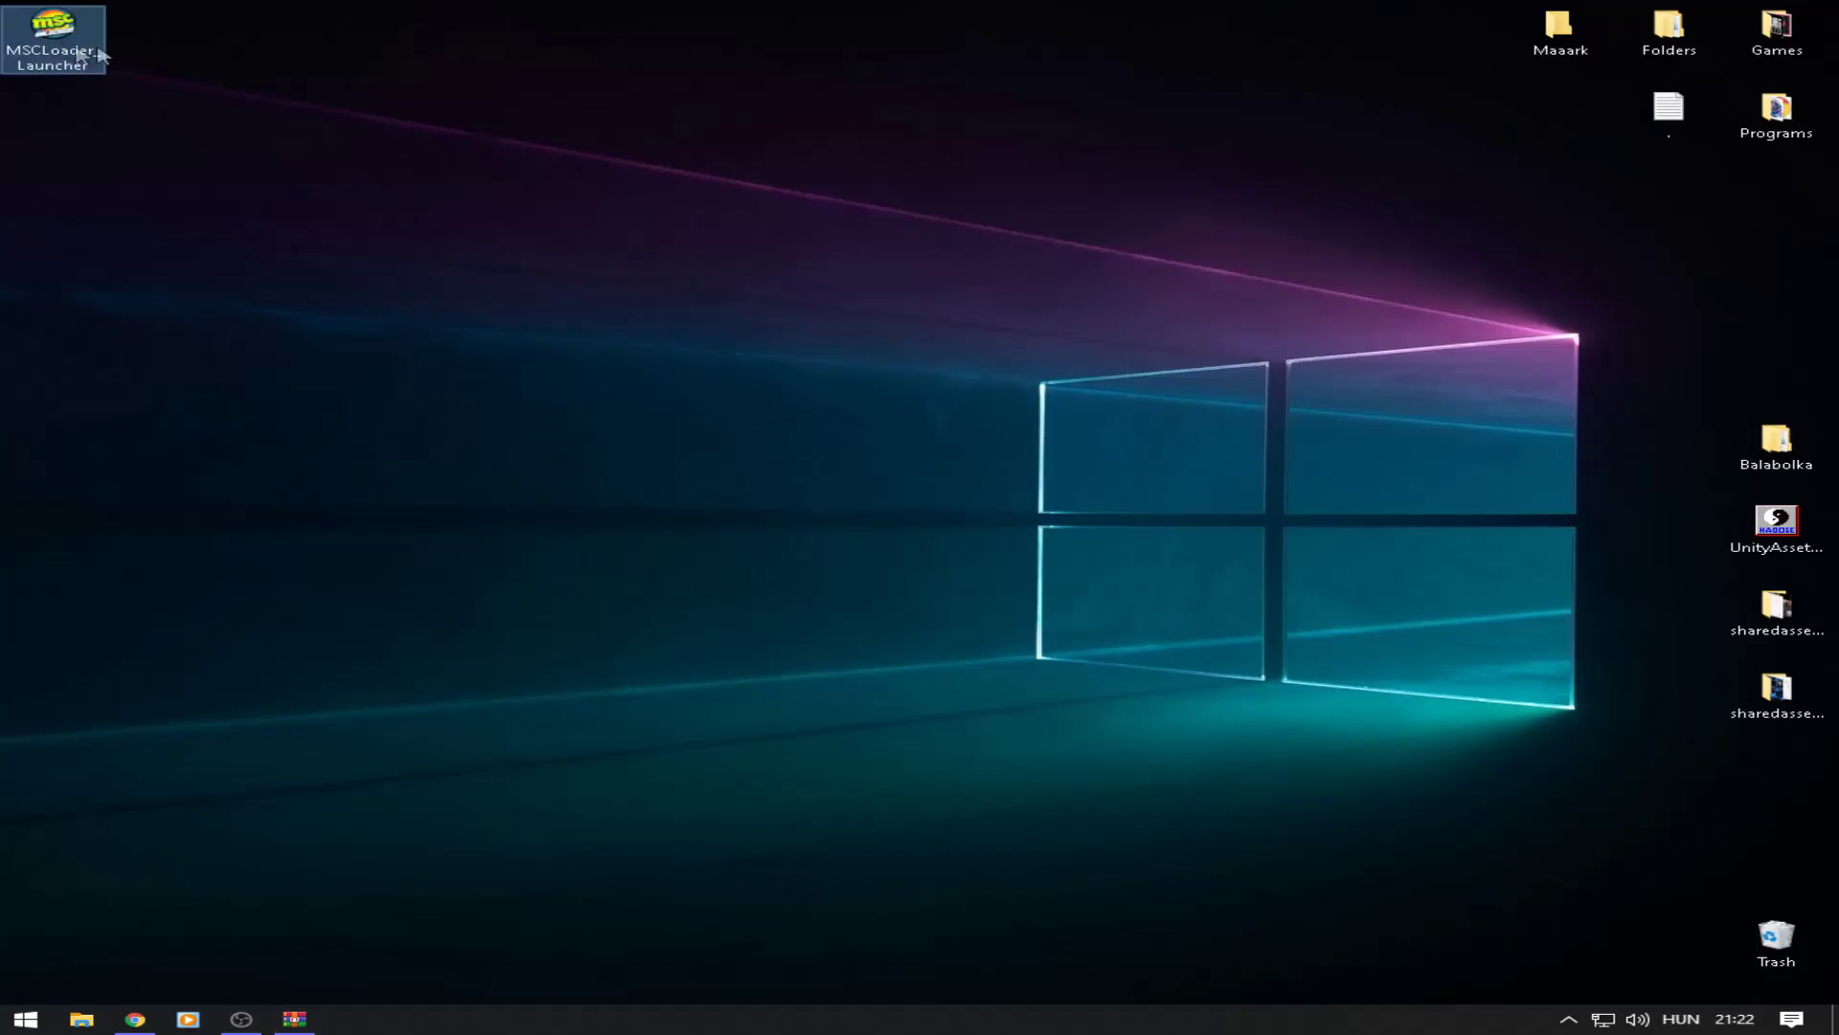
{"action": "left_click", "coordinate": [294, 1019]}
{"action": "left_click", "coordinate": [1817, 12]}
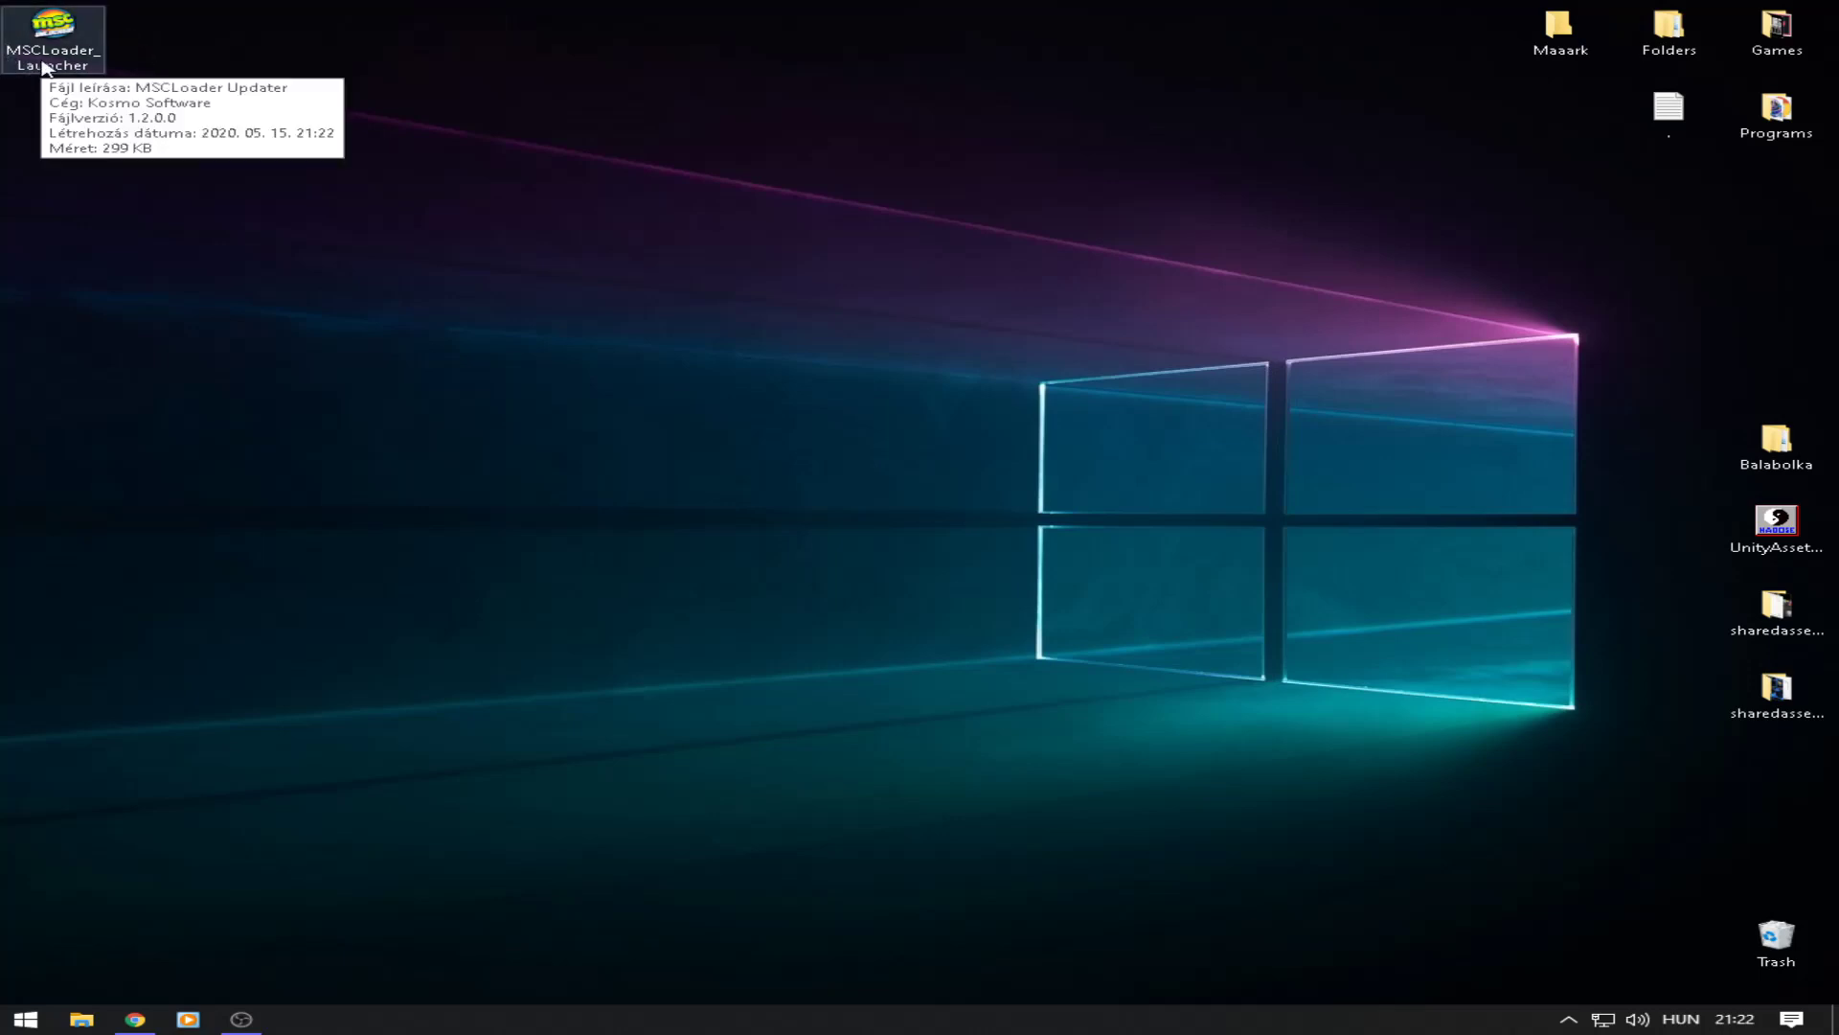
Step: Run MSCLoader_Launcher from the desktop and let it download all the needed files
{"action": "left_click", "coordinate": [43, 65]}
{"action": "double_click", "coordinate": [46, 67]}
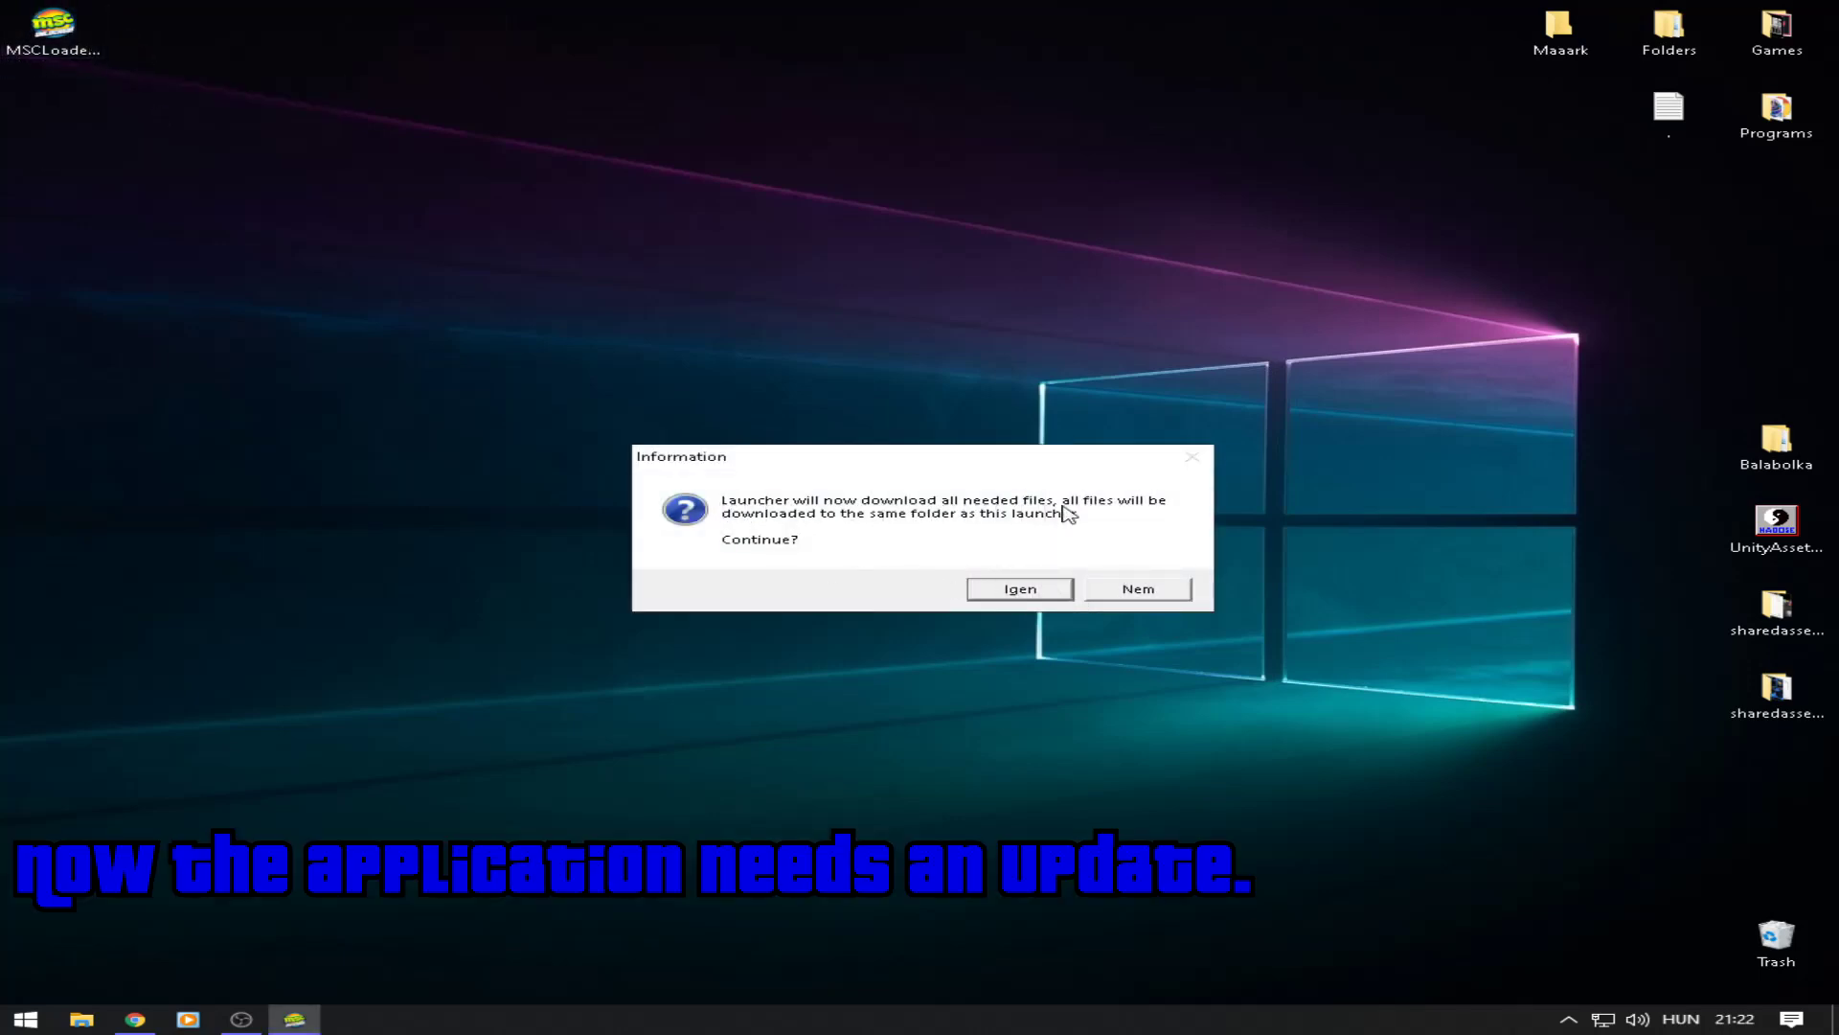
{"action": "left_click", "coordinate": [1044, 596]}
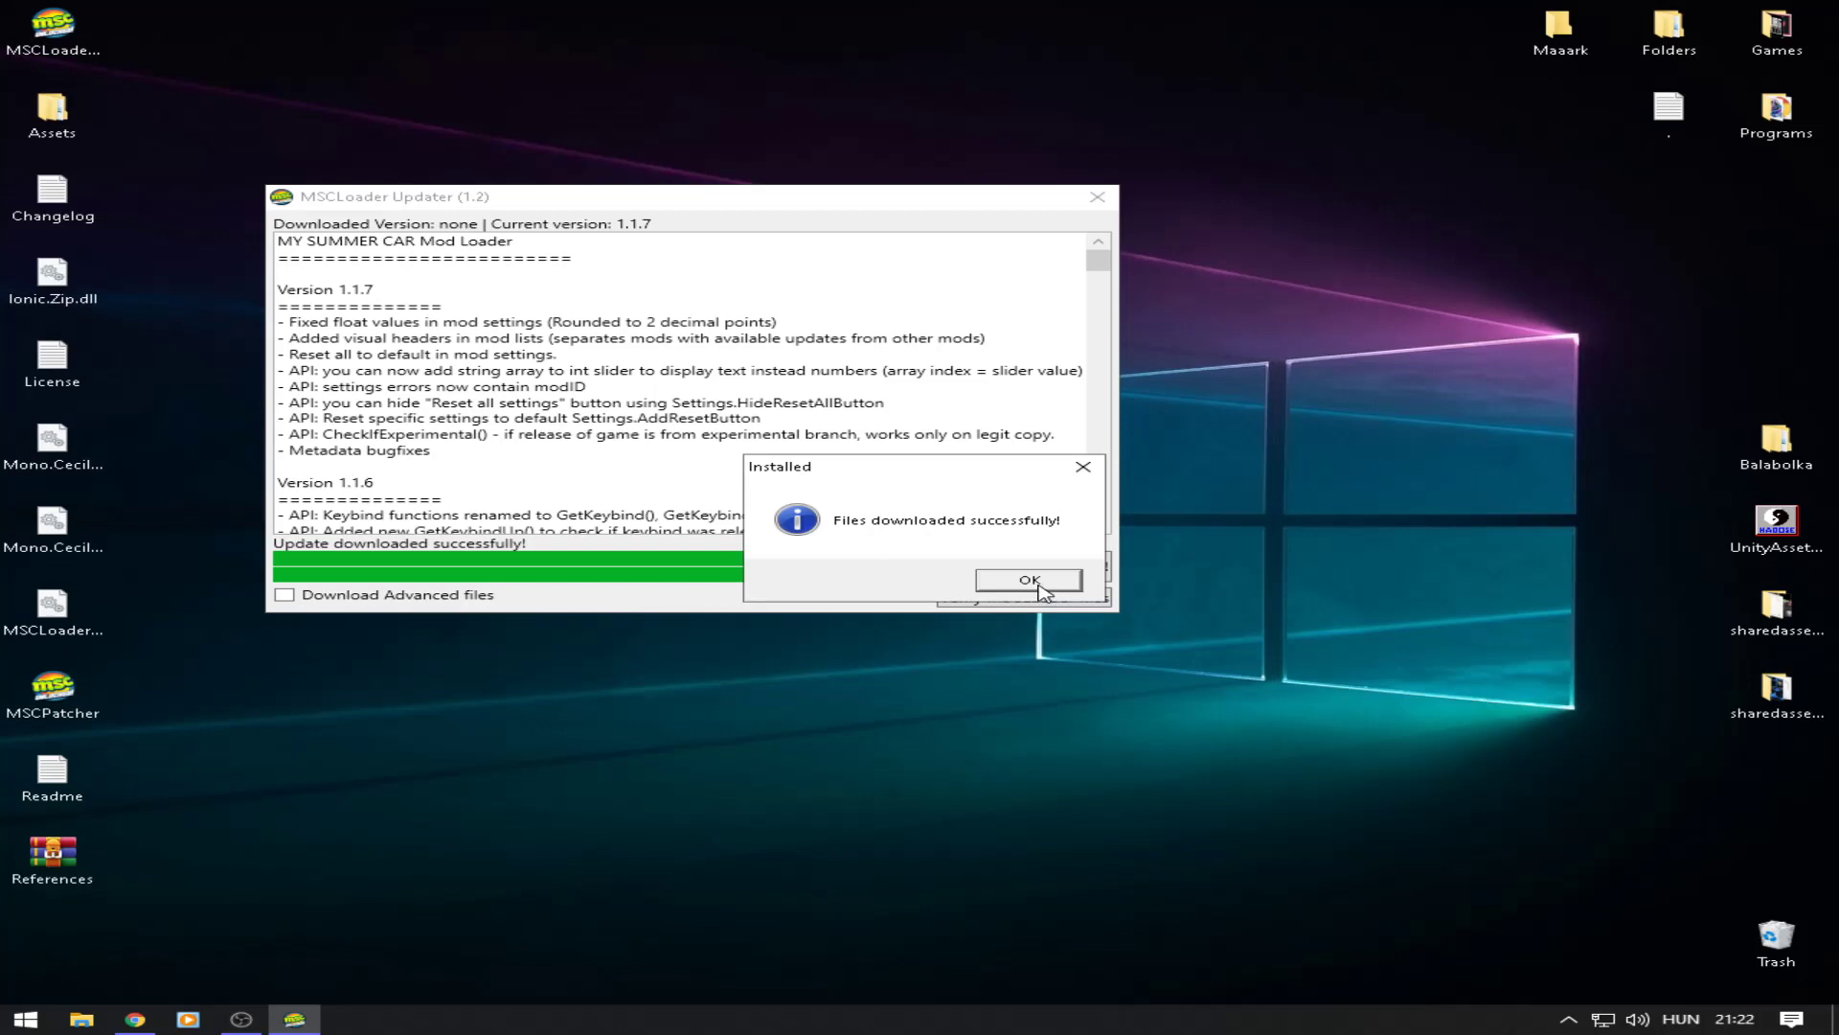
{"action": "left_click", "coordinate": [1039, 584]}
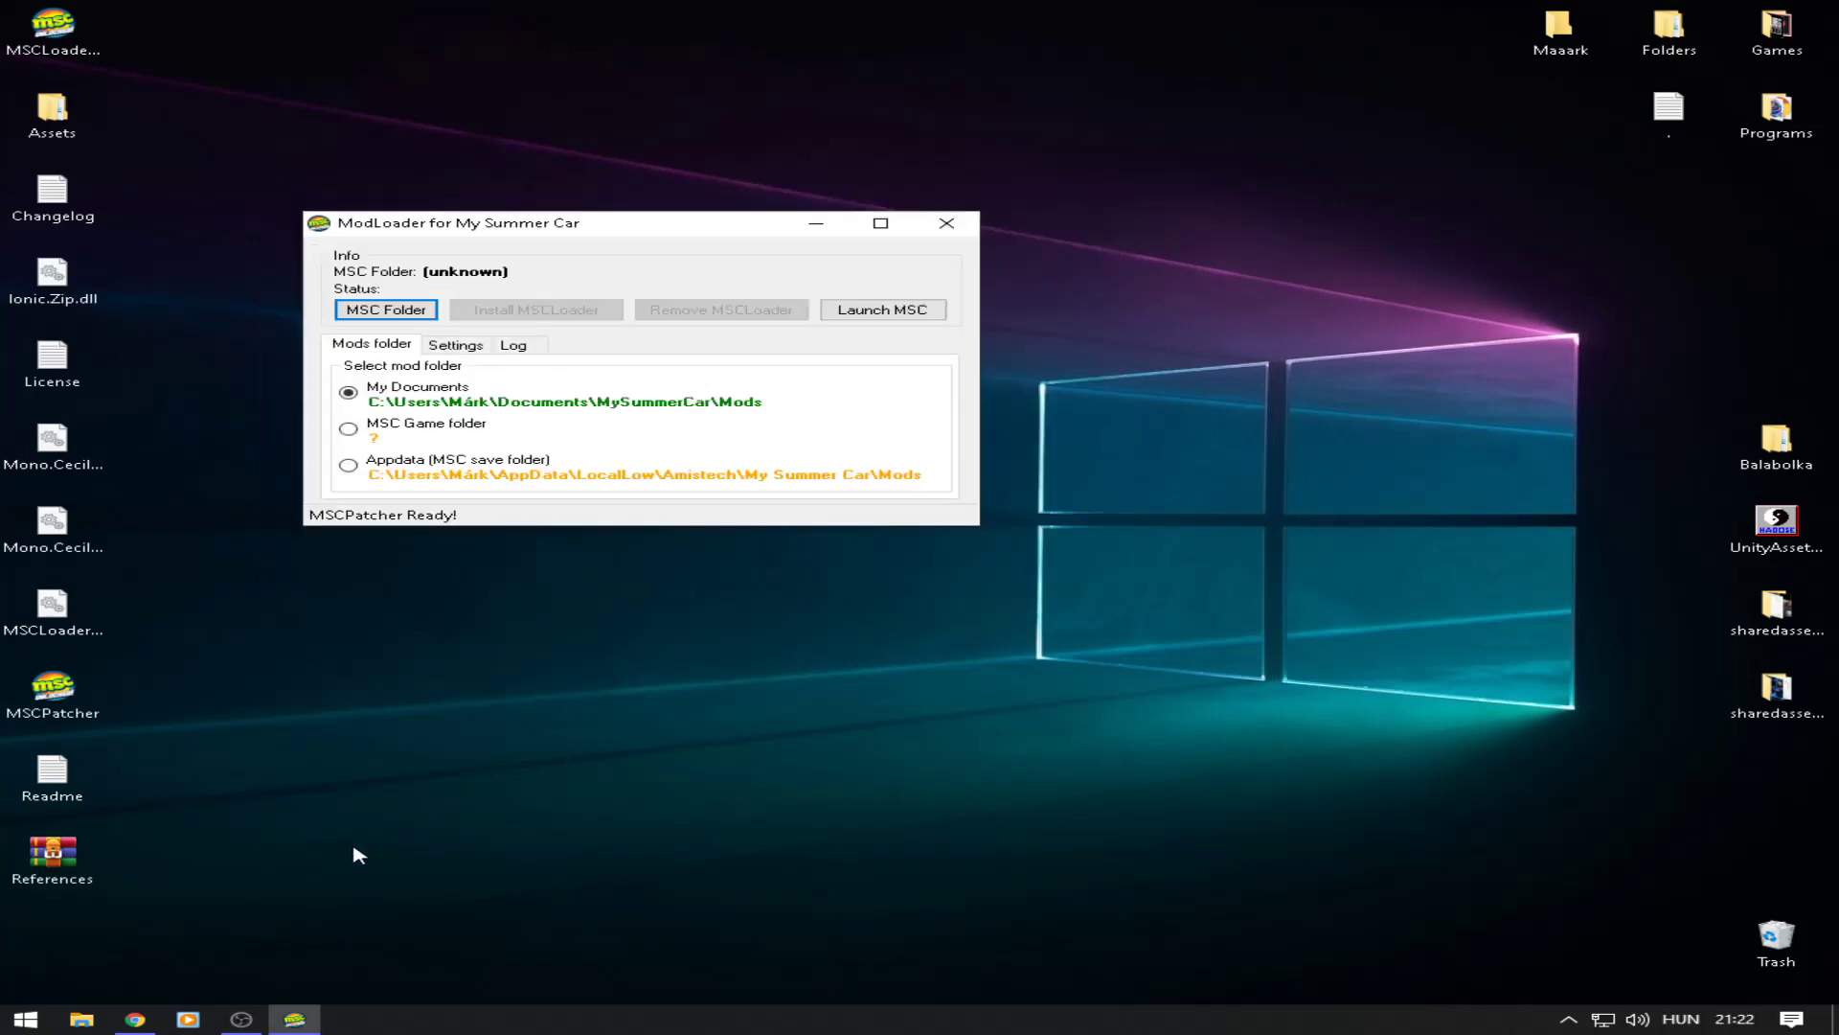
Step: Set the MSC folder to C:\Program Files (x86)\Steam\steamapps\common\My Summer Car and choose the MSC Game folder as the mod folder
{"action": "left_click", "coordinate": [426, 324]}
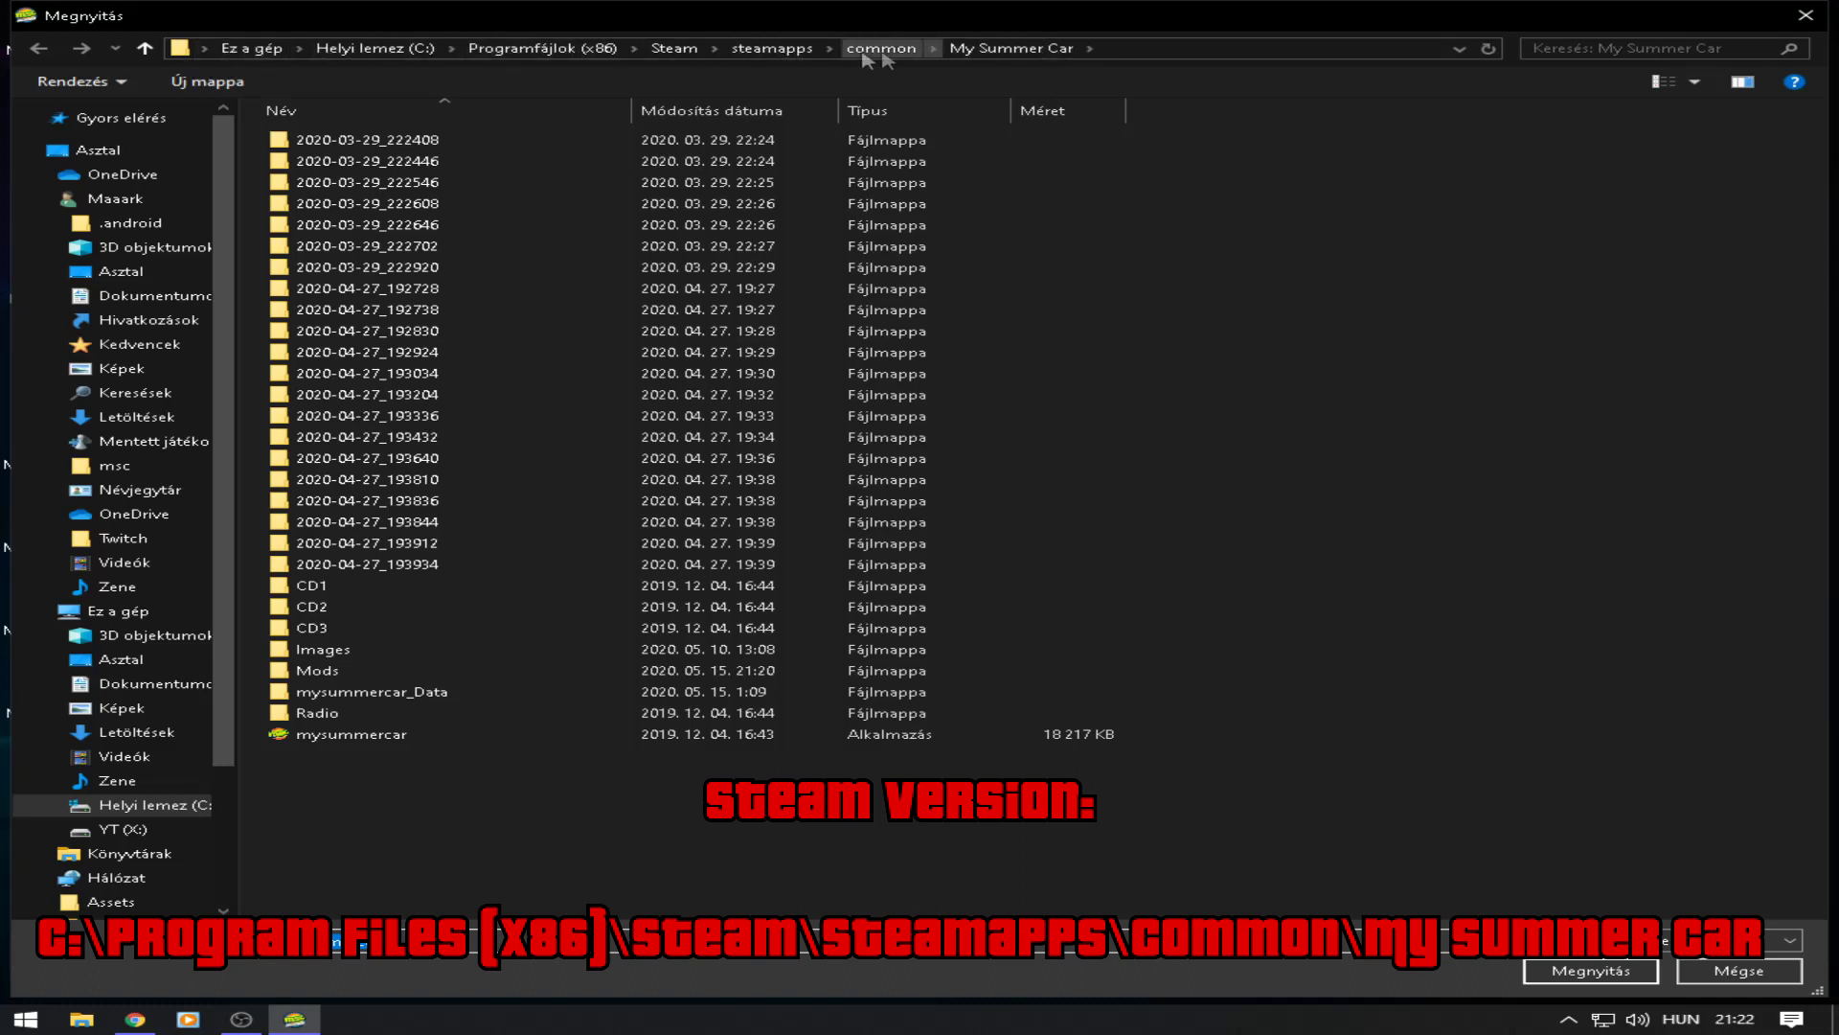
{"action": "left_click", "coordinate": [1651, 976]}
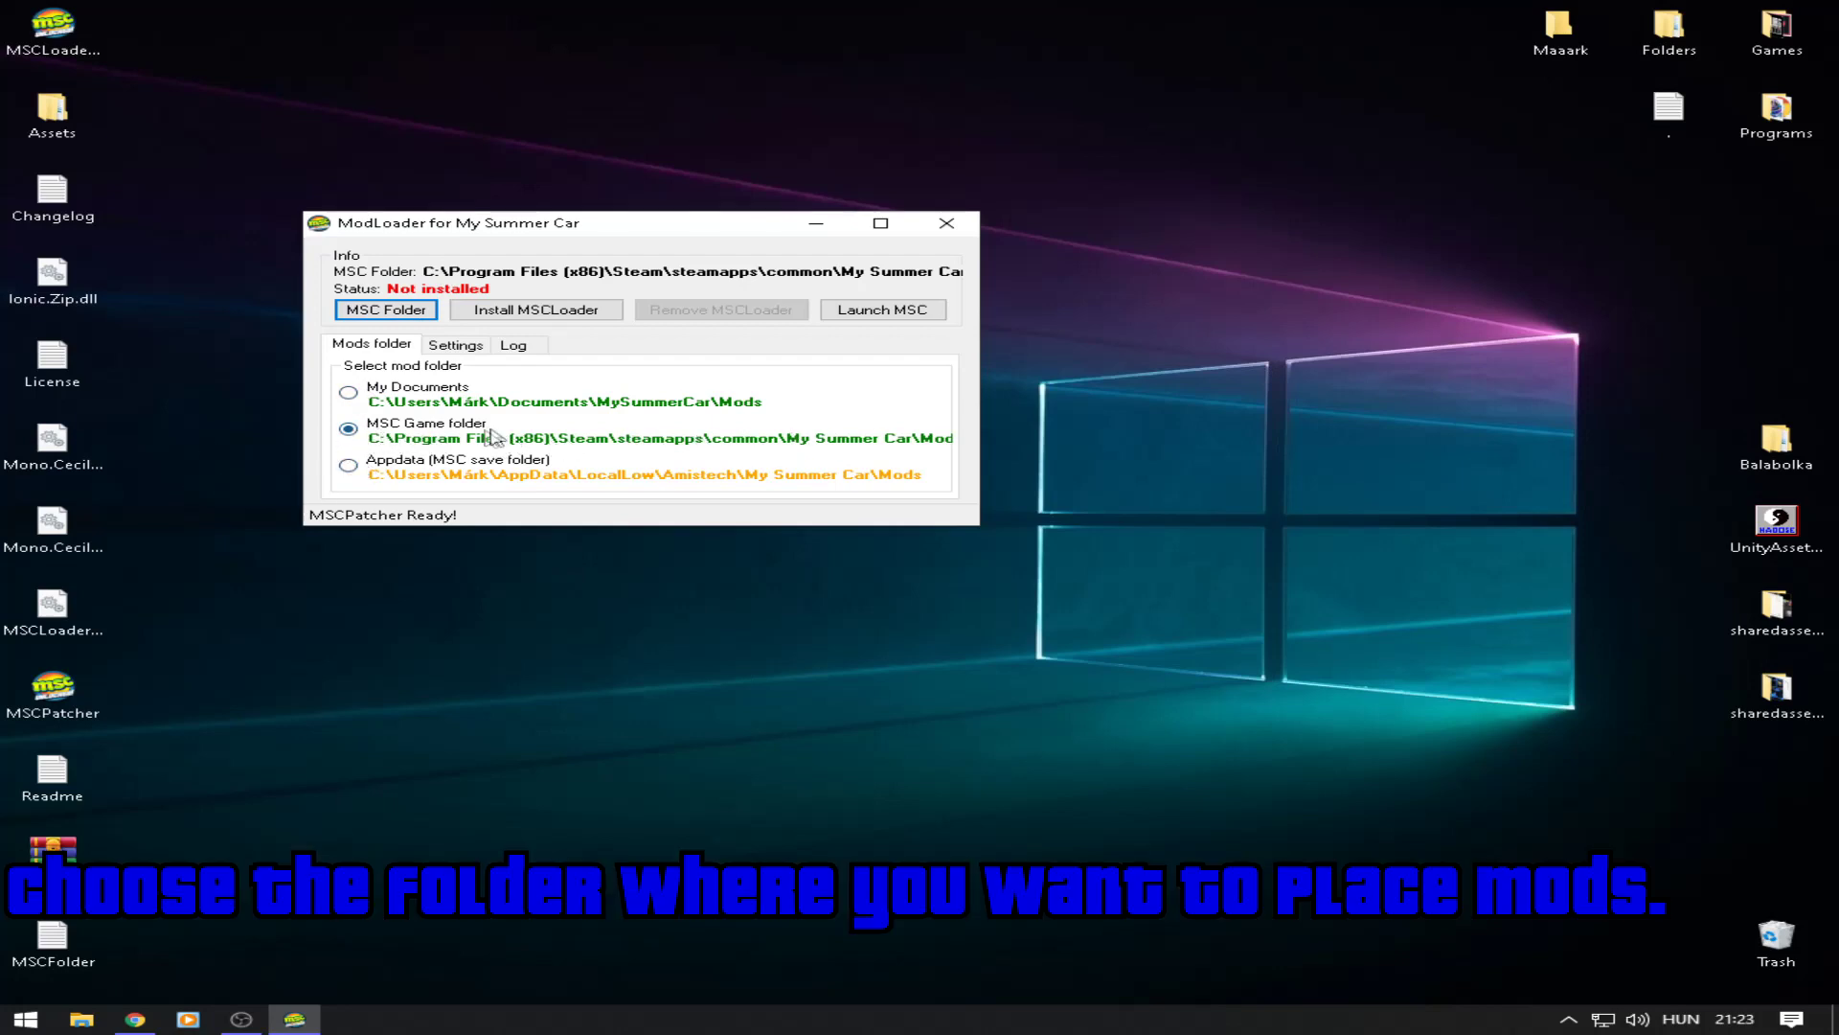
Step: Install MSCLoader into the game and close the ModLoader window
{"action": "left_click", "coordinate": [537, 310]}
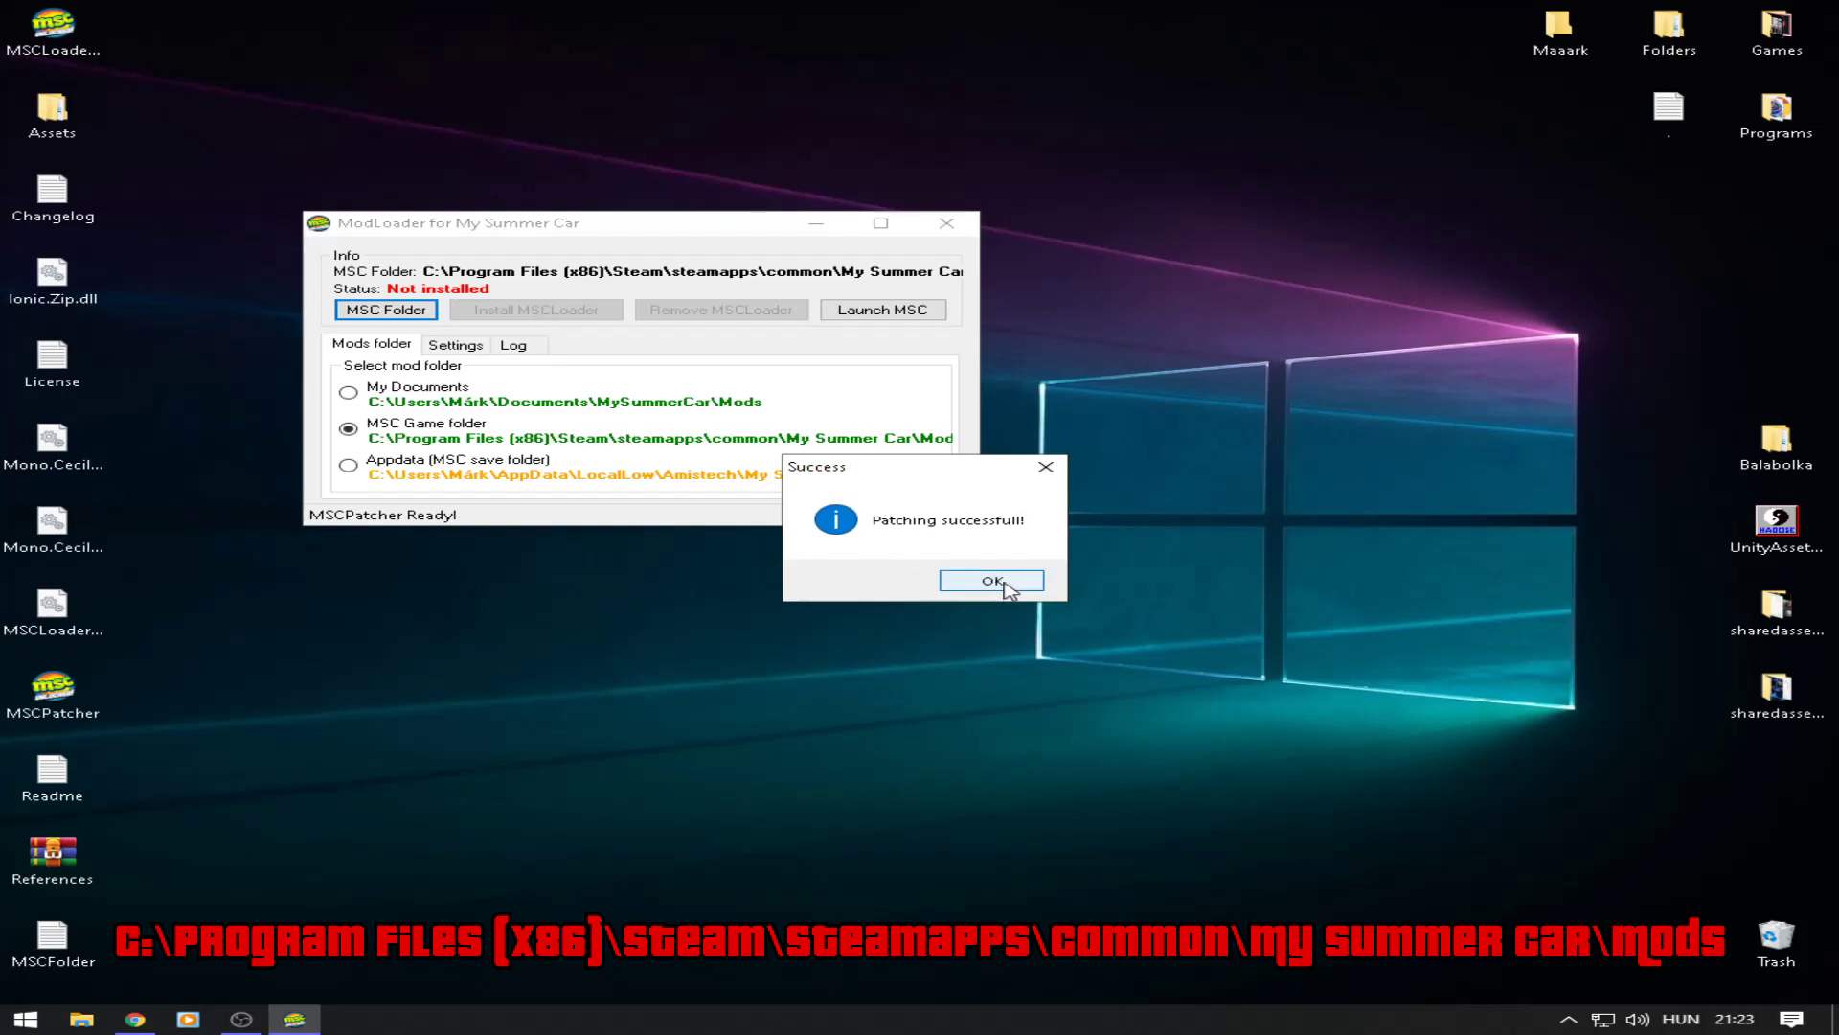
{"action": "left_click", "coordinate": [997, 581]}
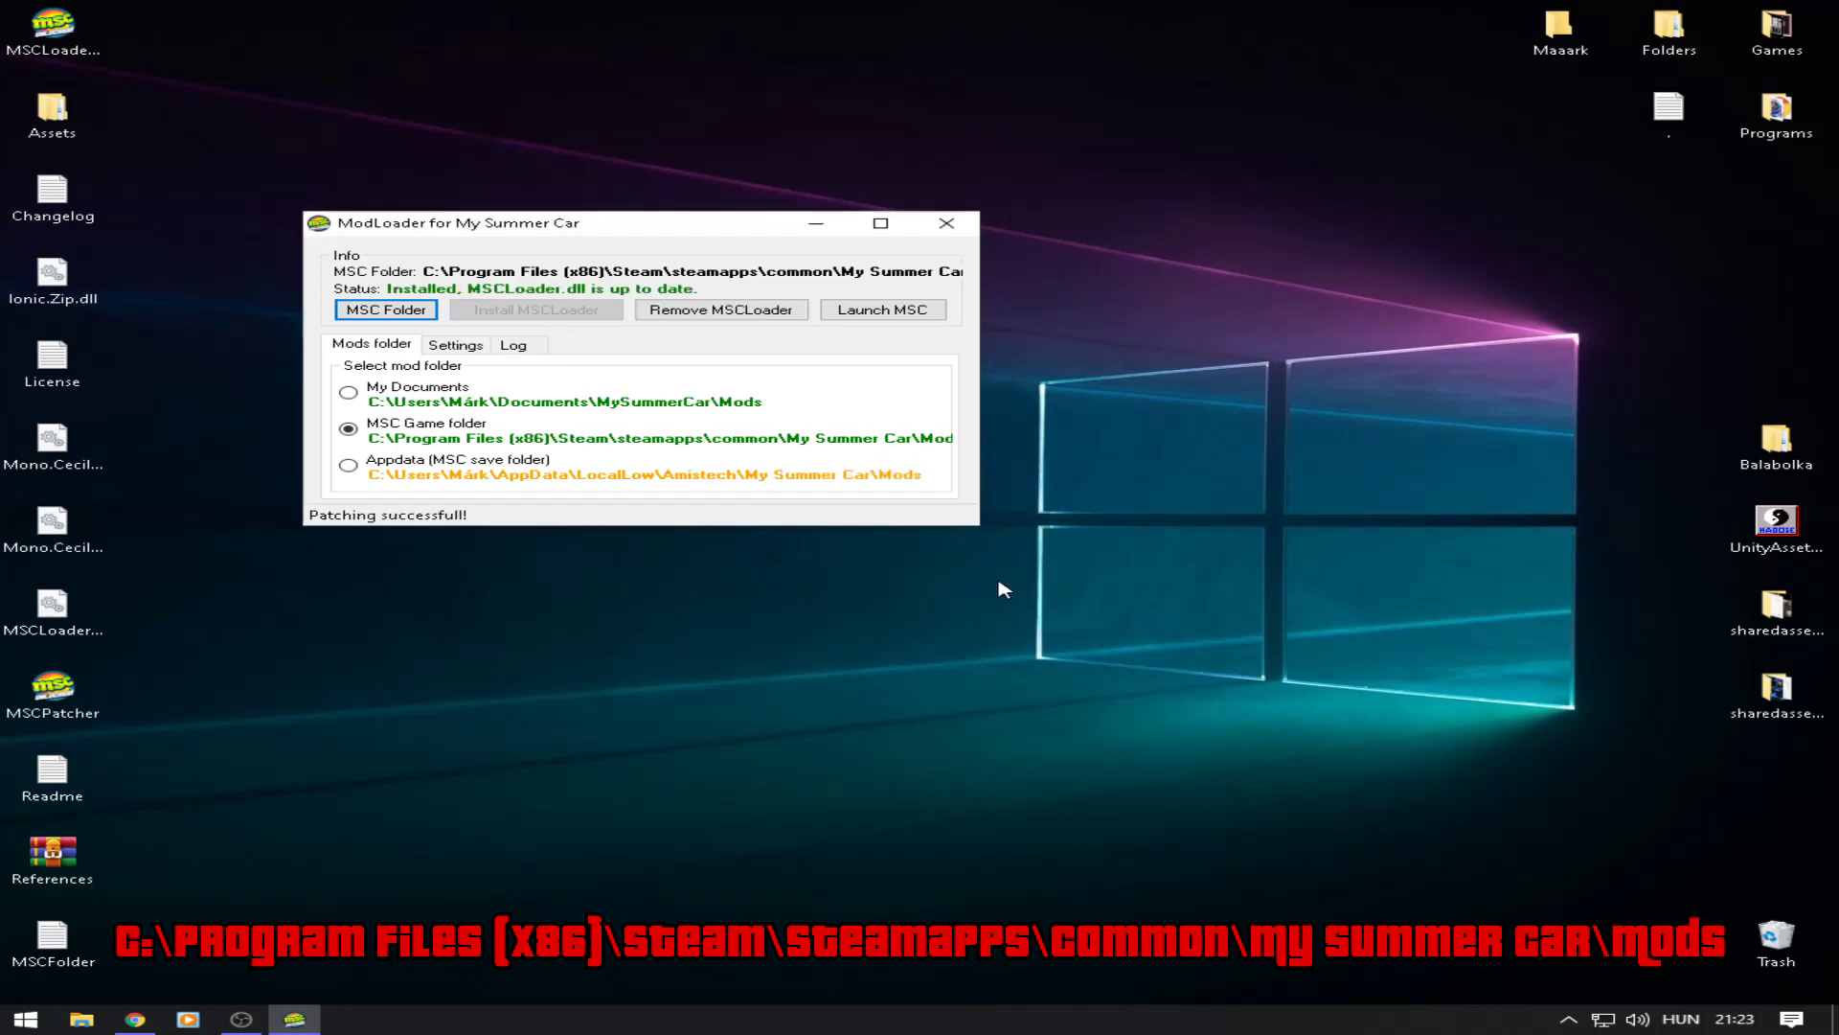
{"action": "left_click", "coordinate": [948, 226]}
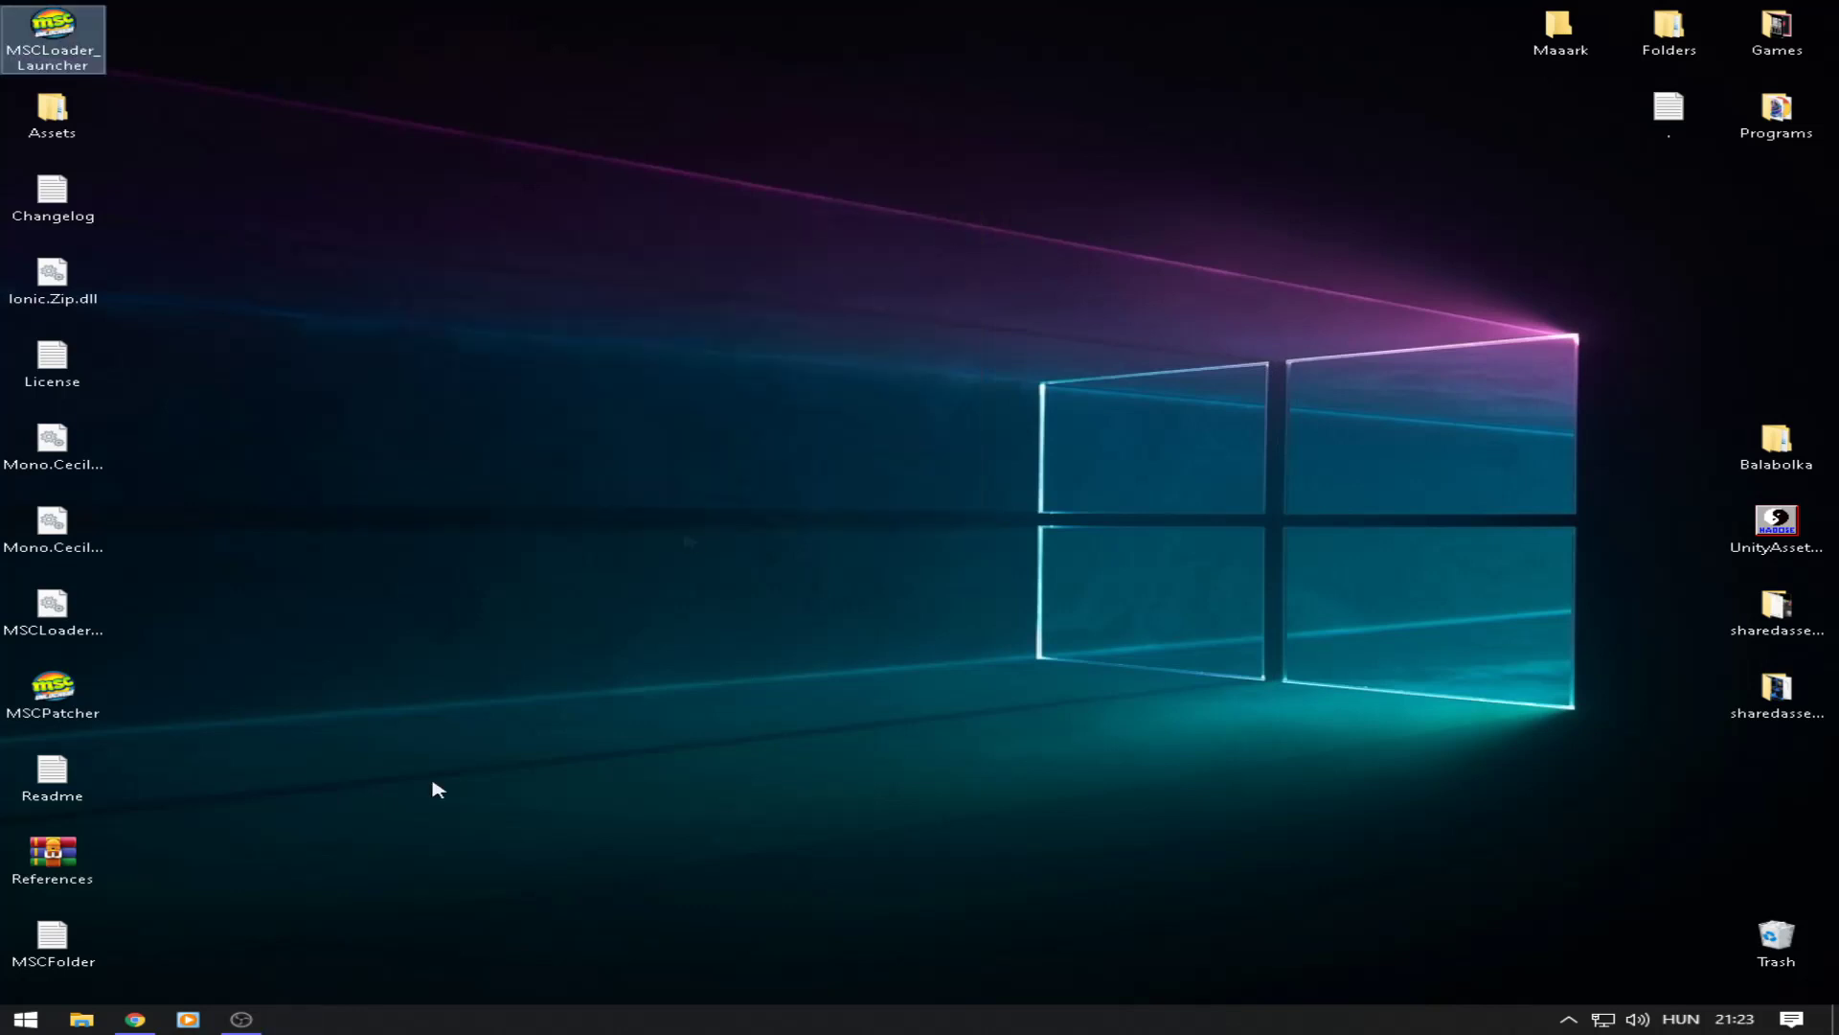
Step: Switch to Chrome and go to google.hu
{"action": "left_click", "coordinate": [143, 1021]}
{"action": "left_click", "coordinate": [418, 54]}
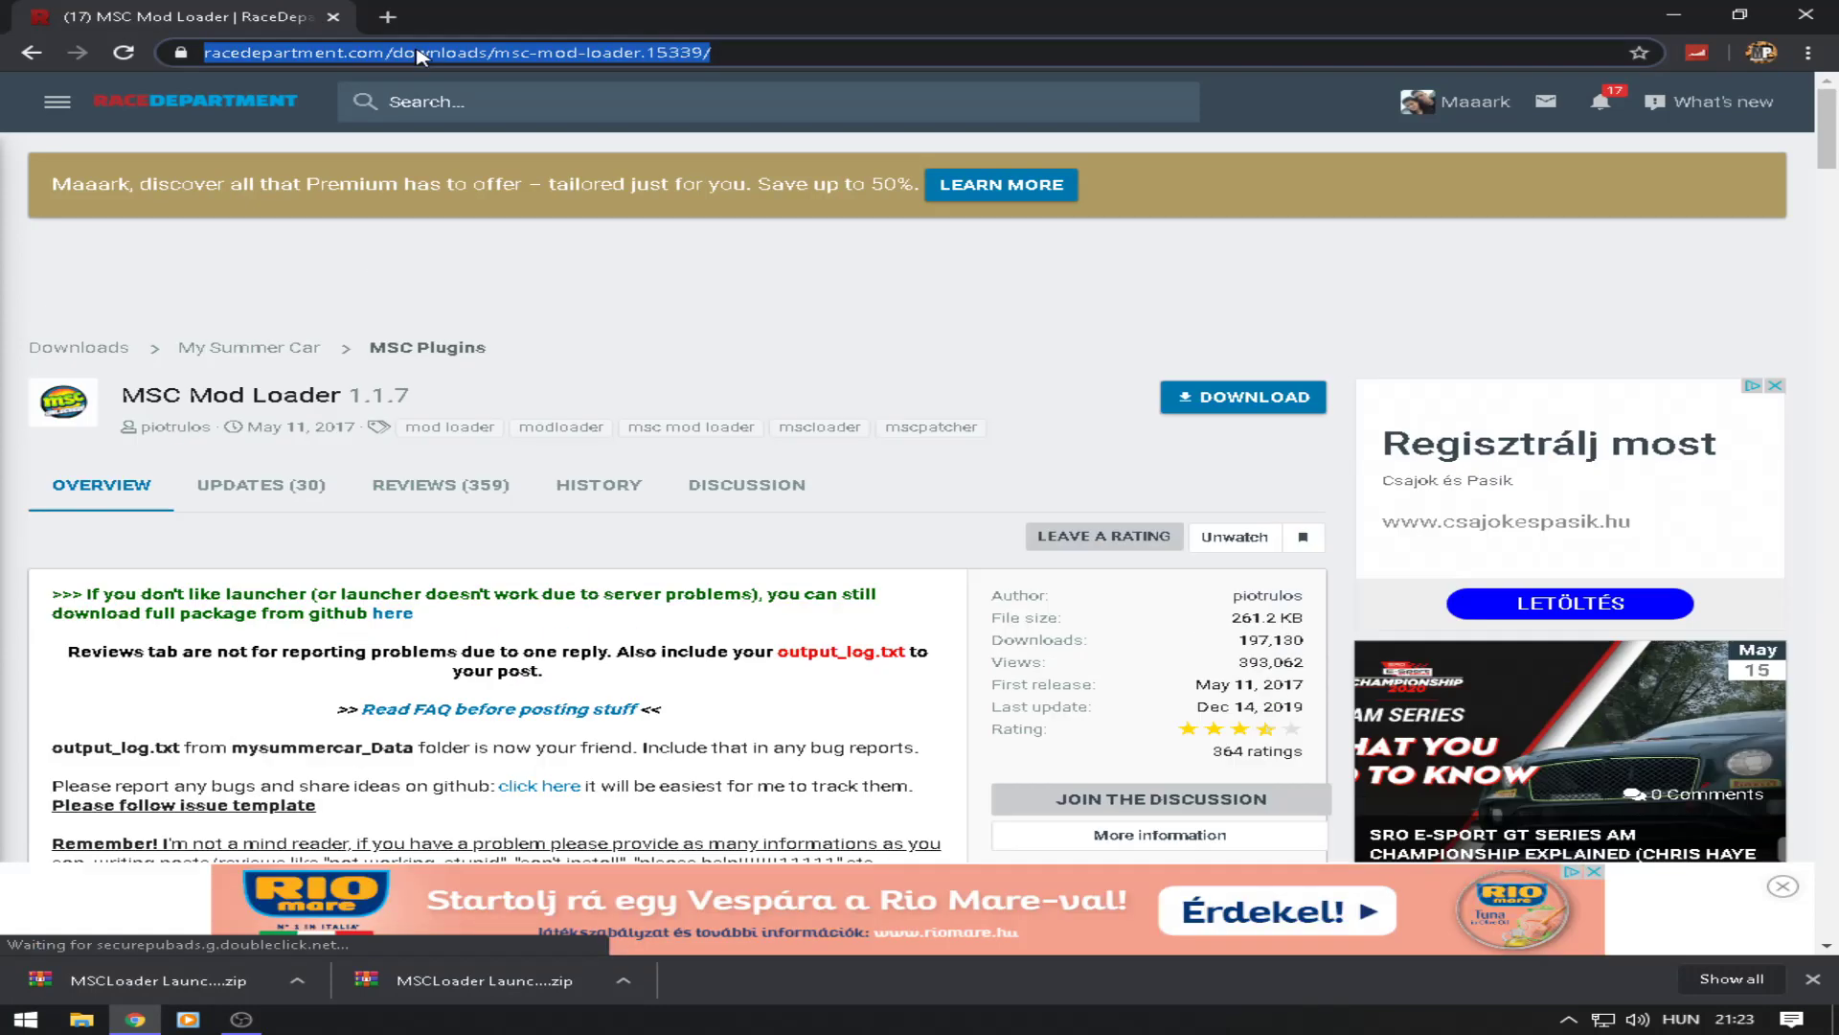
{"action": "type", "text": "google.hu"}
{"action": "key", "text": "Return"}
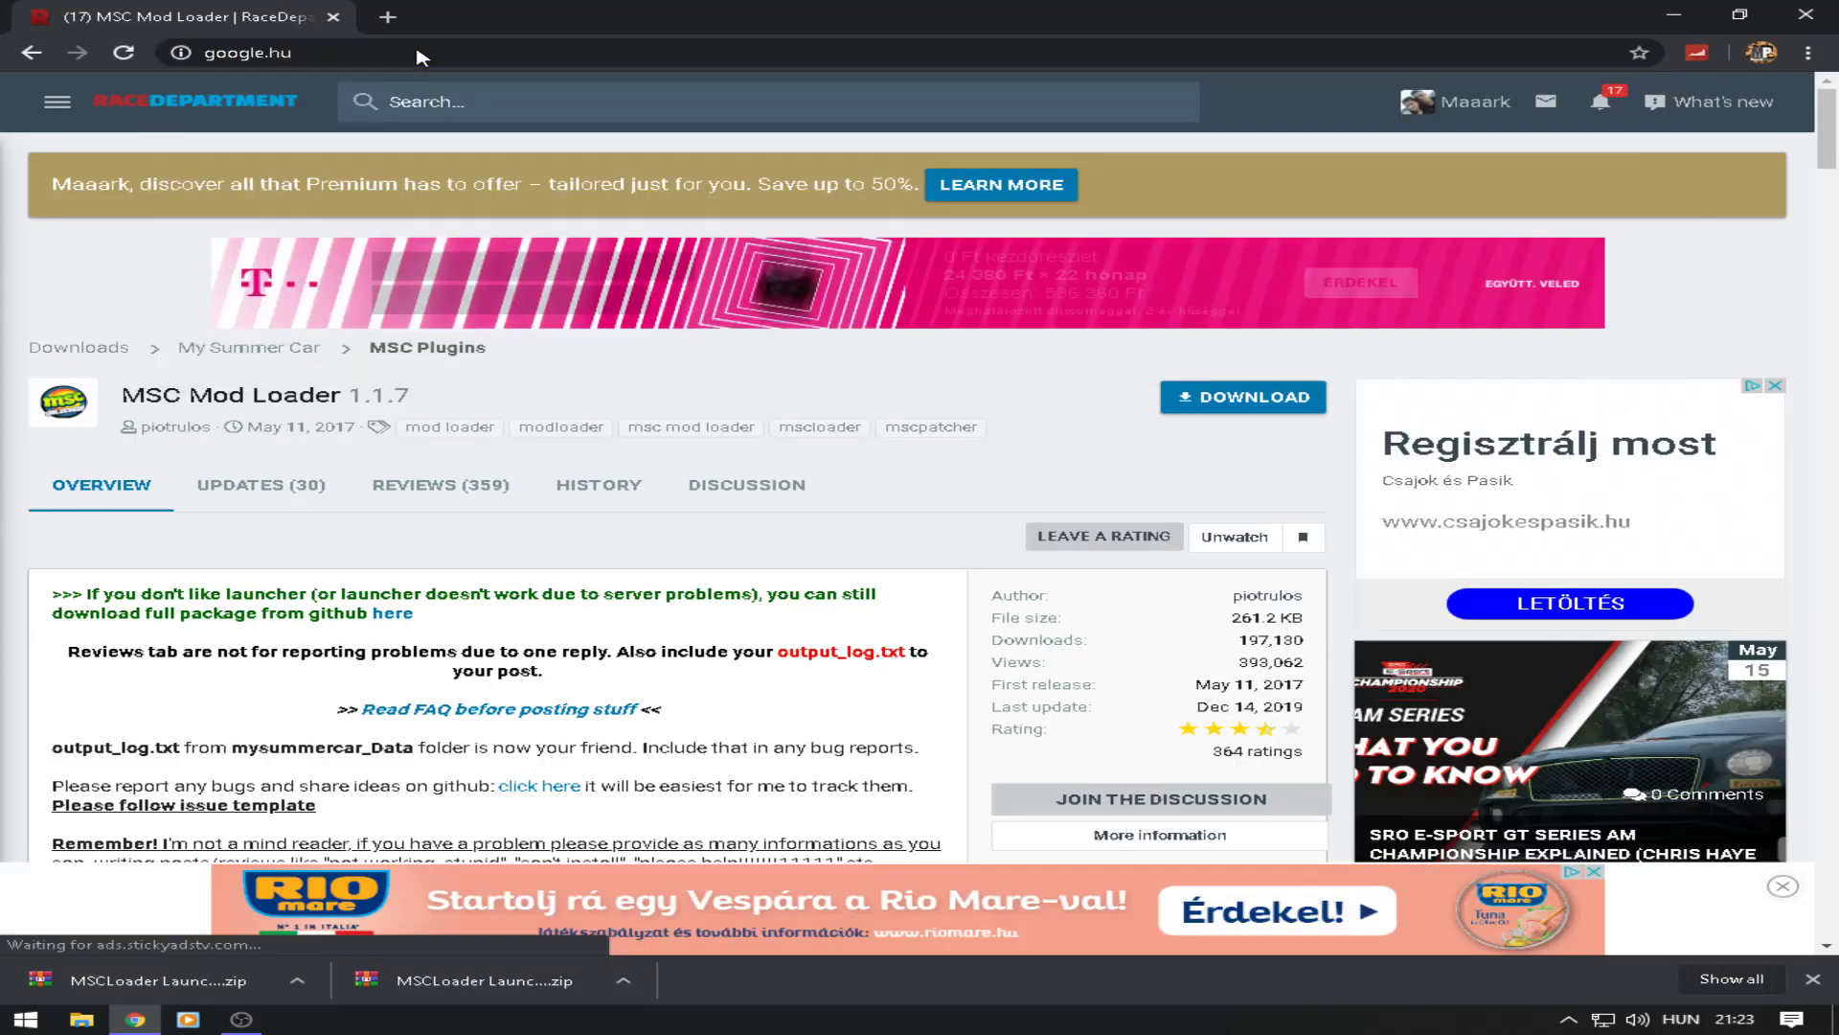
Step: Search for racedepartment and open the RaceDepartment website
{"action": "type", "text": "race"}
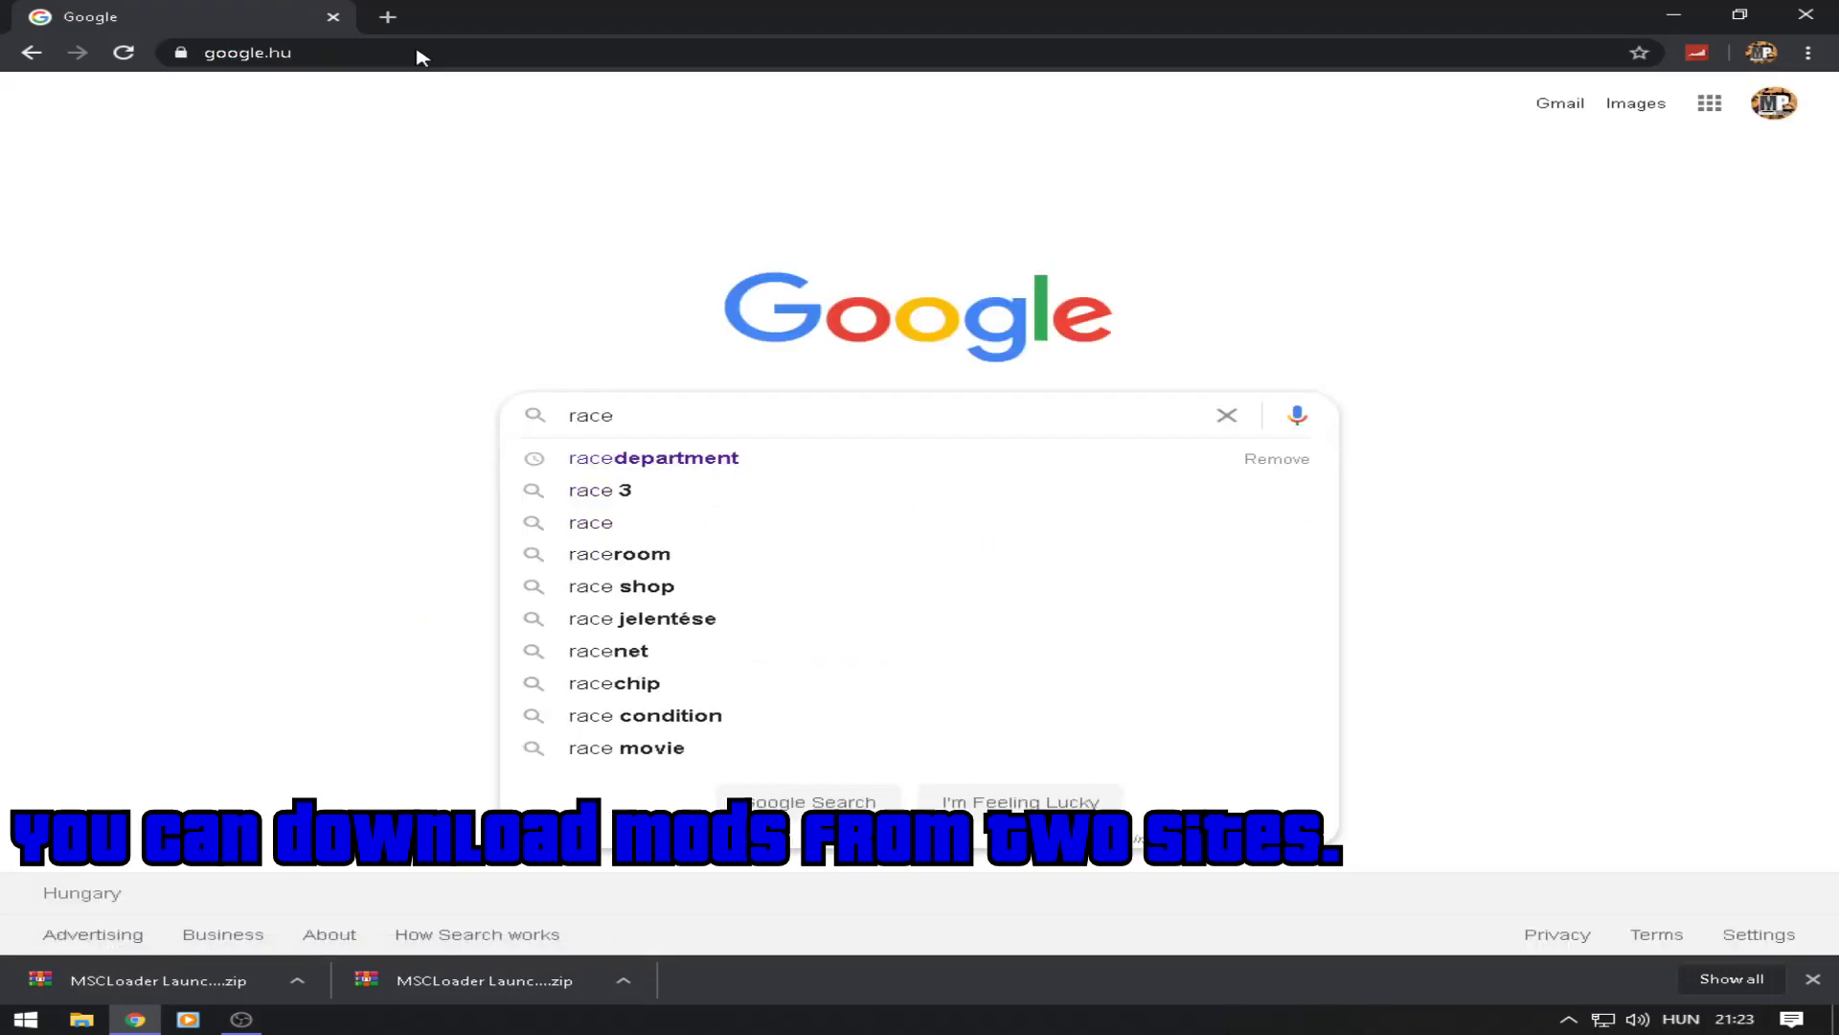
{"action": "type", "text": "dep"}
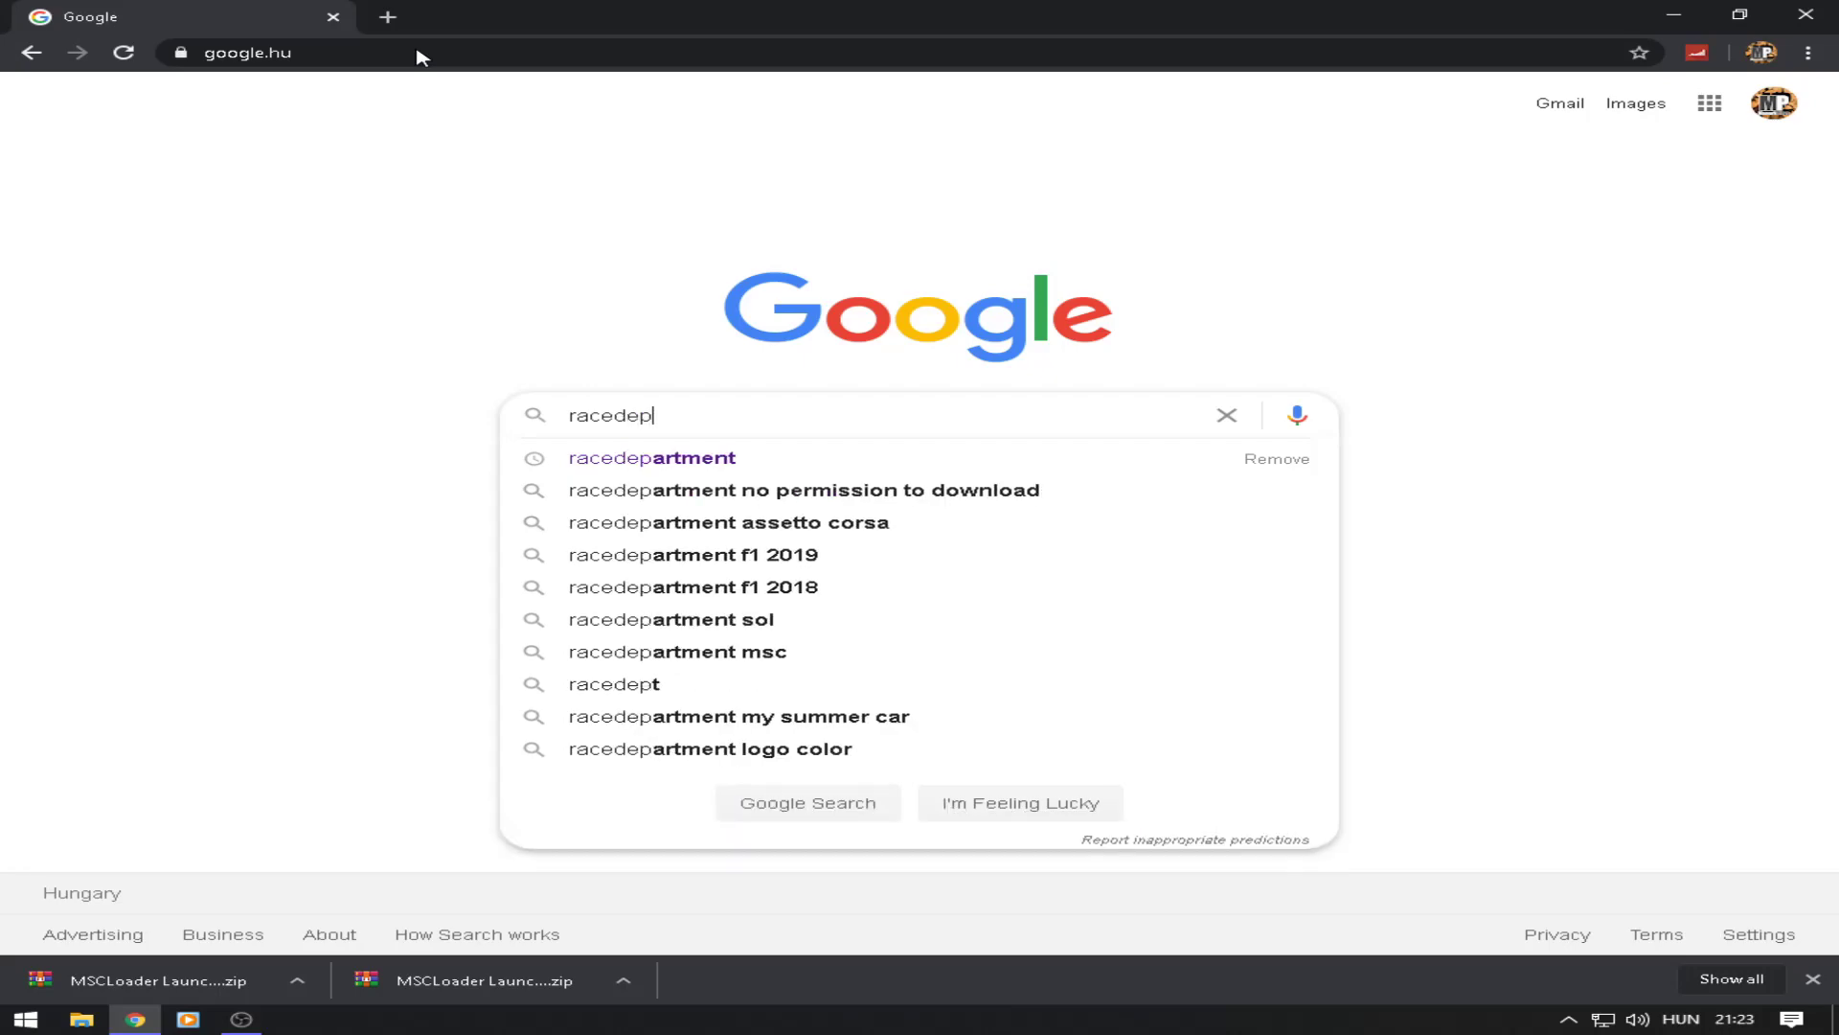
{"action": "left_click", "coordinate": [699, 460]}
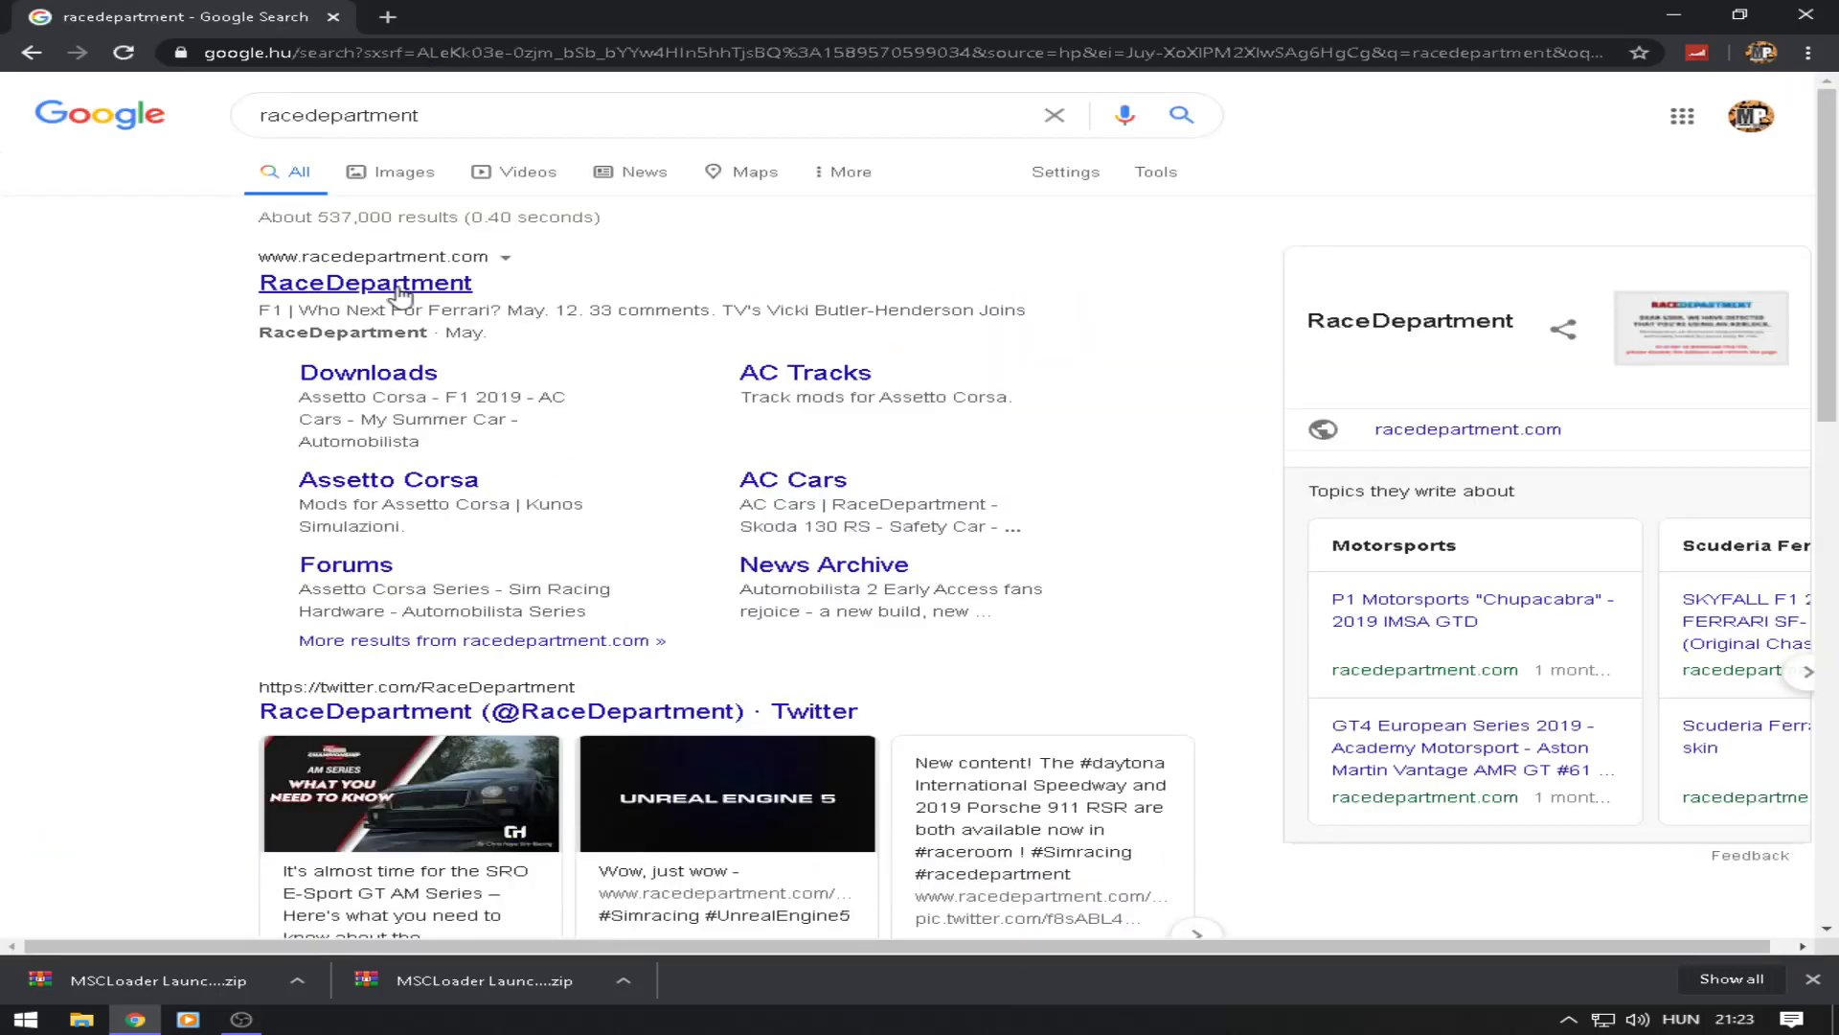
{"action": "left_click", "coordinate": [402, 291]}
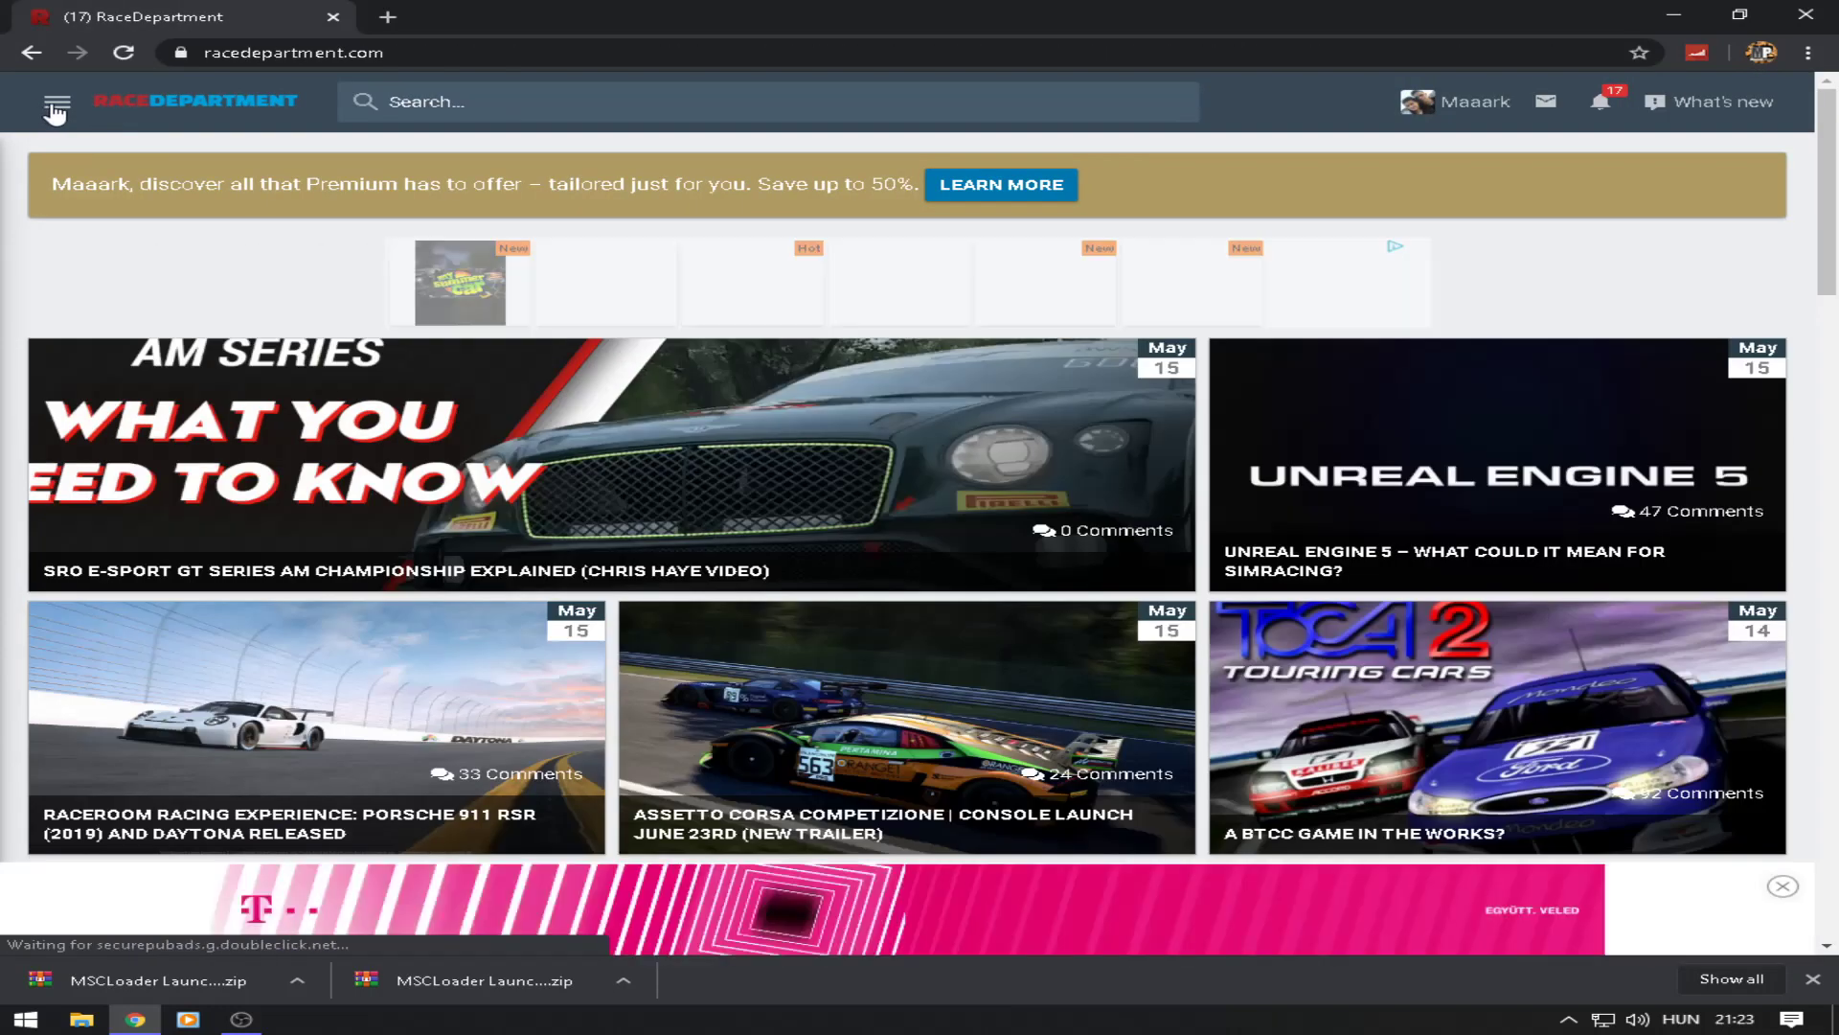
Step: Go to the site's downloads and open the My Summer Car category
{"action": "left_click", "coordinate": [42, 106]}
{"action": "left_click", "coordinate": [342, 431]}
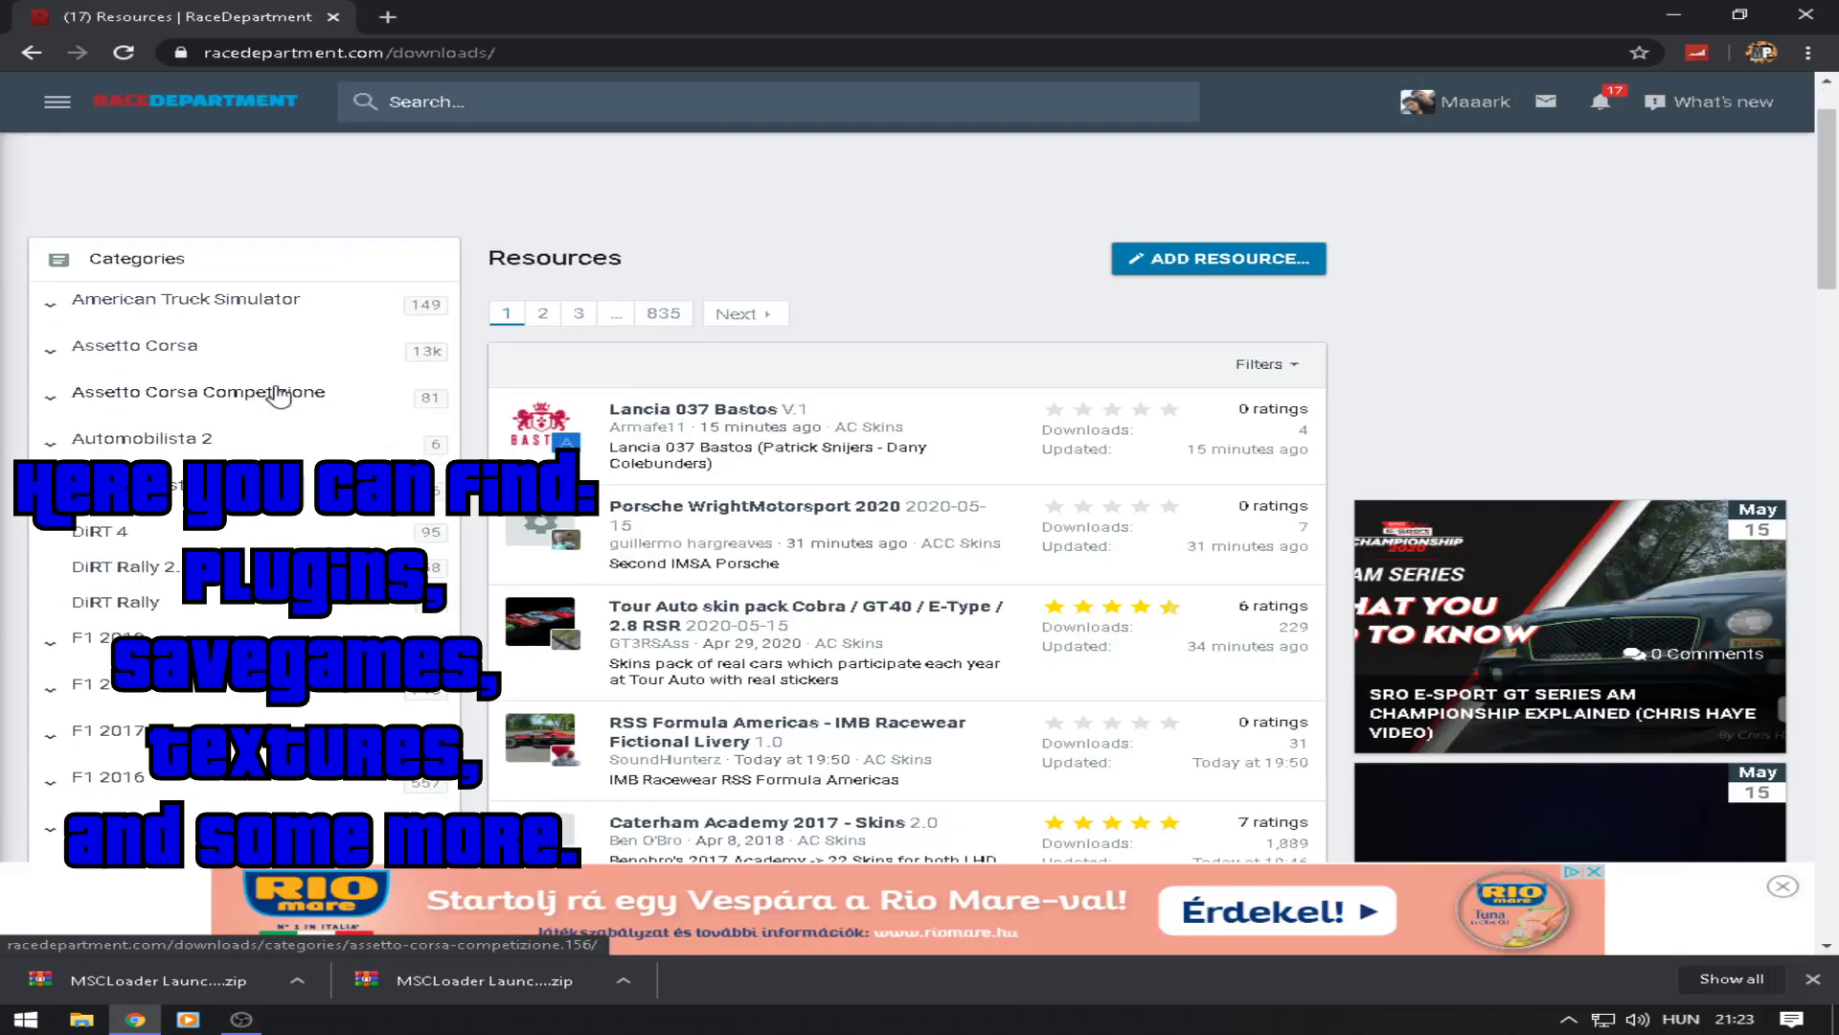
{"action": "scroll", "coordinate": [273, 393], "scroll_direction": "down", "scroll_amount": 4}
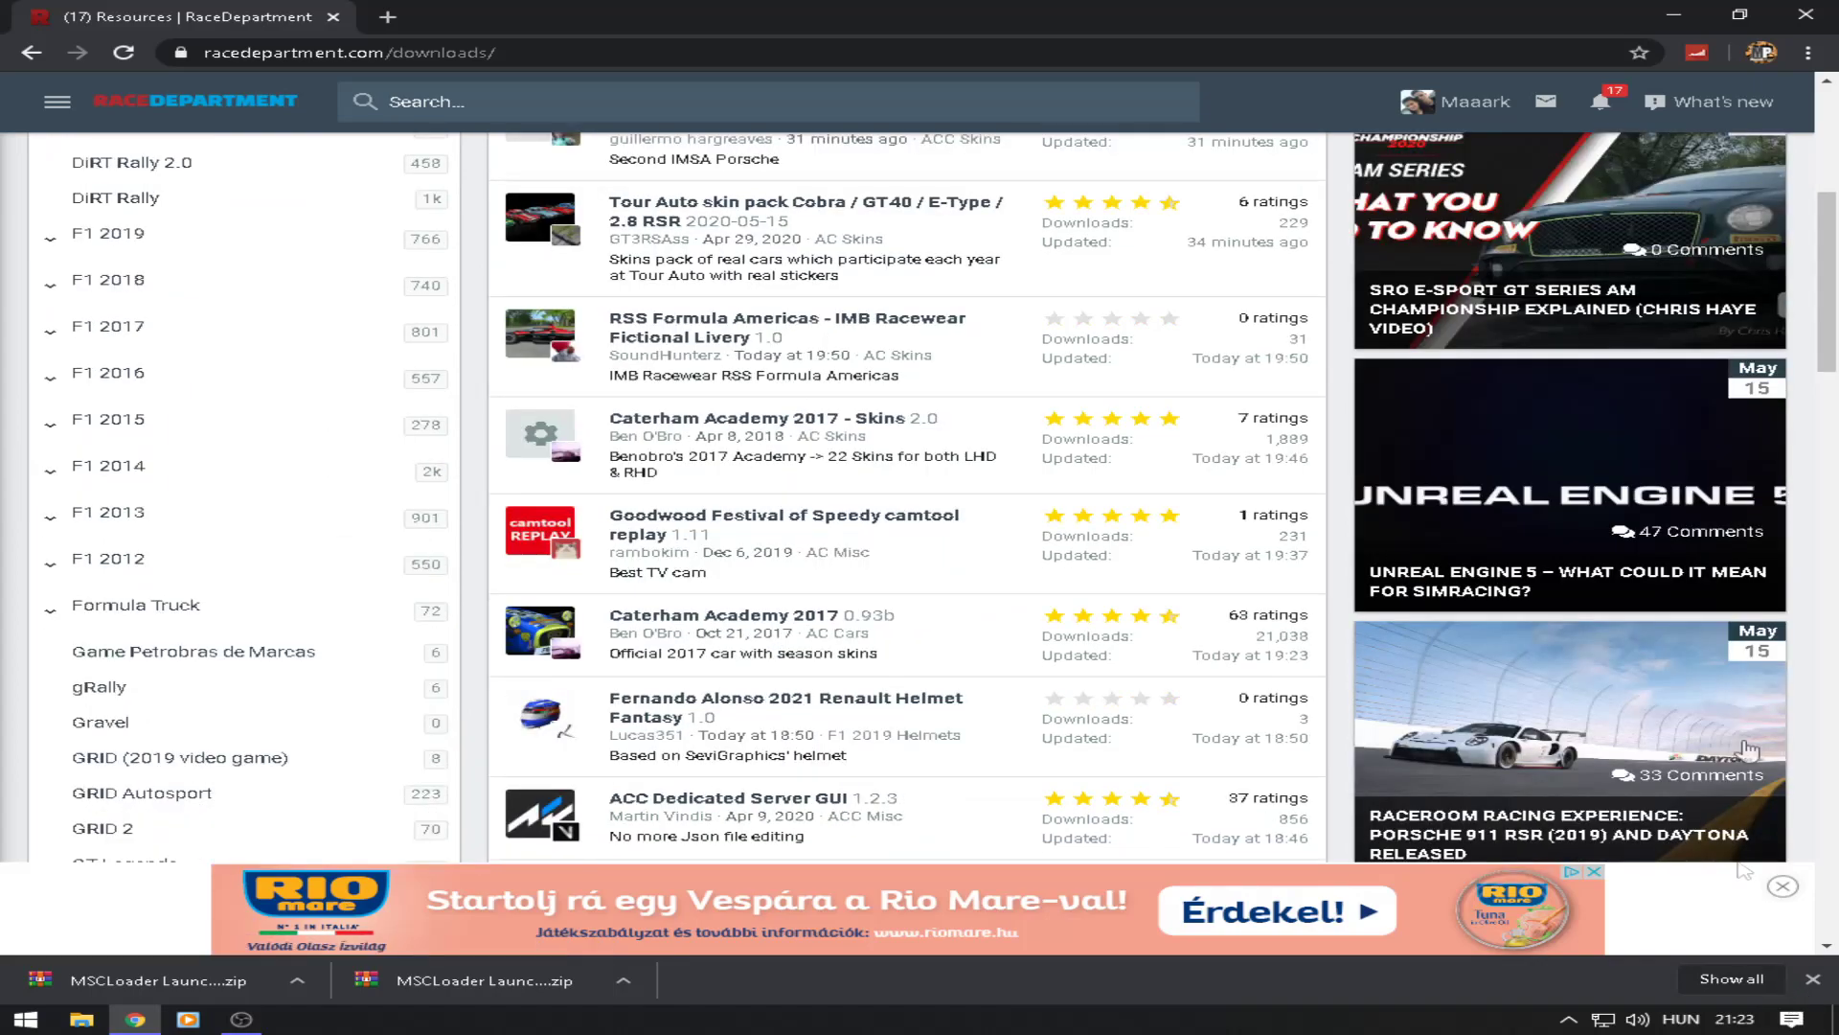
{"action": "left_click_drag", "start_coordinate": [1836, 340], "coordinate": [1813, 541]}
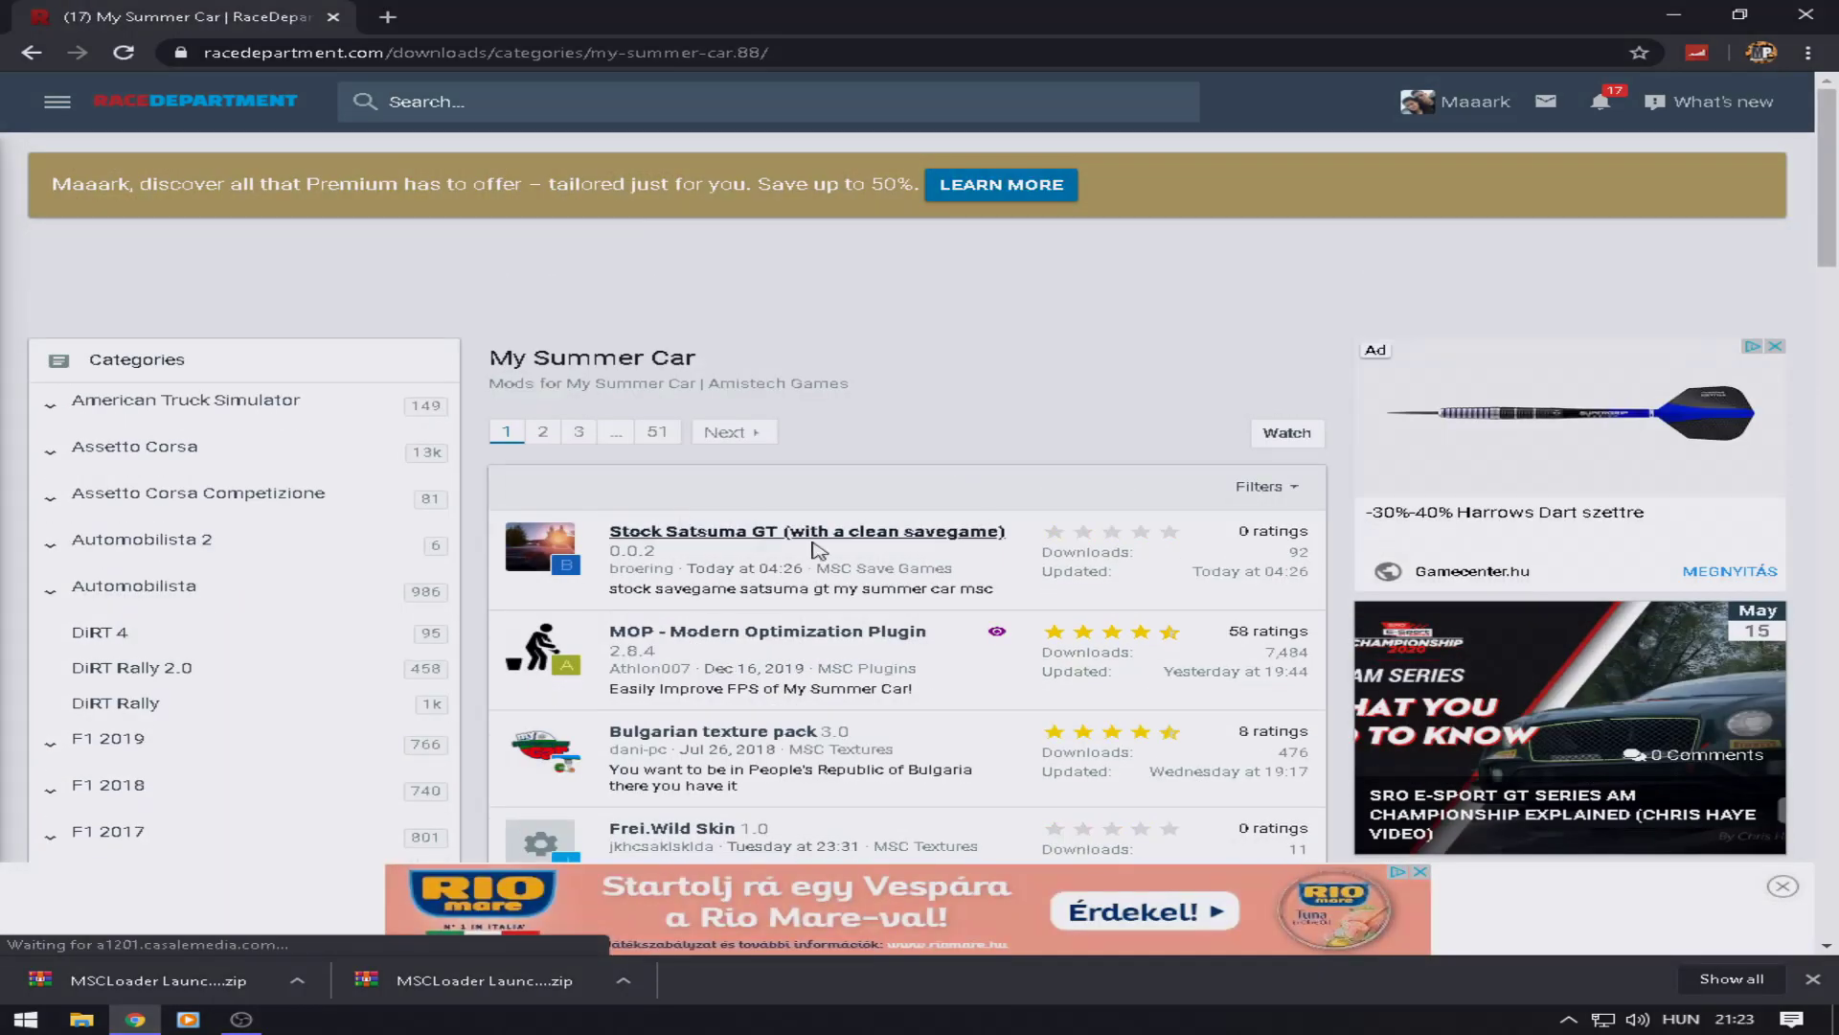
Step: Browse the My Summer Car mods, open MOP - Modern Optimization Plugin and download version 2.8.4
{"action": "left_click_drag", "start_coordinate": [1835, 203], "coordinate": [1825, 771]}
{"action": "scroll", "coordinate": [1823, 771], "scroll_direction": "down", "scroll_amount": 2}
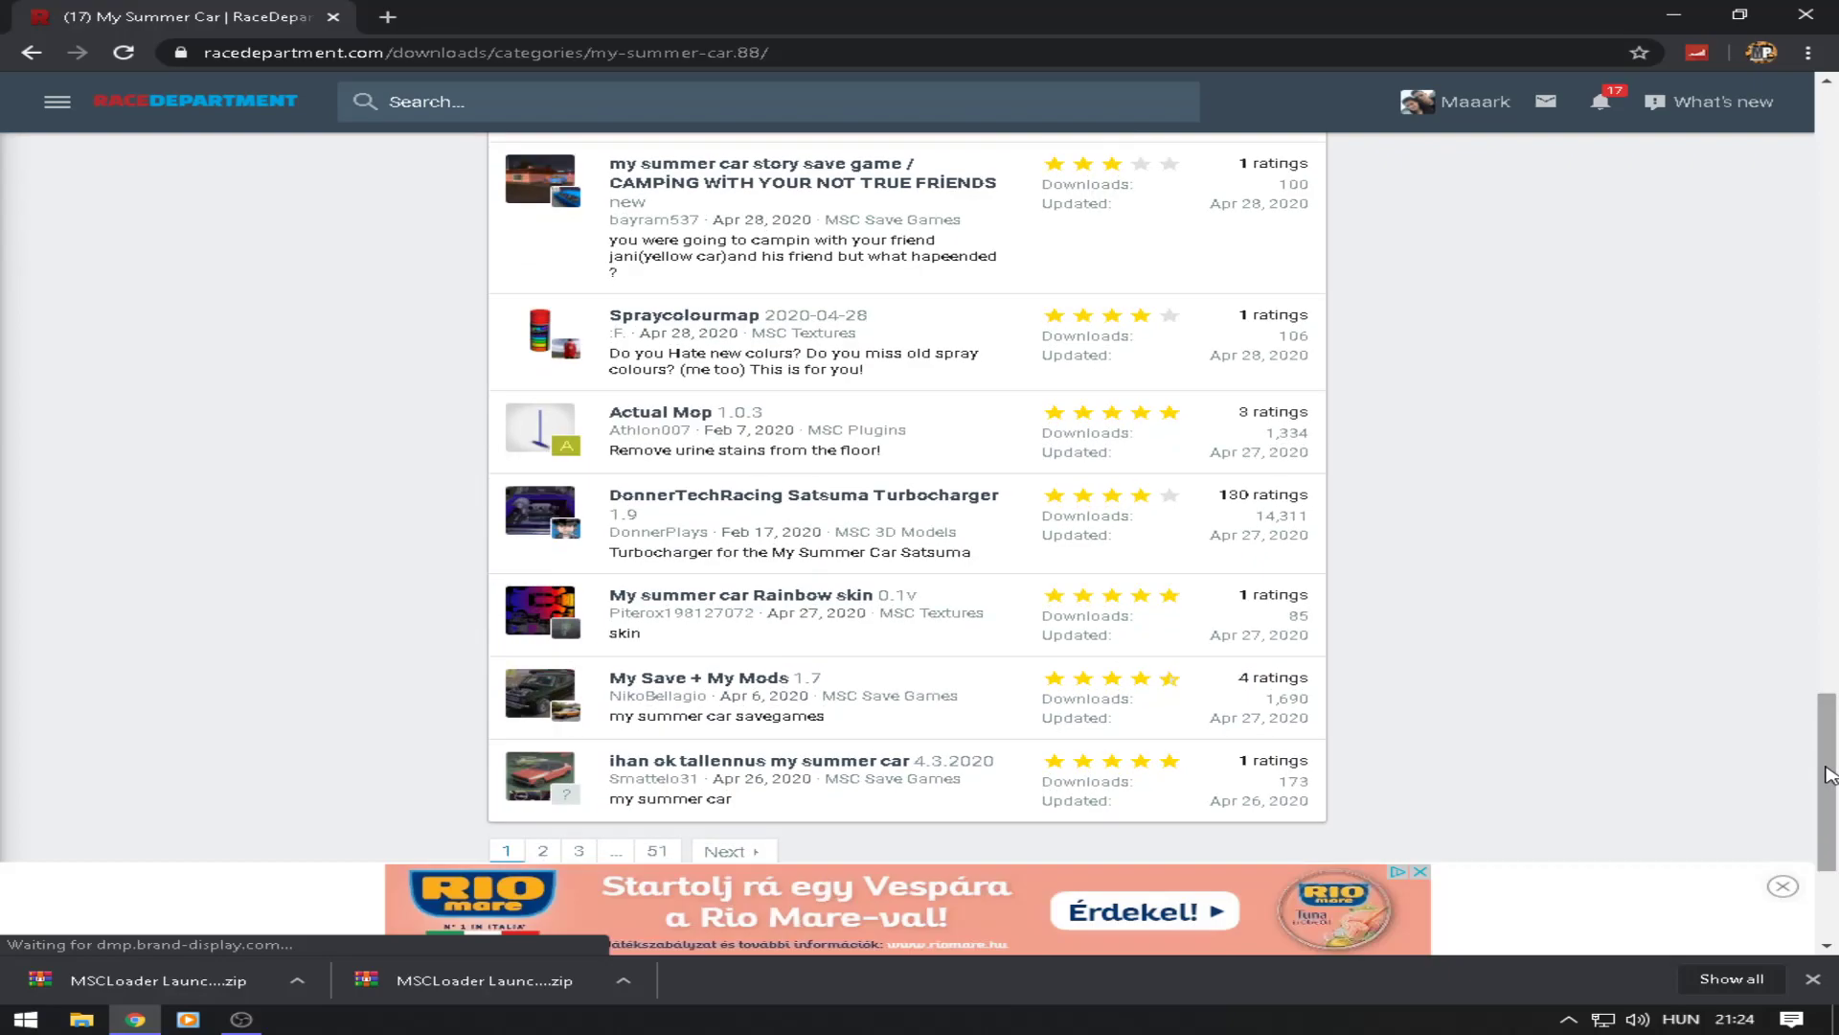
{"action": "left_click_drag", "start_coordinate": [1832, 738], "coordinate": [1835, 747]}
{"action": "scroll", "coordinate": [1003, 520], "scroll_direction": "up", "scroll_amount": 20}
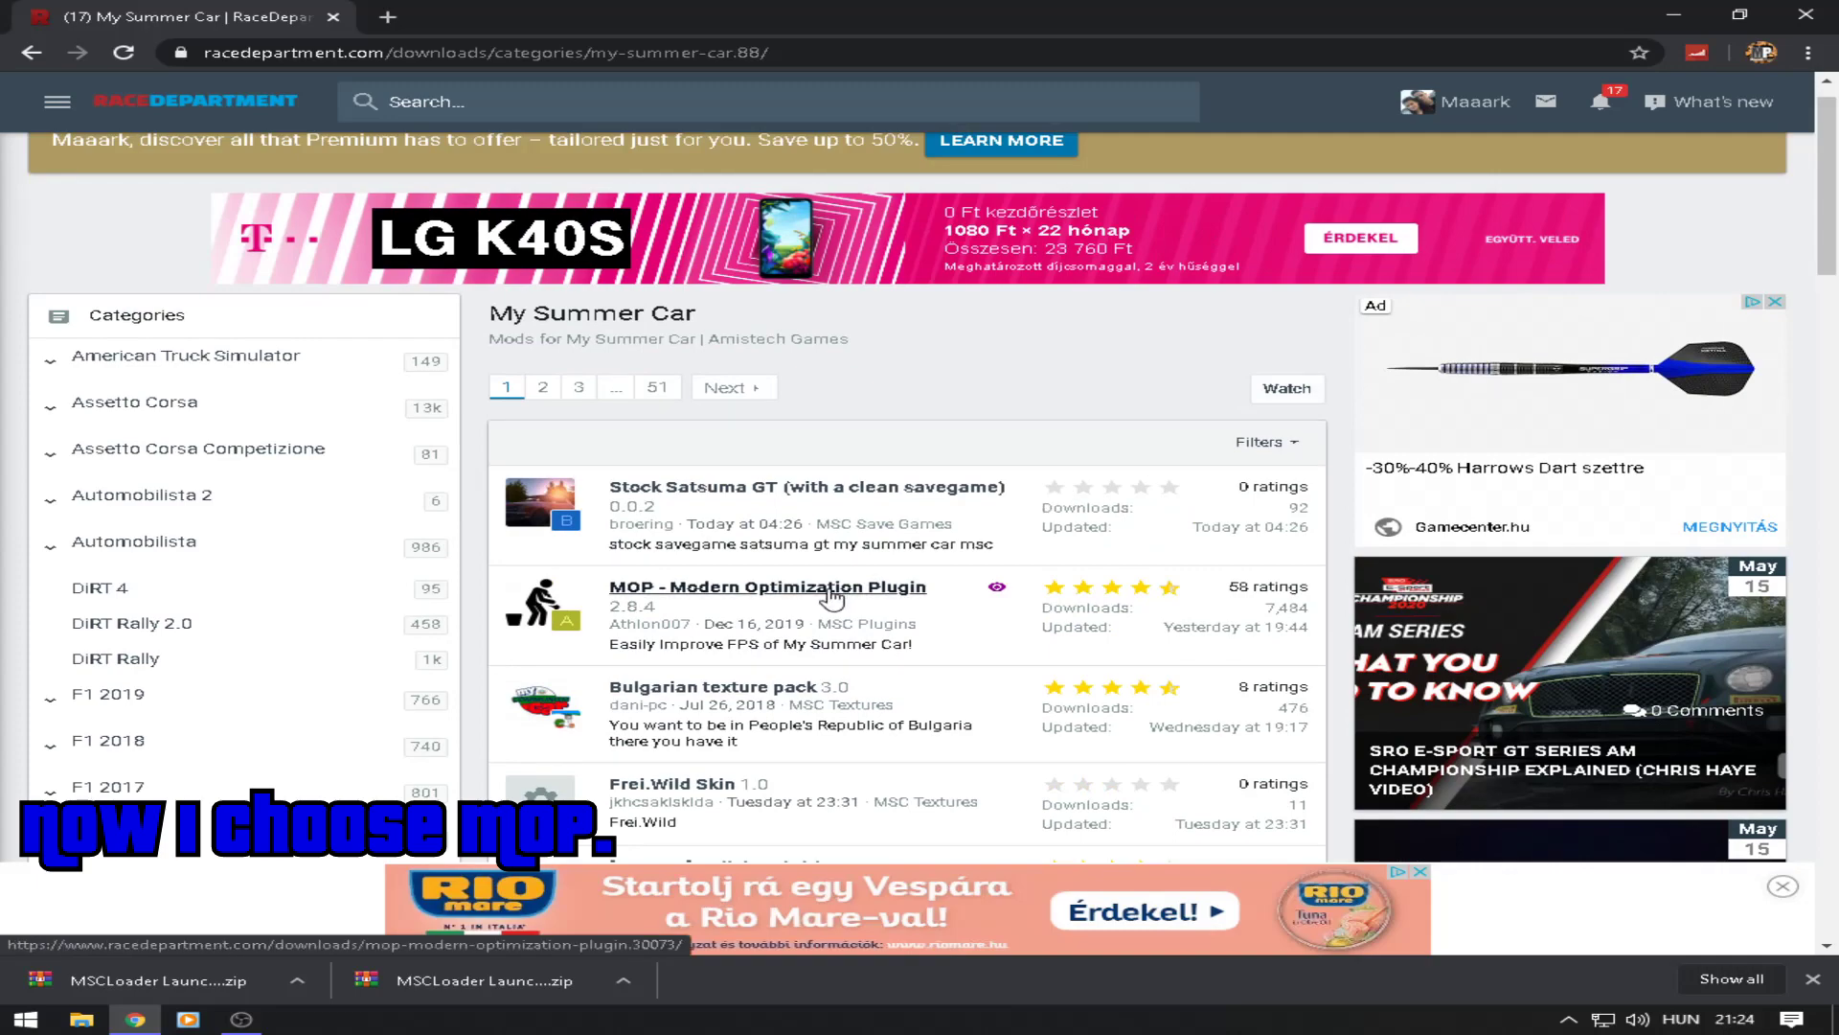
{"action": "left_click", "coordinate": [831, 597]}
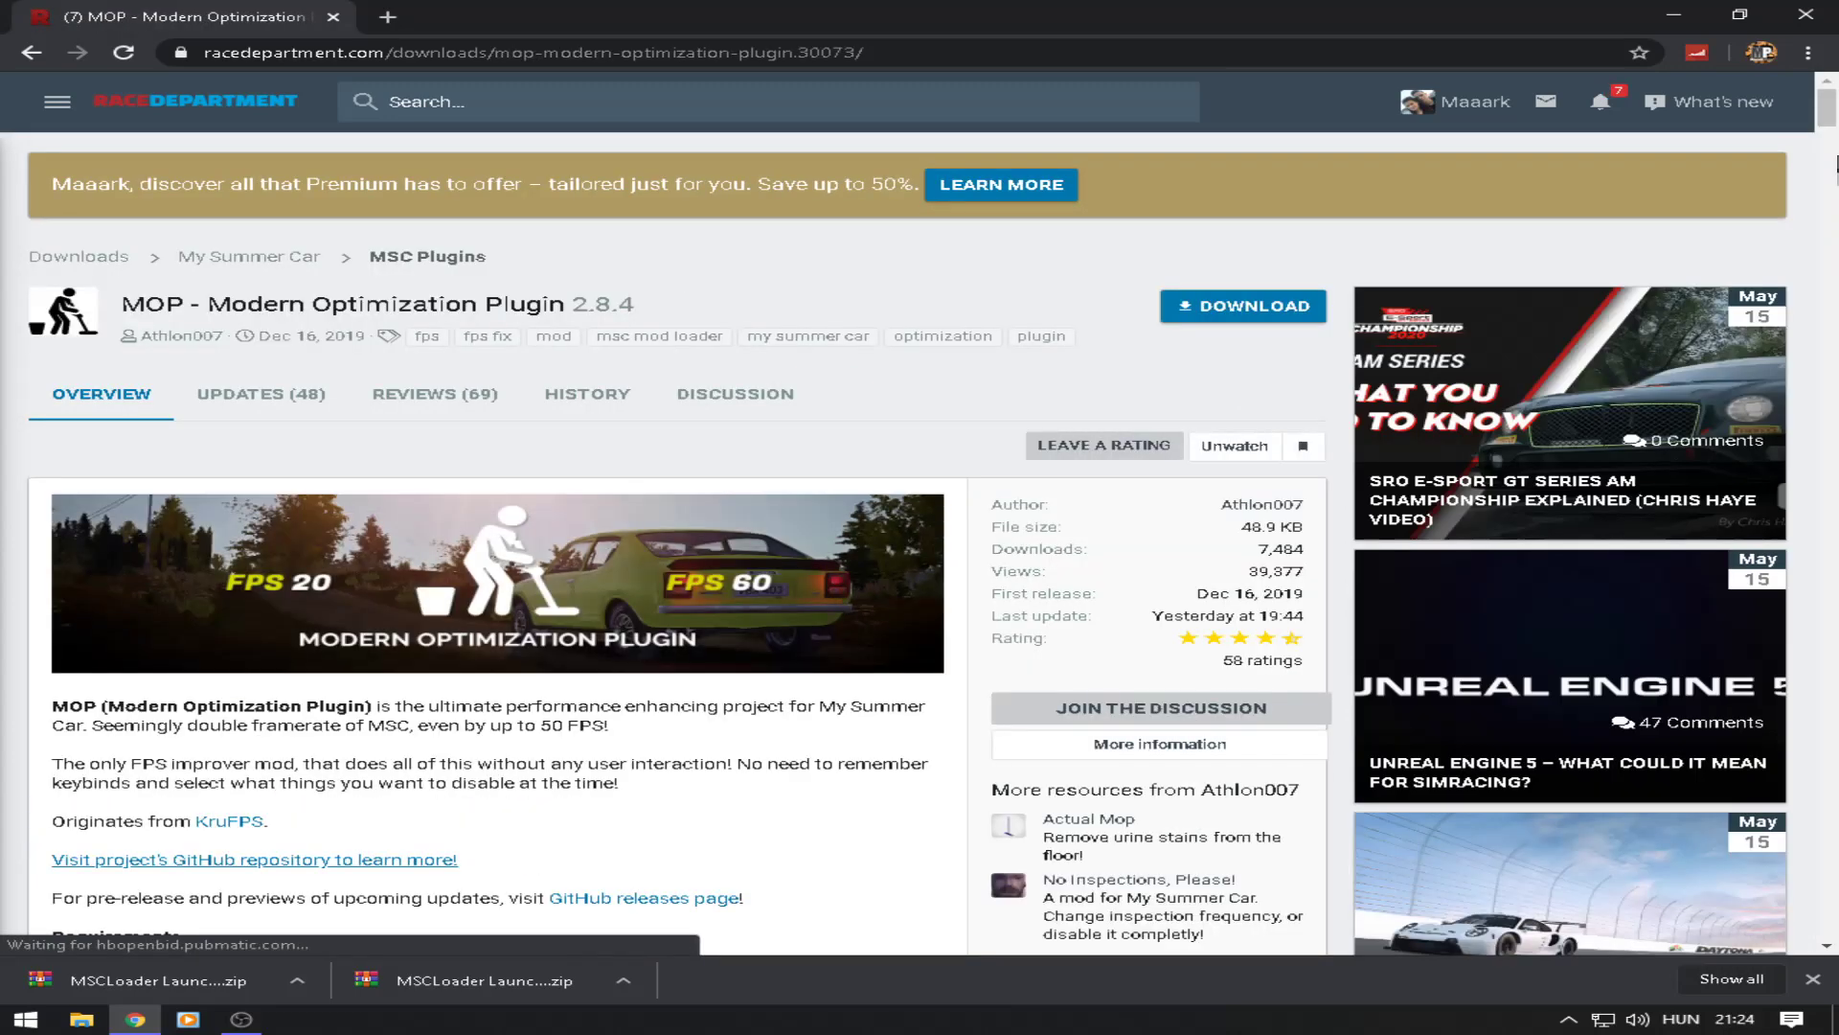
{"action": "mouse_move", "coordinate": [1832, 93]}
{"action": "left_mouse_down"}
{"action": "mouse_move", "coordinate": [1829, 126]}
{"action": "mouse_move", "coordinate": [1830, 101]}
{"action": "left_mouse_up"}
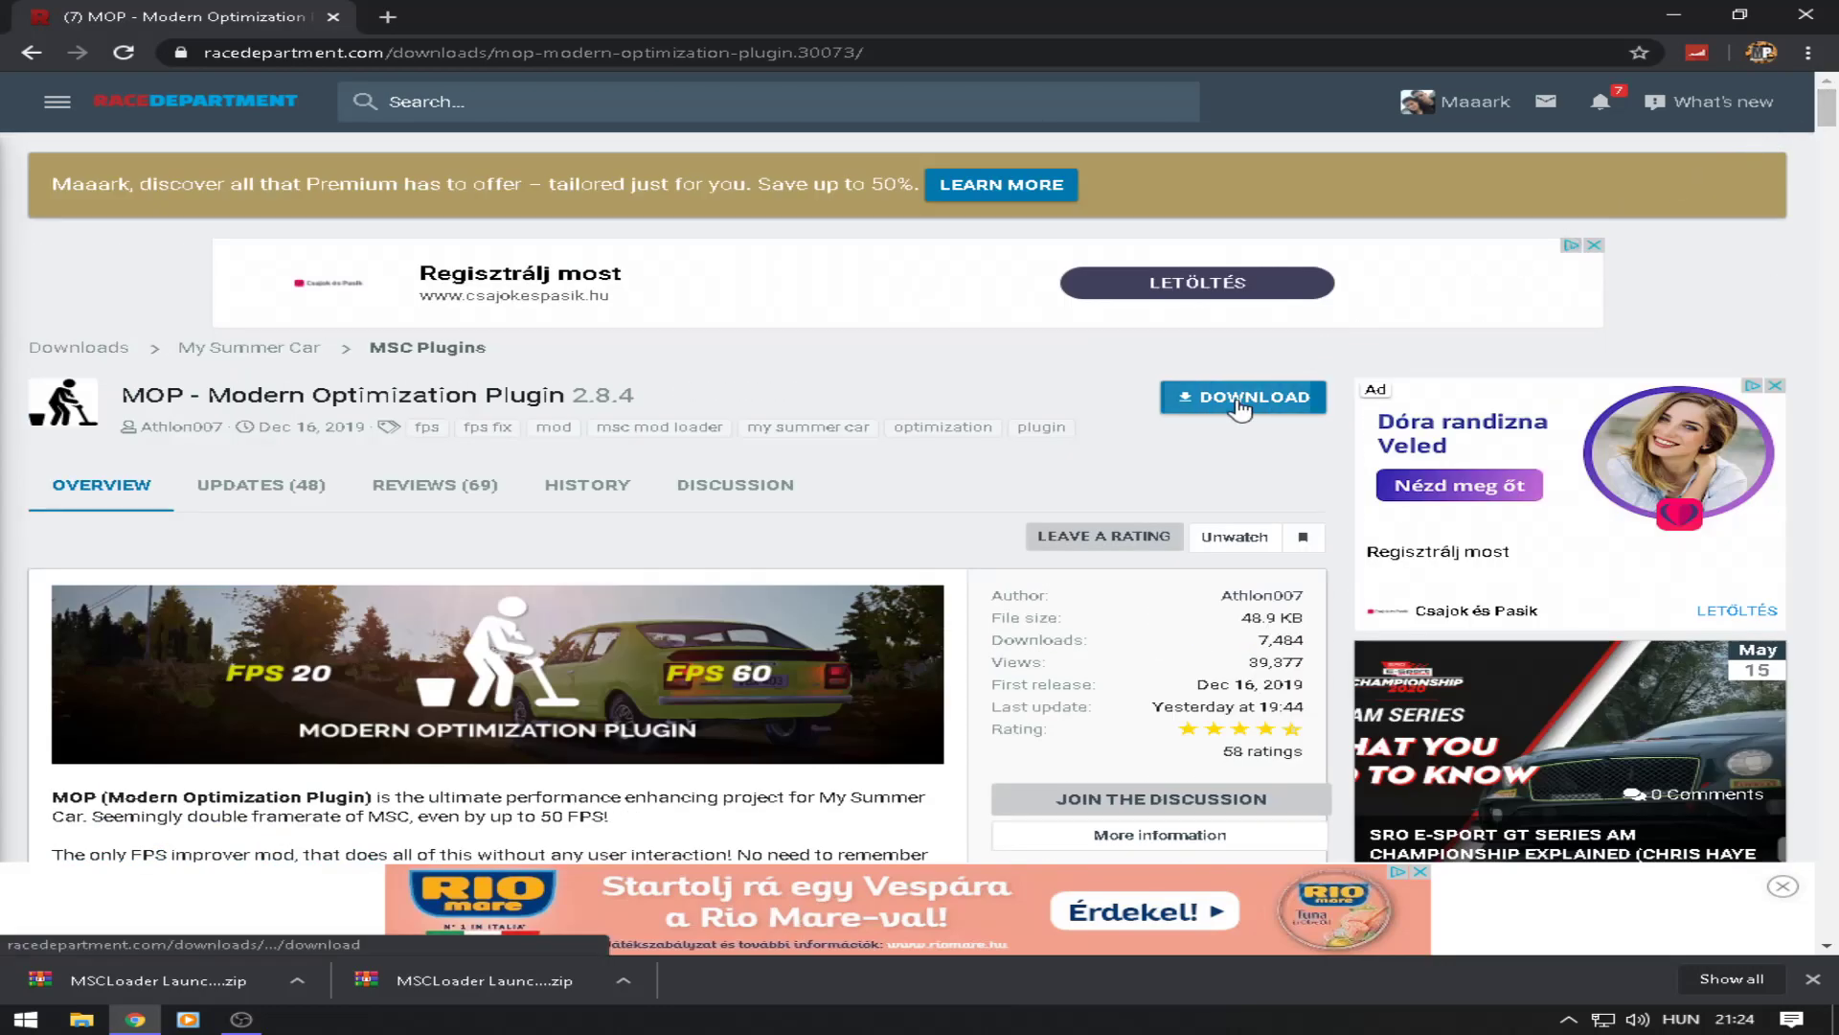
{"action": "left_click", "coordinate": [1240, 409]}
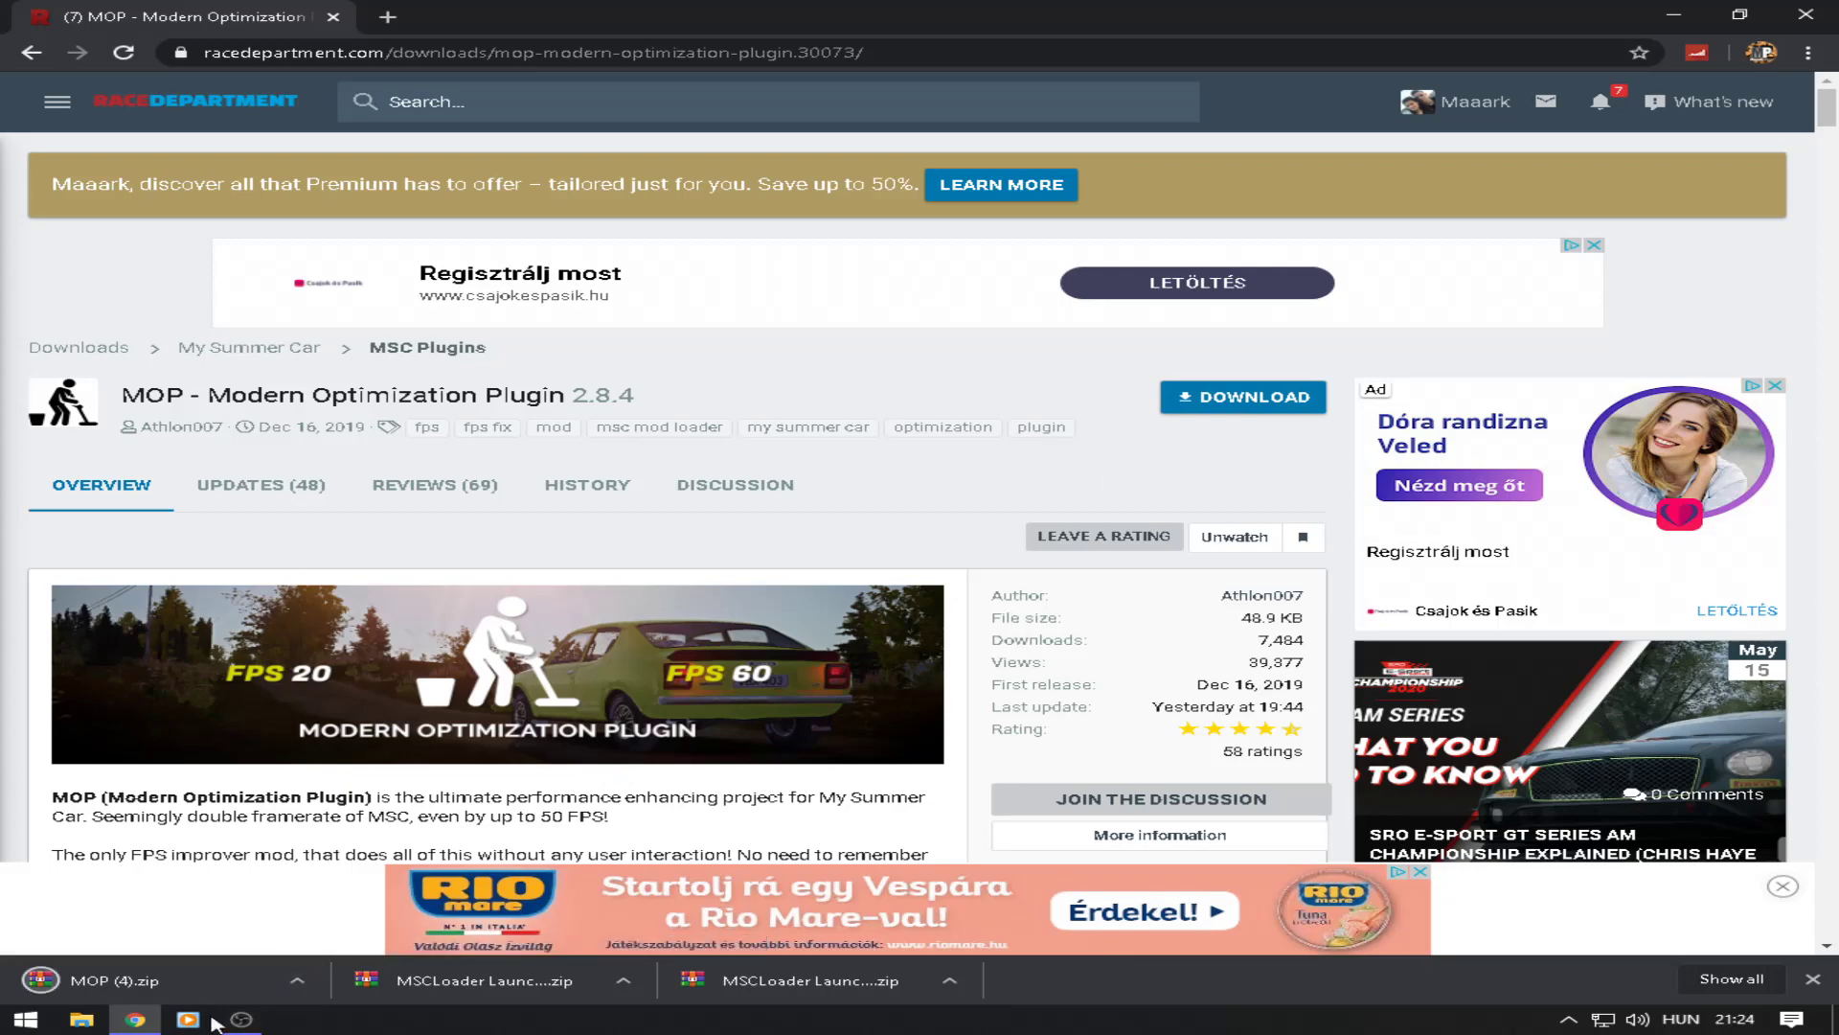
Step: Open the downloaded MOP (4).zip archive and dismiss the WinRAR expired-trial notice
{"action": "left_click", "coordinate": [134, 982]}
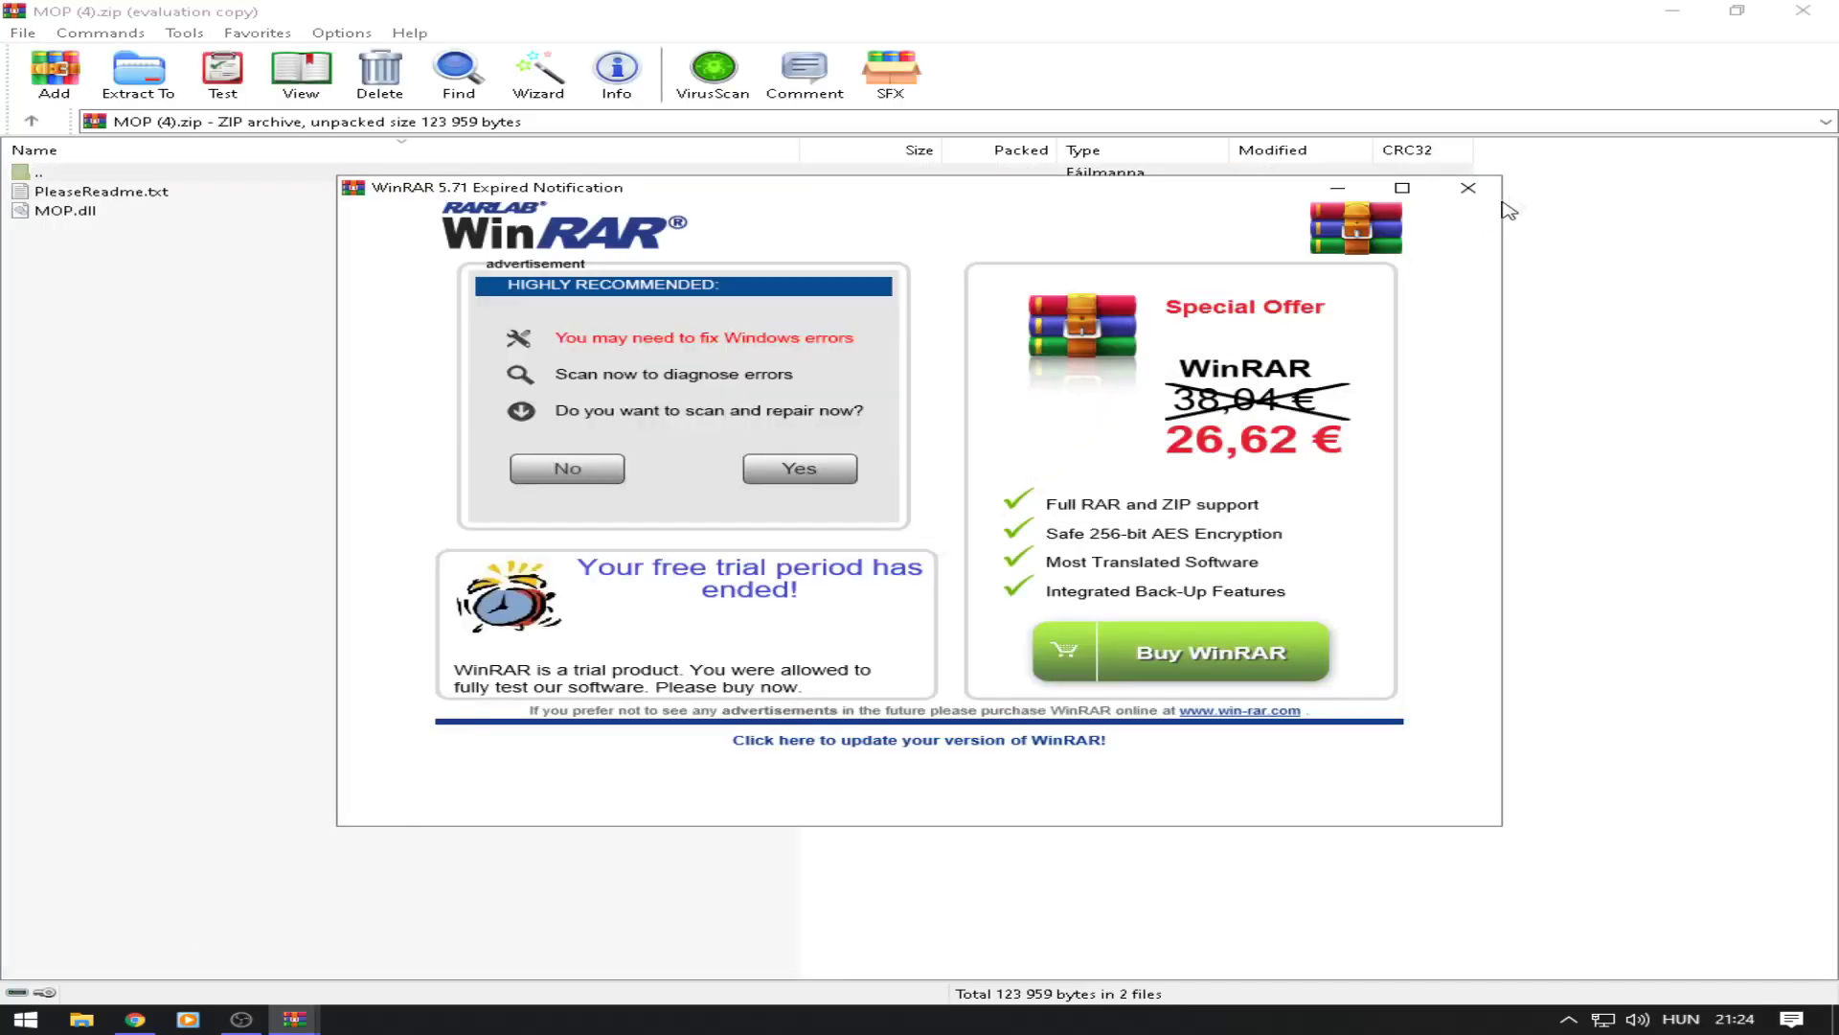
{"action": "left_click", "coordinate": [1470, 191]}
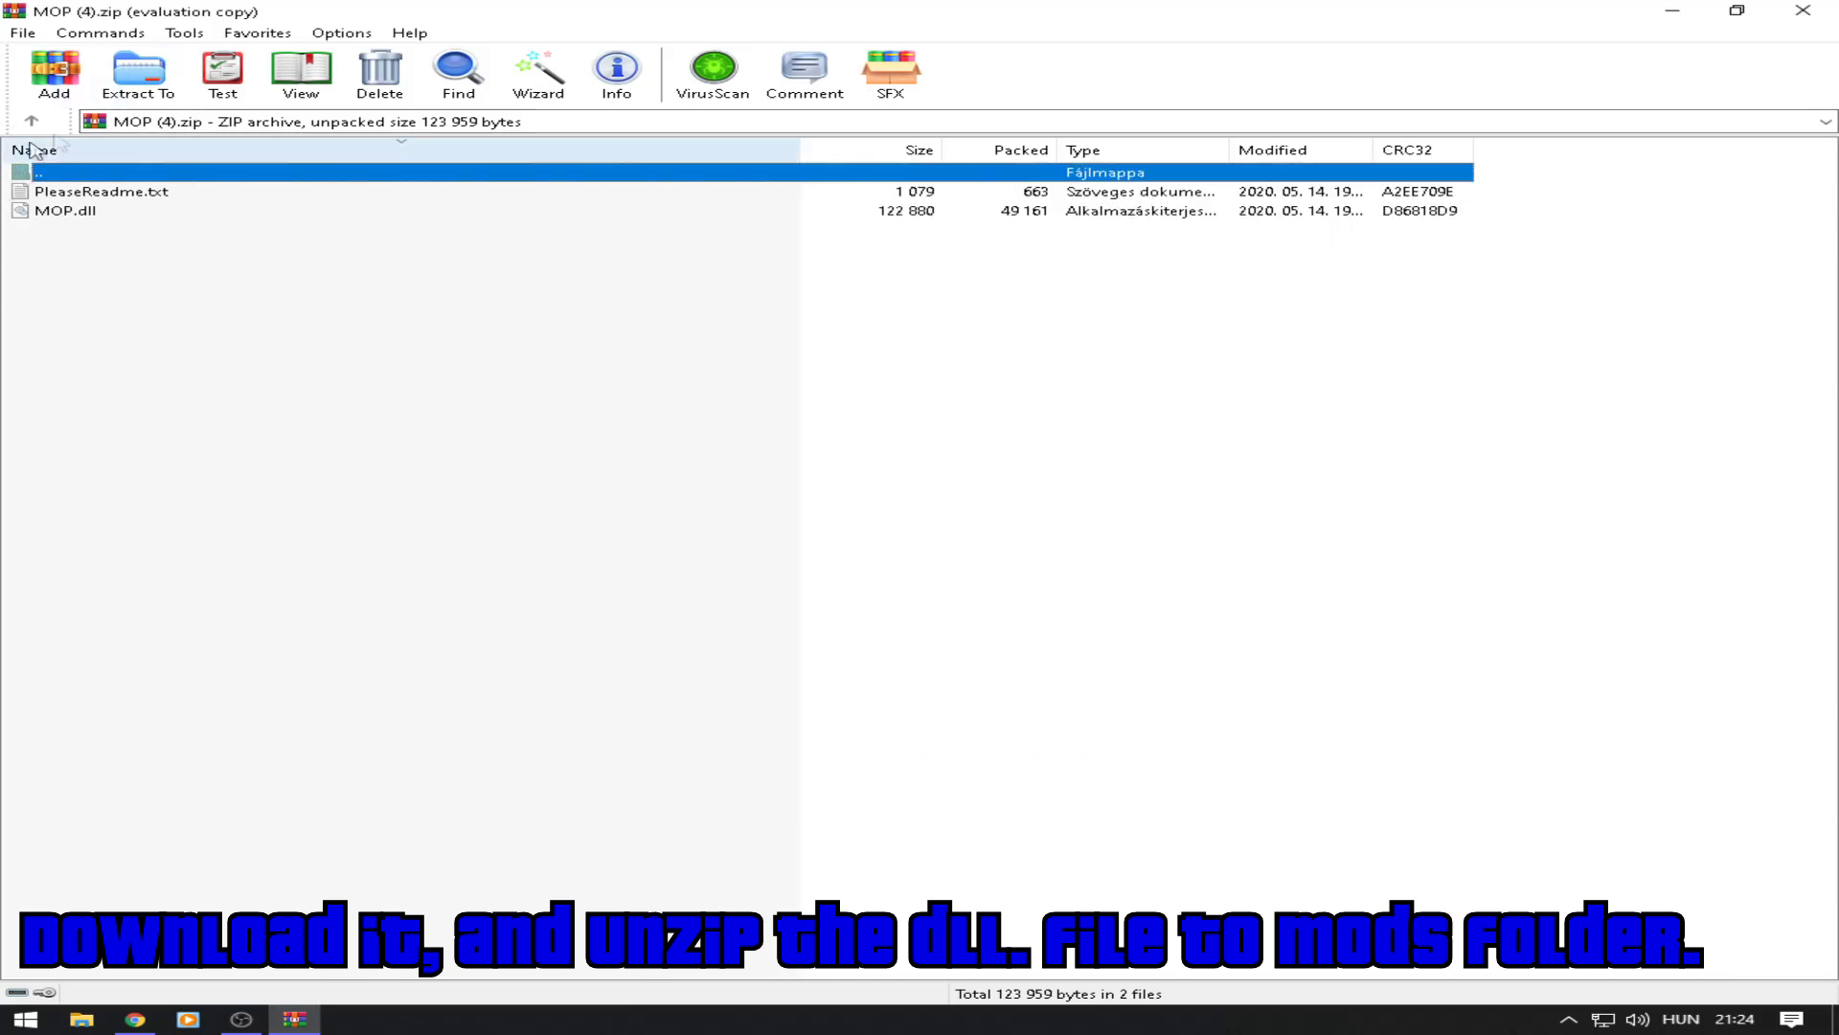
Step: In File Explorer, open the Mods folder of My Summer Car under C:, Programfájlok (x86), Steam, steamapps, common
{"action": "left_click", "coordinate": [85, 1021]}
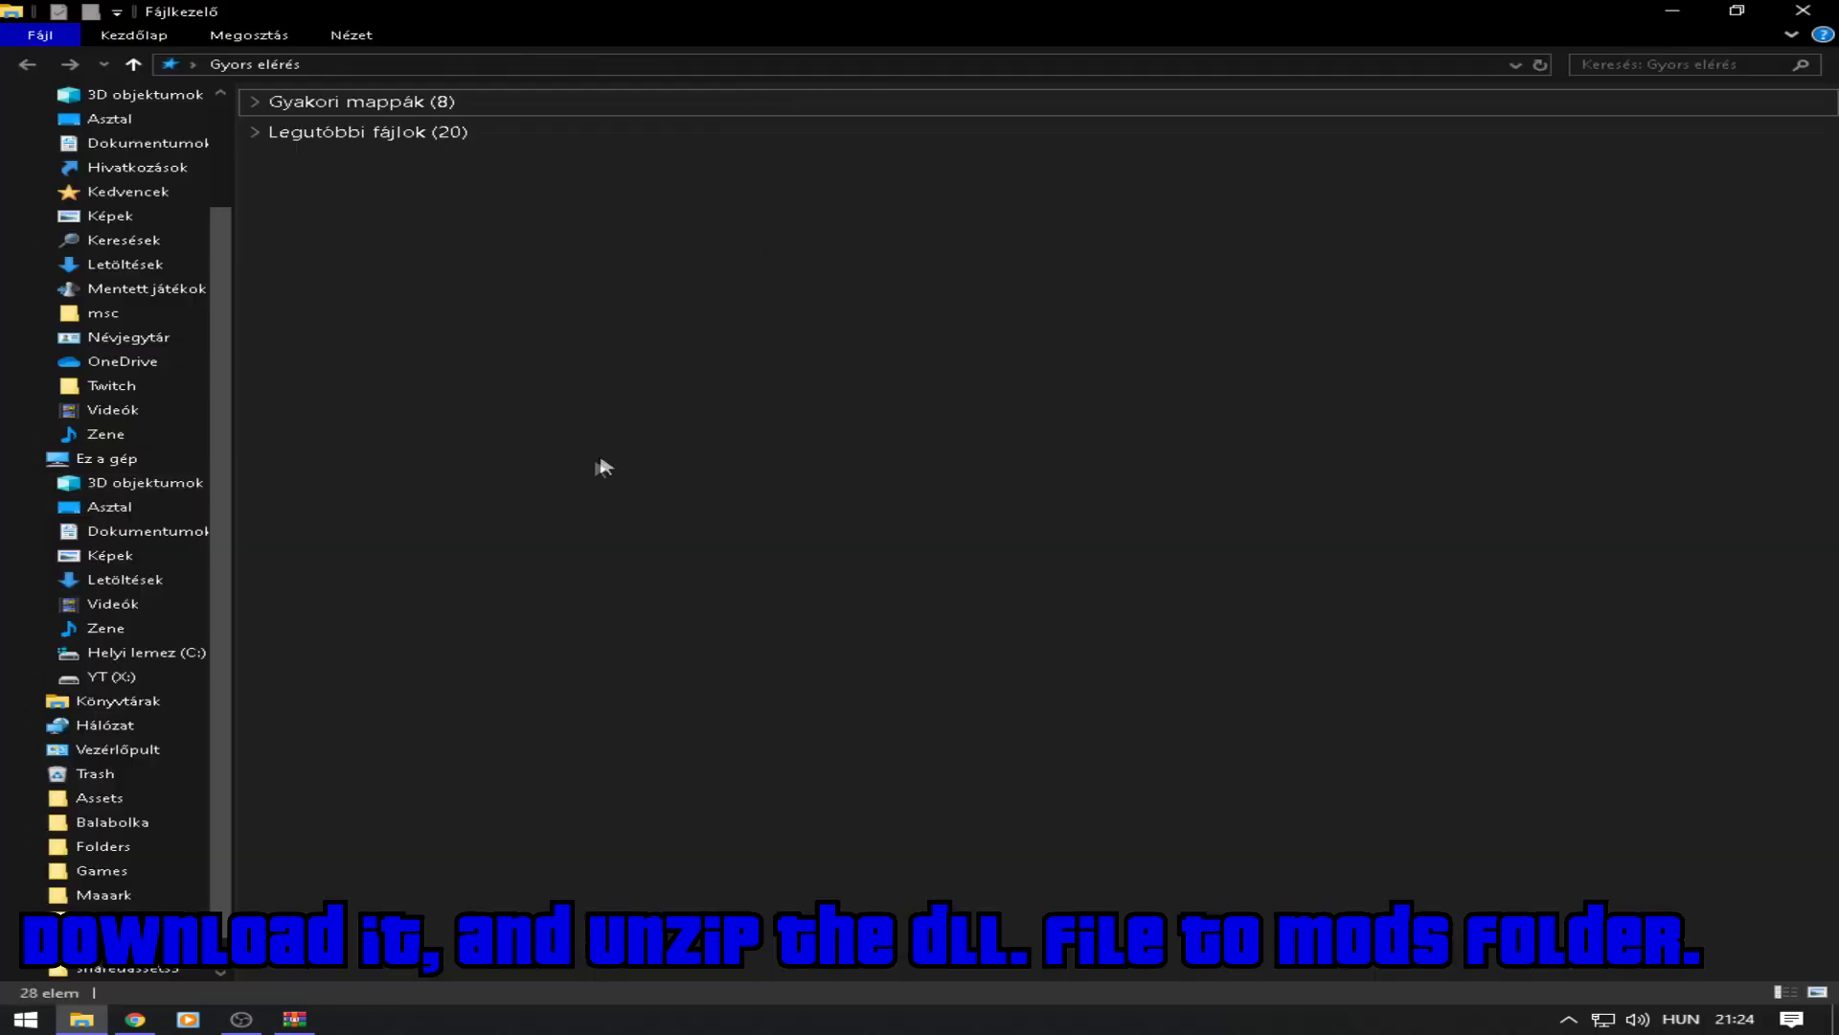
{"action": "left_click", "coordinate": [125, 655]}
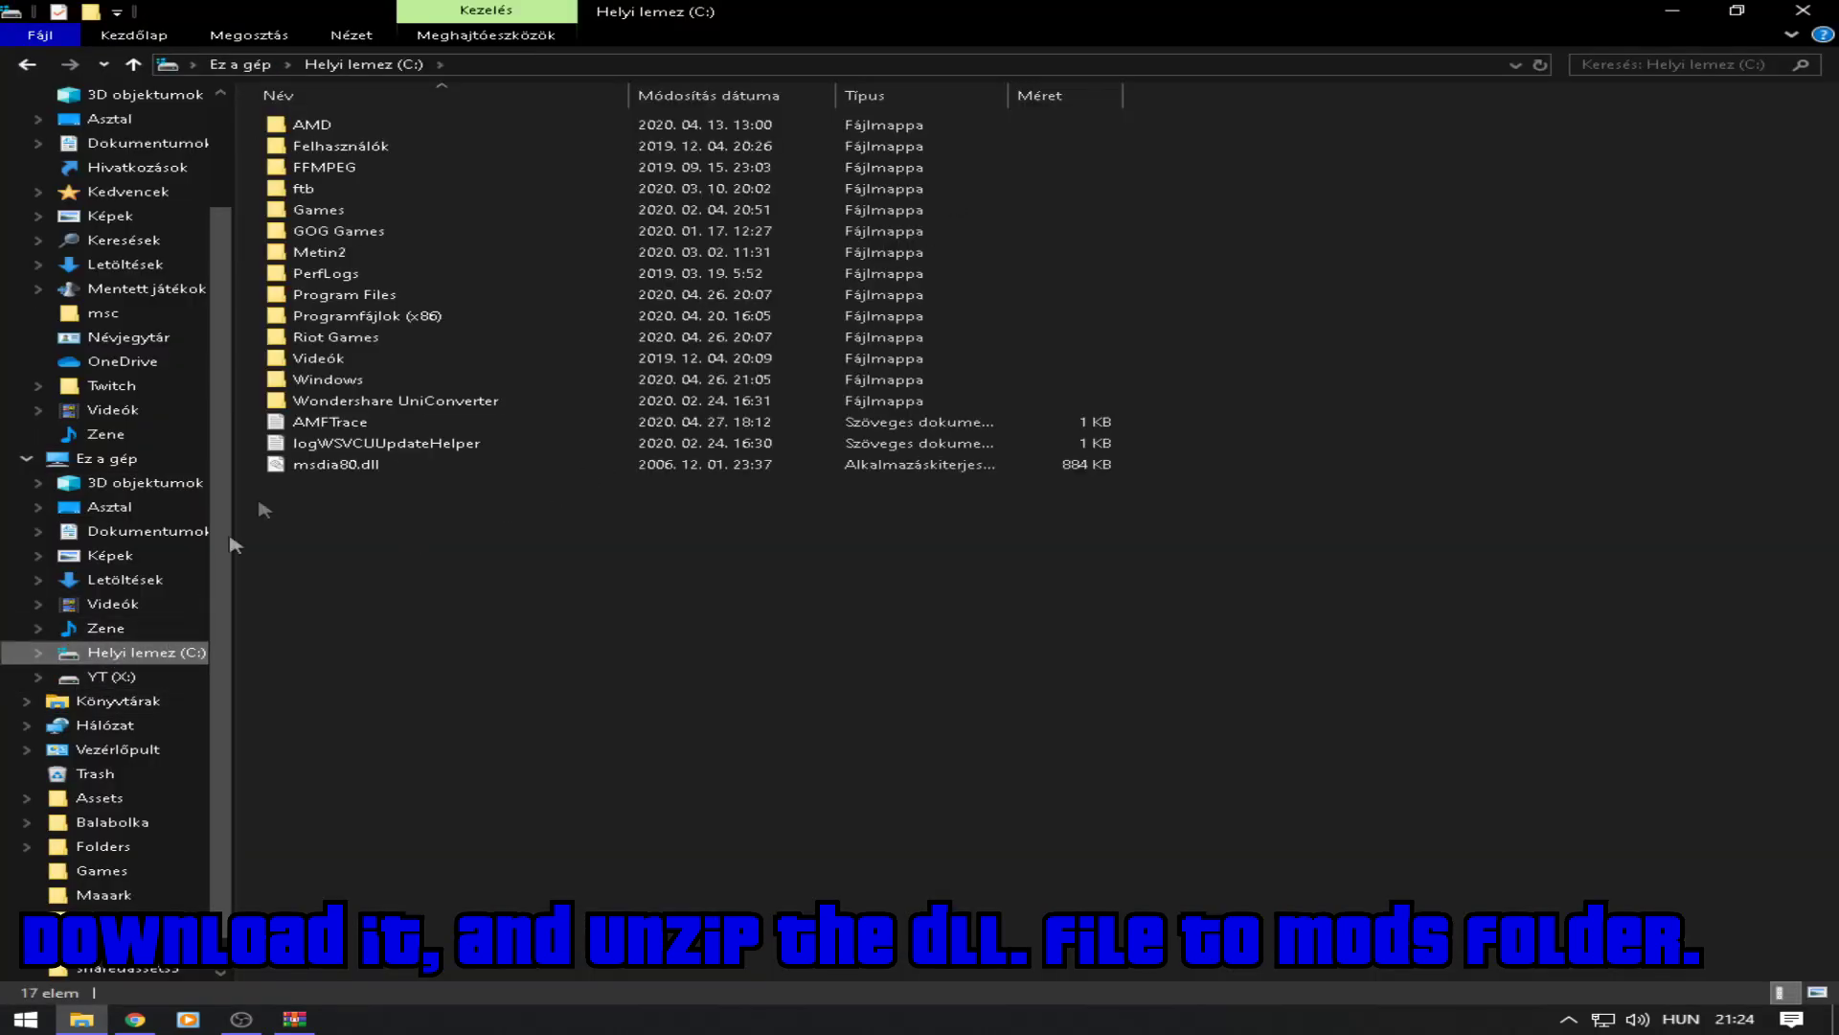
{"action": "double_click", "coordinate": [362, 318]}
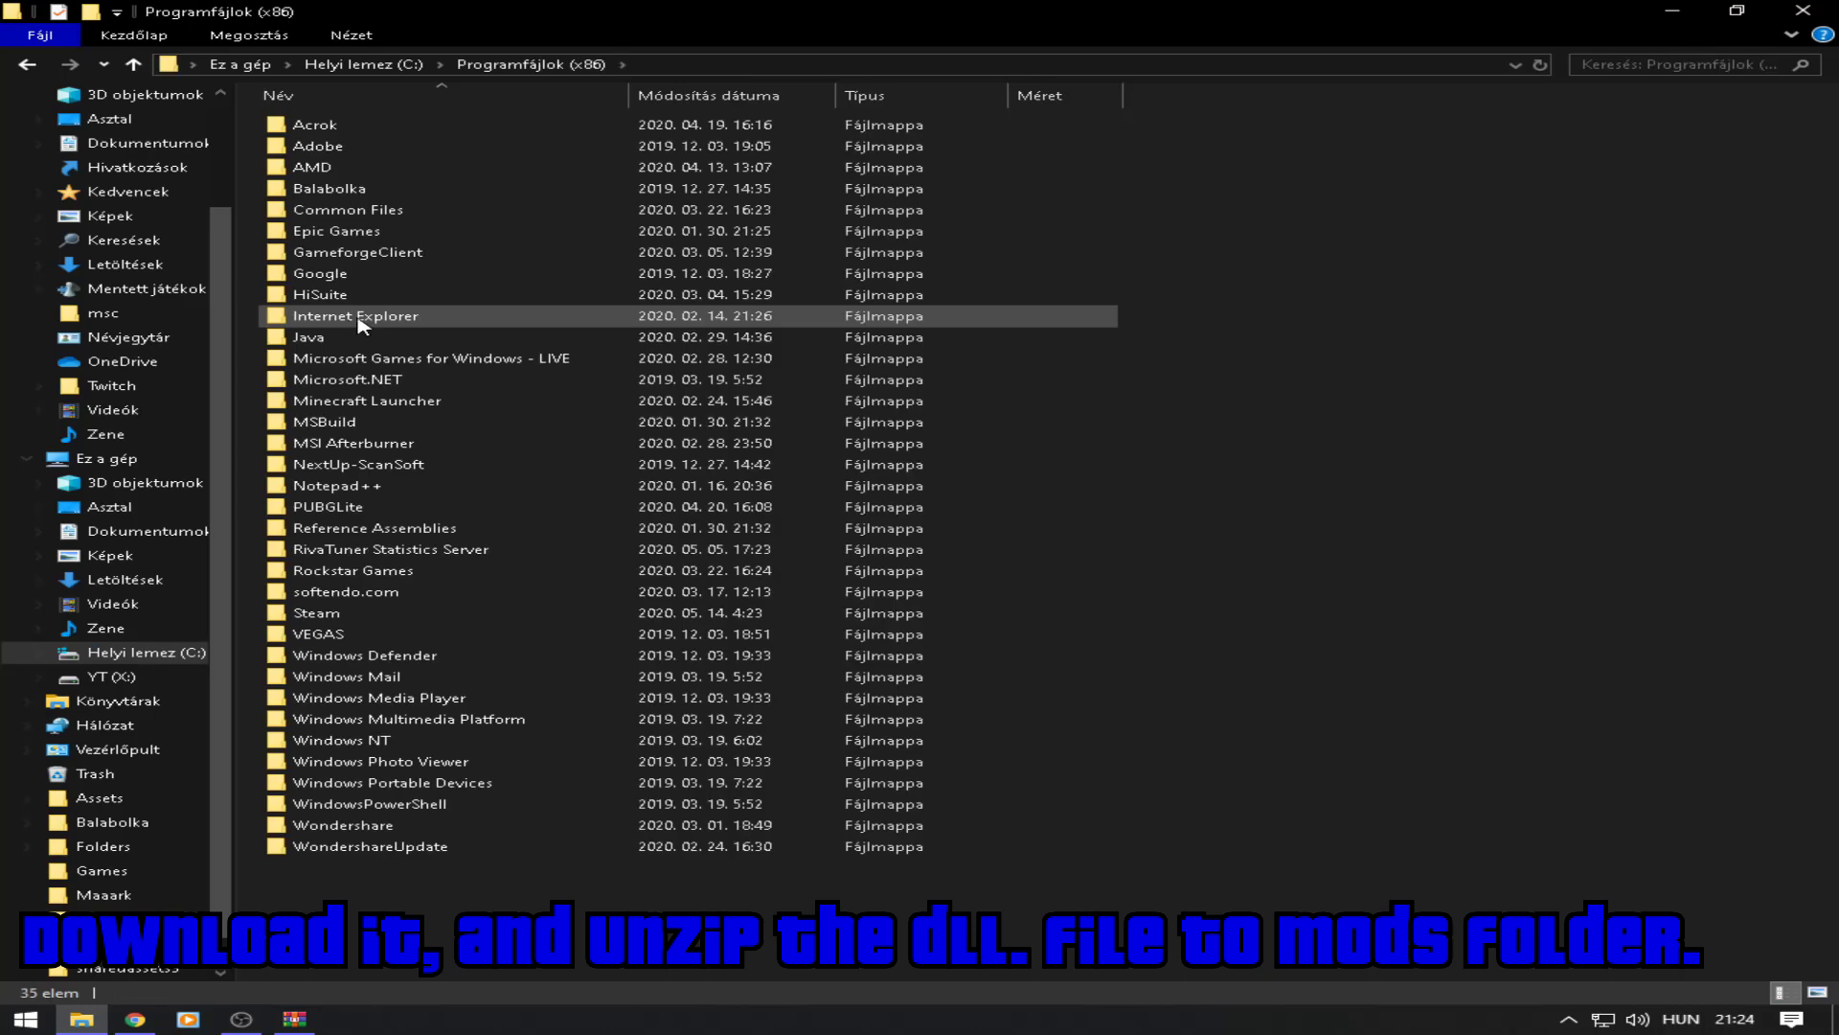
{"action": "double_click", "coordinate": [378, 614]}
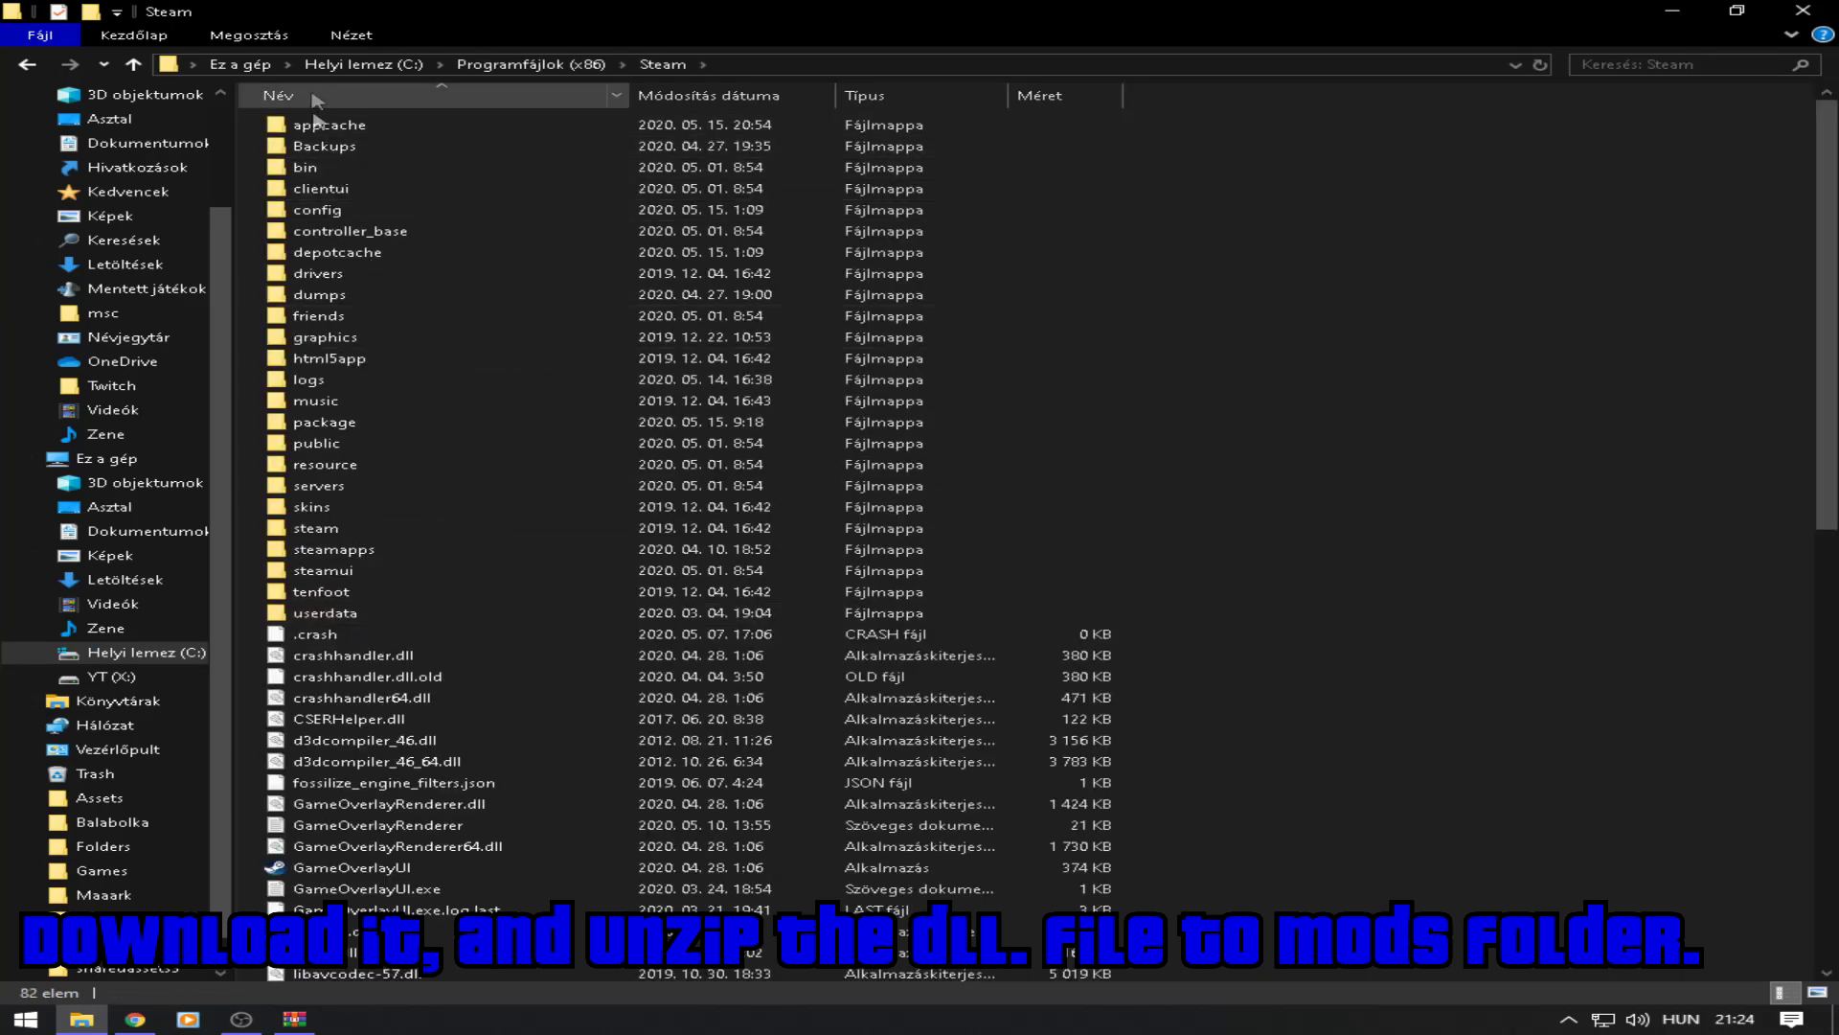
{"action": "left_click", "coordinate": [340, 553]}
{"action": "double_click", "coordinate": [340, 553]}
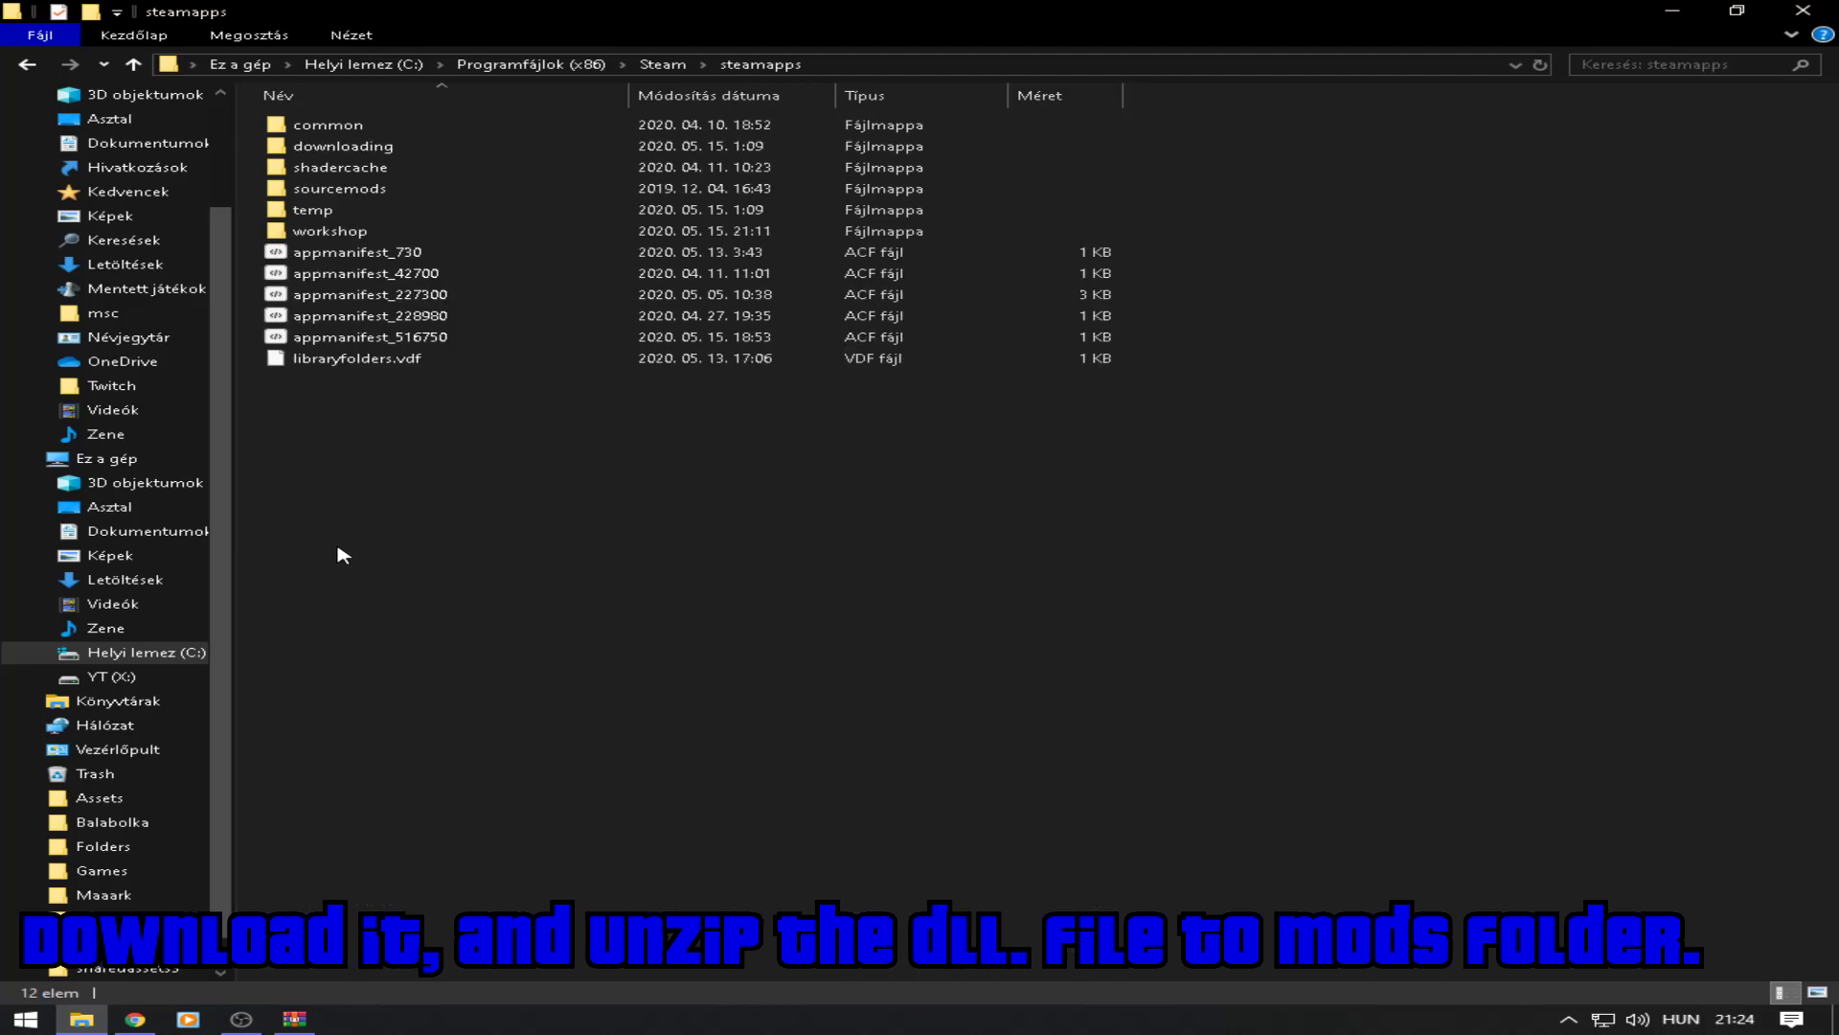
{"action": "double_click", "coordinate": [364, 128]}
{"action": "left_click", "coordinate": [368, 255]}
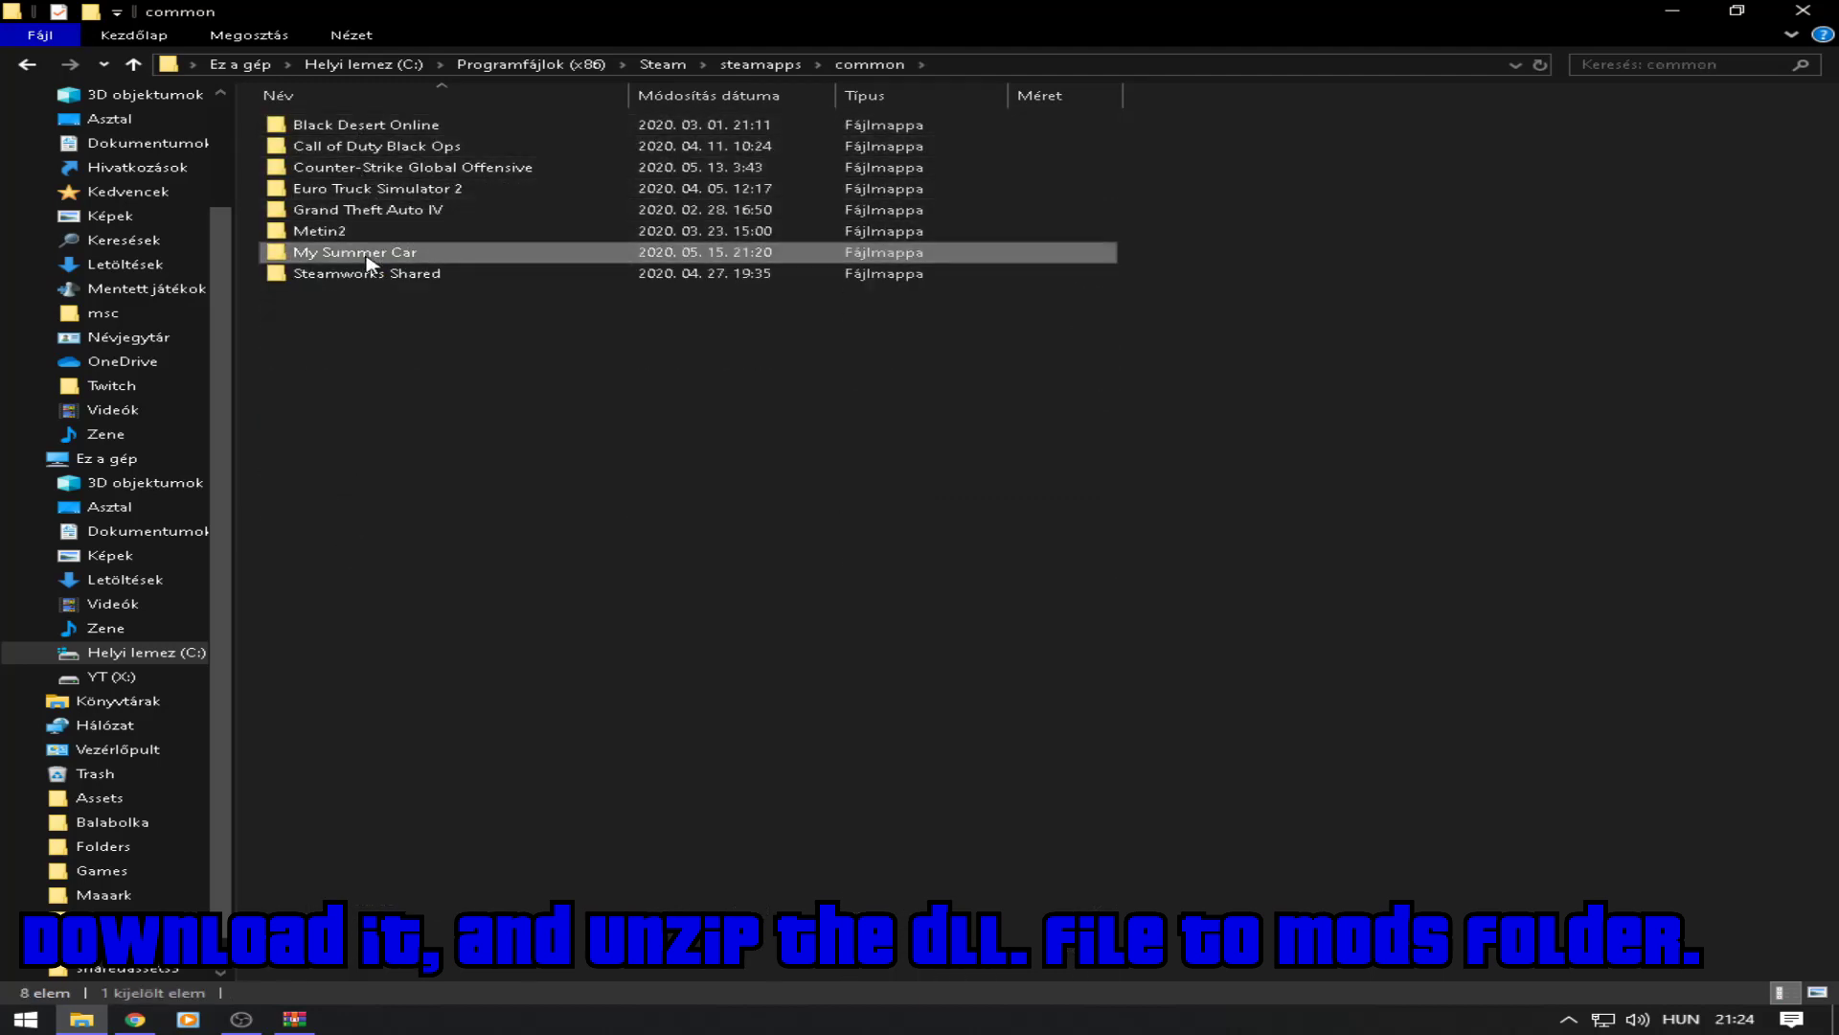
{"action": "double_click", "coordinate": [364, 254]}
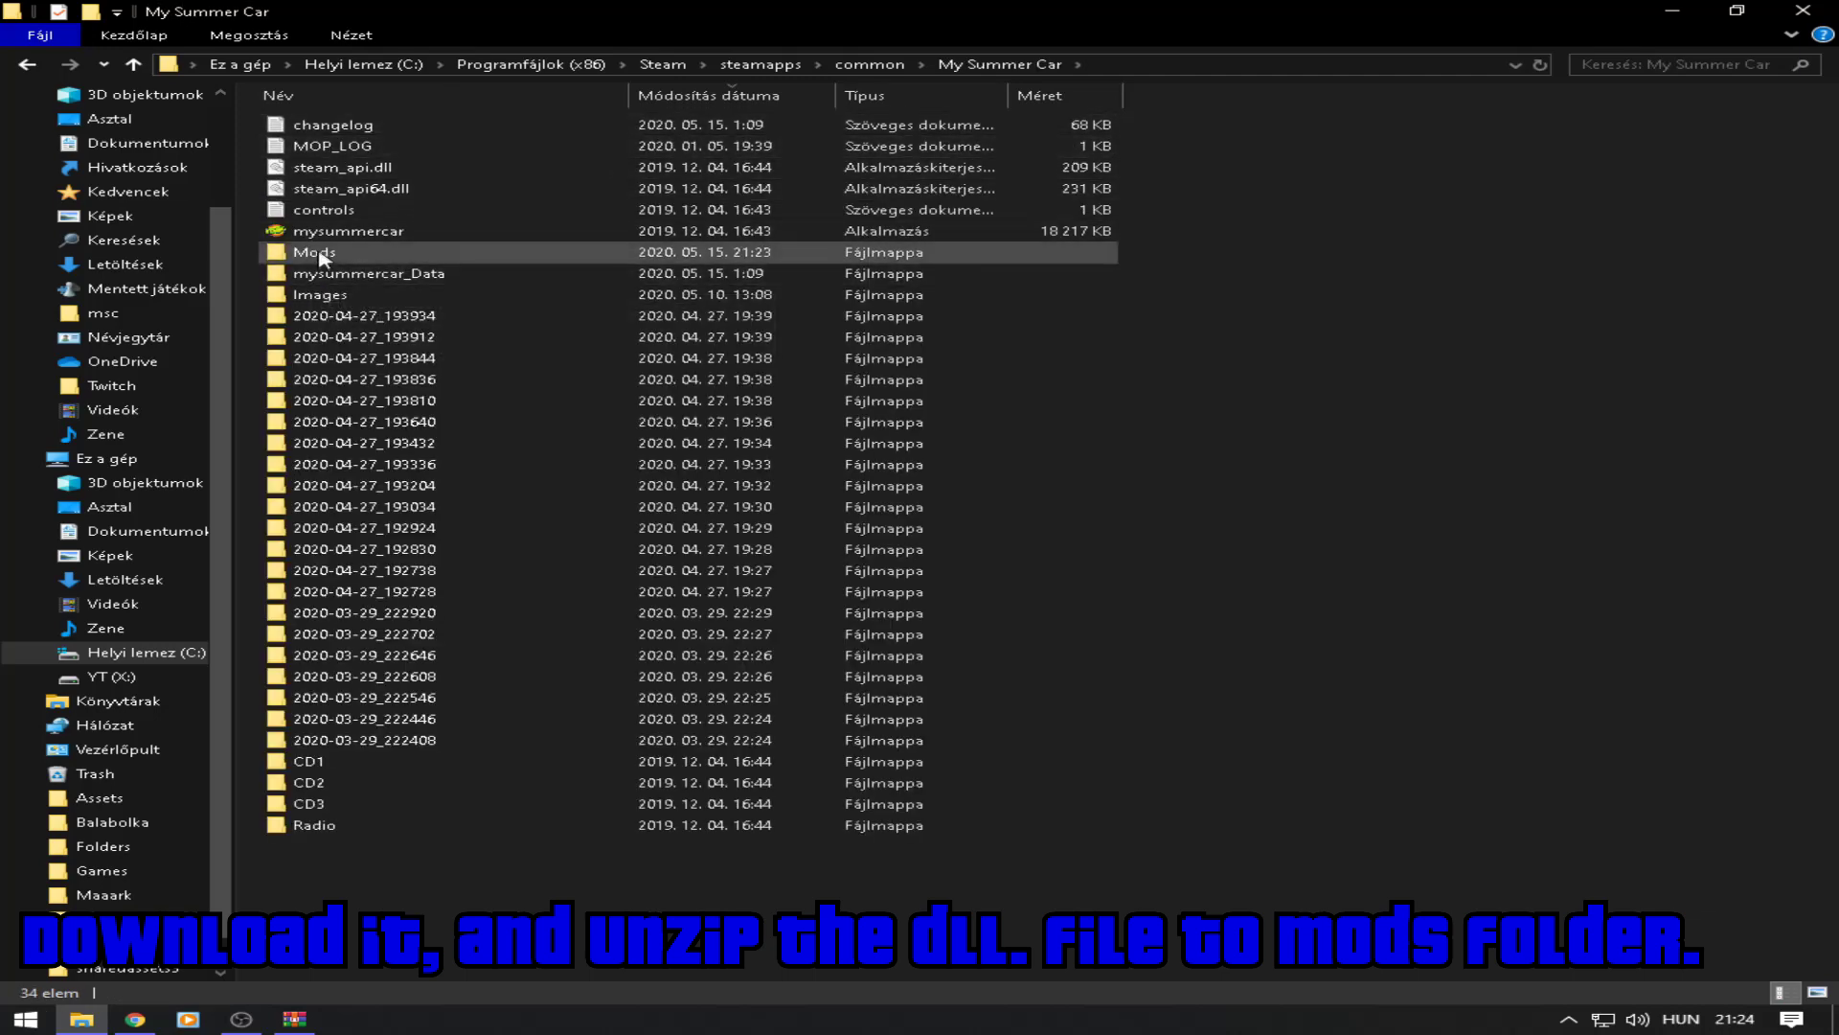
{"action": "double_click", "coordinate": [321, 254]}
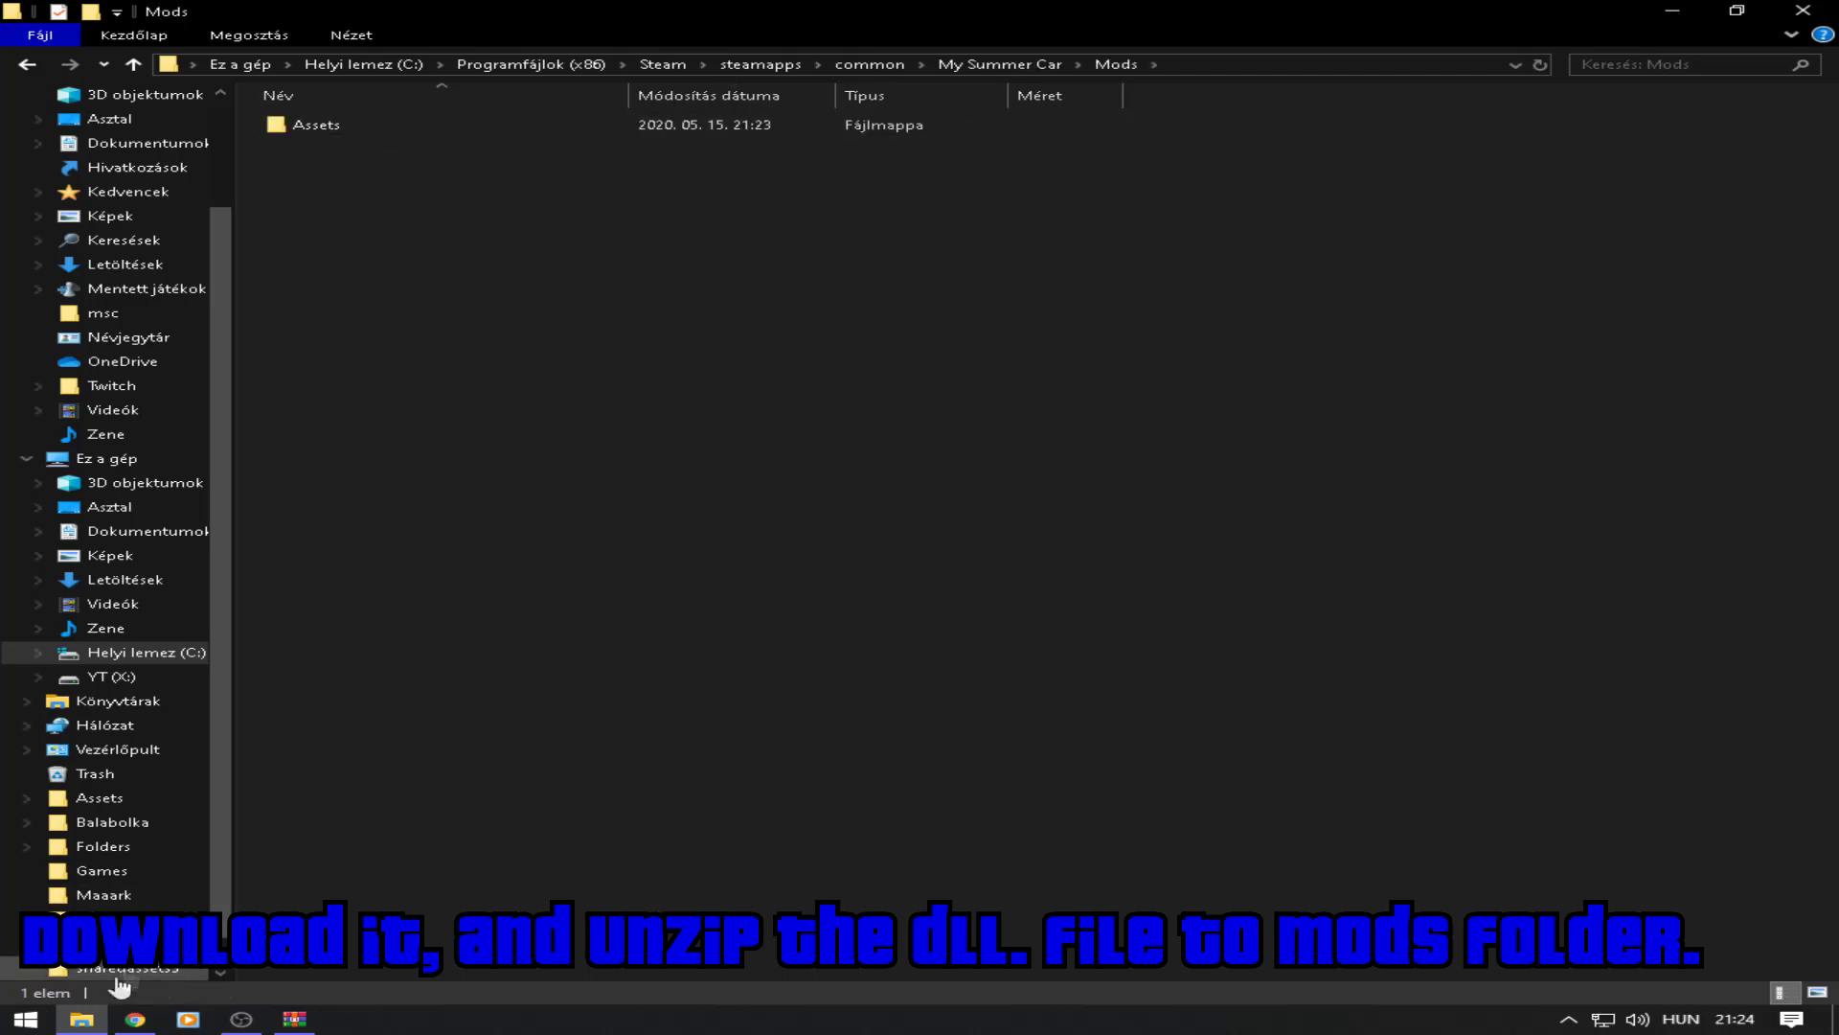
Step: Extract MOP.dll from the MOP (4).zip archive into the Mods folder, and minimize both windows
{"action": "left_click", "coordinate": [305, 1029]}
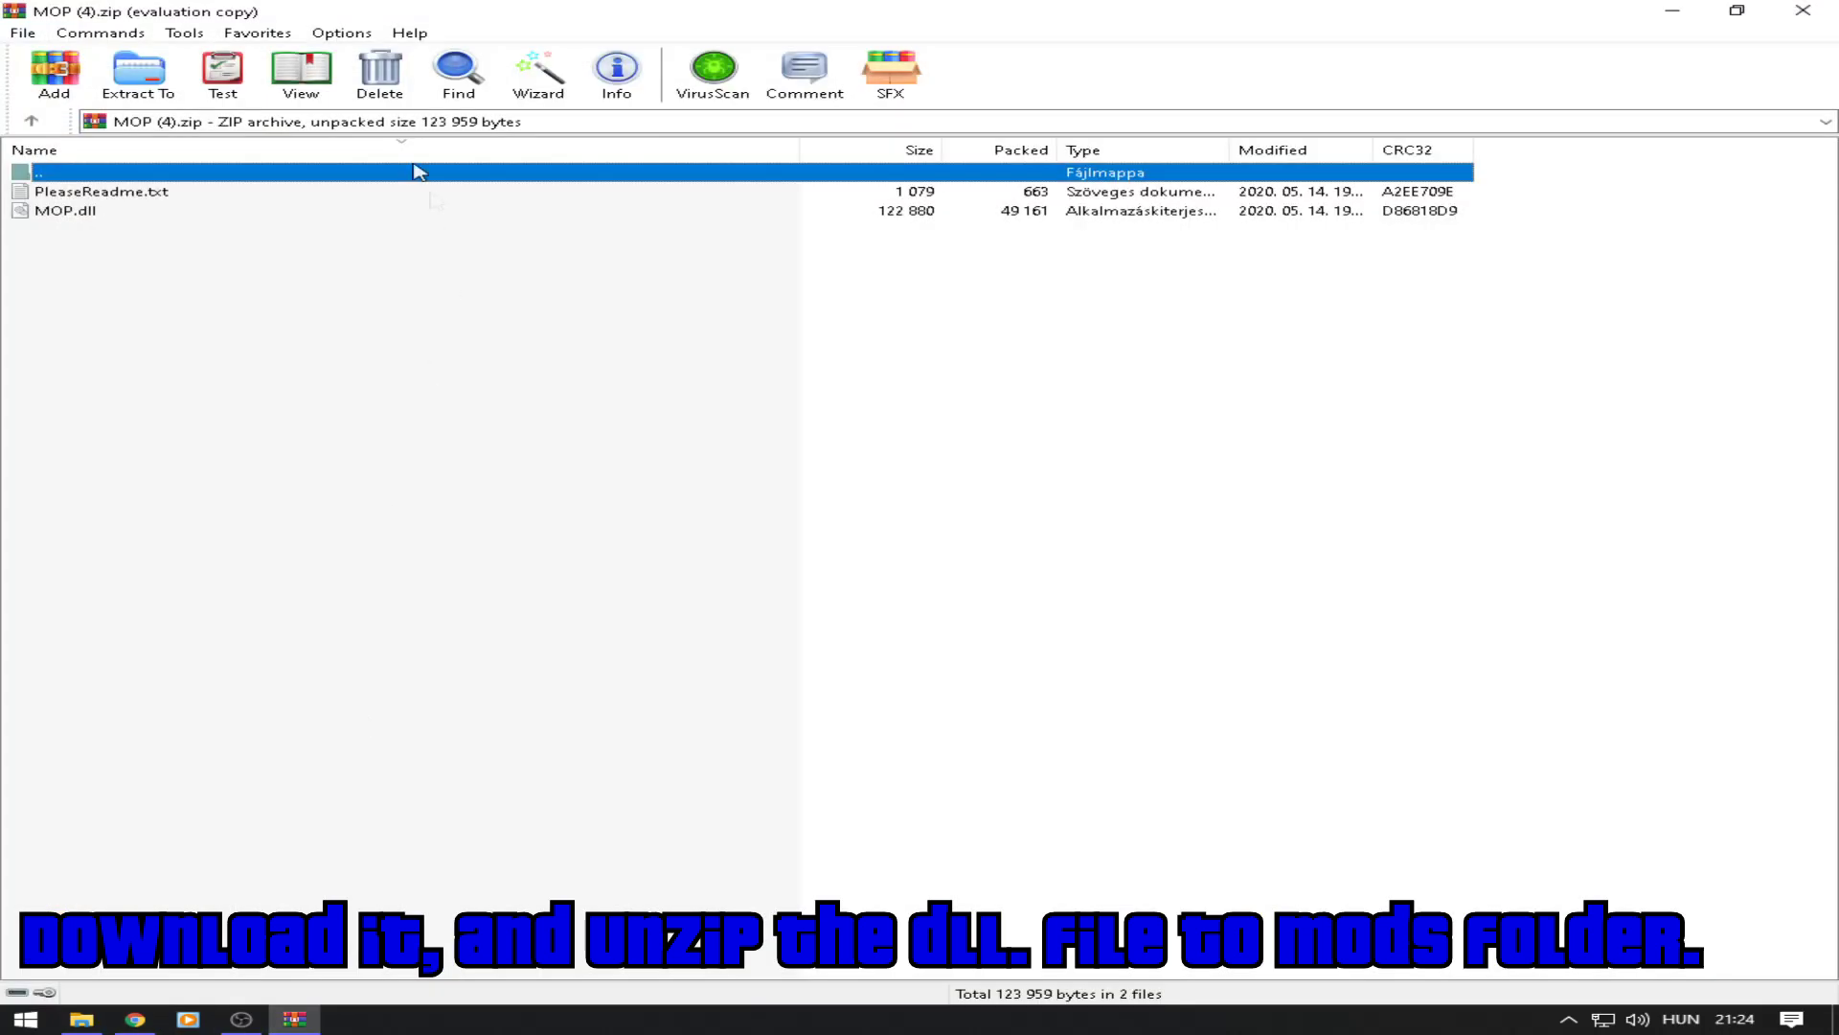
{"action": "left_click", "coordinate": [1751, 15]}
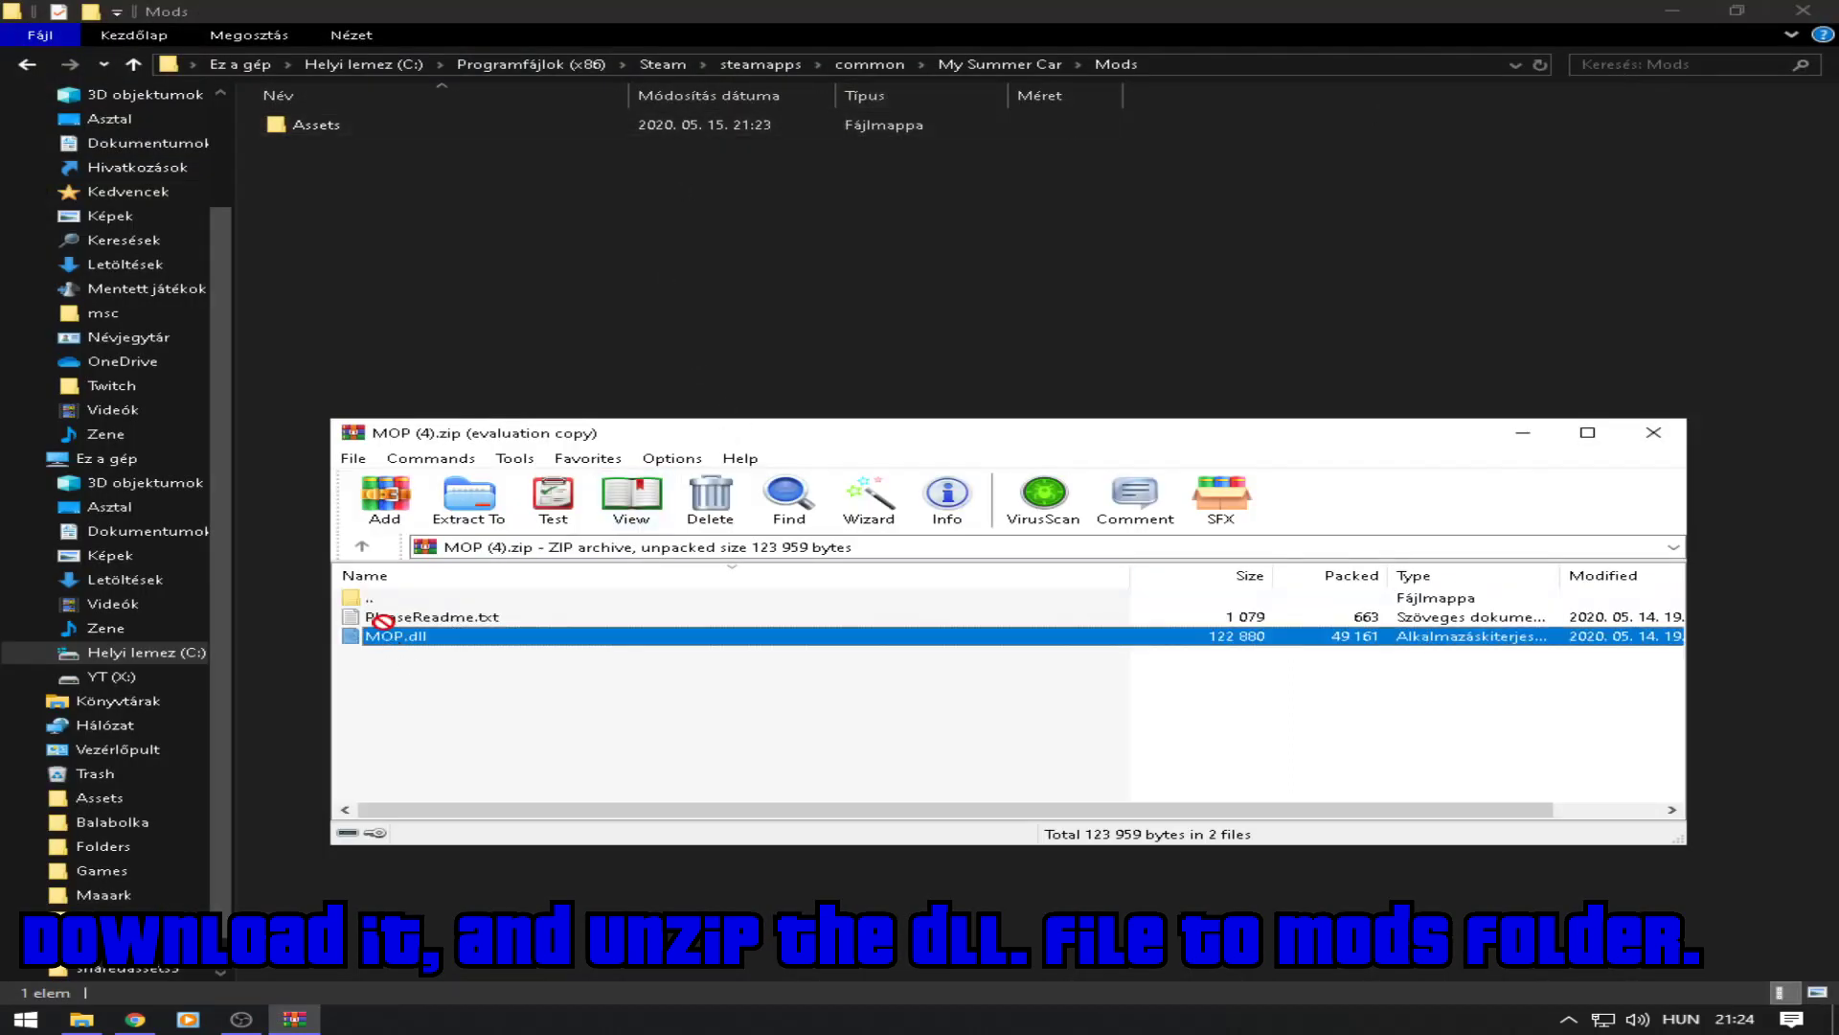
{"action": "left_click_drag", "start_coordinate": [324, 246], "coordinate": [325, 245]}
{"action": "left_click", "coordinate": [393, 271]}
{"action": "left_click", "coordinate": [1695, 10]}
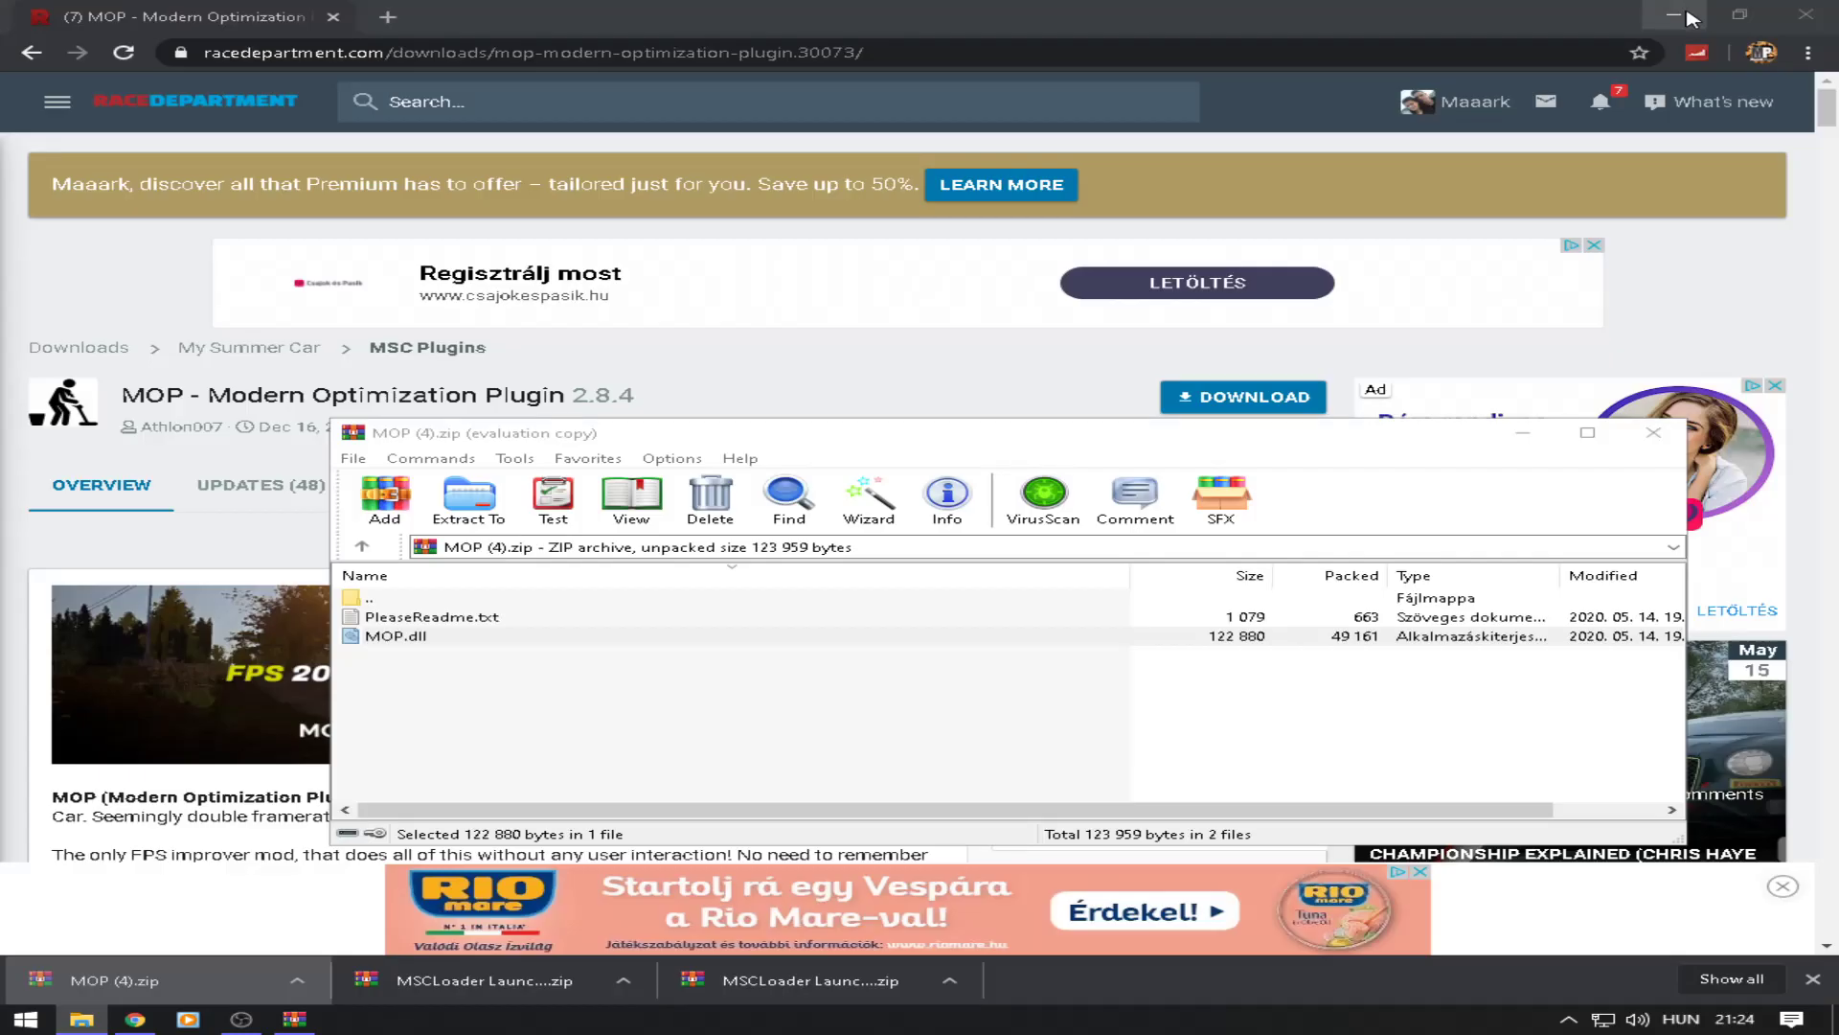
{"action": "left_click", "coordinate": [1523, 432]}
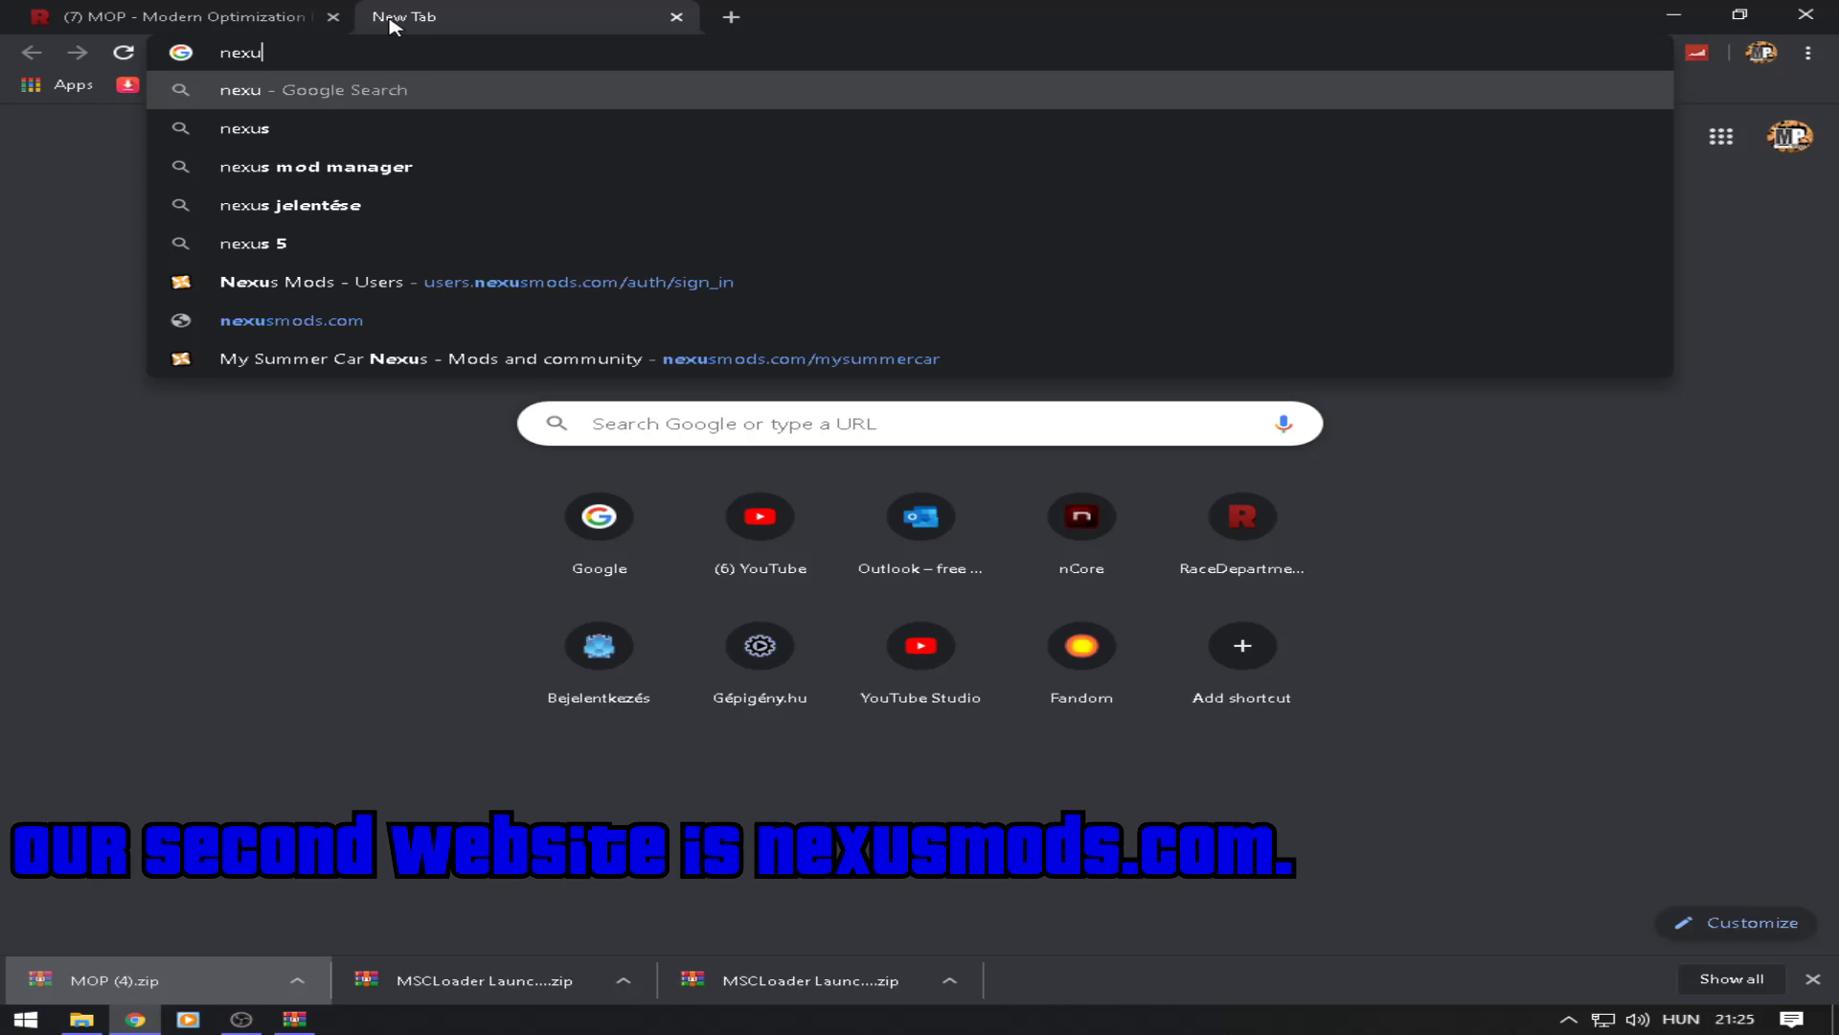
Step: Go to nexusmods.com in a new Chrome tab and accept the site's privacy notice
{"action": "key", "text": "BackSpace"}
{"action": "type", "text": "usmo"}
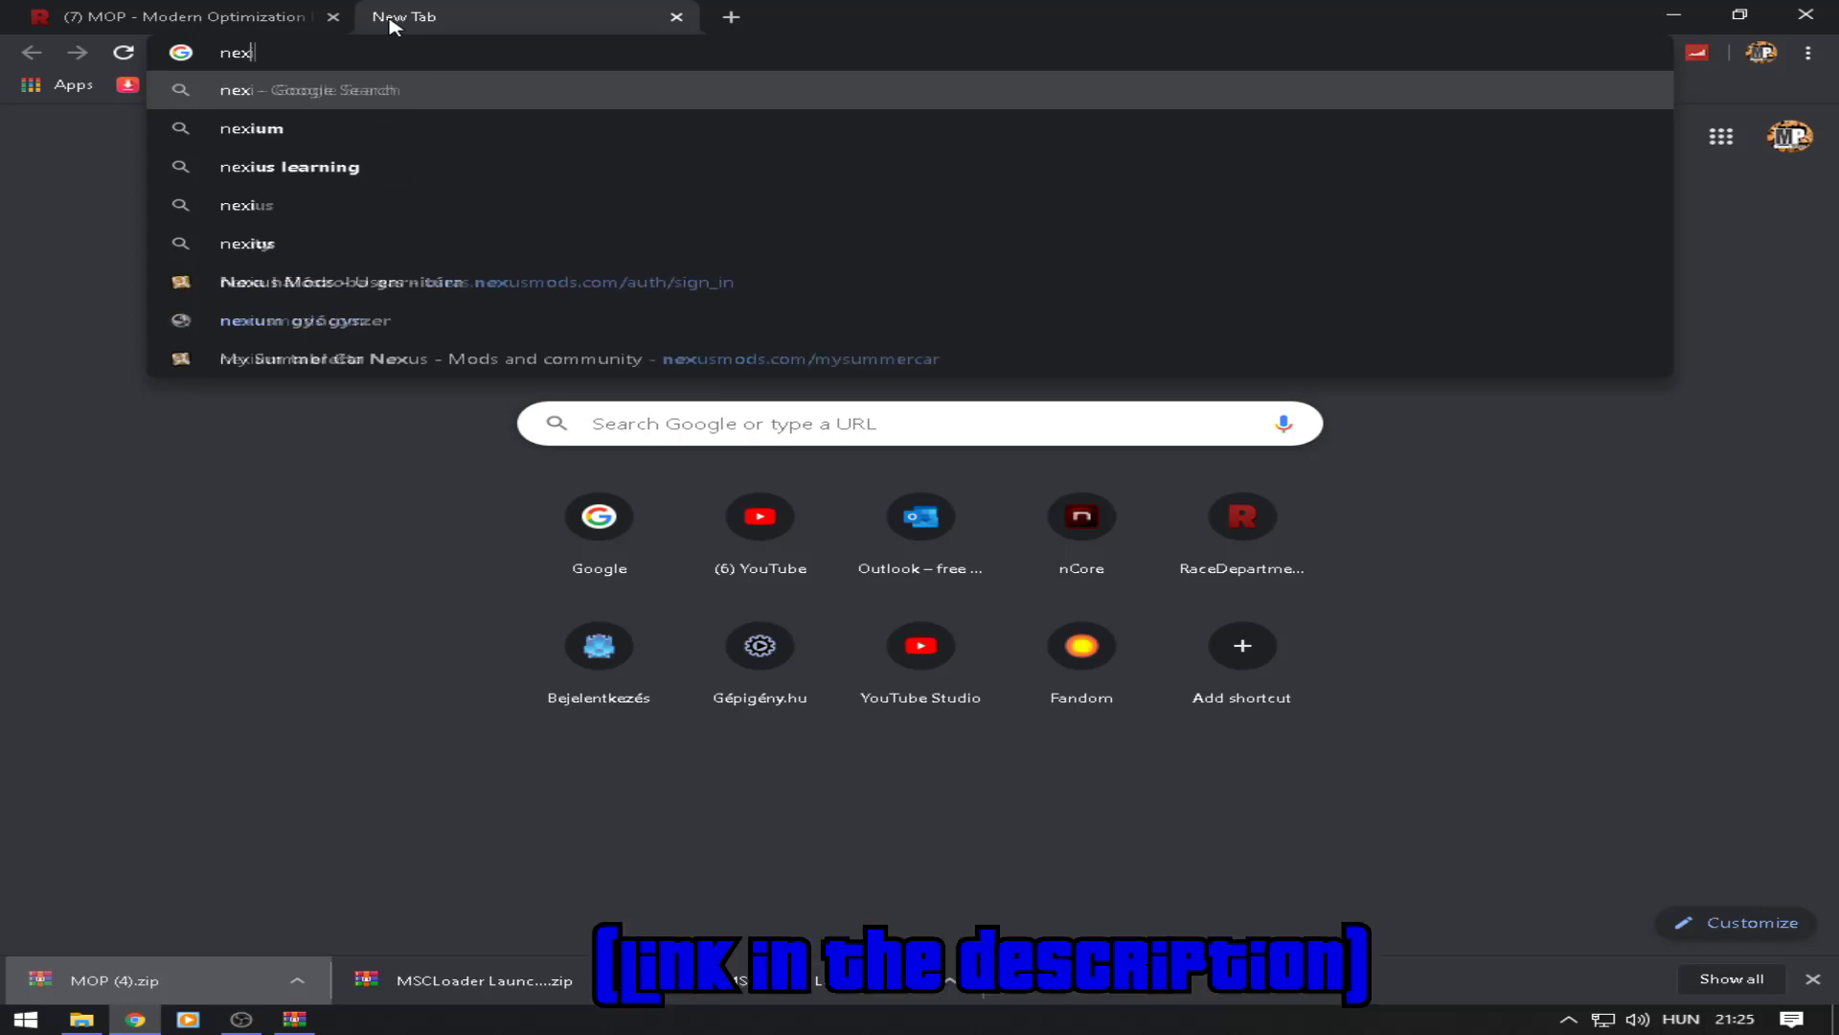
{"action": "type", "text": "ds.com"}
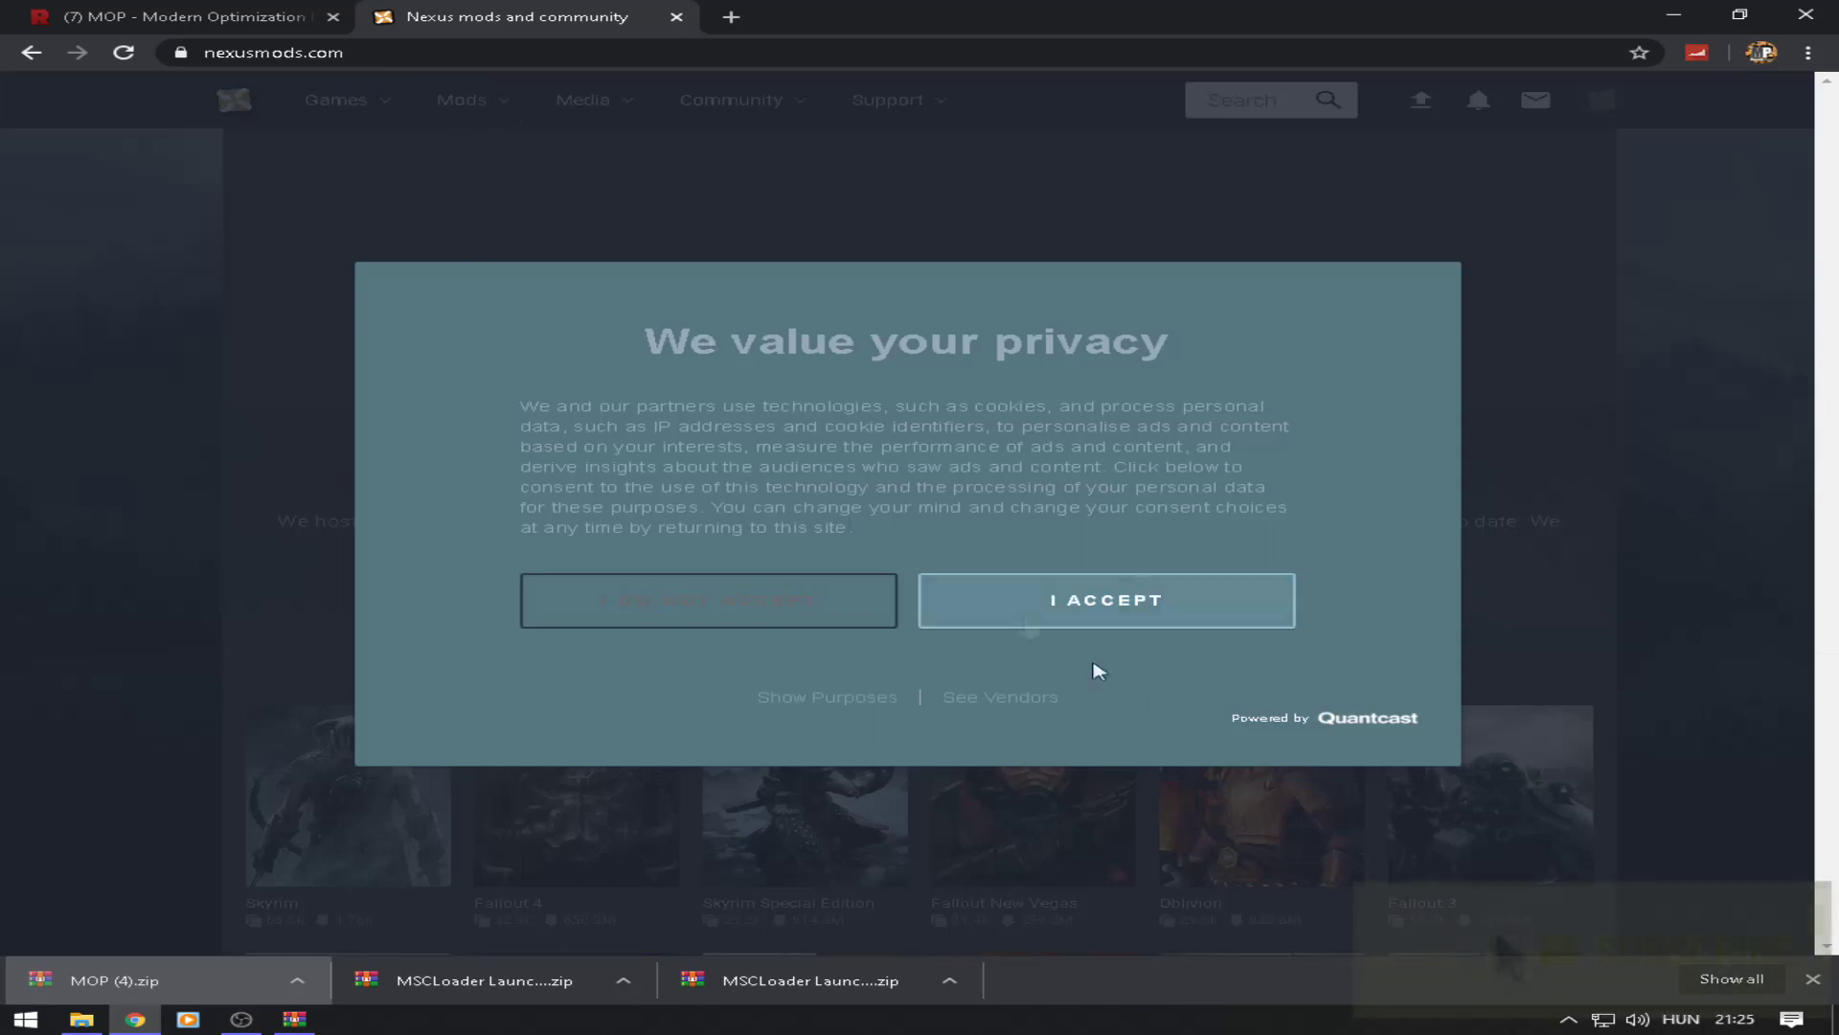
{"action": "left_click", "coordinate": [1097, 586]}
Step: Browse all mods on Nexus Mods and filter the list to the game My Summer Car
{"action": "left_click", "coordinate": [498, 106]}
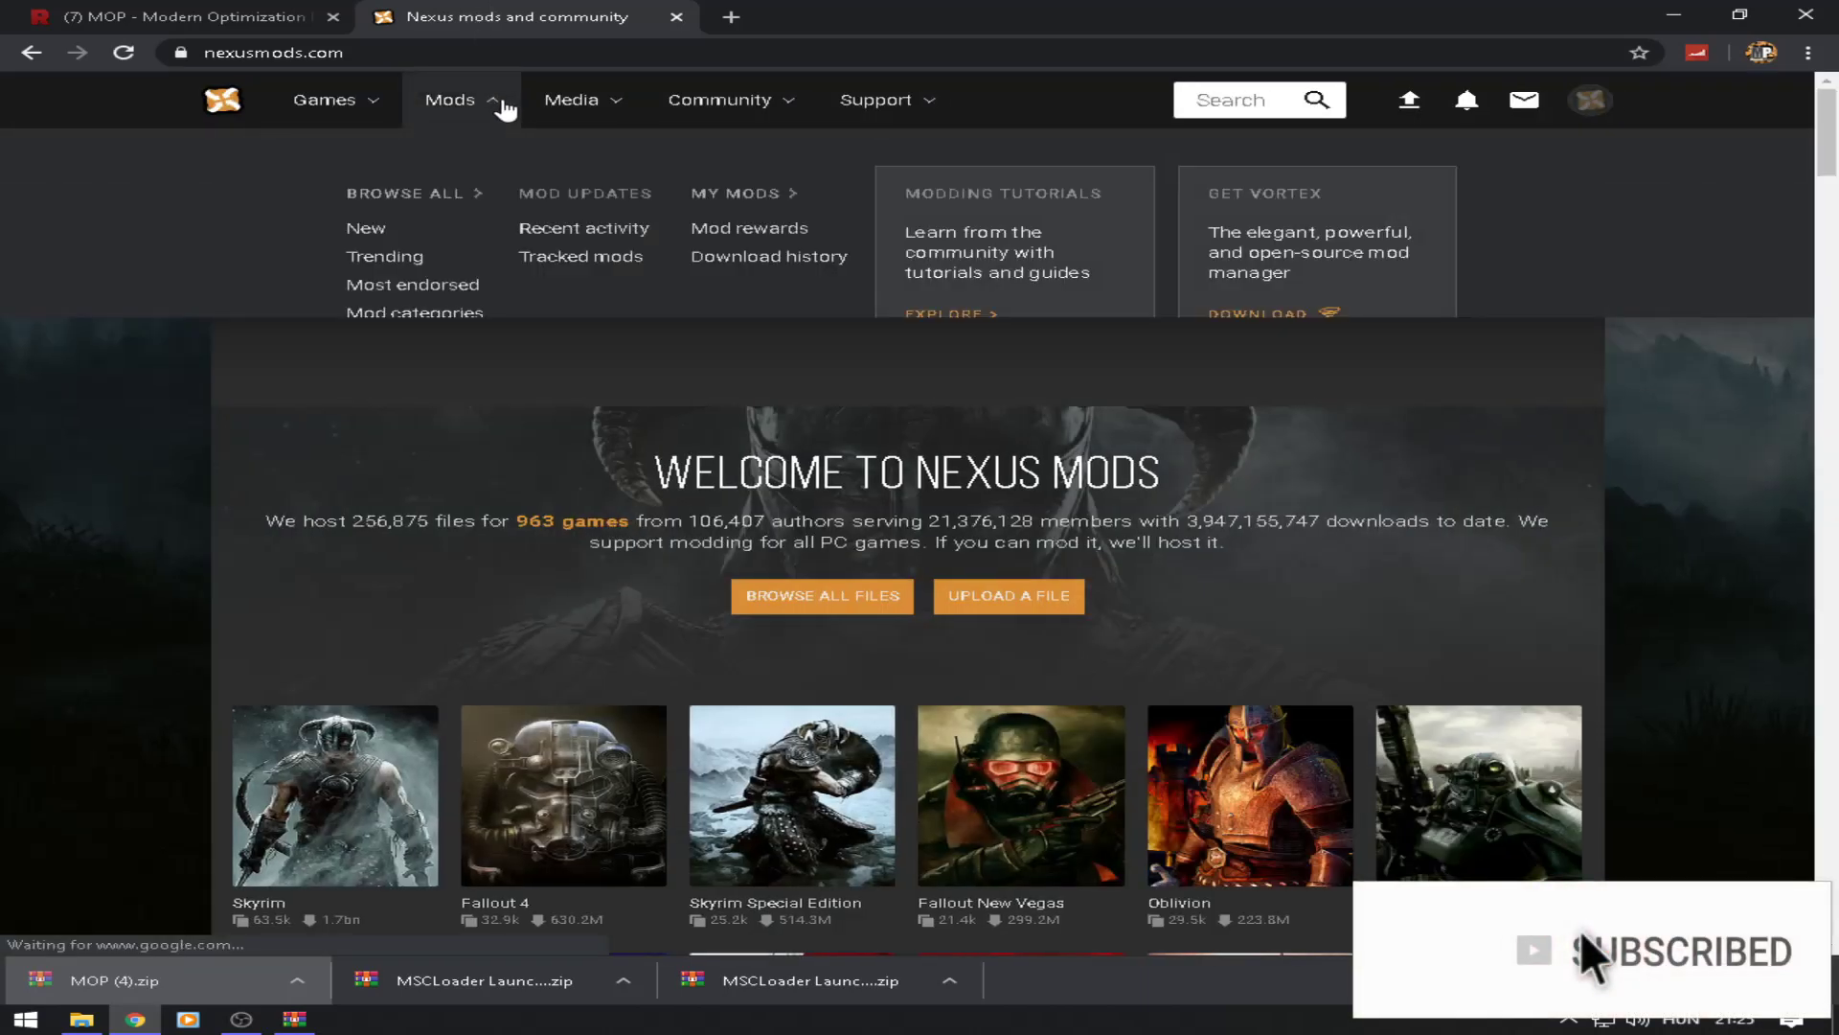
{"action": "left_click", "coordinate": [463, 201]}
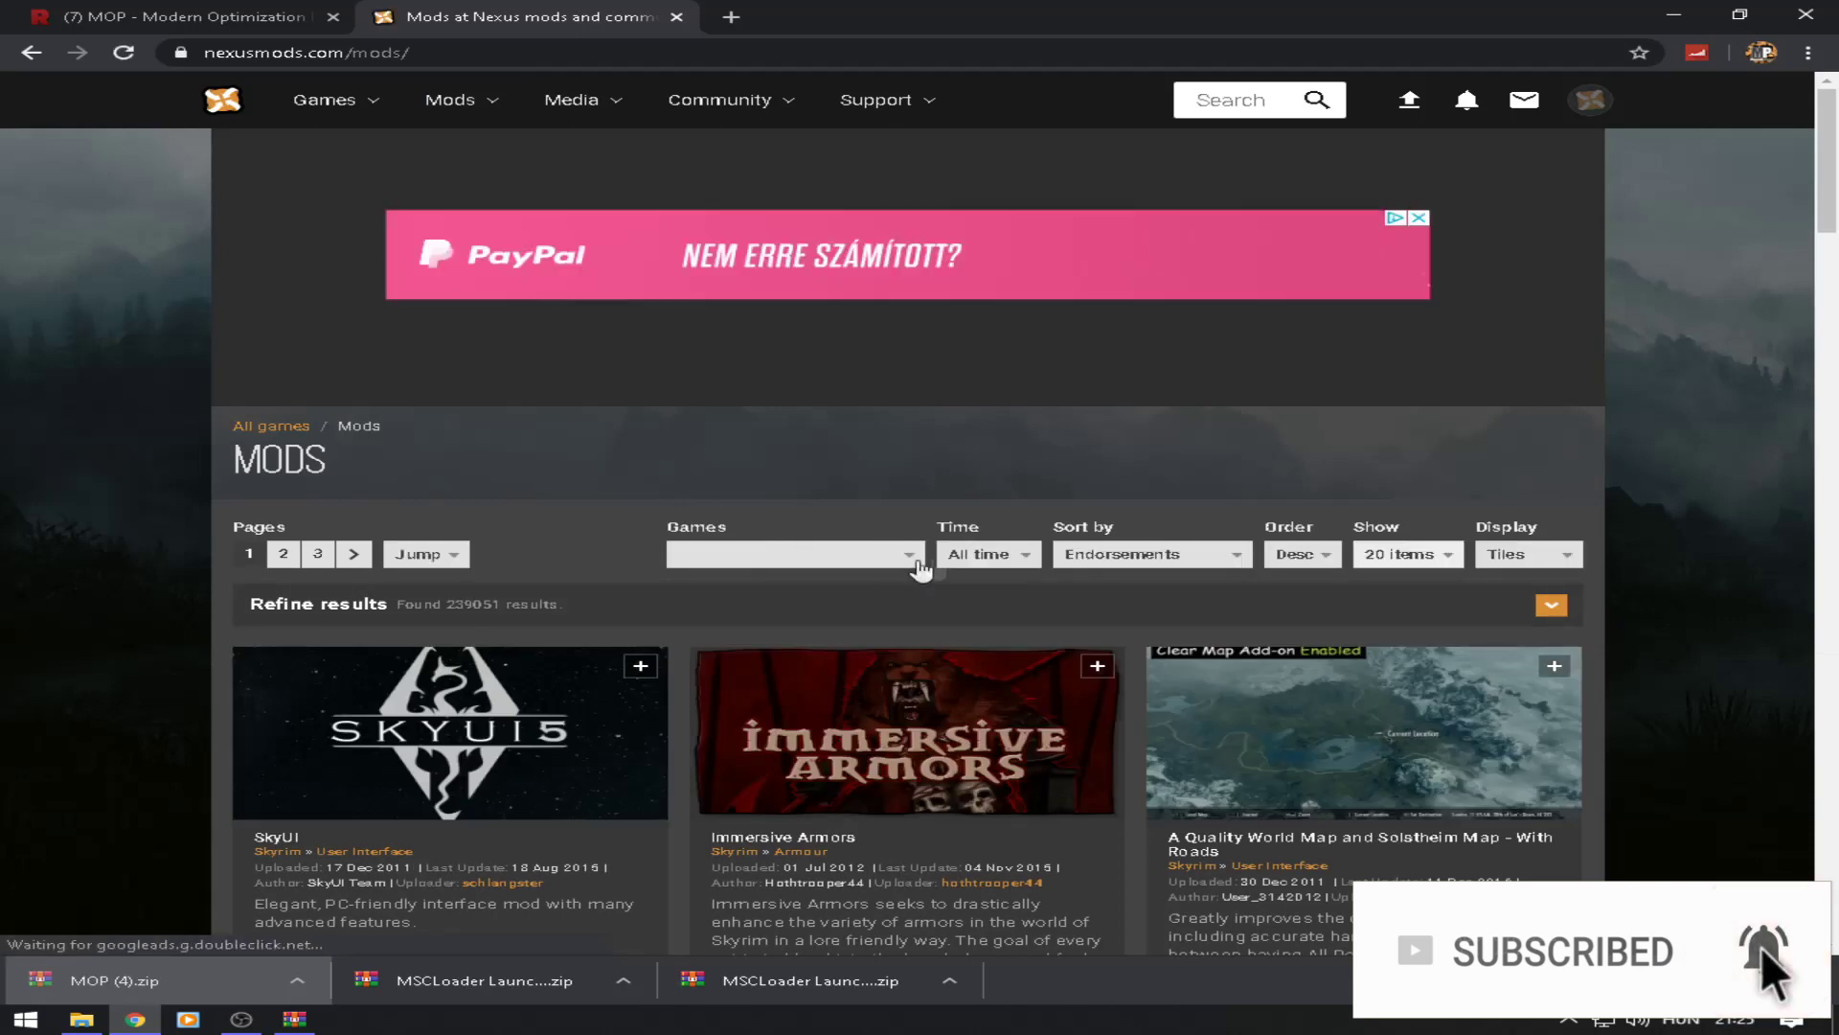
{"action": "left_click", "coordinate": [919, 562]}
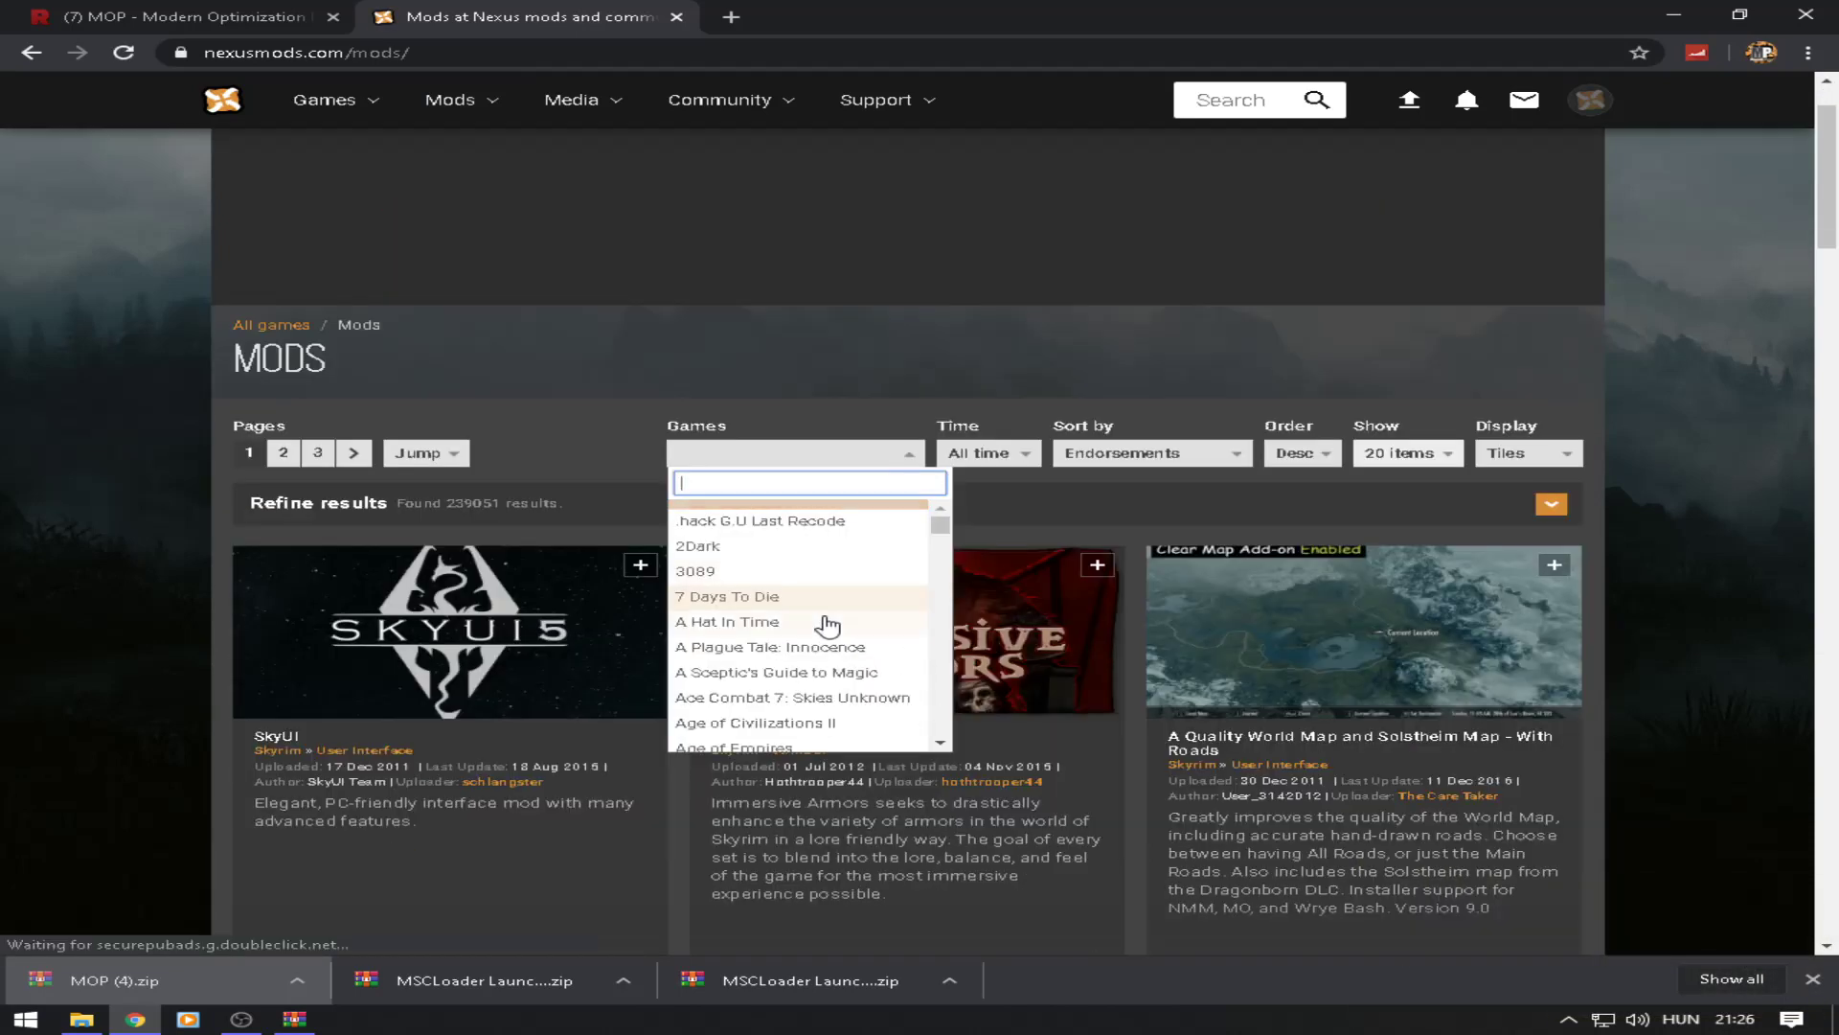
{"action": "scroll", "coordinate": [821, 623], "scroll_direction": "down", "scroll_amount": 5}
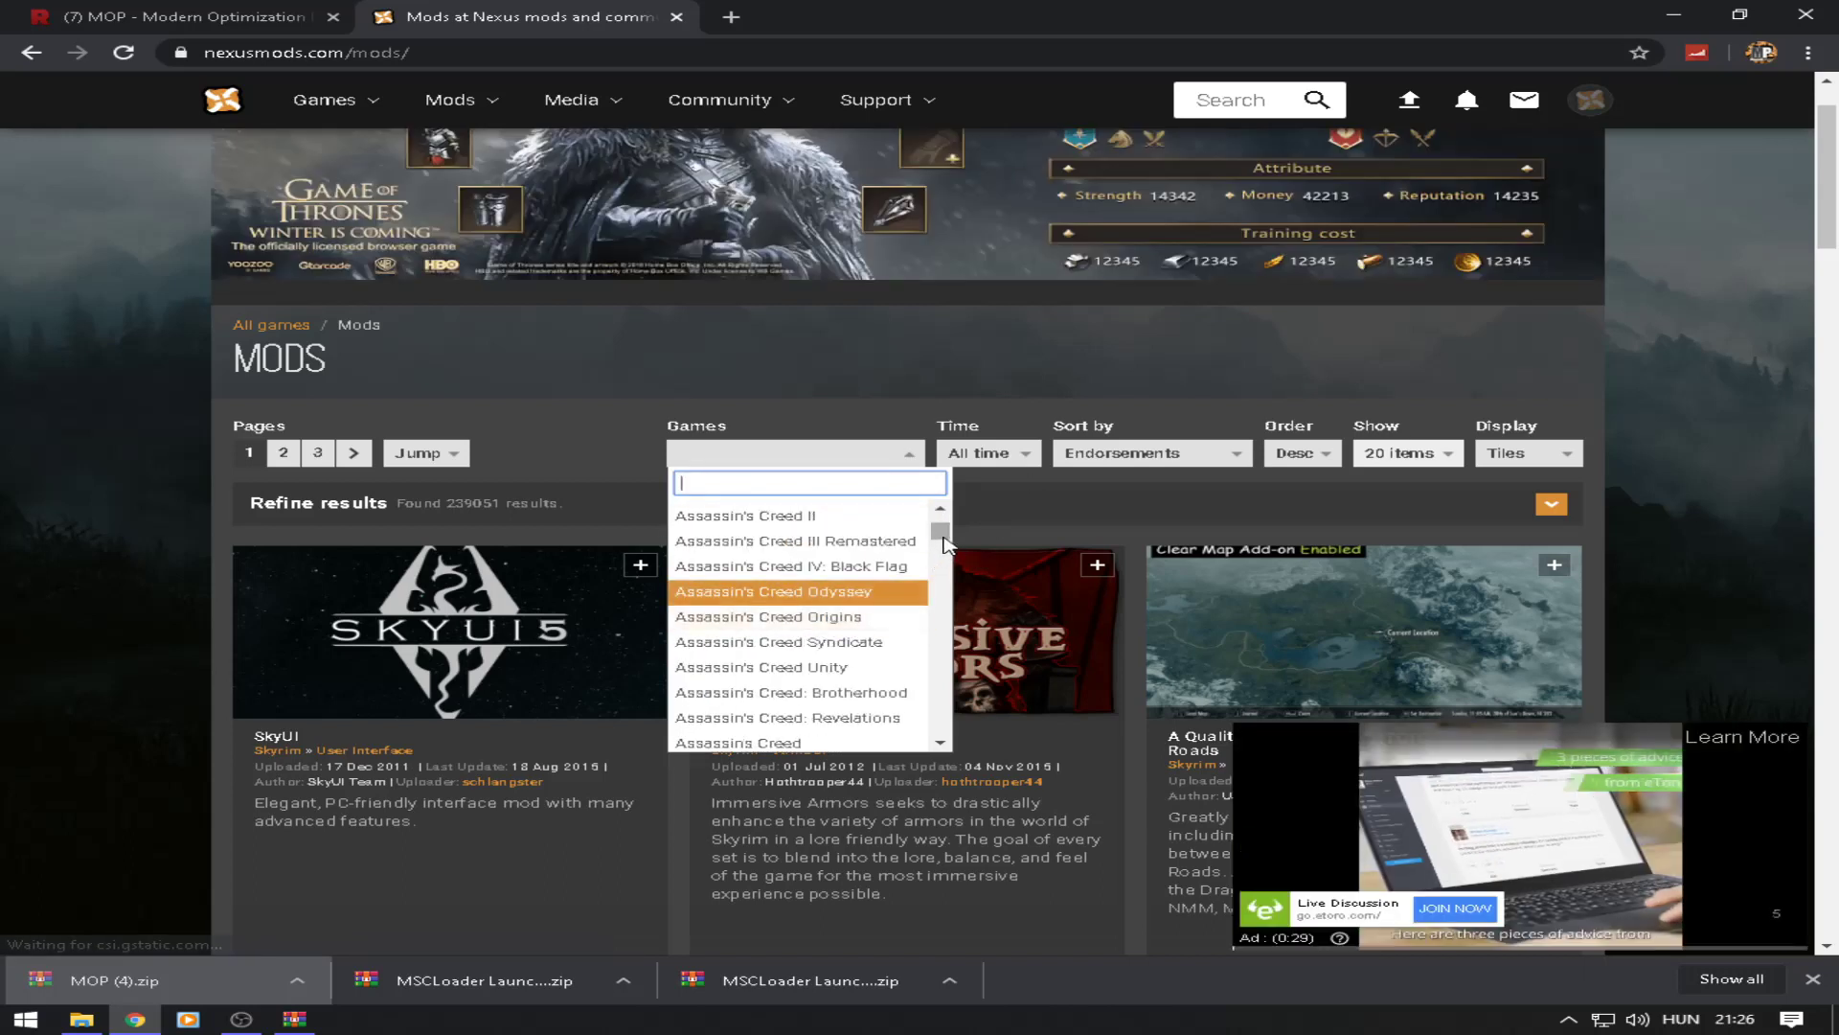
{"action": "left_click_drag", "start_coordinate": [940, 535], "coordinate": [948, 646]}
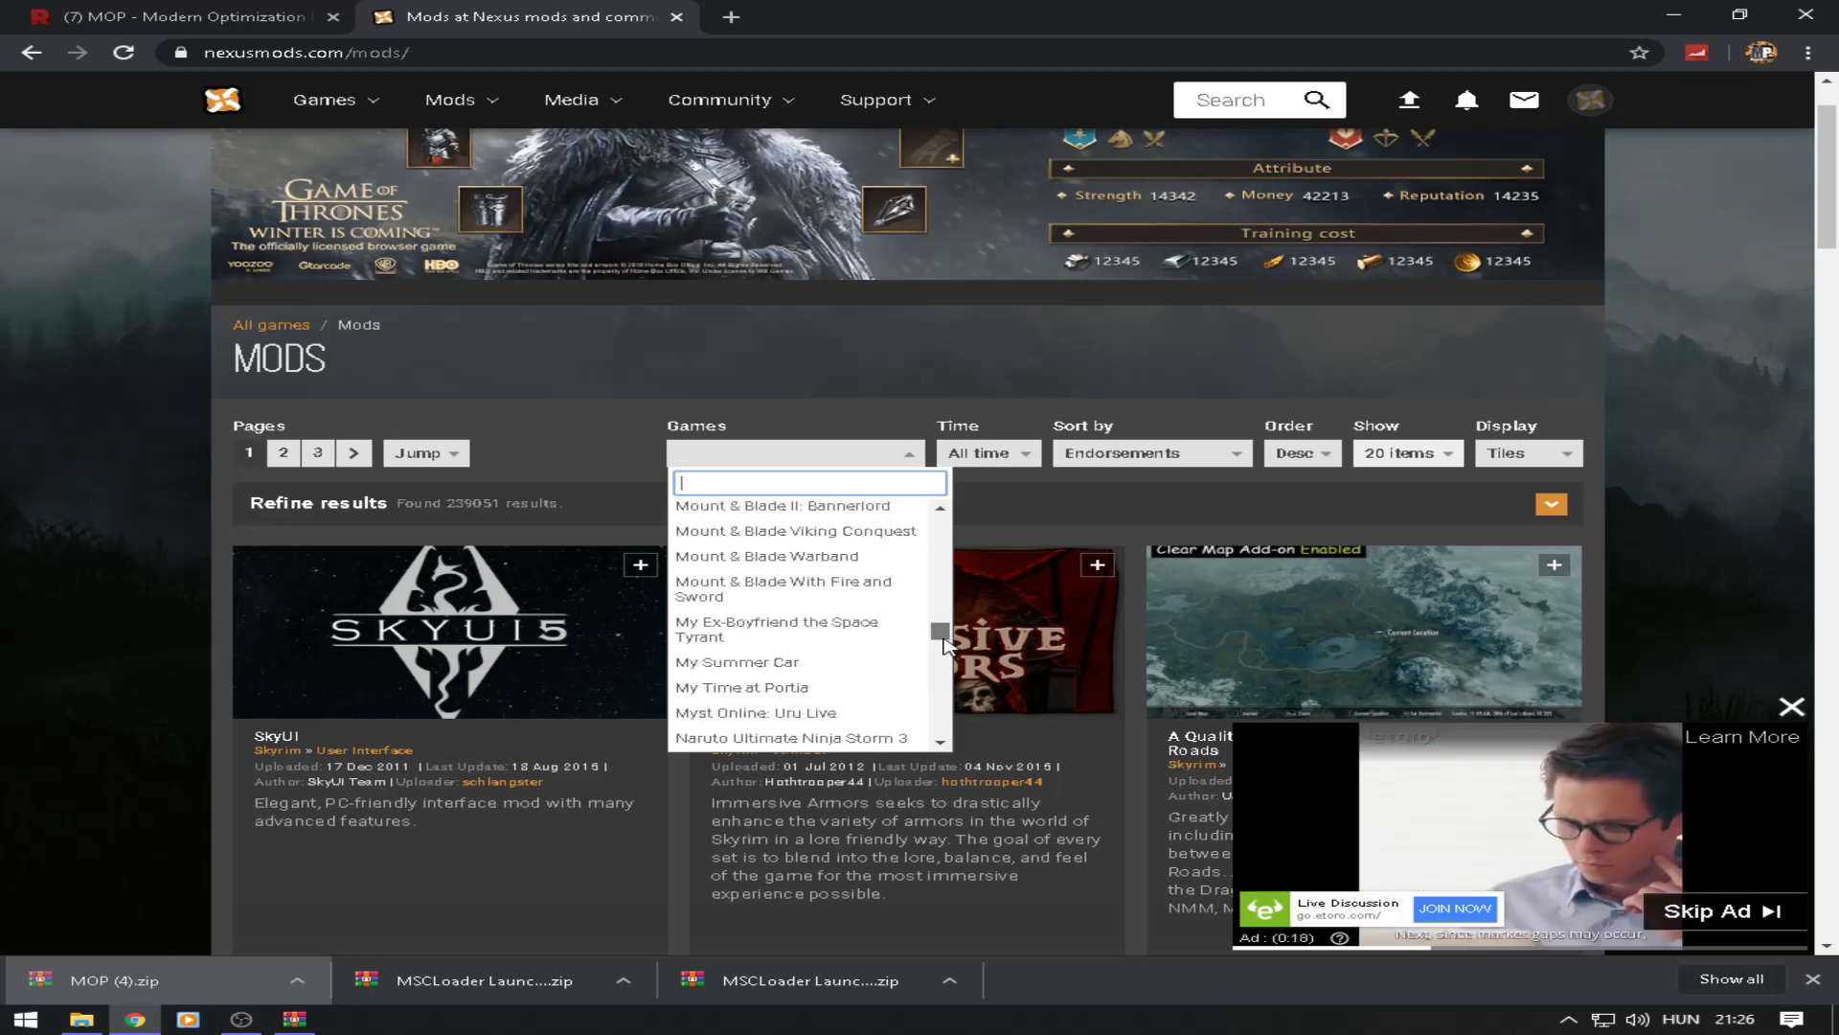
{"action": "left_click", "coordinate": [775, 663]}
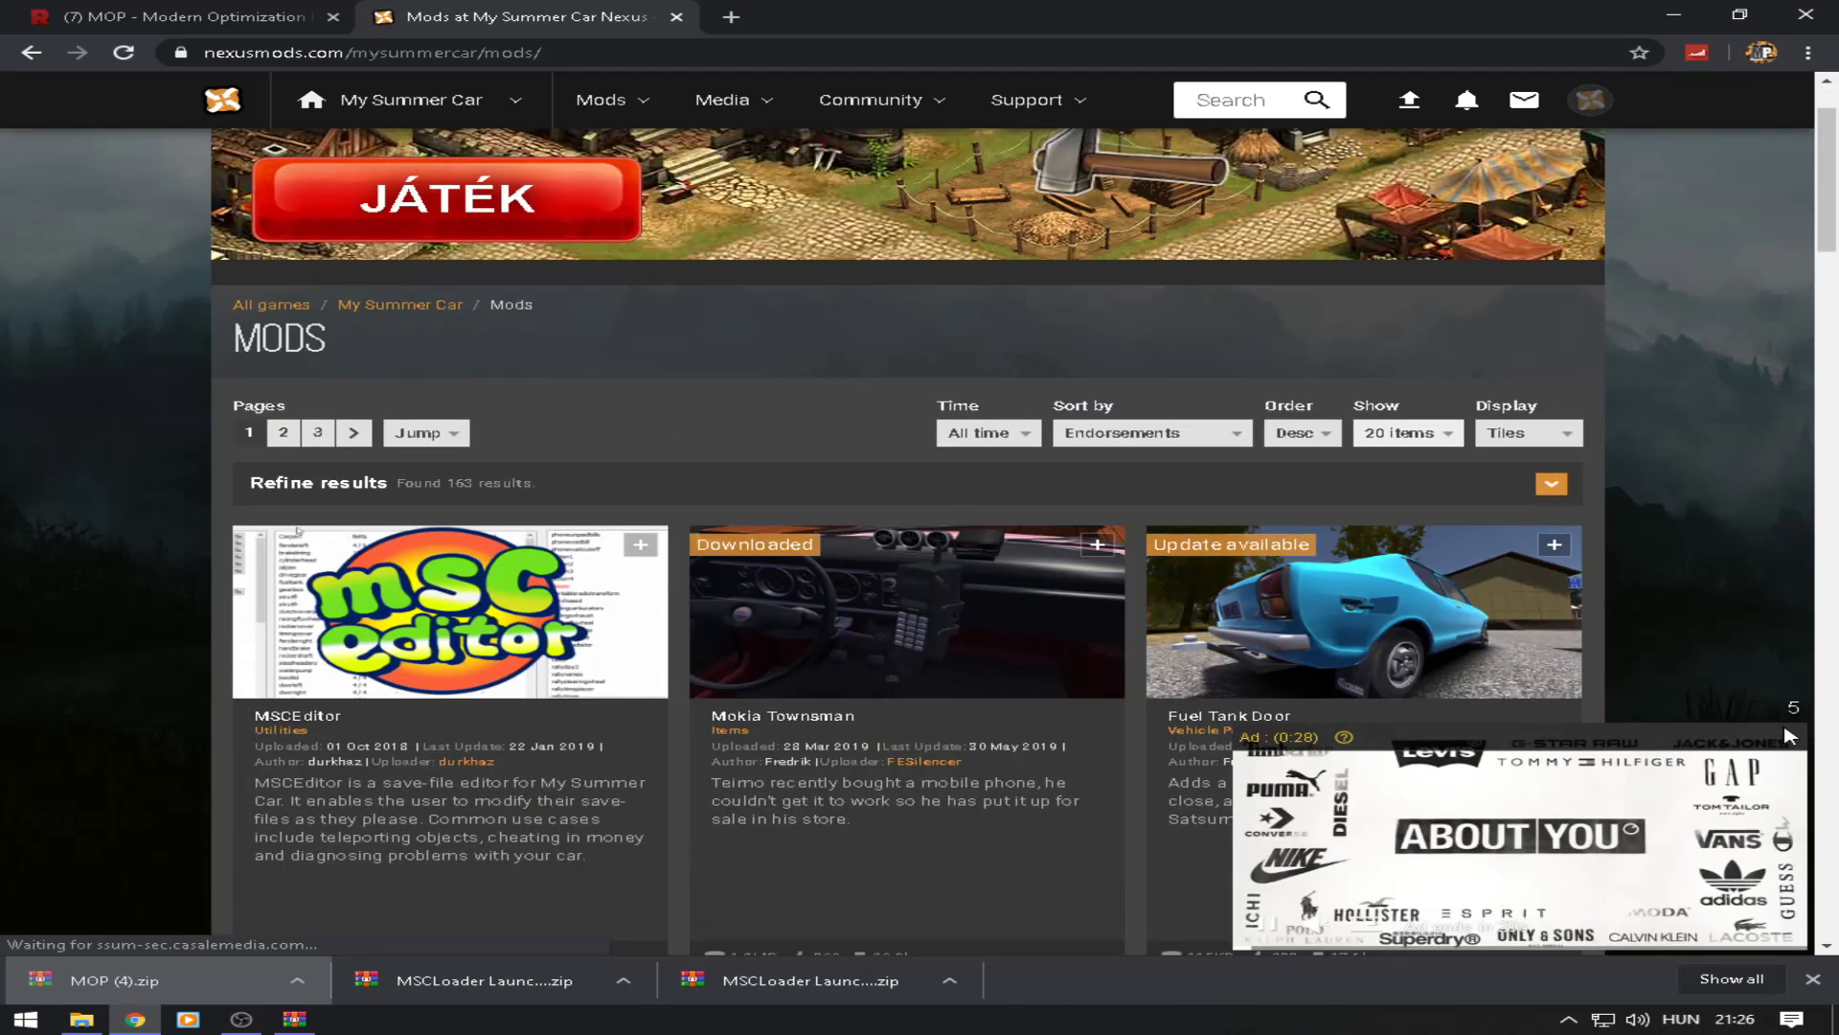
Step: Look over the first page of My Summer Car mods and sort the list by Last updated
{"action": "left_click_drag", "start_coordinate": [1830, 220], "coordinate": [1836, 668]}
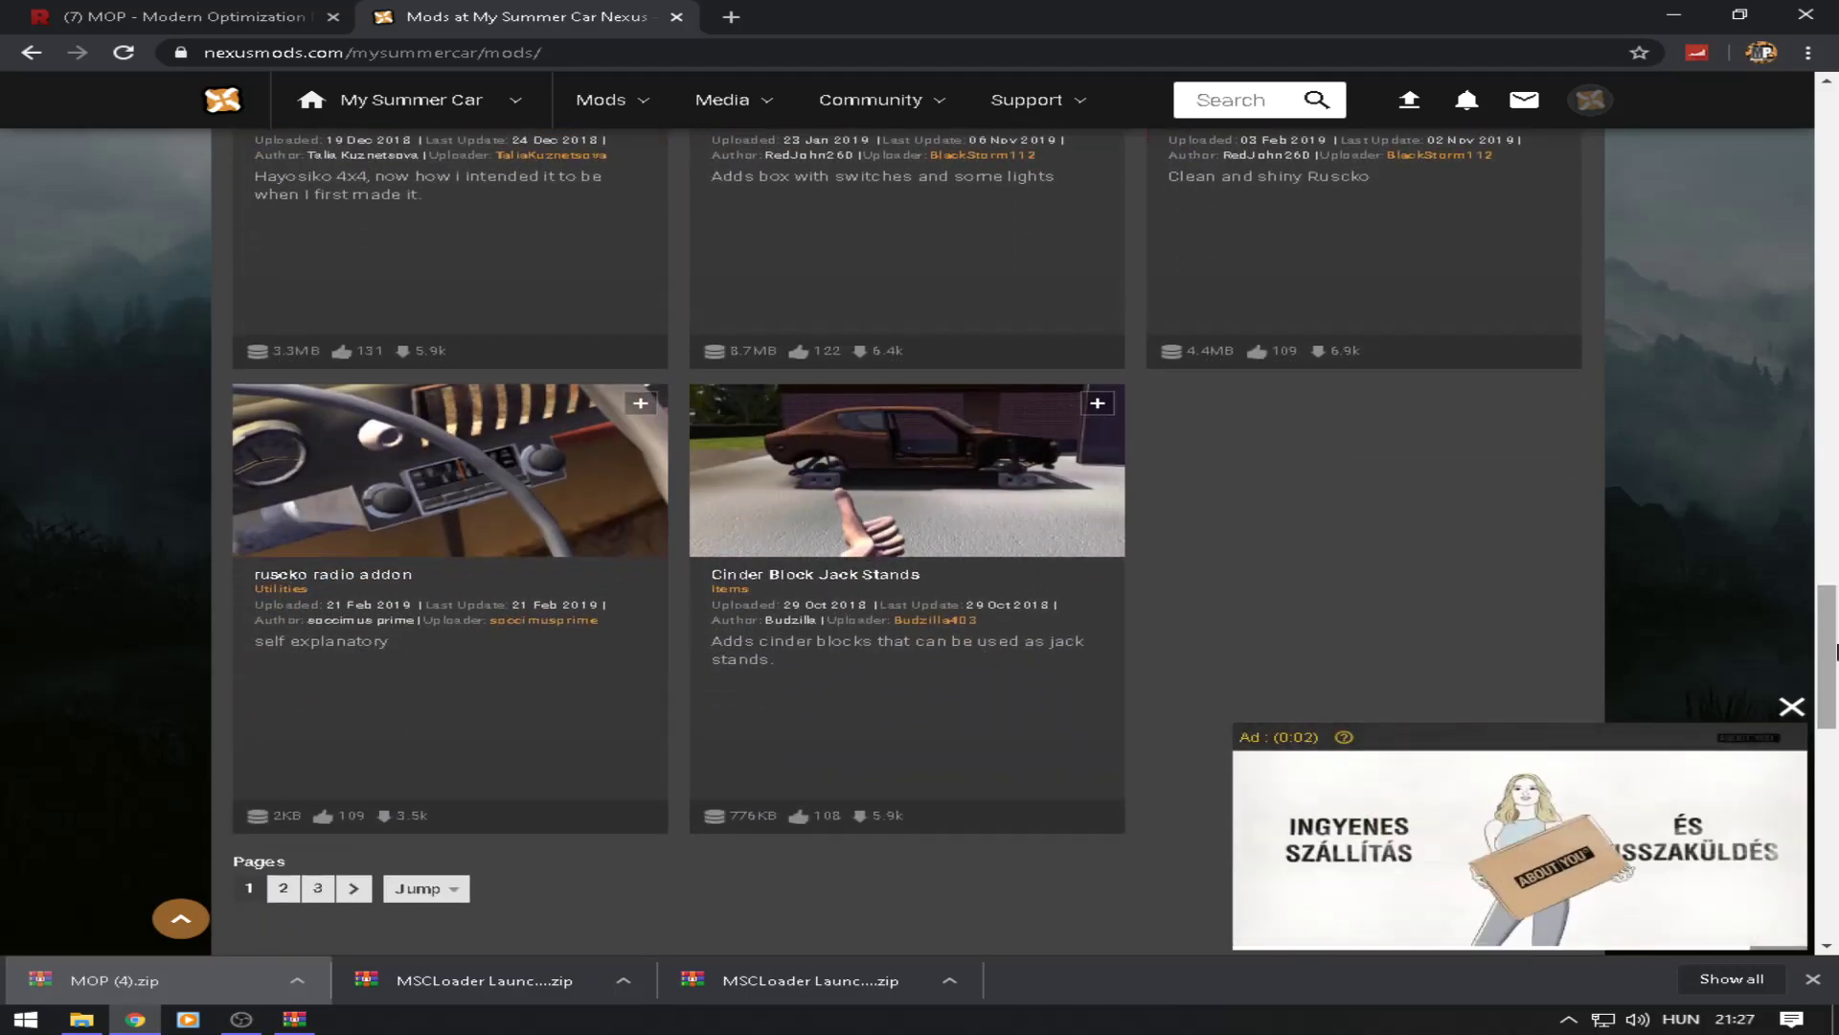
{"action": "scroll", "coordinate": [1129, 546], "scroll_direction": "up", "scroll_amount": 20}
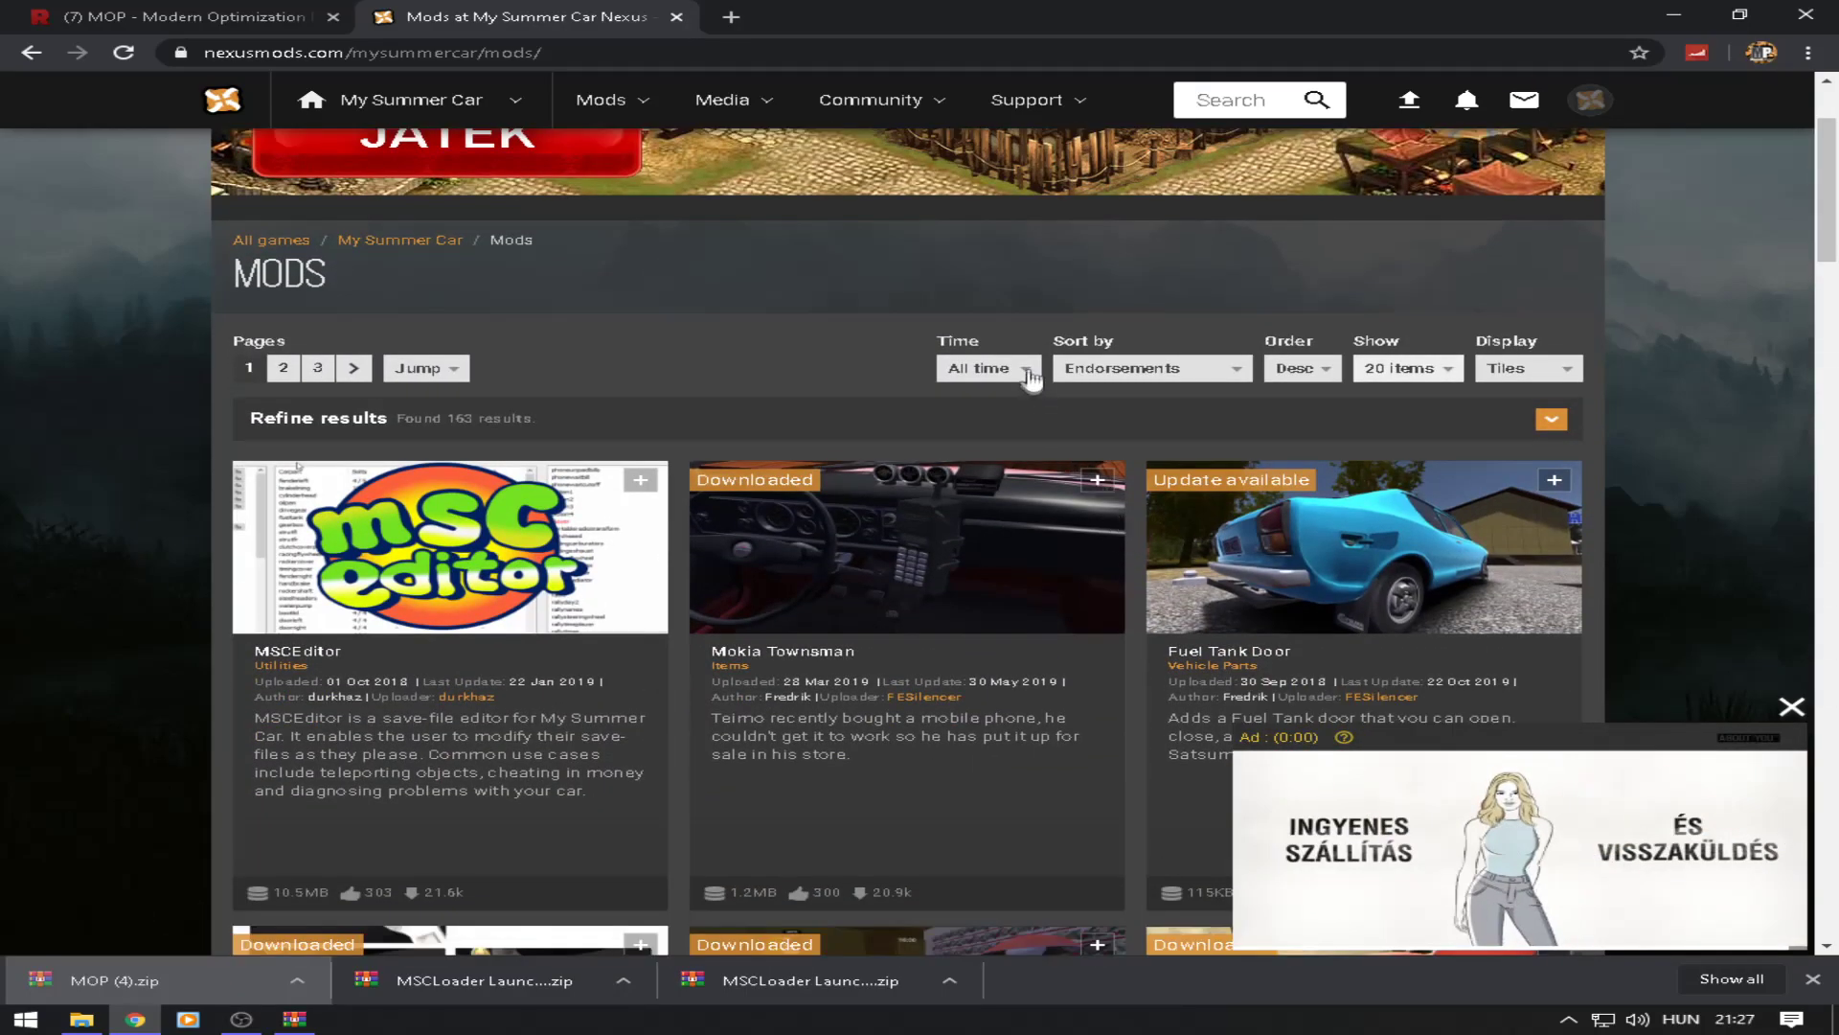
{"action": "left_click", "coordinate": [1116, 369]}
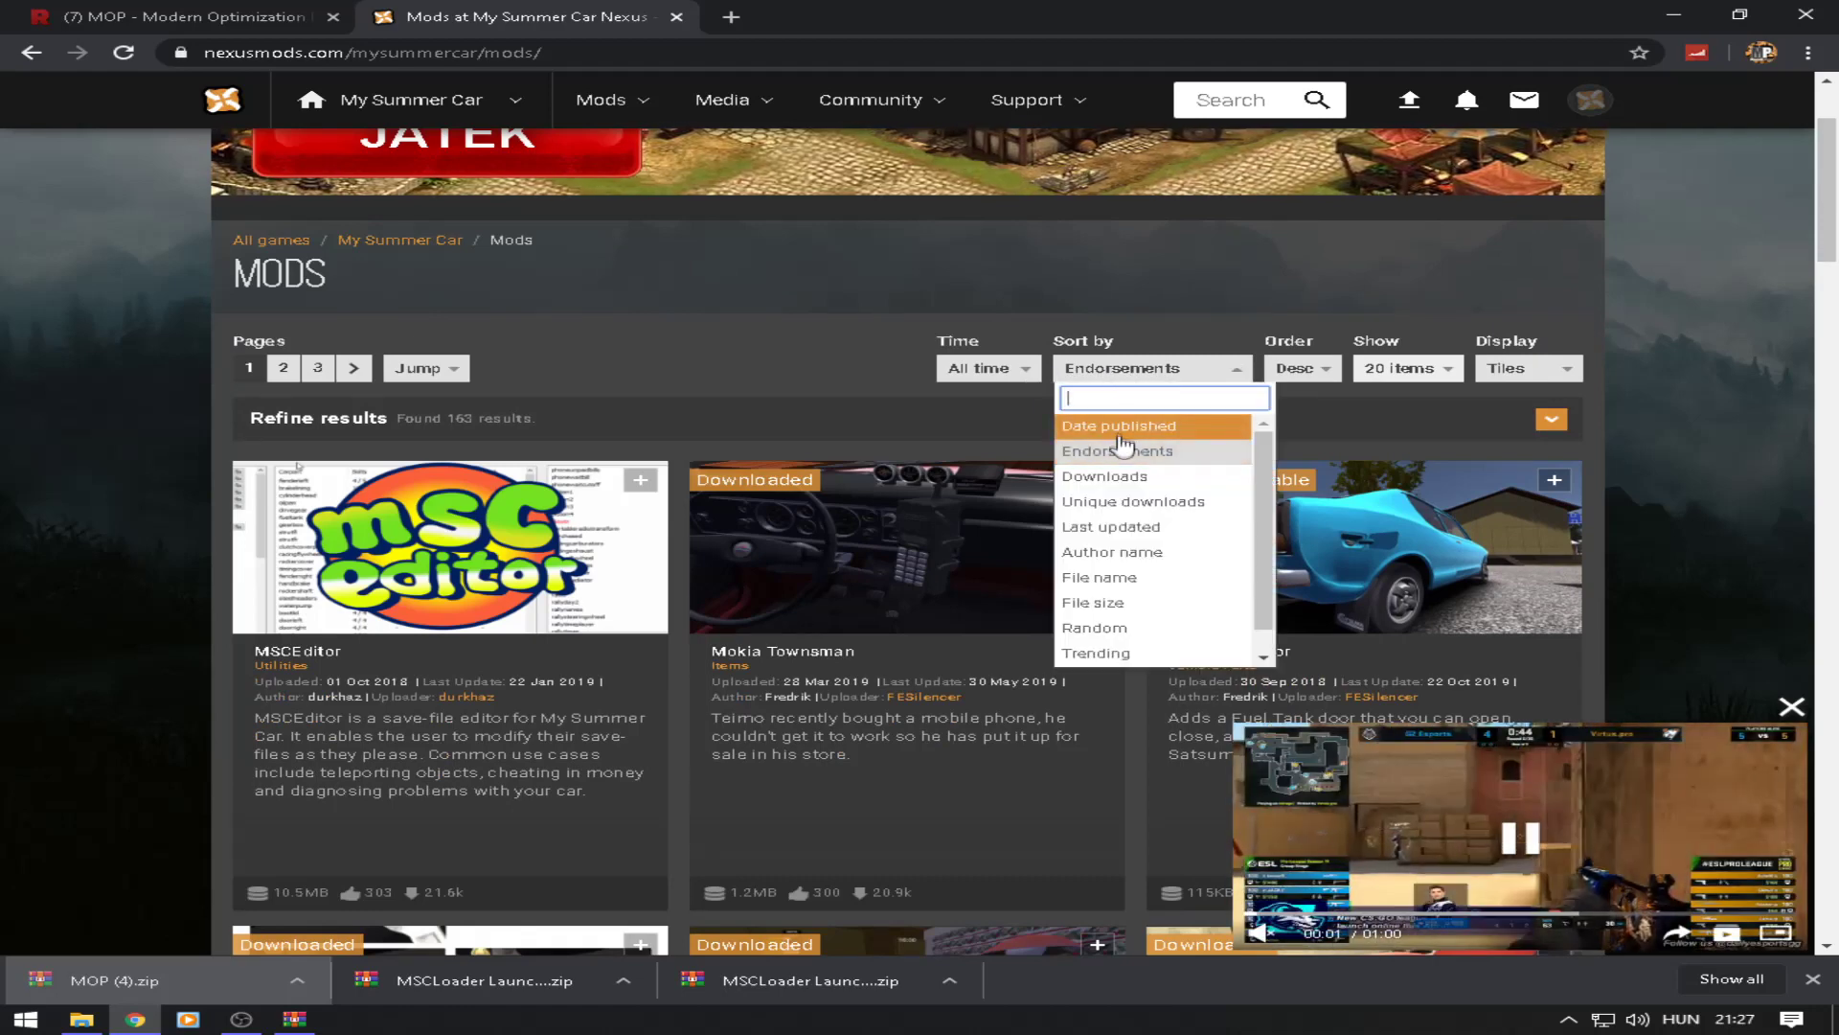
{"action": "scroll", "coordinate": [1187, 522], "scroll_direction": "down", "scroll_amount": 1}
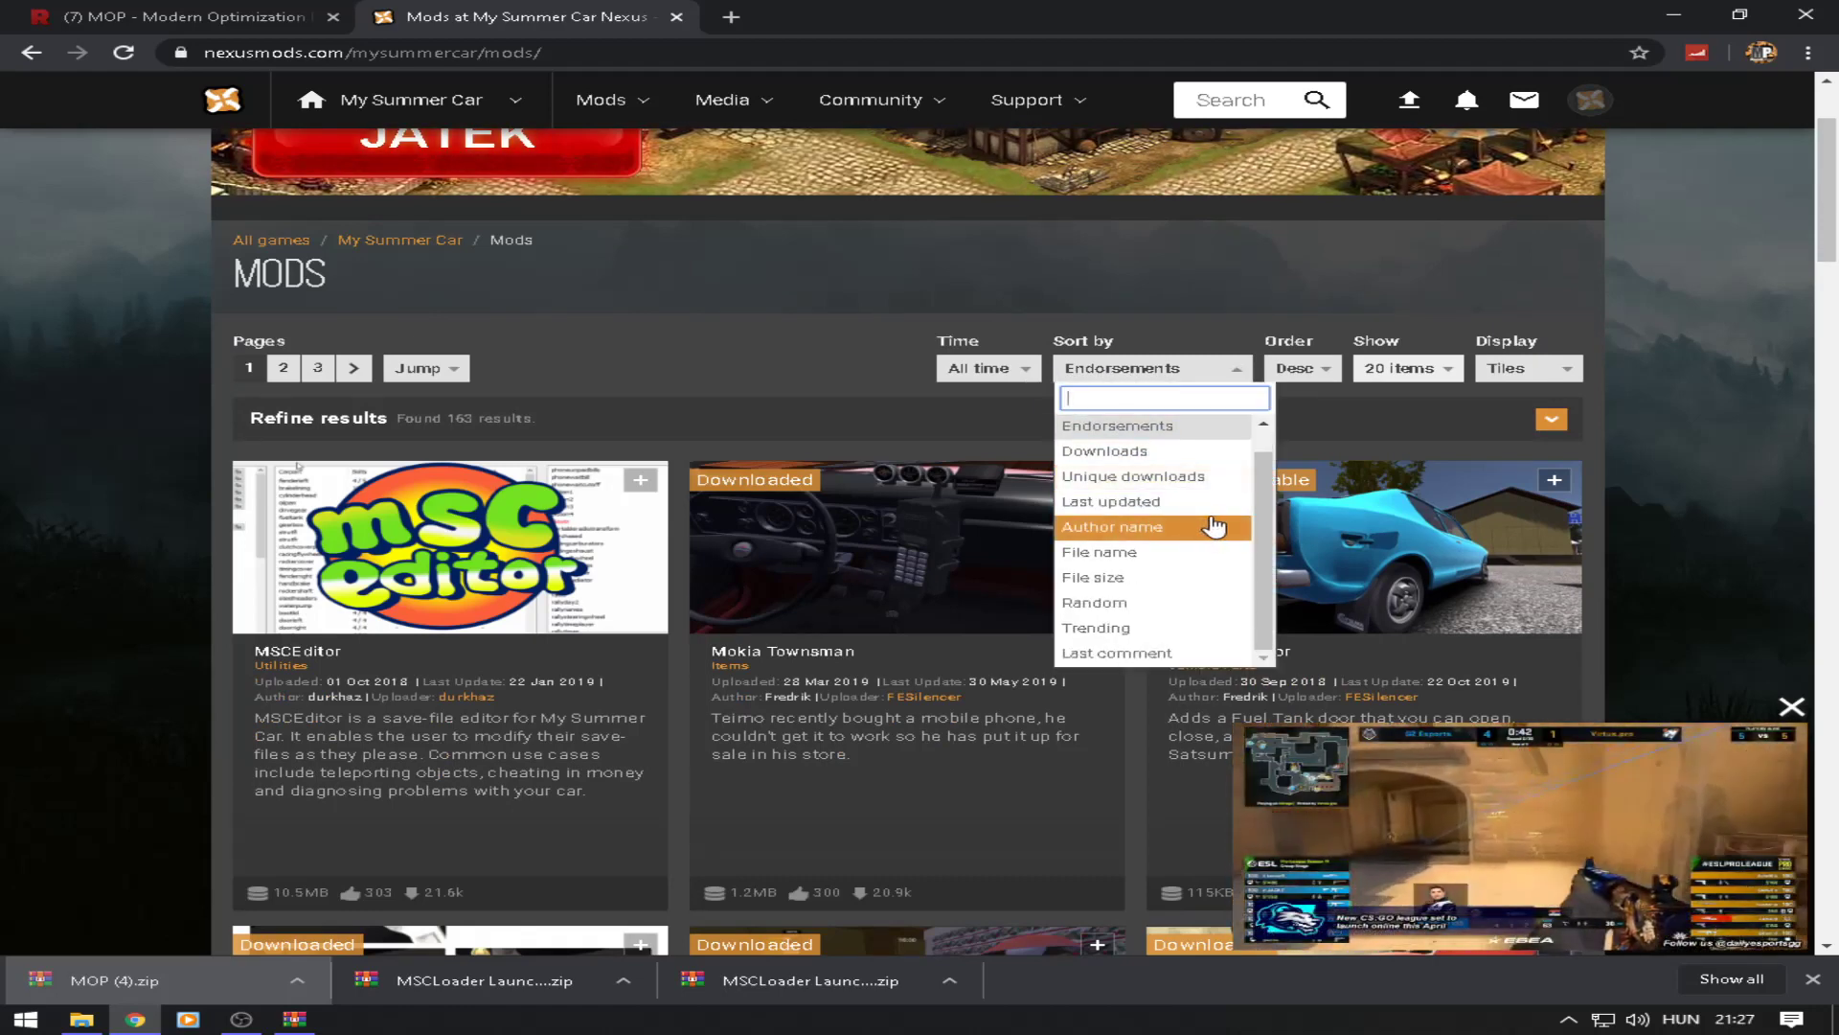
{"action": "left_click", "coordinate": [1193, 501]}
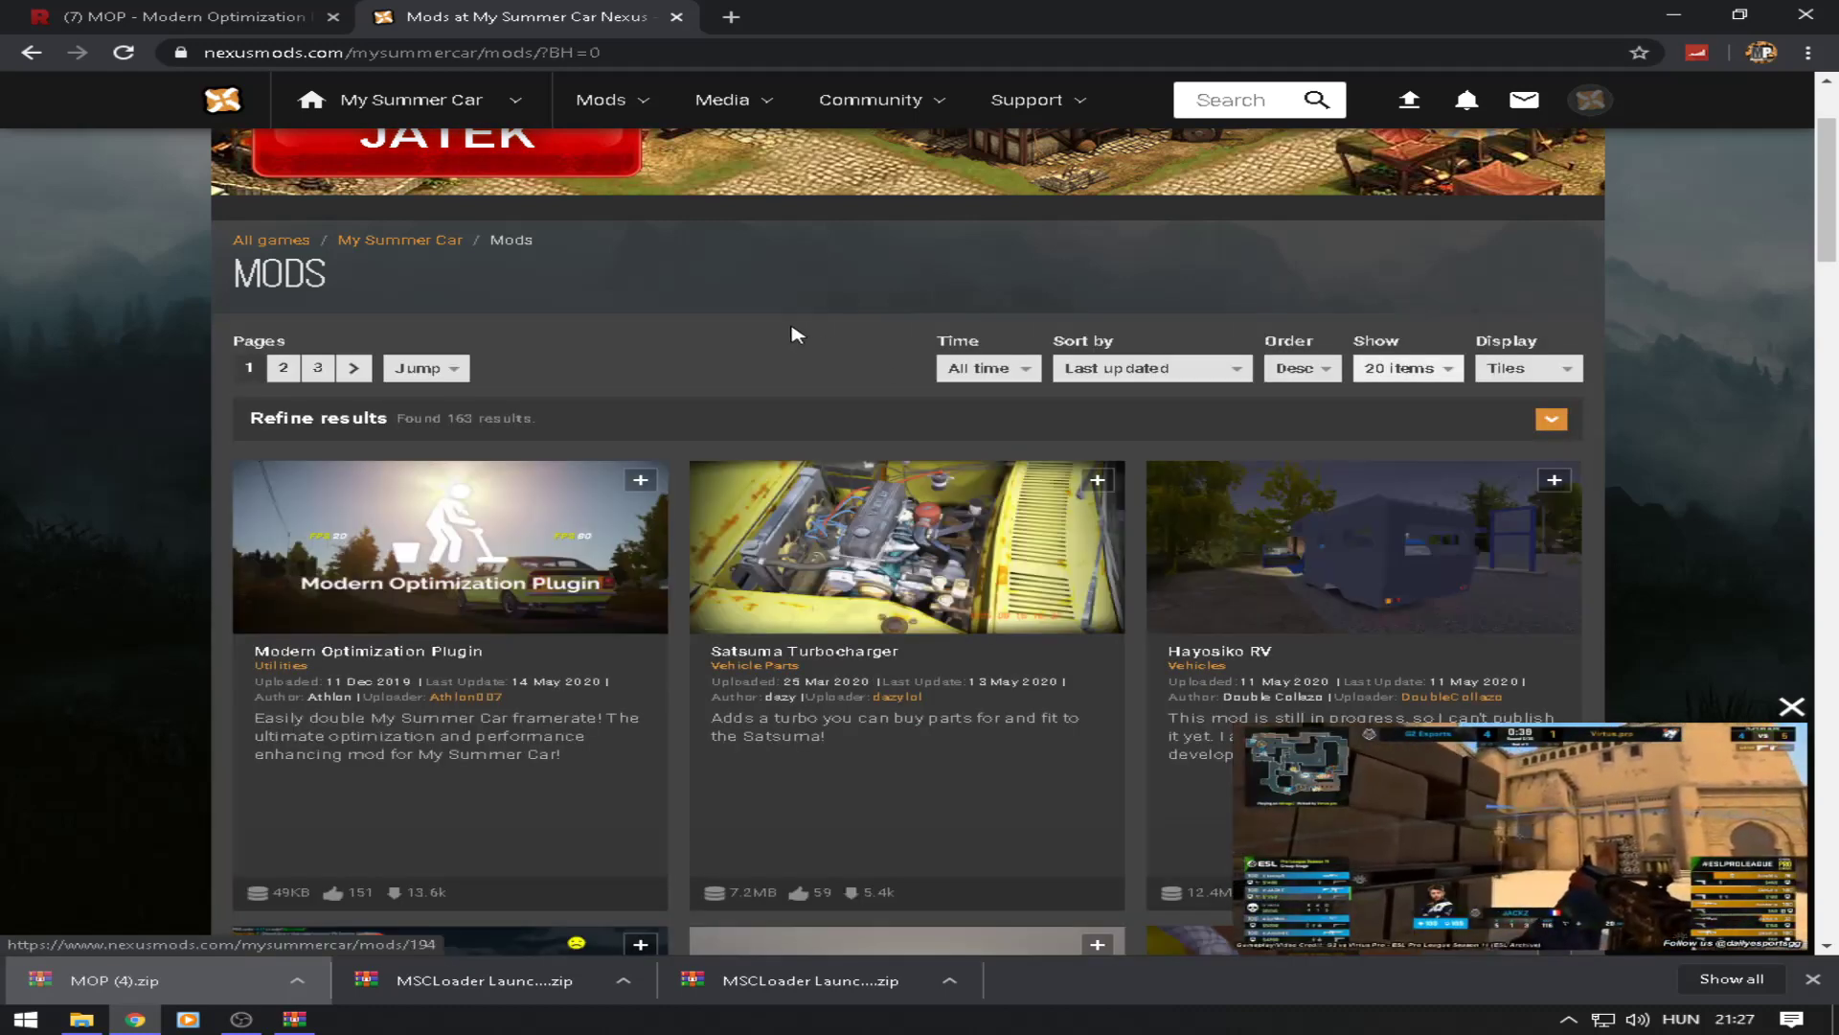
Step: Open the New Garage Mod page from the sorted list, look it over and return to the mod list
{"action": "scroll", "coordinate": [794, 333], "scroll_direction": "down", "scroll_amount": 1}
{"action": "scroll", "coordinate": [640, 326], "scroll_direction": "down", "scroll_amount": 1}
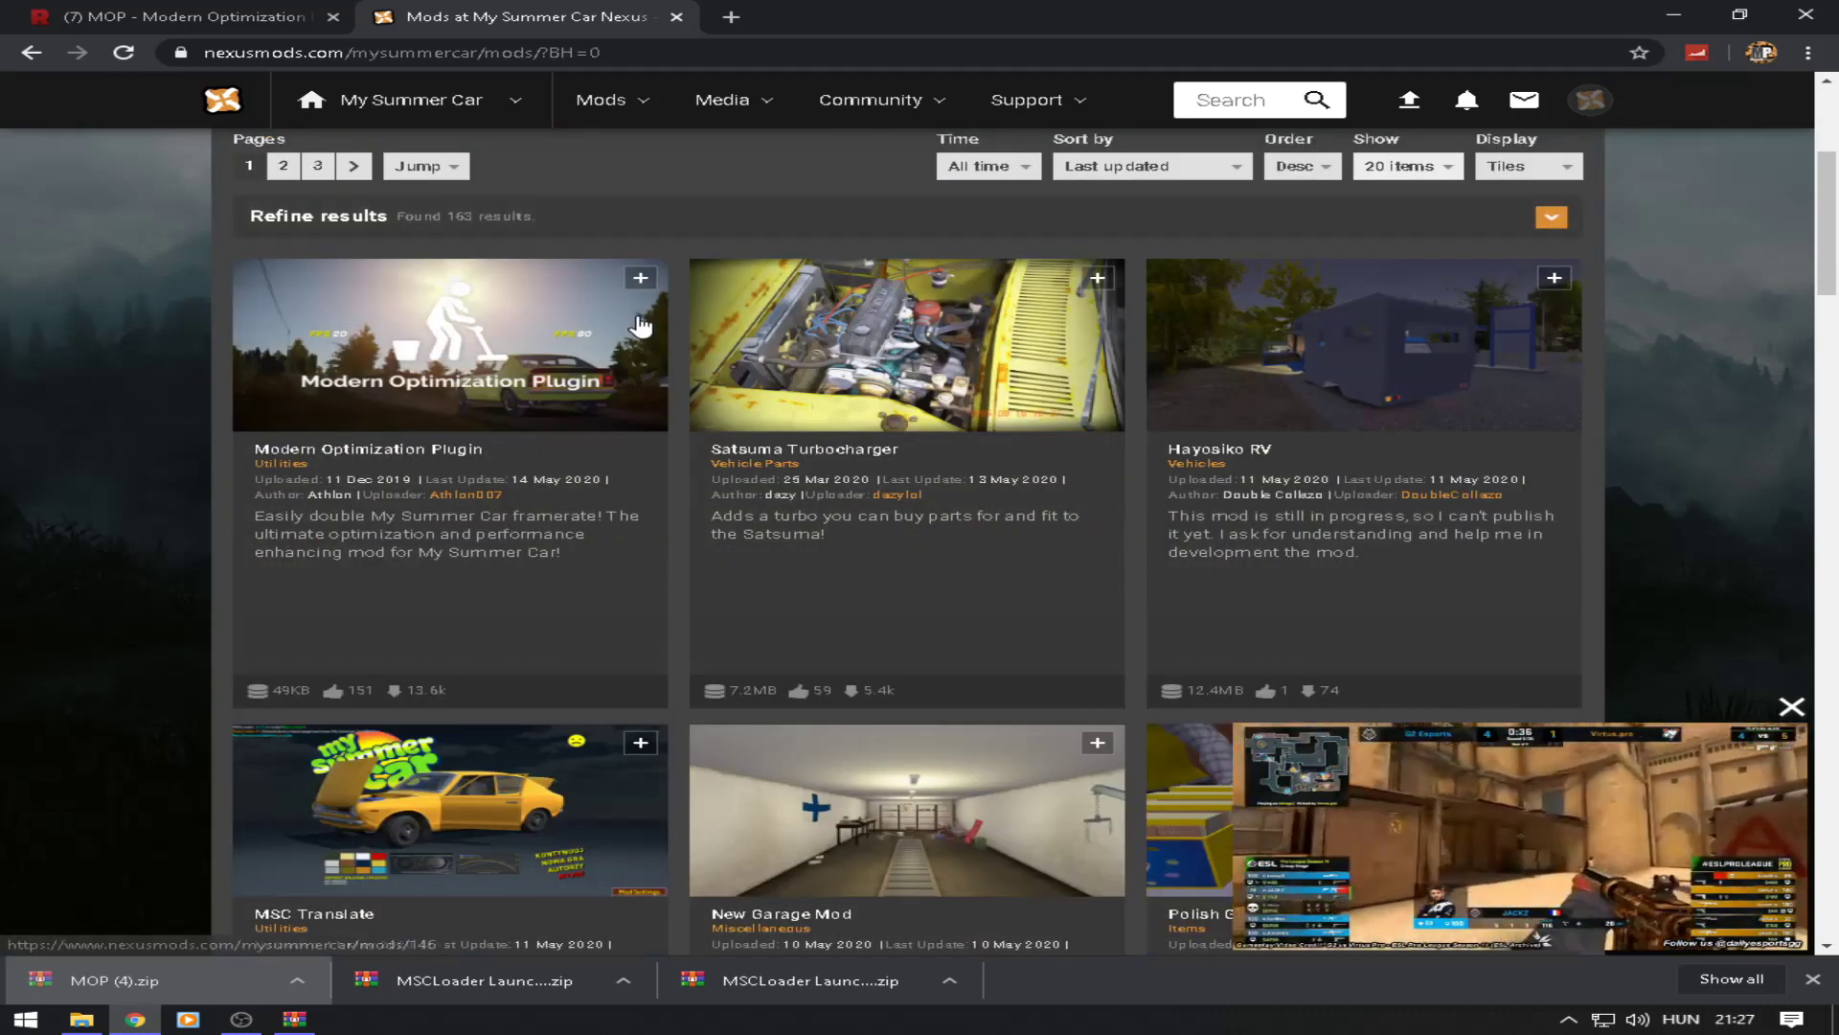
{"action": "scroll", "coordinate": [640, 327], "scroll_direction": "down", "scroll_amount": 3}
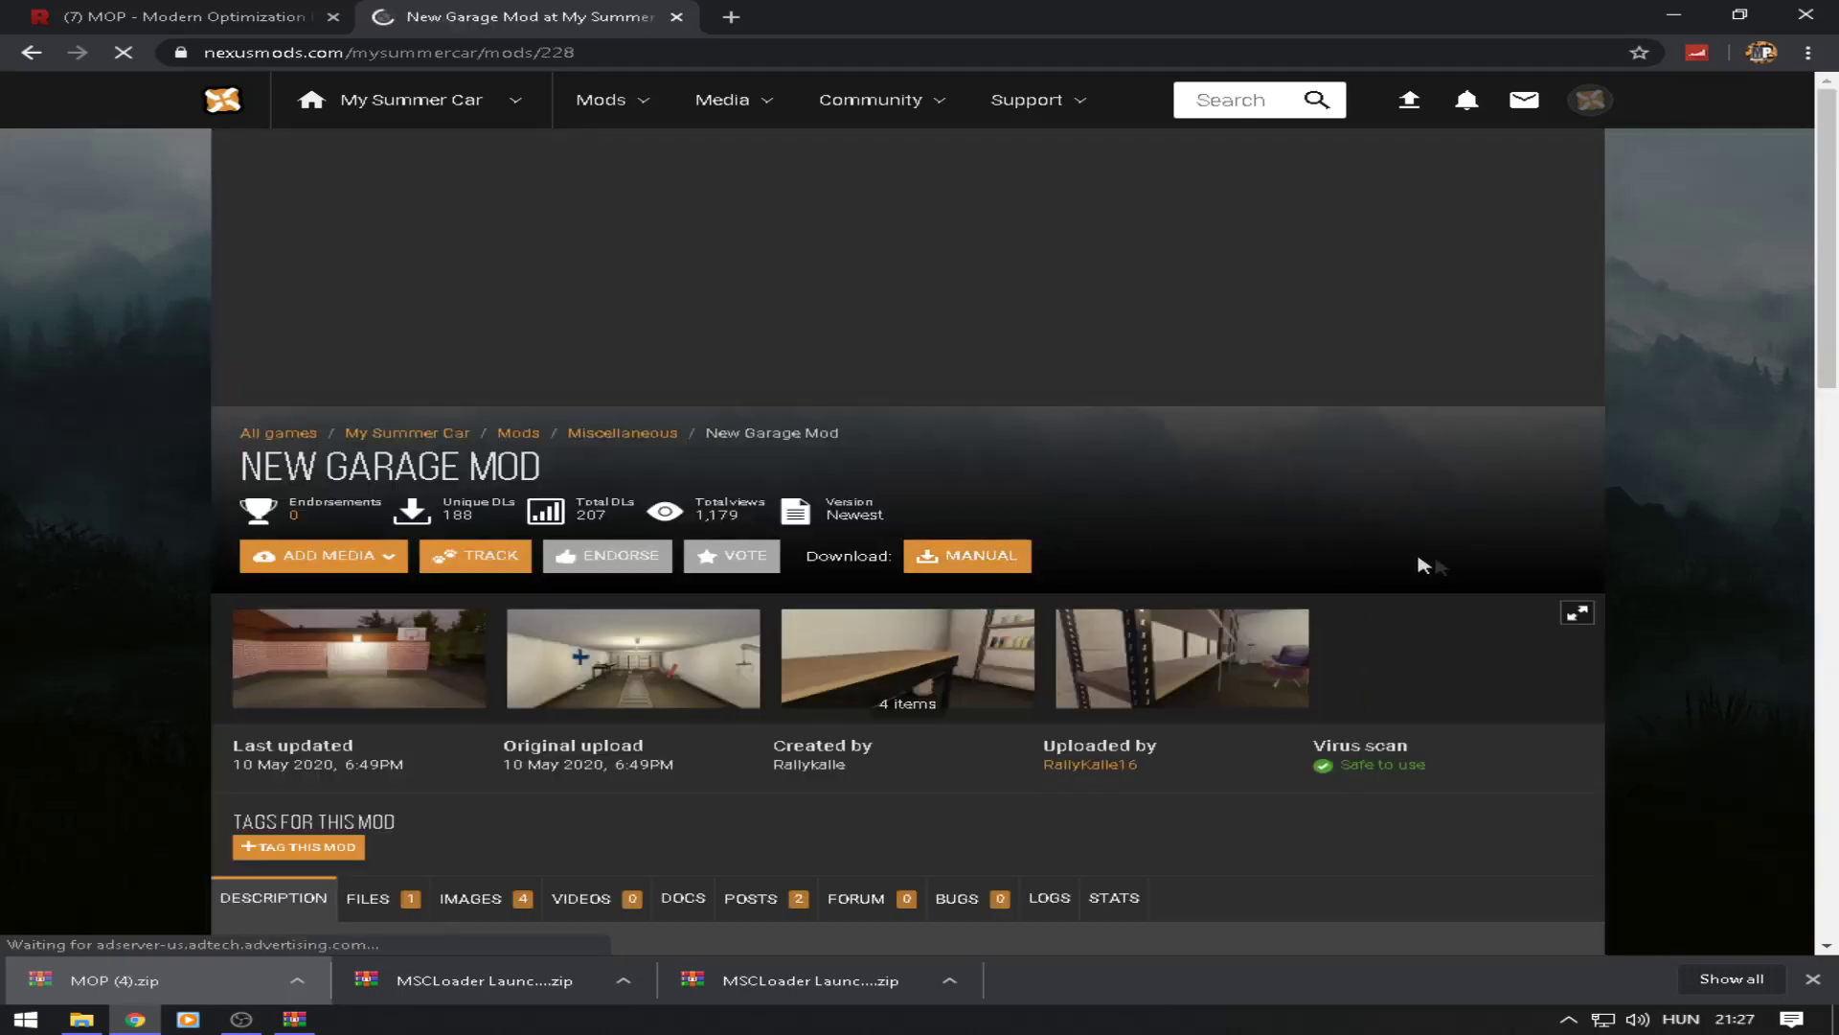
{"action": "scroll", "coordinate": [1424, 566], "scroll_direction": "down", "scroll_amount": 2}
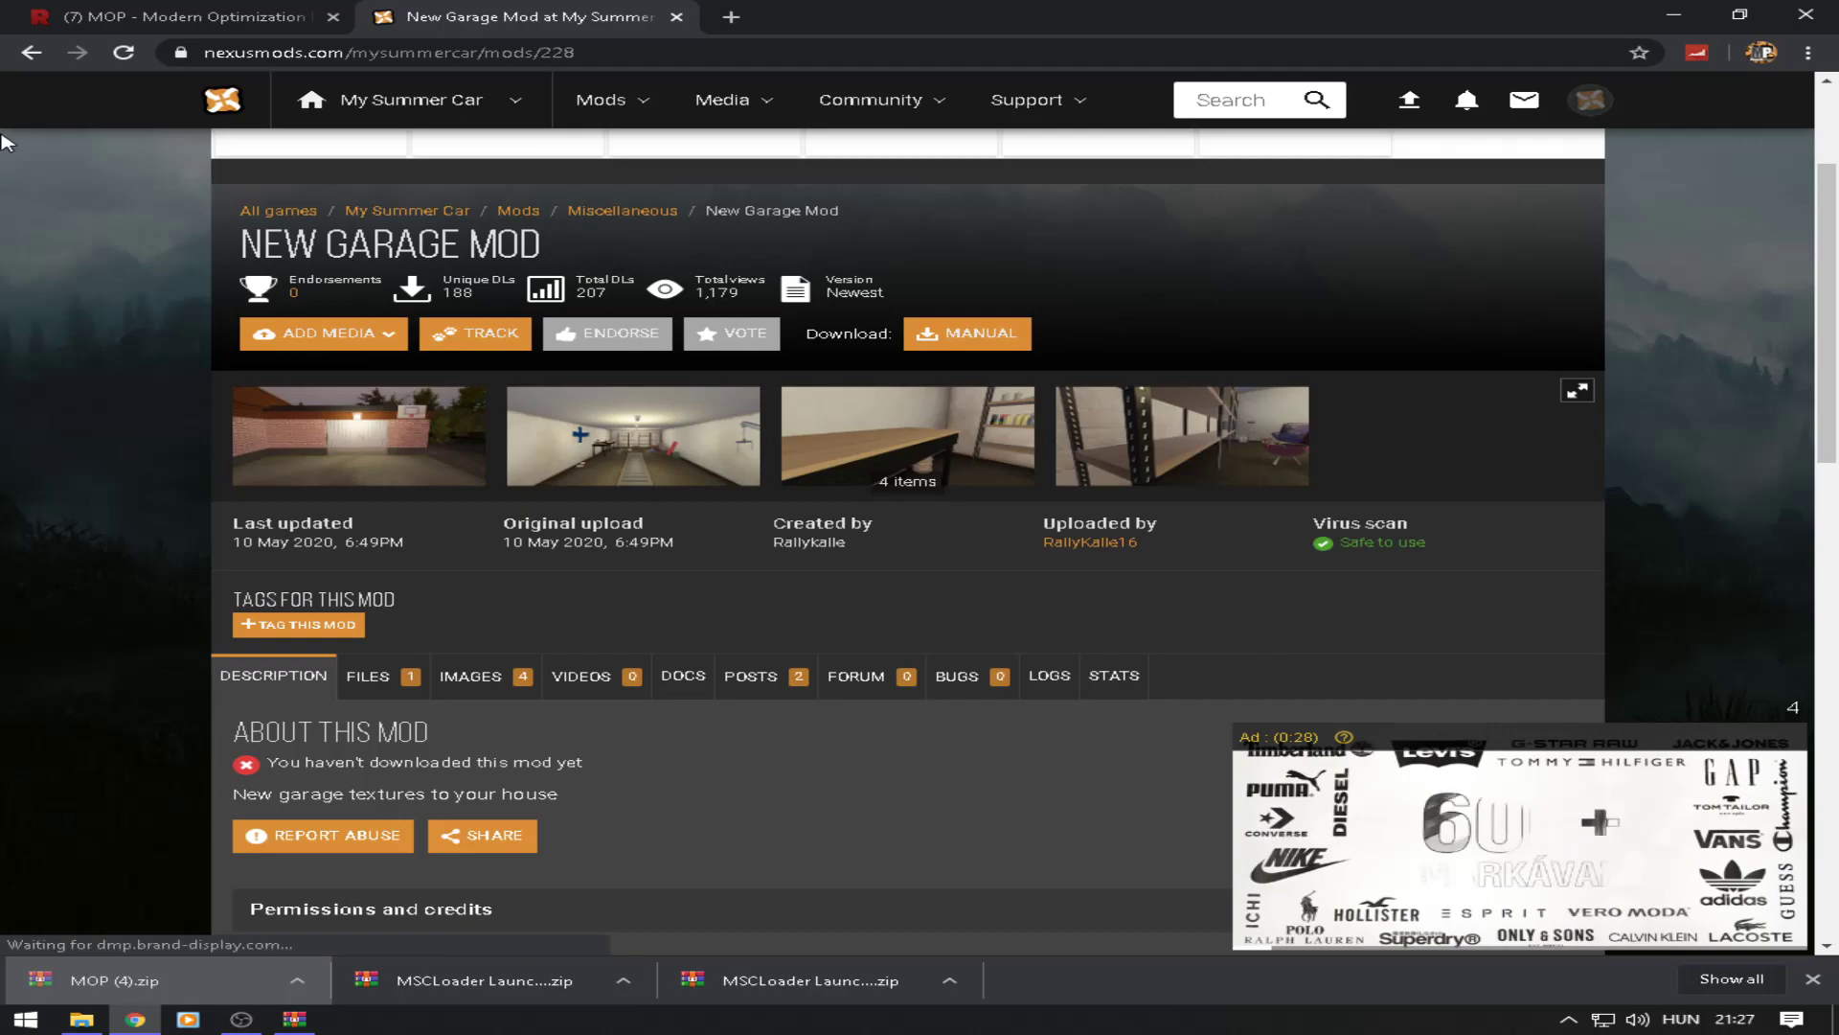
{"action": "key", "text": "alt+Left"}
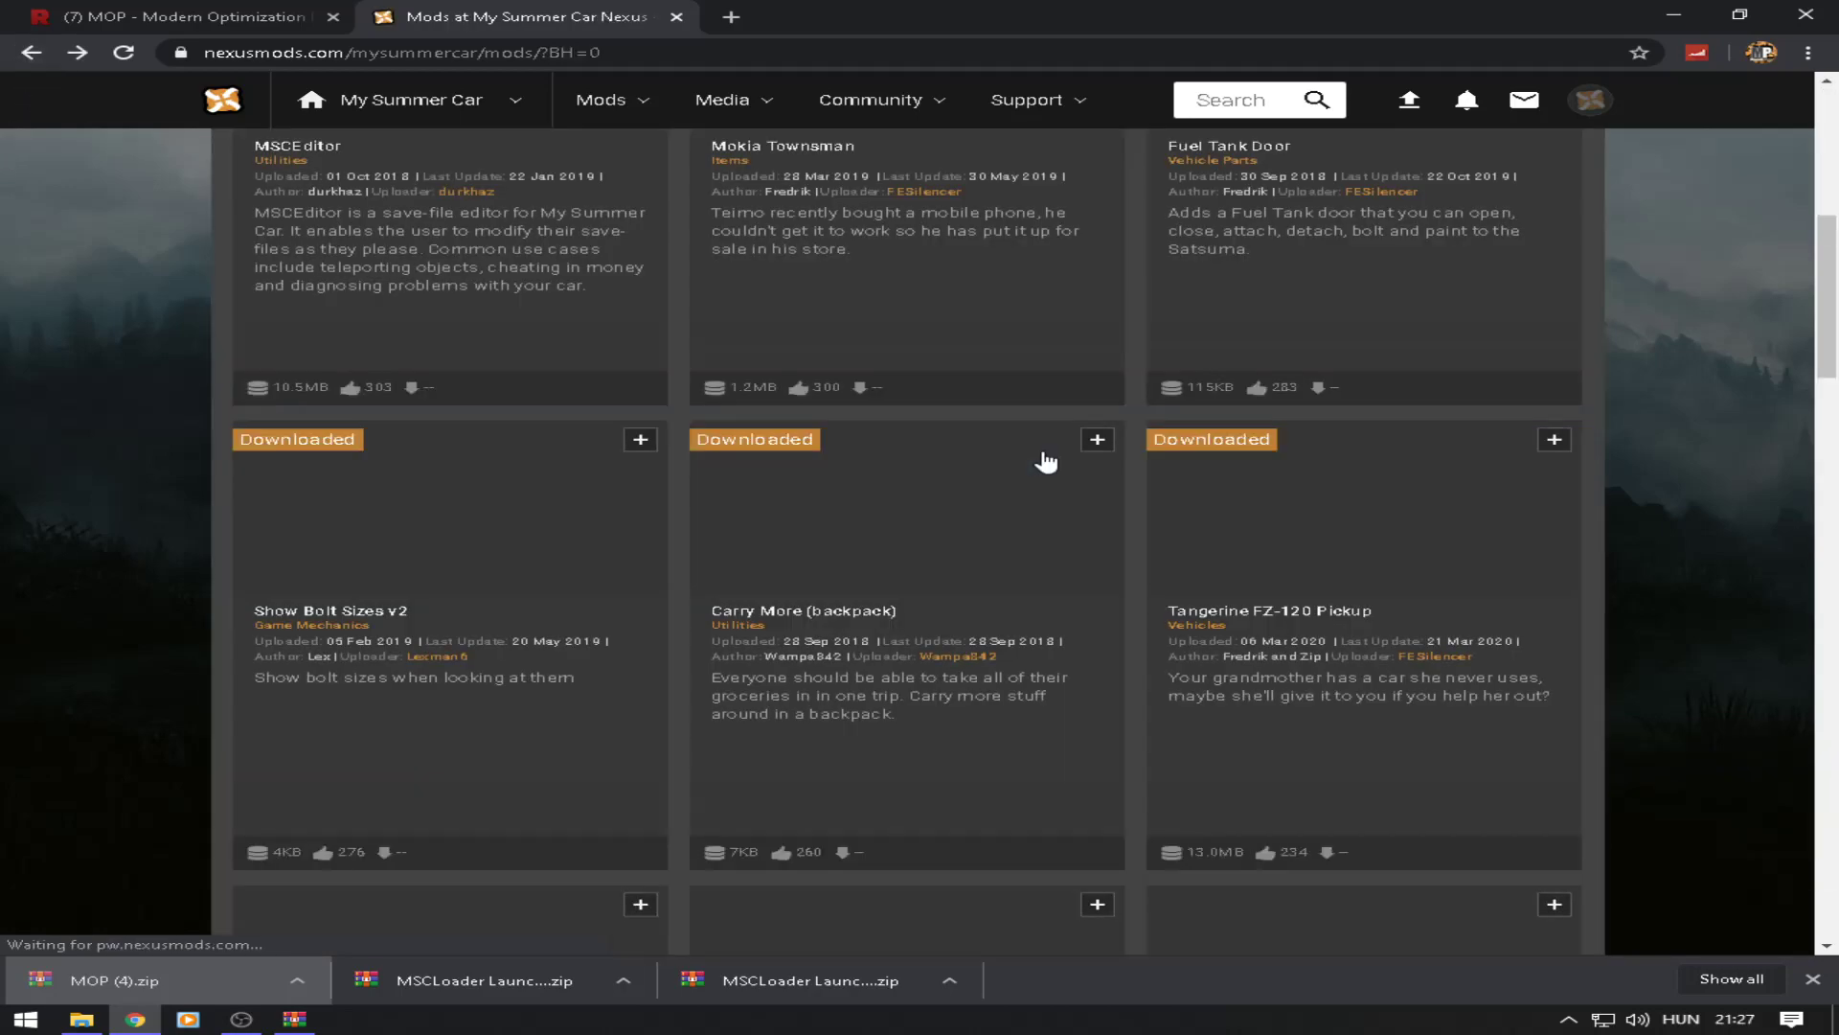
Step: Look further through the My Summer Car mods, from New Garage Mod down to the Jonnez Fuel Gauge row
{"action": "scroll", "coordinate": [1047, 460], "scroll_direction": "down", "scroll_amount": 5}
{"action": "scroll", "coordinate": [1164, 452], "scroll_direction": "down", "scroll_amount": 2}
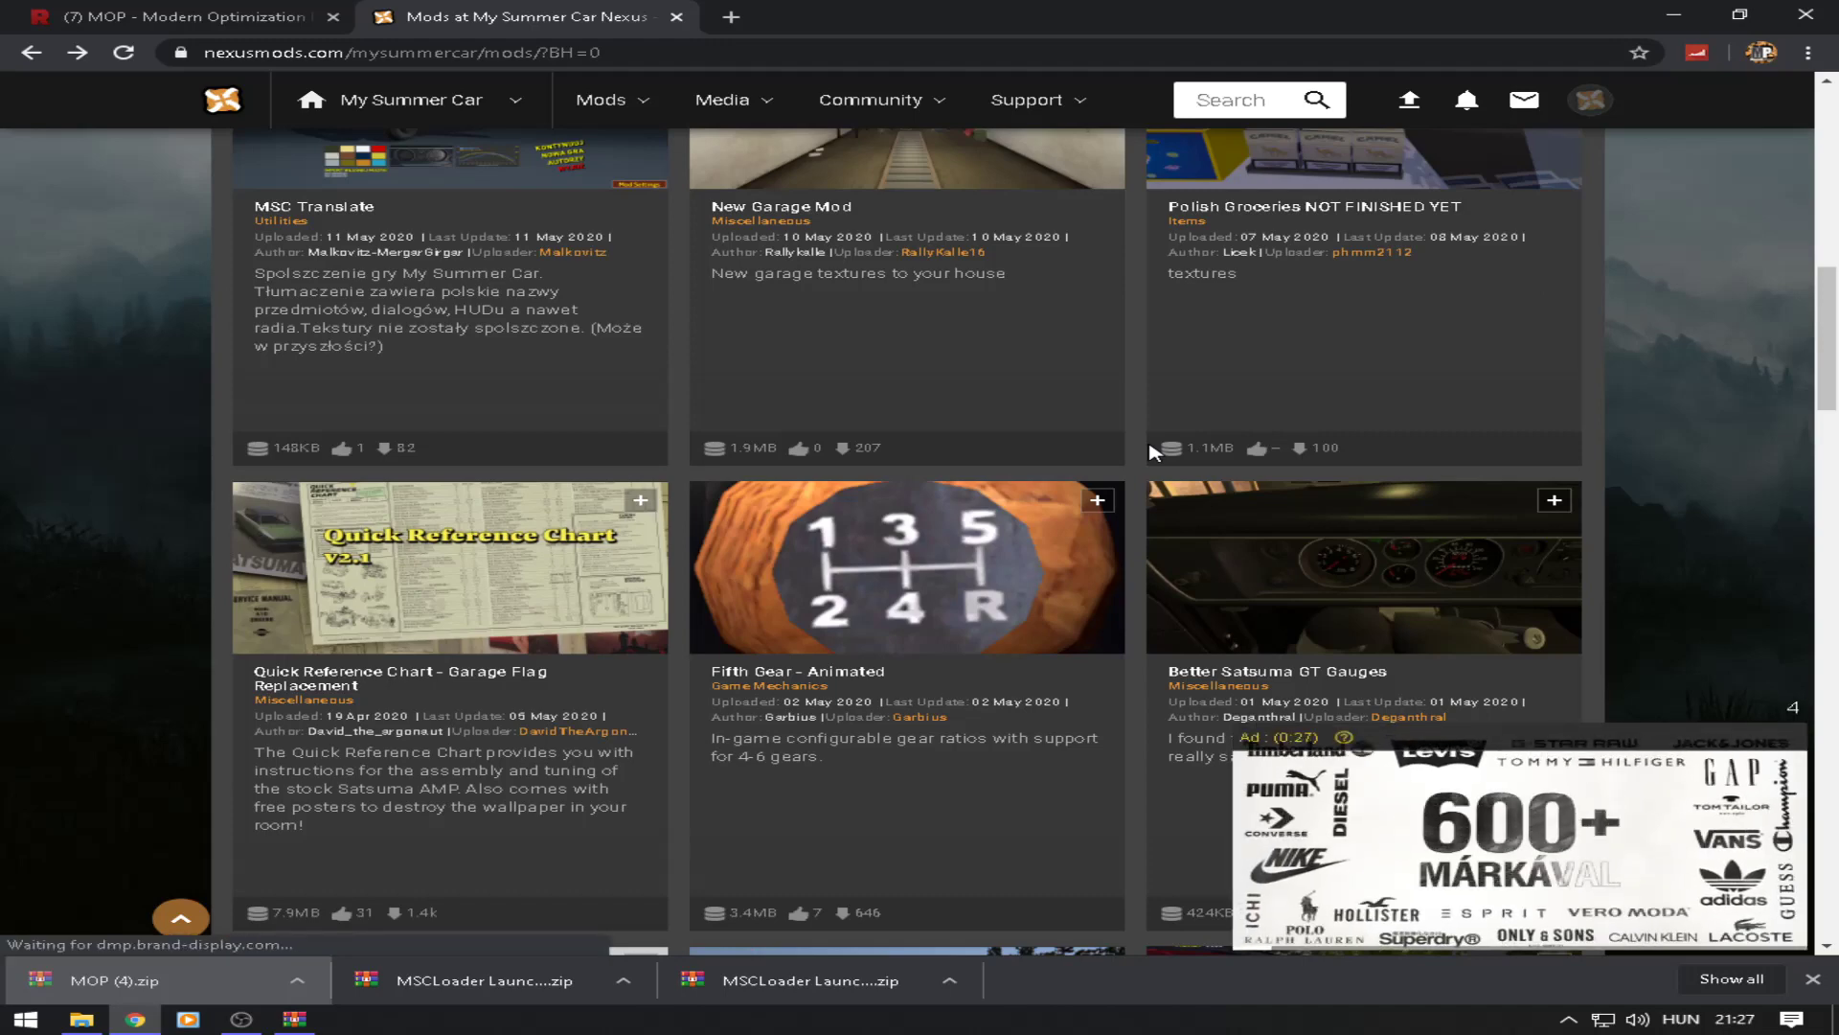
{"action": "scroll", "coordinate": [1152, 450], "scroll_direction": "down", "scroll_amount": 2}
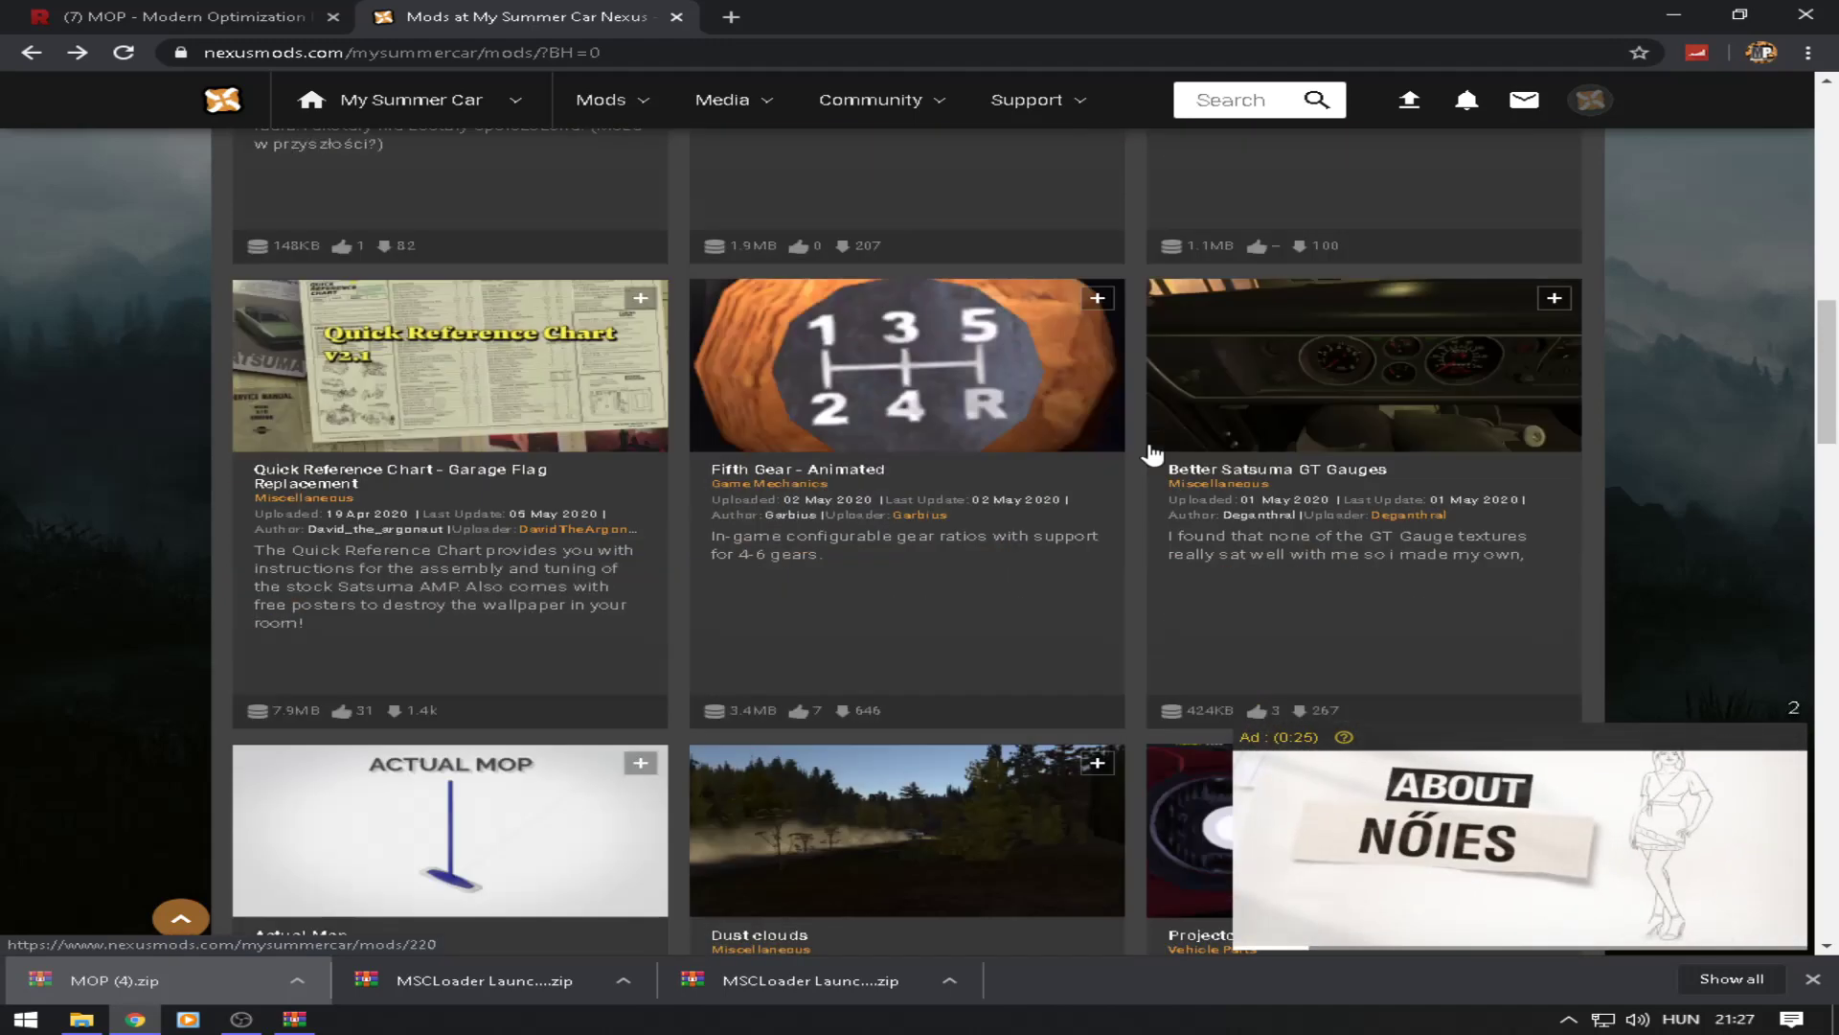
{"action": "scroll", "coordinate": [1135, 457], "scroll_direction": "down", "scroll_amount": 4}
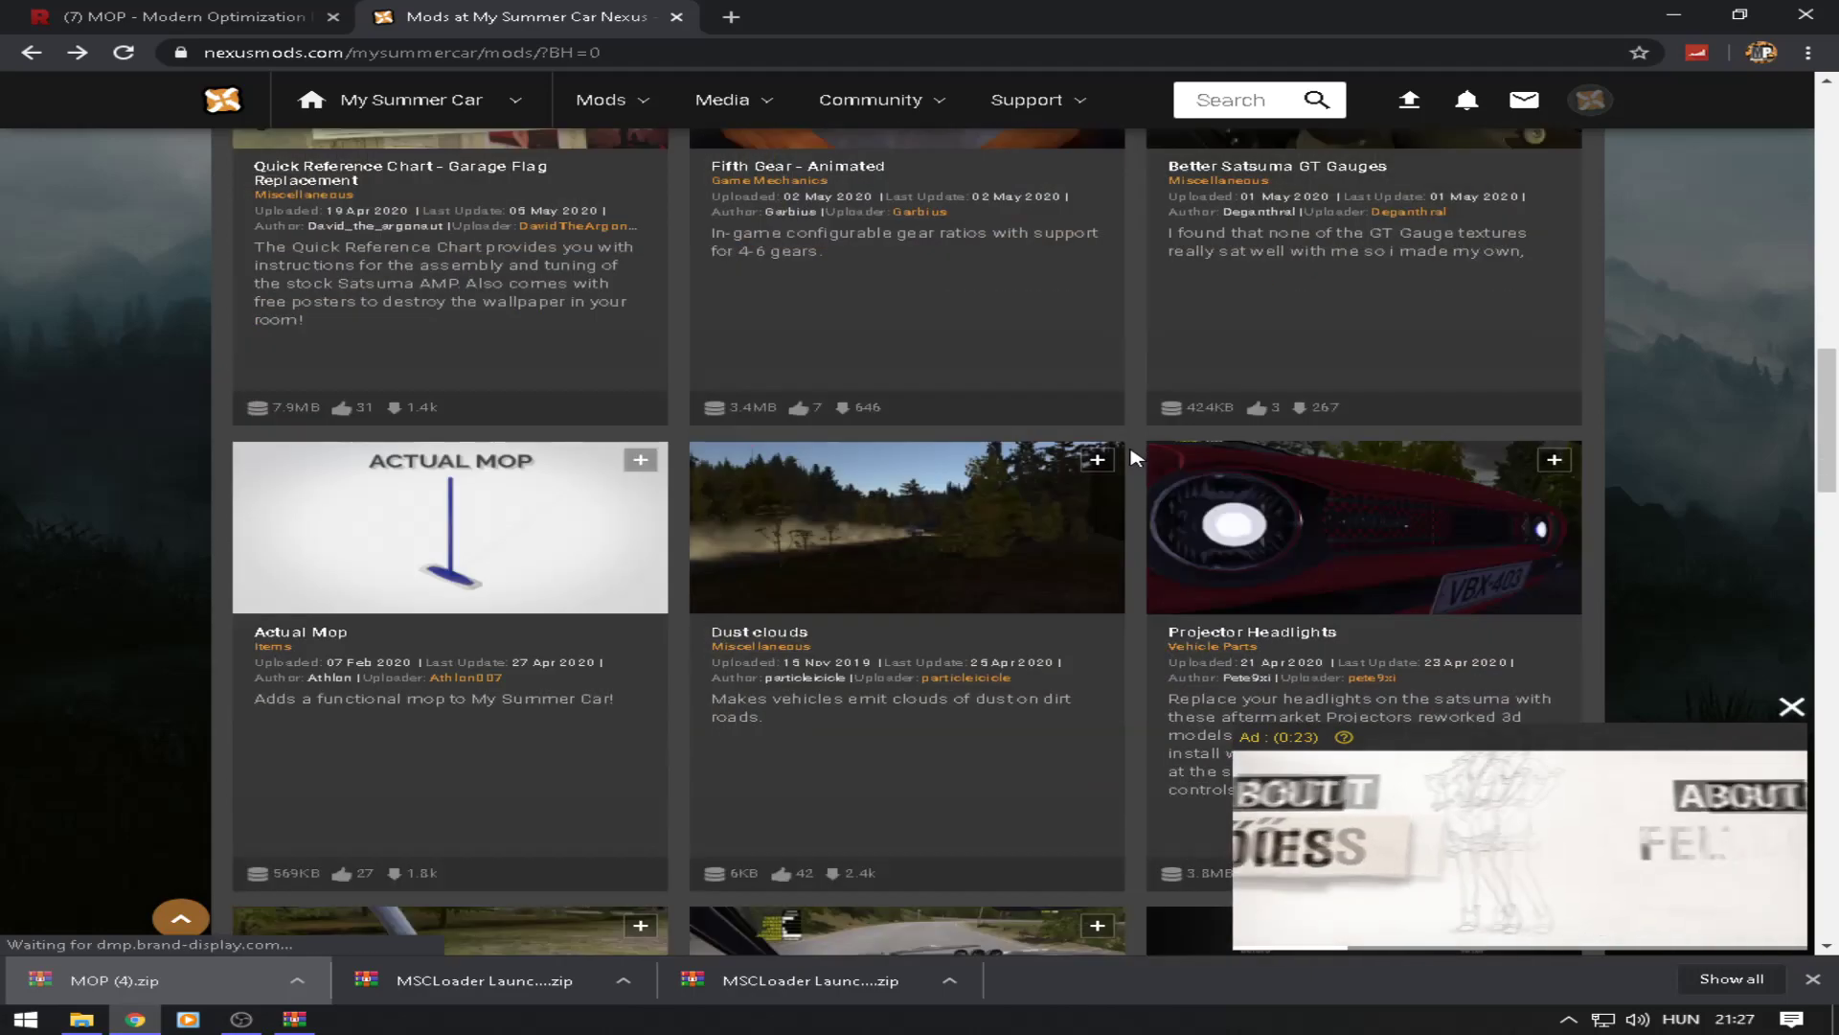
{"action": "scroll", "coordinate": [1135, 457], "scroll_direction": "down", "scroll_amount": 2}
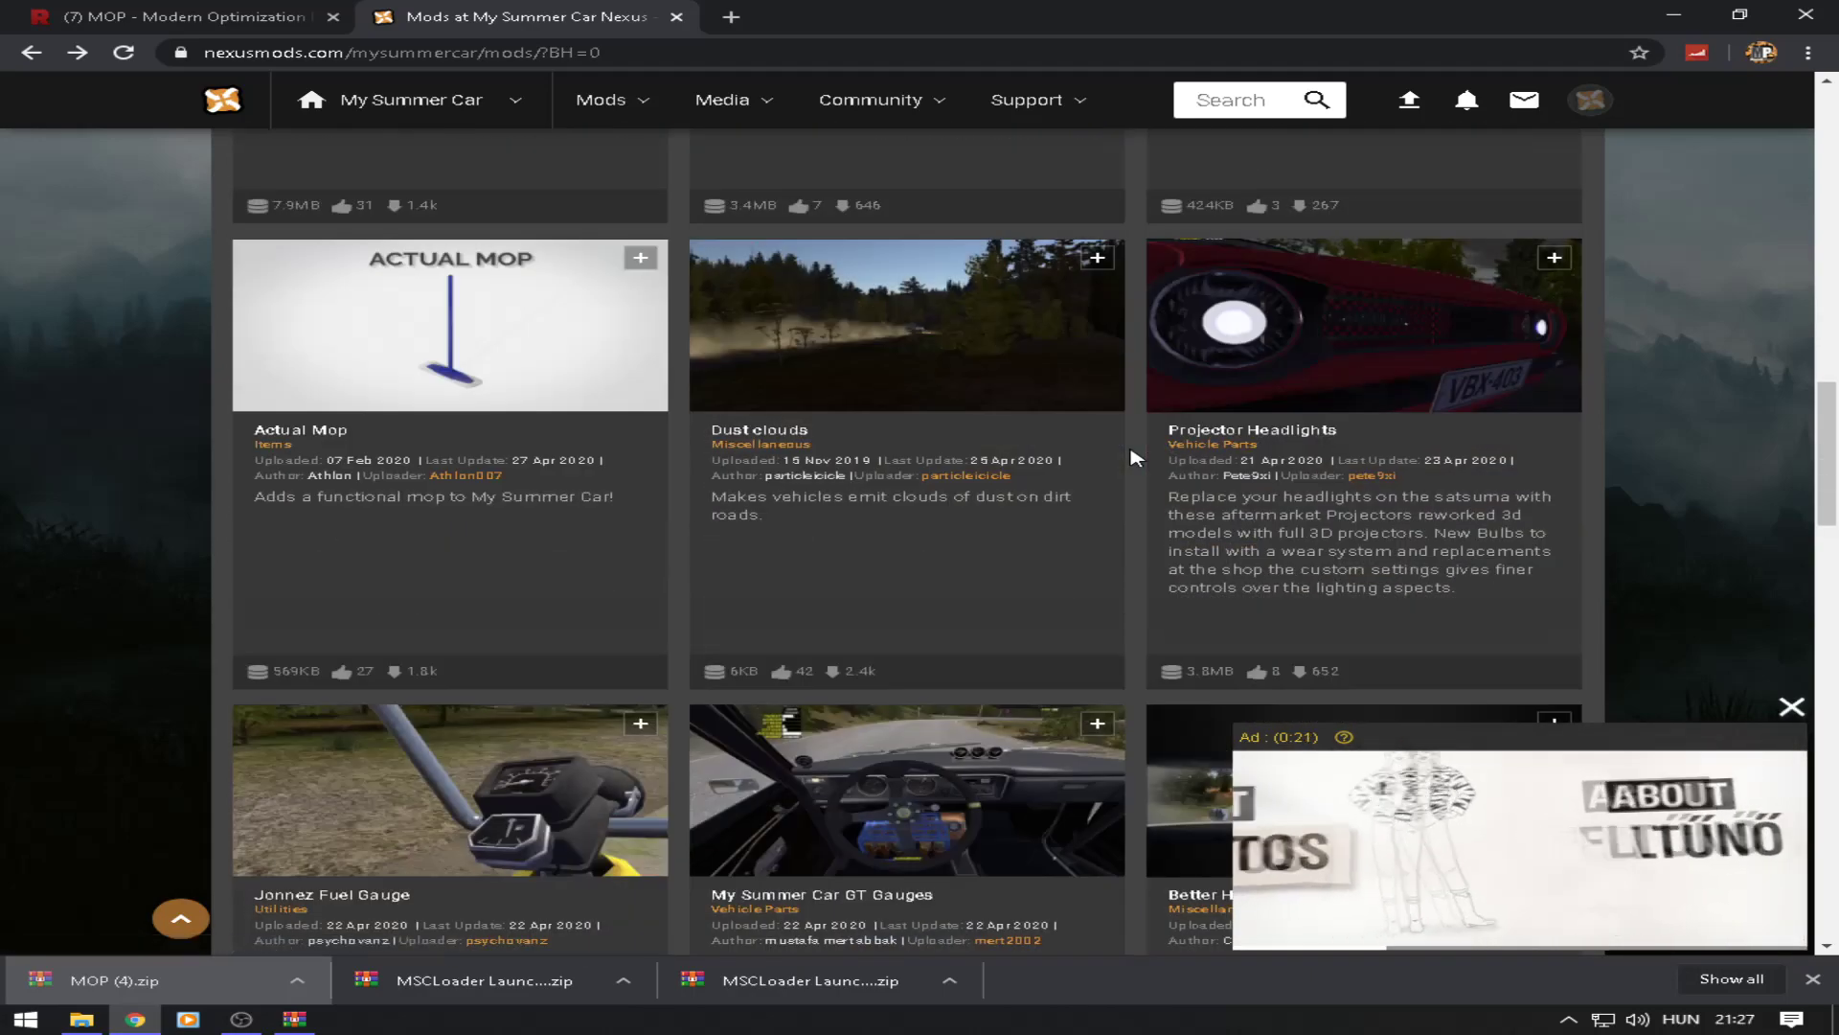
Step: Look through the rest of the first page of My Summer Car mods and go to page 2
{"action": "scroll", "coordinate": [1135, 457], "scroll_direction": "down", "scroll_amount": 2}
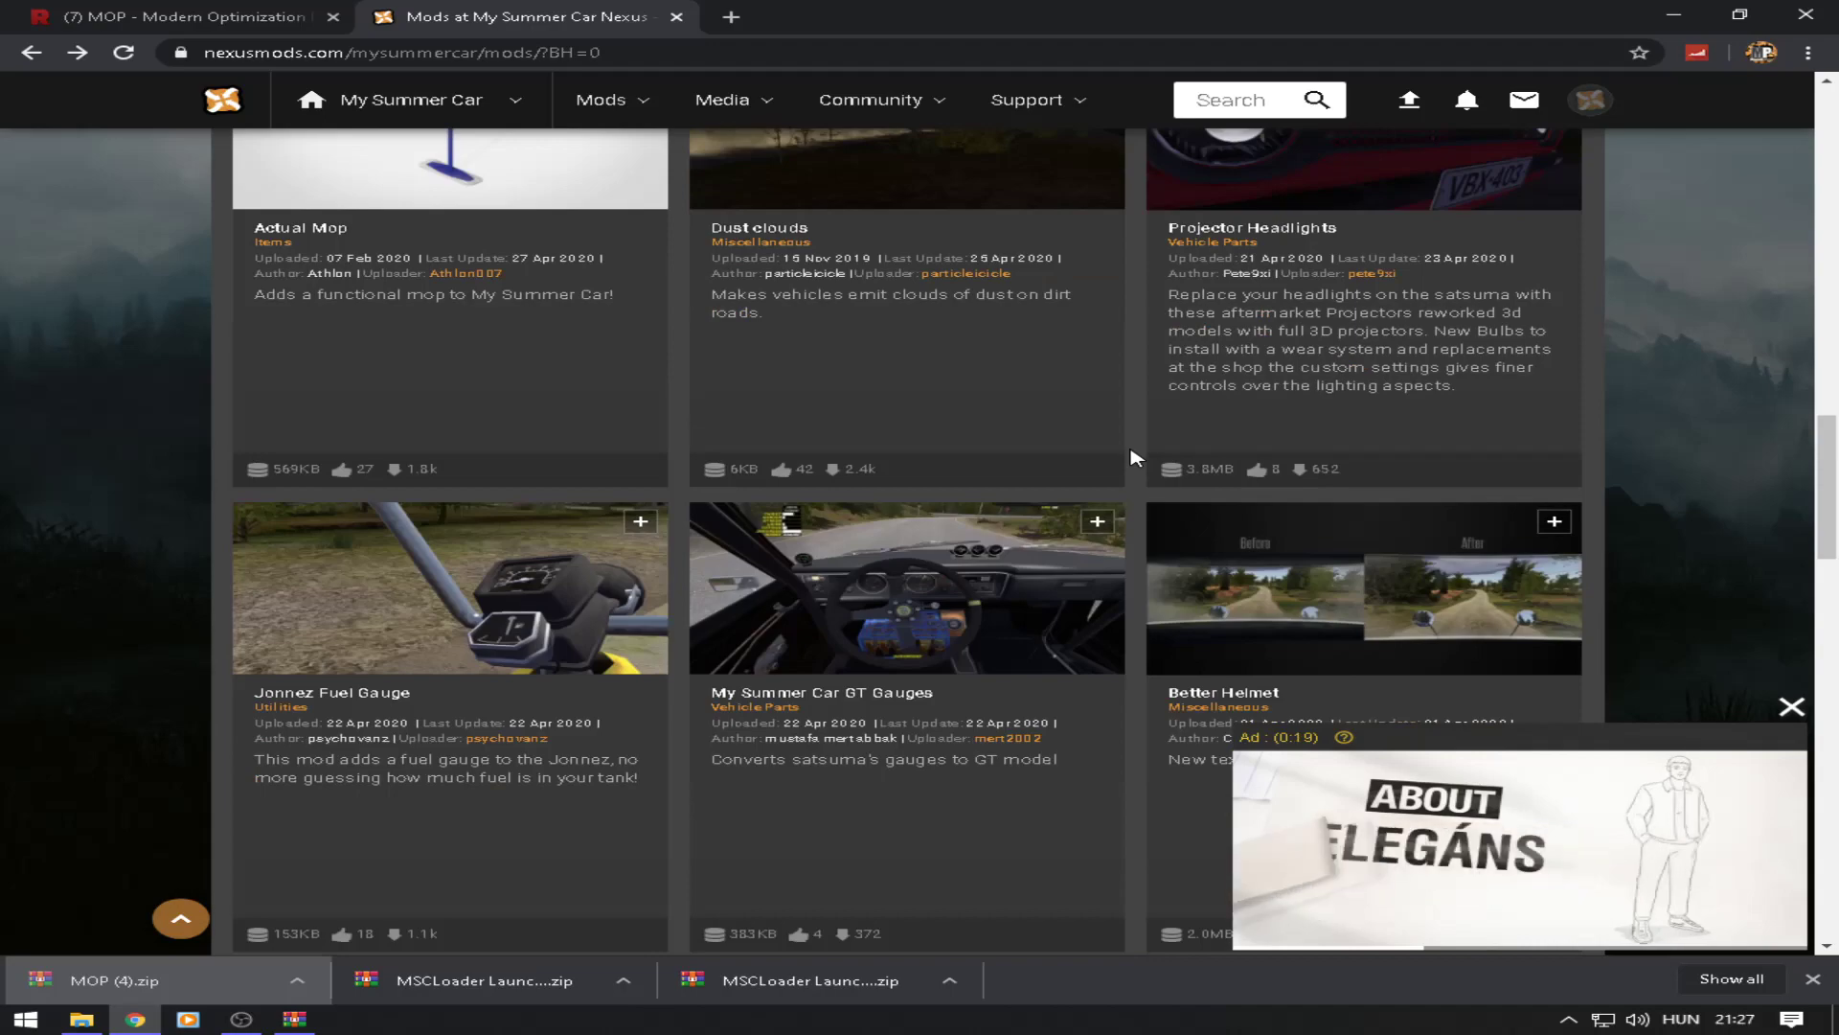
{"action": "scroll", "coordinate": [1135, 457], "scroll_direction": "down", "scroll_amount": 2}
{"action": "scroll", "coordinate": [1135, 457], "scroll_direction": "down", "scroll_amount": 2}
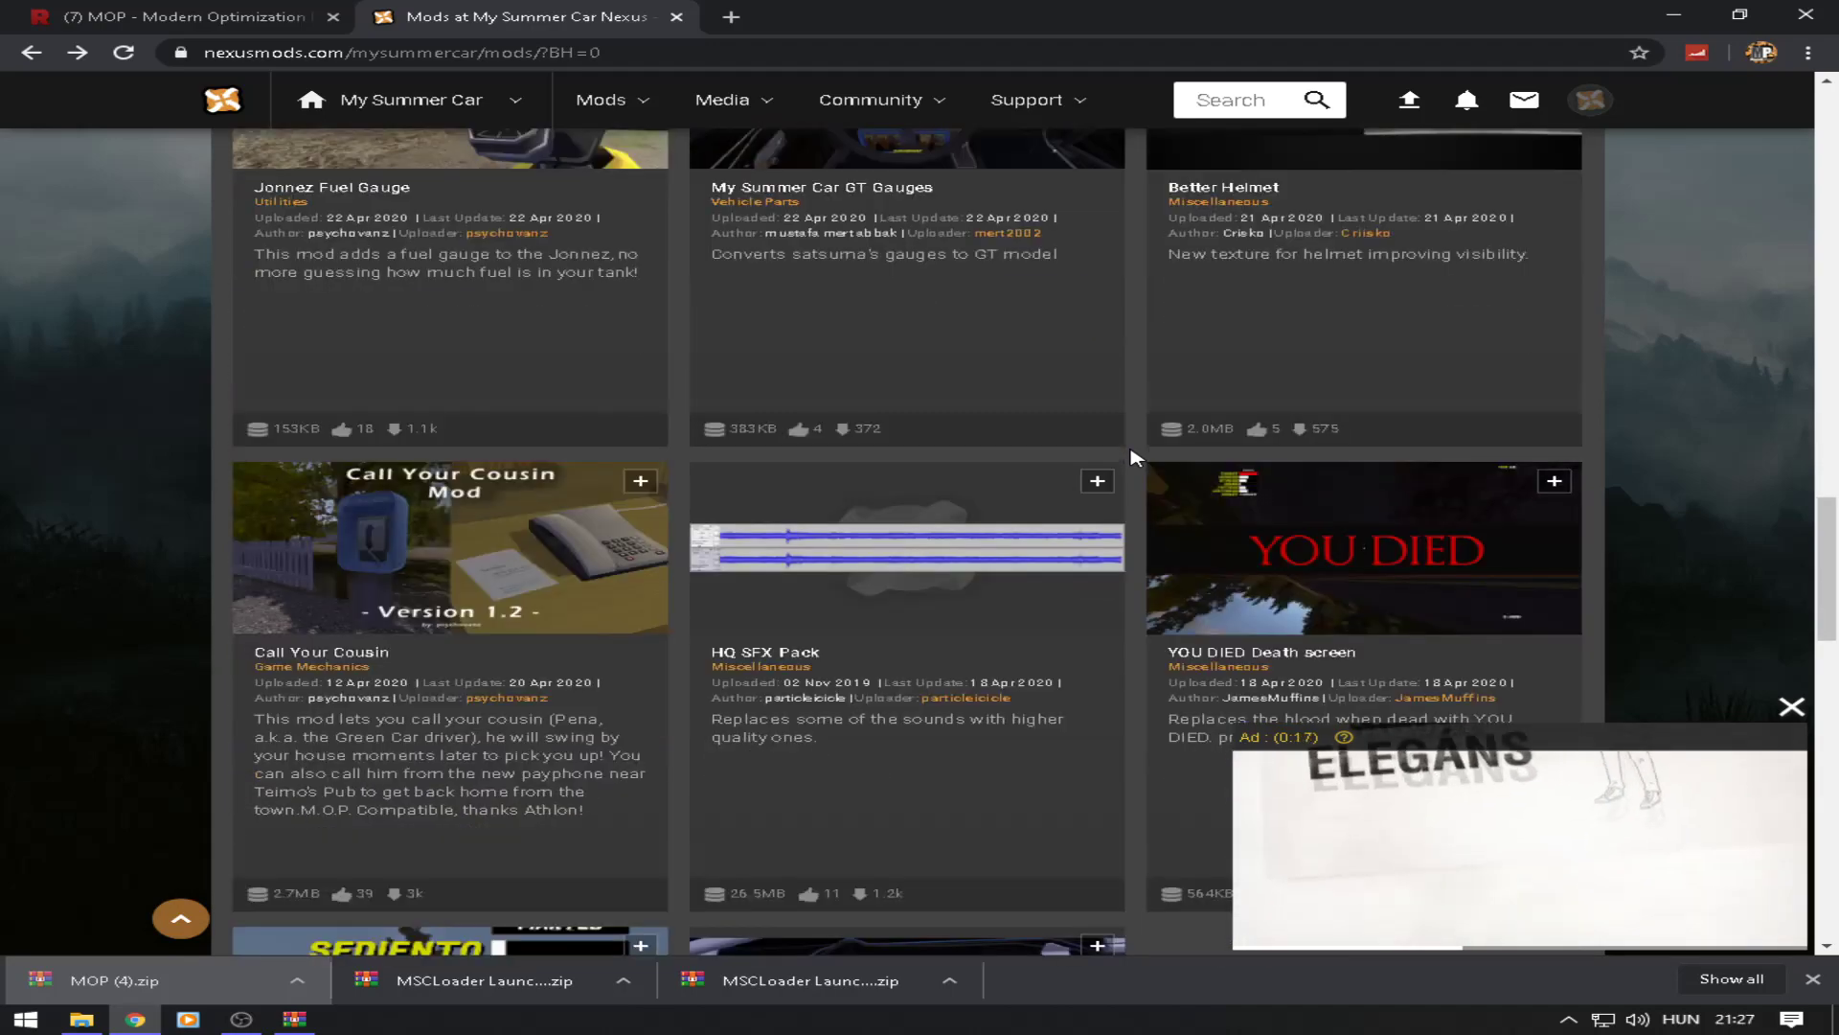
{"action": "scroll", "coordinate": [1135, 457], "scroll_direction": "down", "scroll_amount": 6}
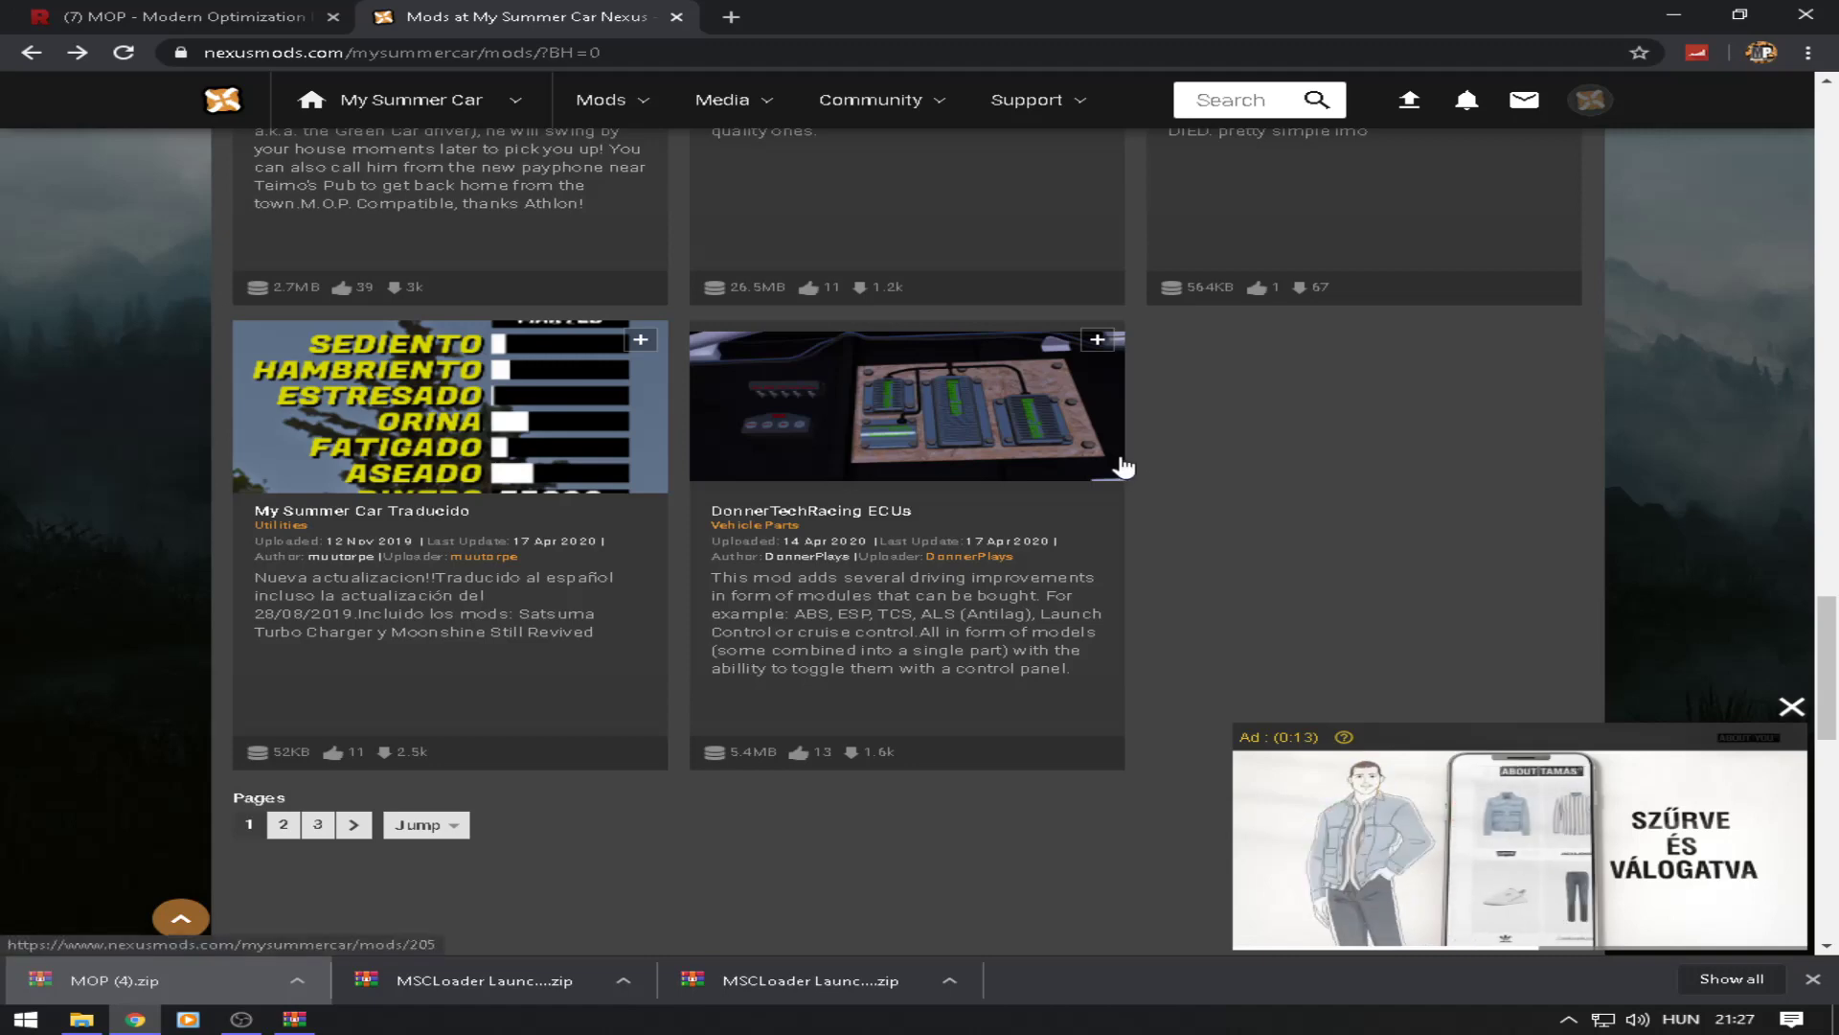
{"action": "left_click", "coordinate": [283, 825]}
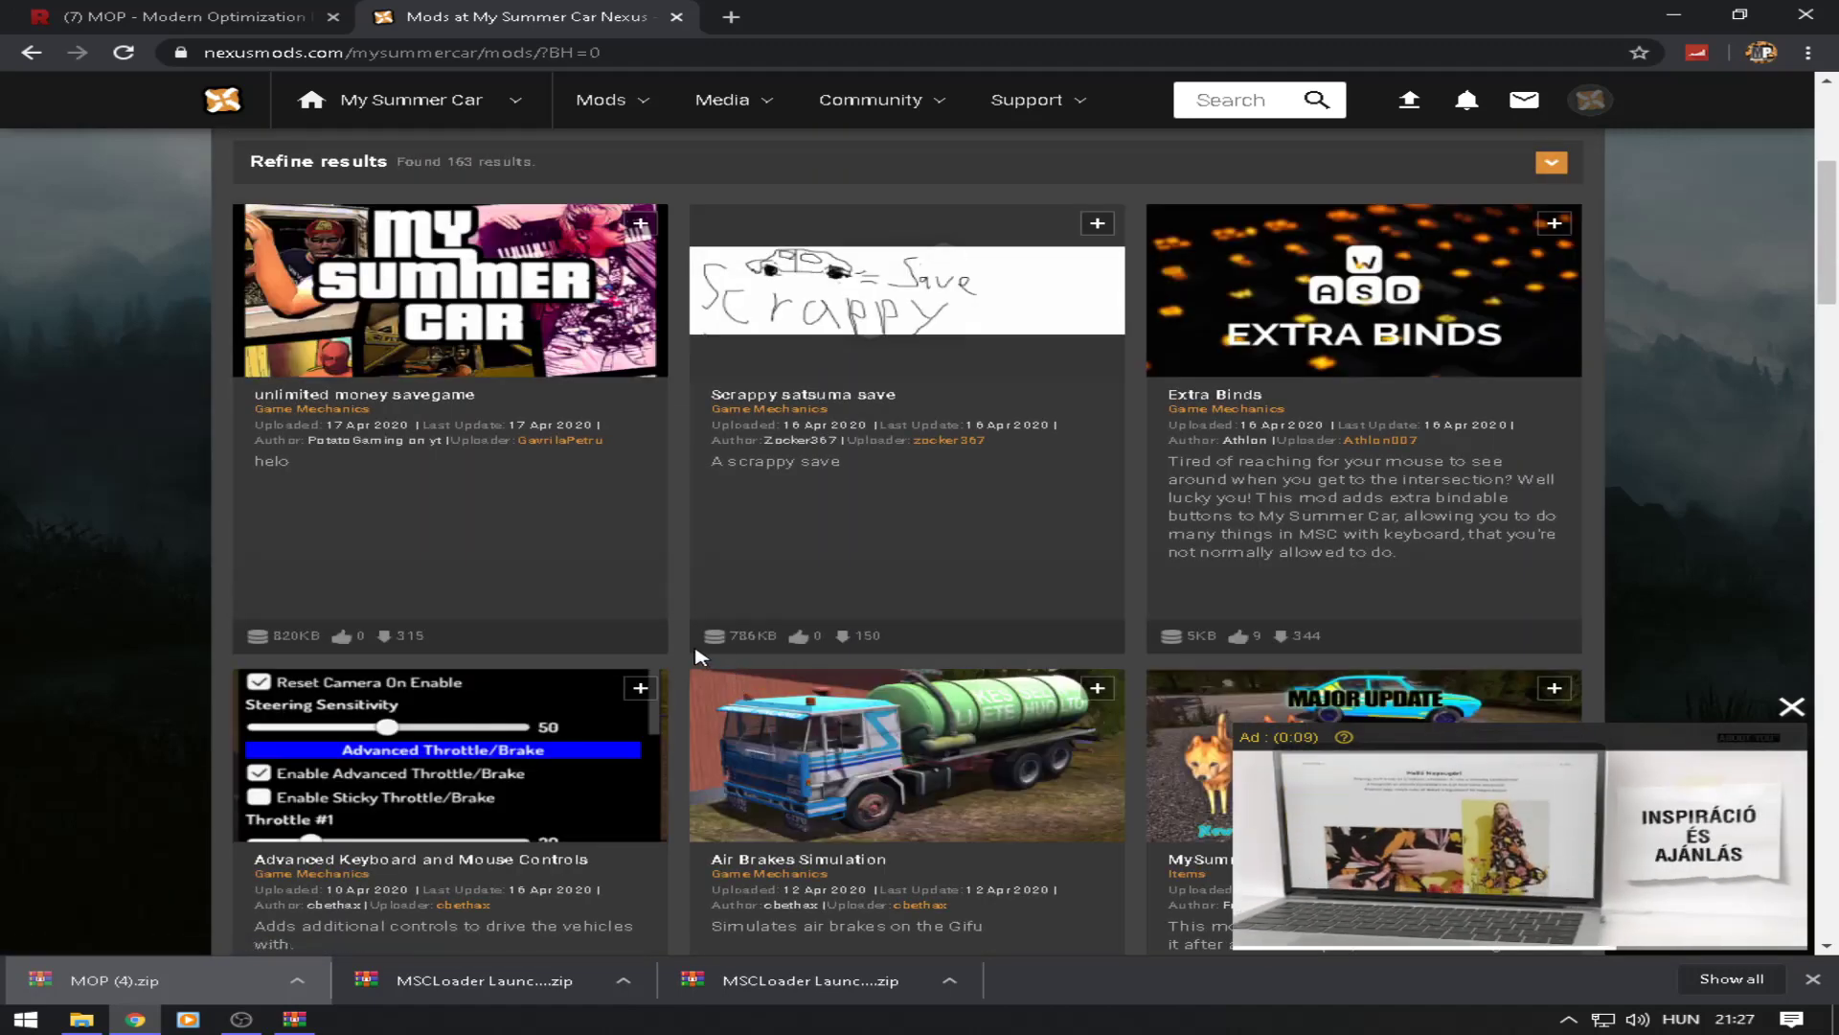
Step: Examine the second page of My Summer Car mods, from unlimited money savegame down to Tangerine FZ-120 Pickup
{"action": "scroll", "coordinate": [696, 656], "scroll_direction": "down", "scroll_amount": 3}
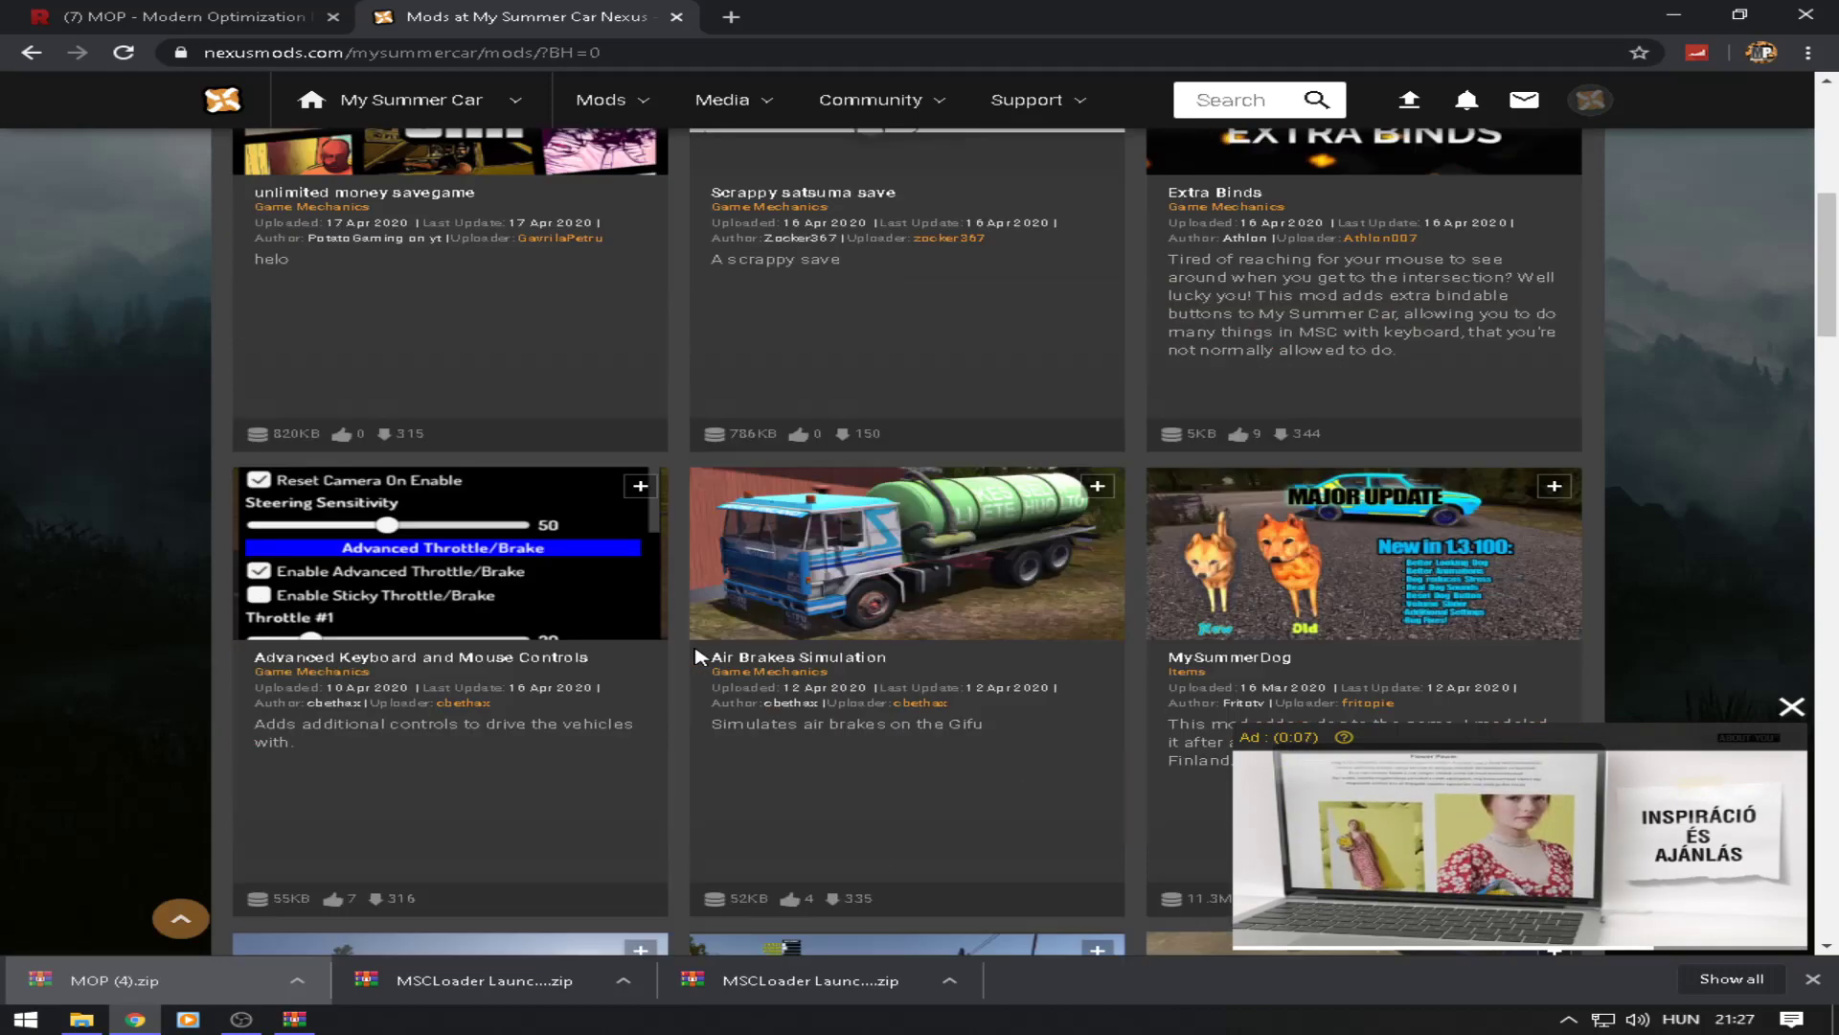
{"action": "scroll", "coordinate": [660, 658], "scroll_direction": "down", "scroll_amount": 1}
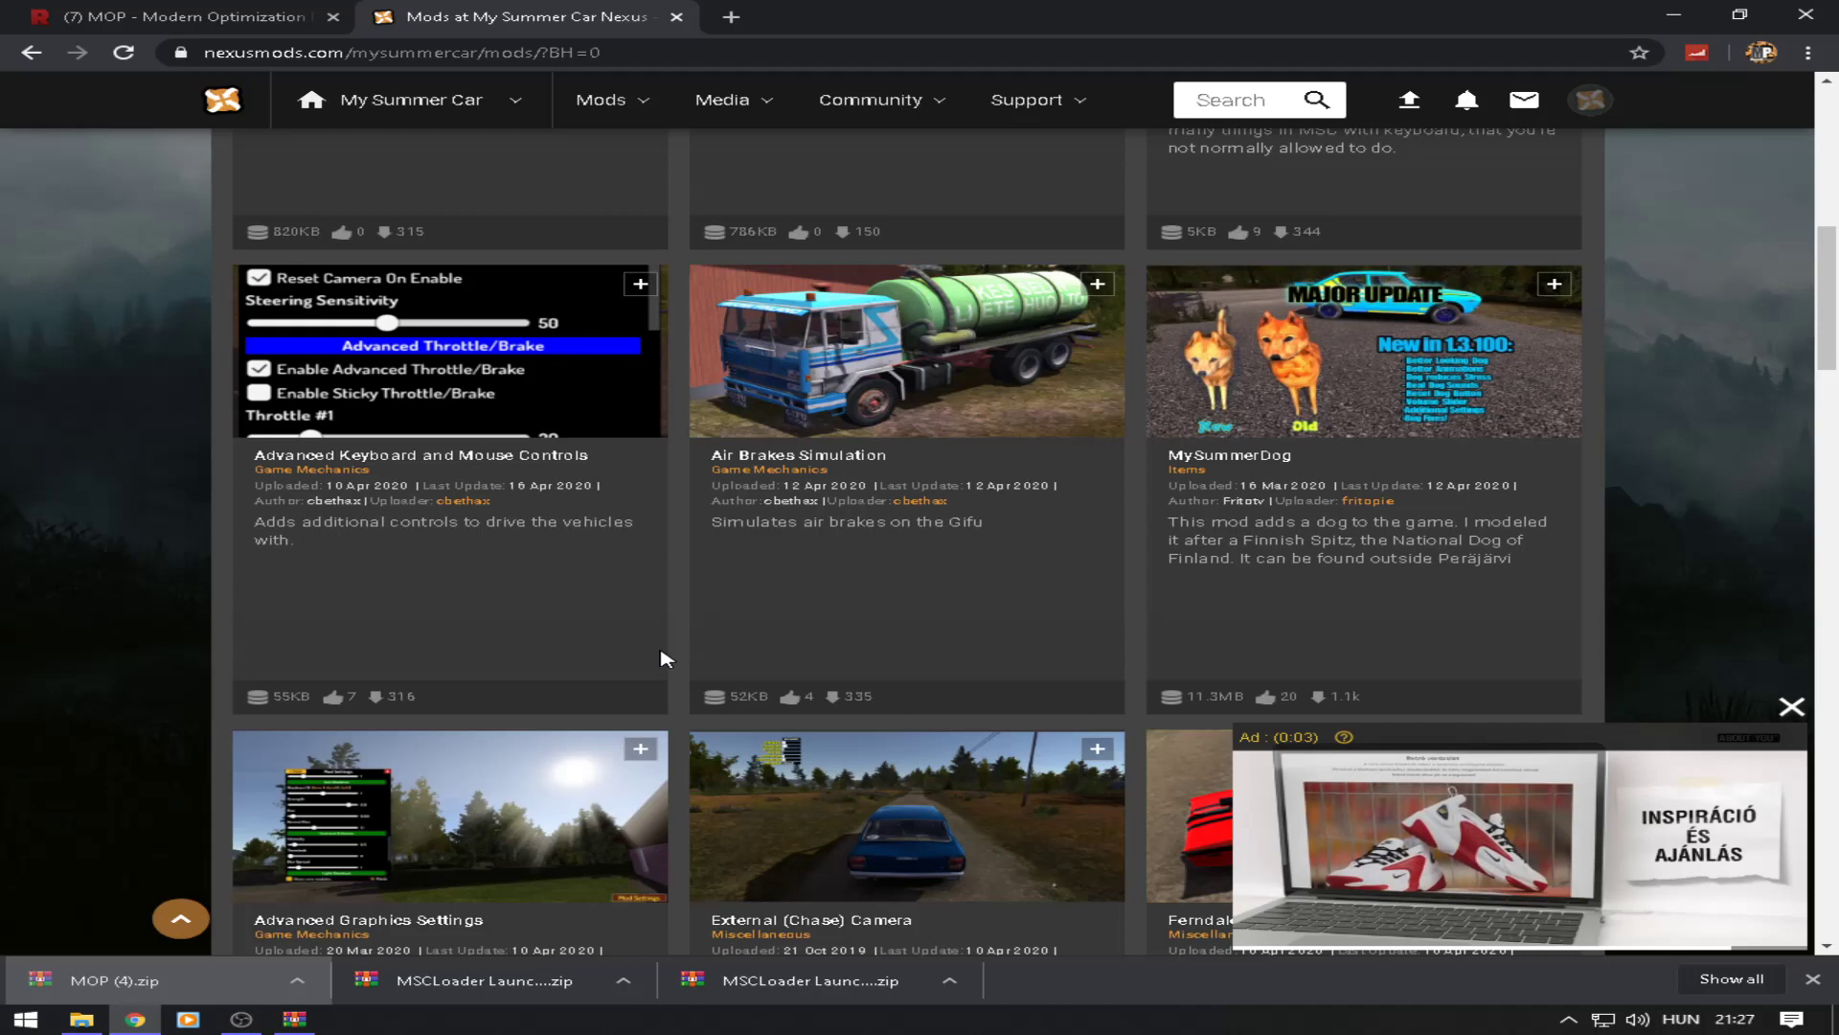
{"action": "scroll", "coordinate": [668, 659], "scroll_direction": "down", "scroll_amount": 5}
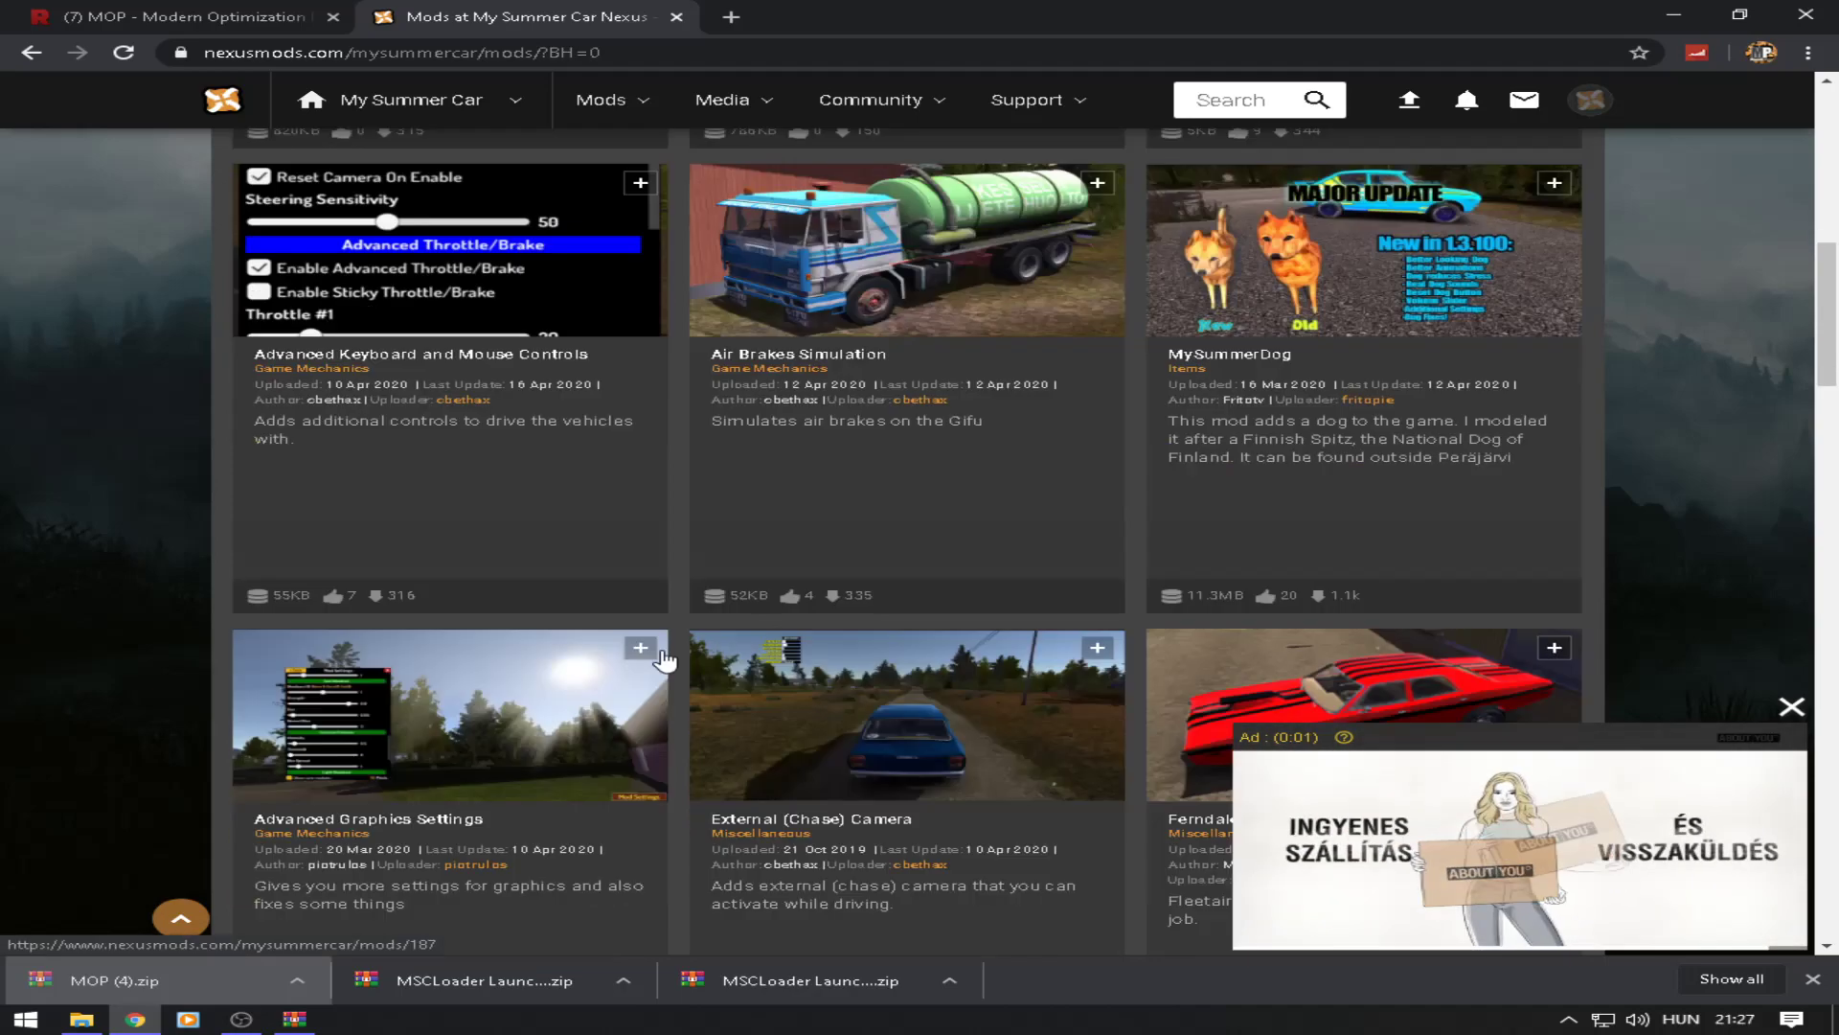
{"action": "scroll", "coordinate": [675, 657], "scroll_direction": "down", "scroll_amount": 1}
{"action": "scroll", "coordinate": [682, 657], "scroll_direction": "down", "scroll_amount": 1}
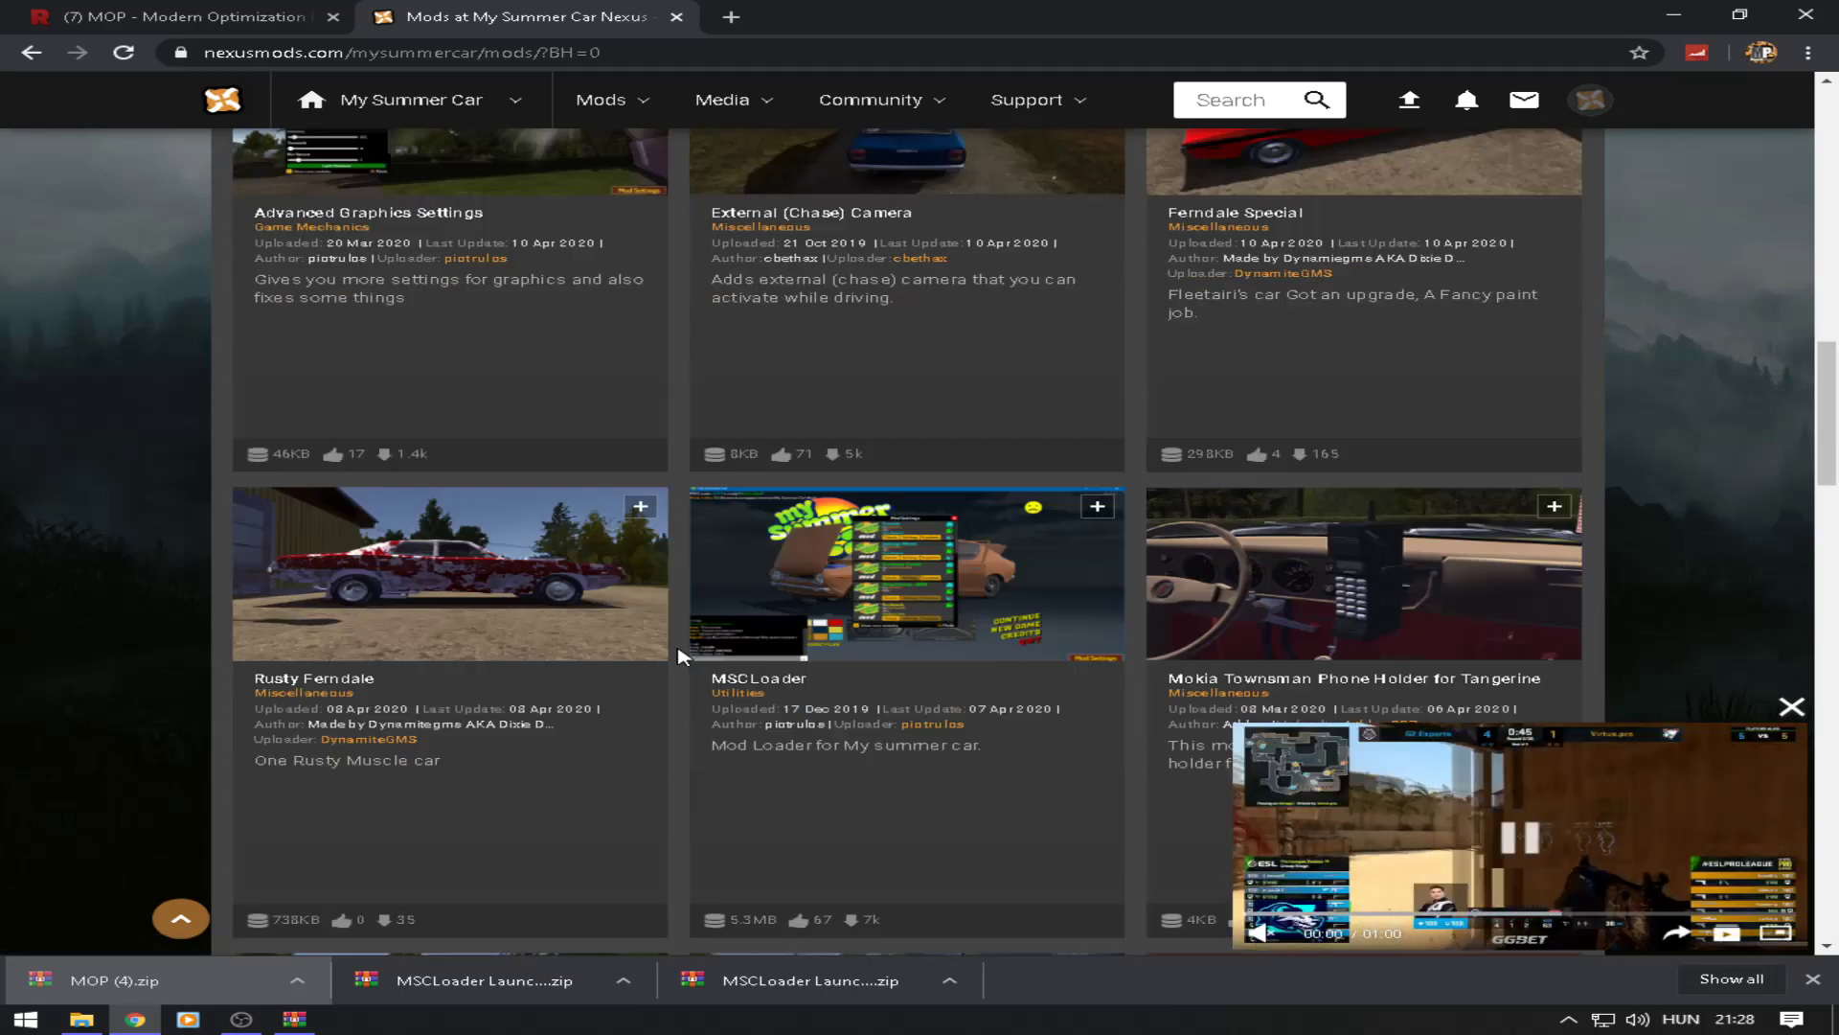
{"action": "scroll", "coordinate": [678, 656], "scroll_direction": "up", "scroll_amount": 1}
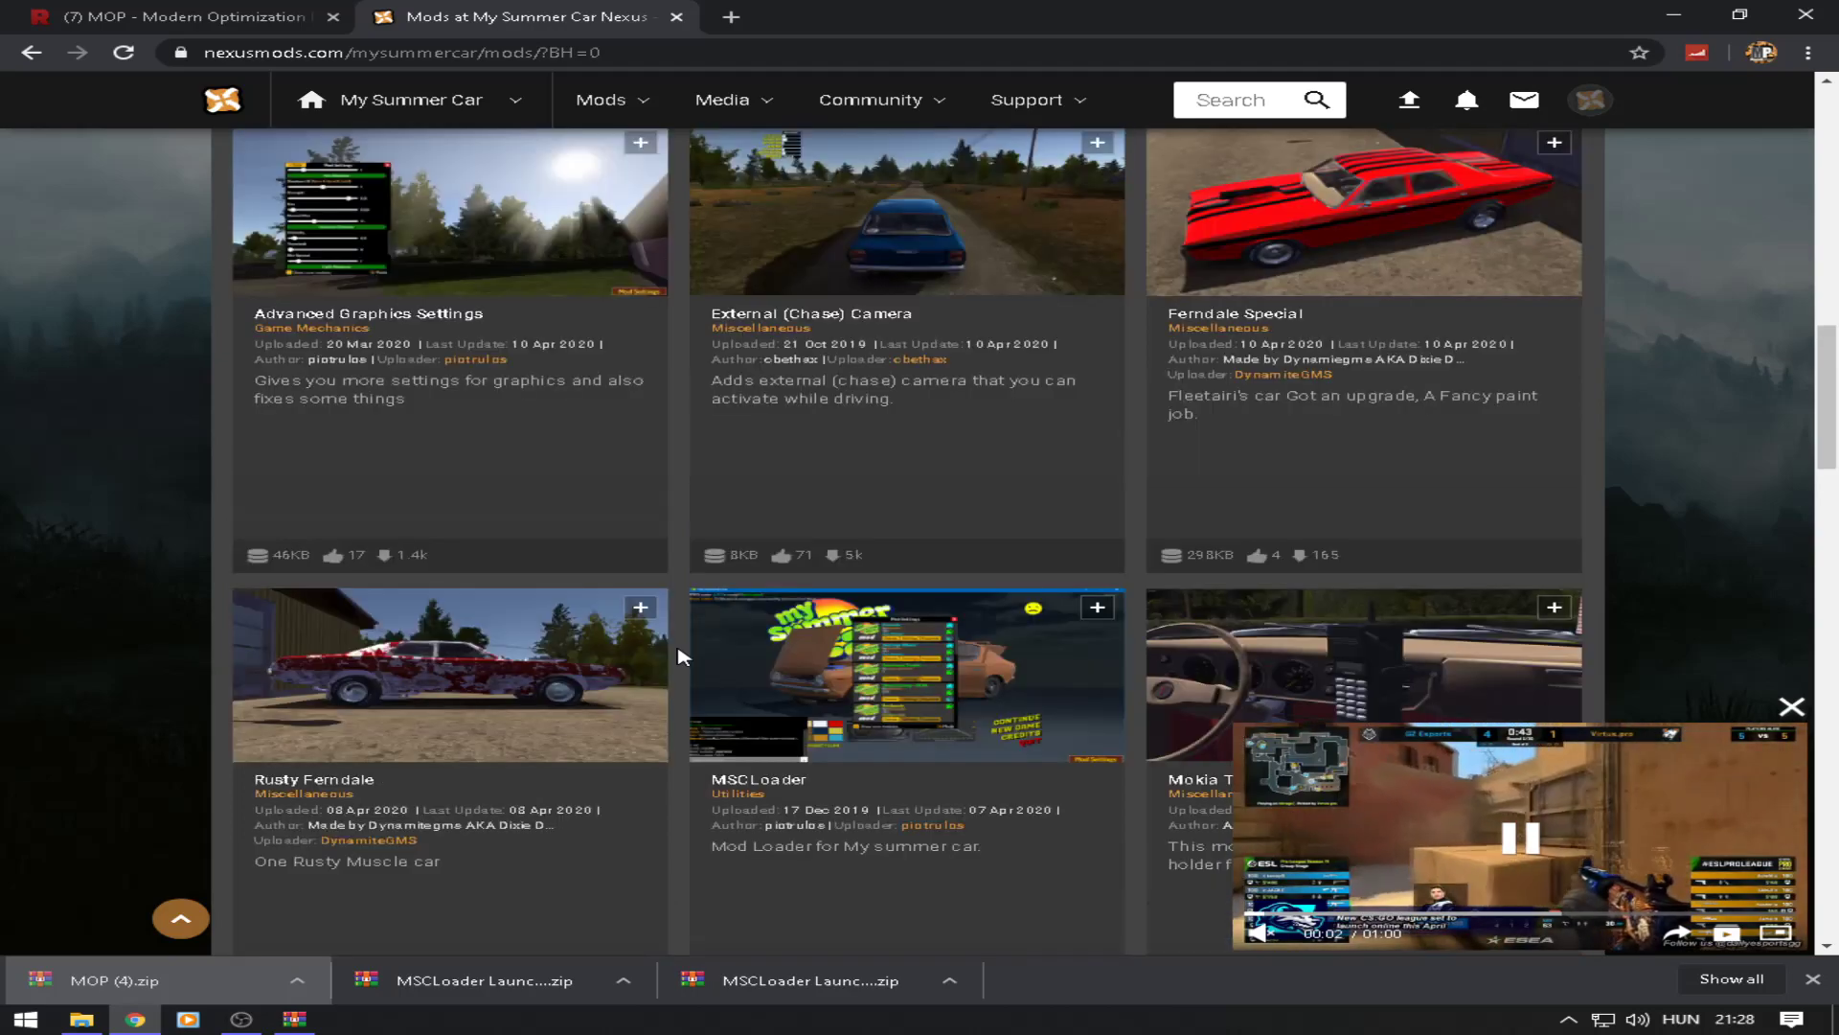
{"action": "scroll", "coordinate": [678, 657], "scroll_direction": "down", "scroll_amount": 2}
{"action": "scroll", "coordinate": [678, 657], "scroll_direction": "up", "scroll_amount": 3}
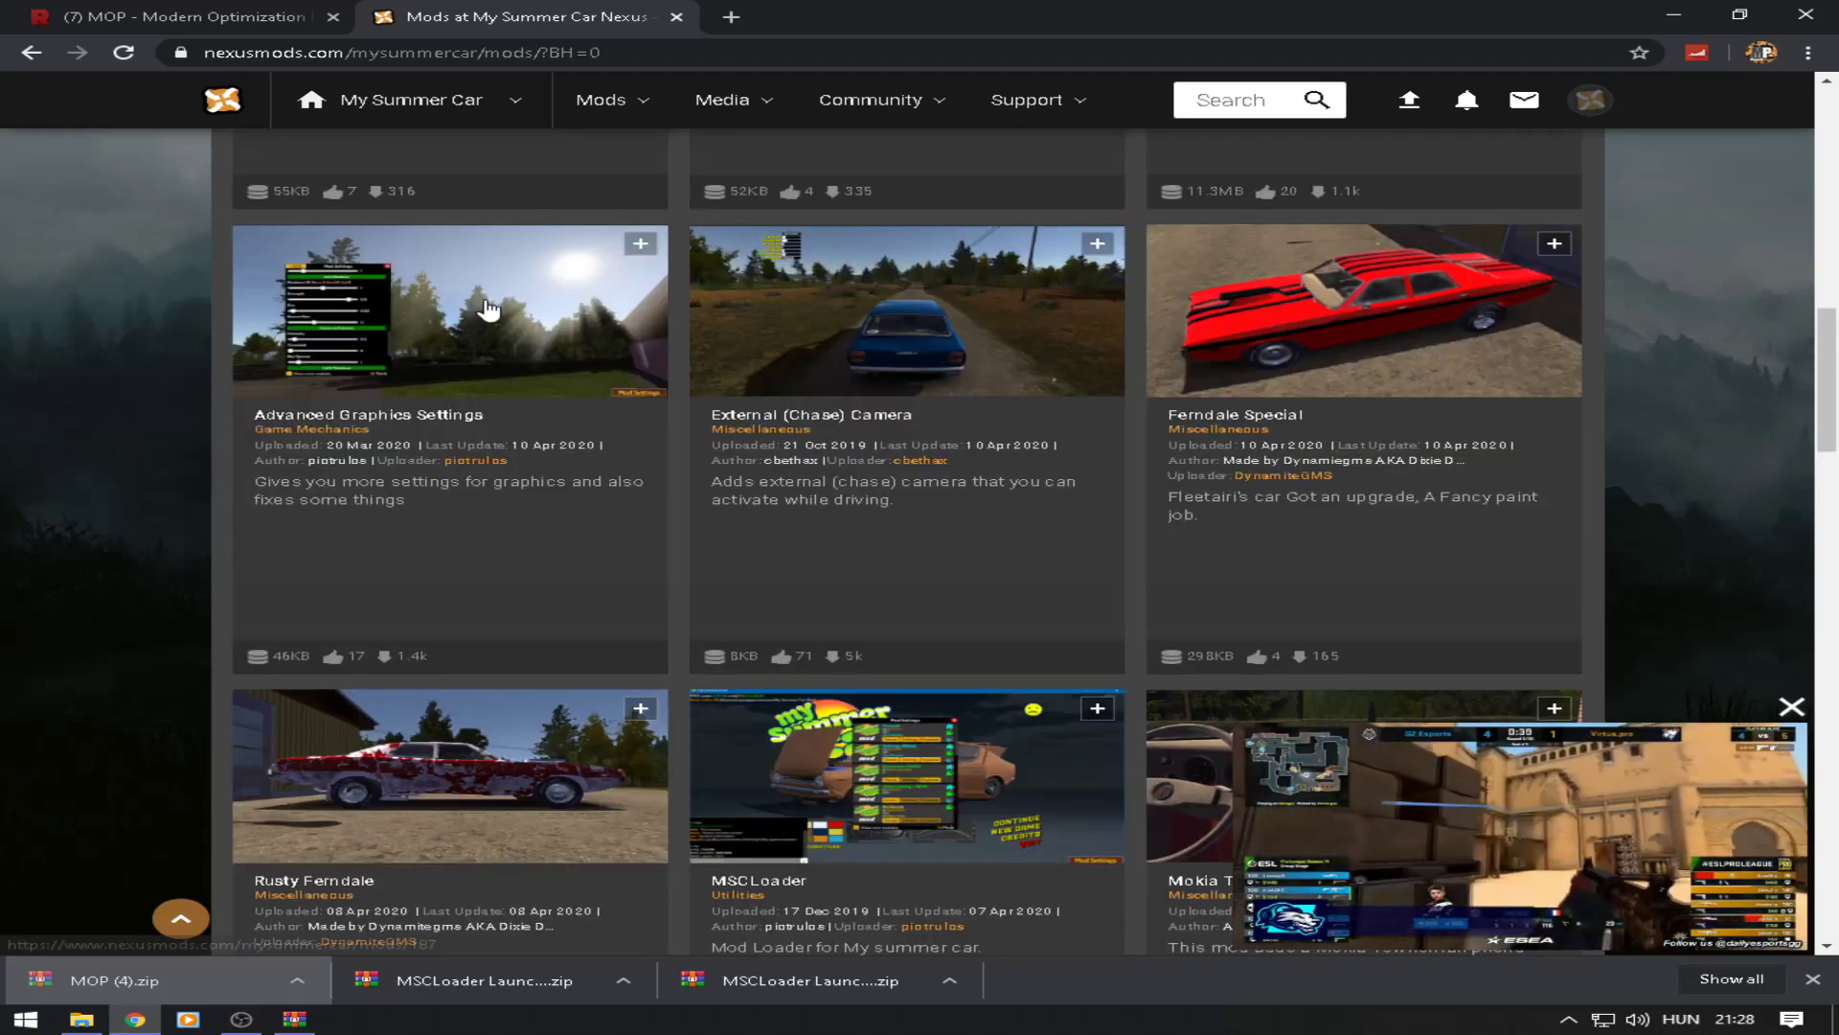
{"action": "scroll", "coordinate": [682, 472], "scroll_direction": "down", "scroll_amount": 6}
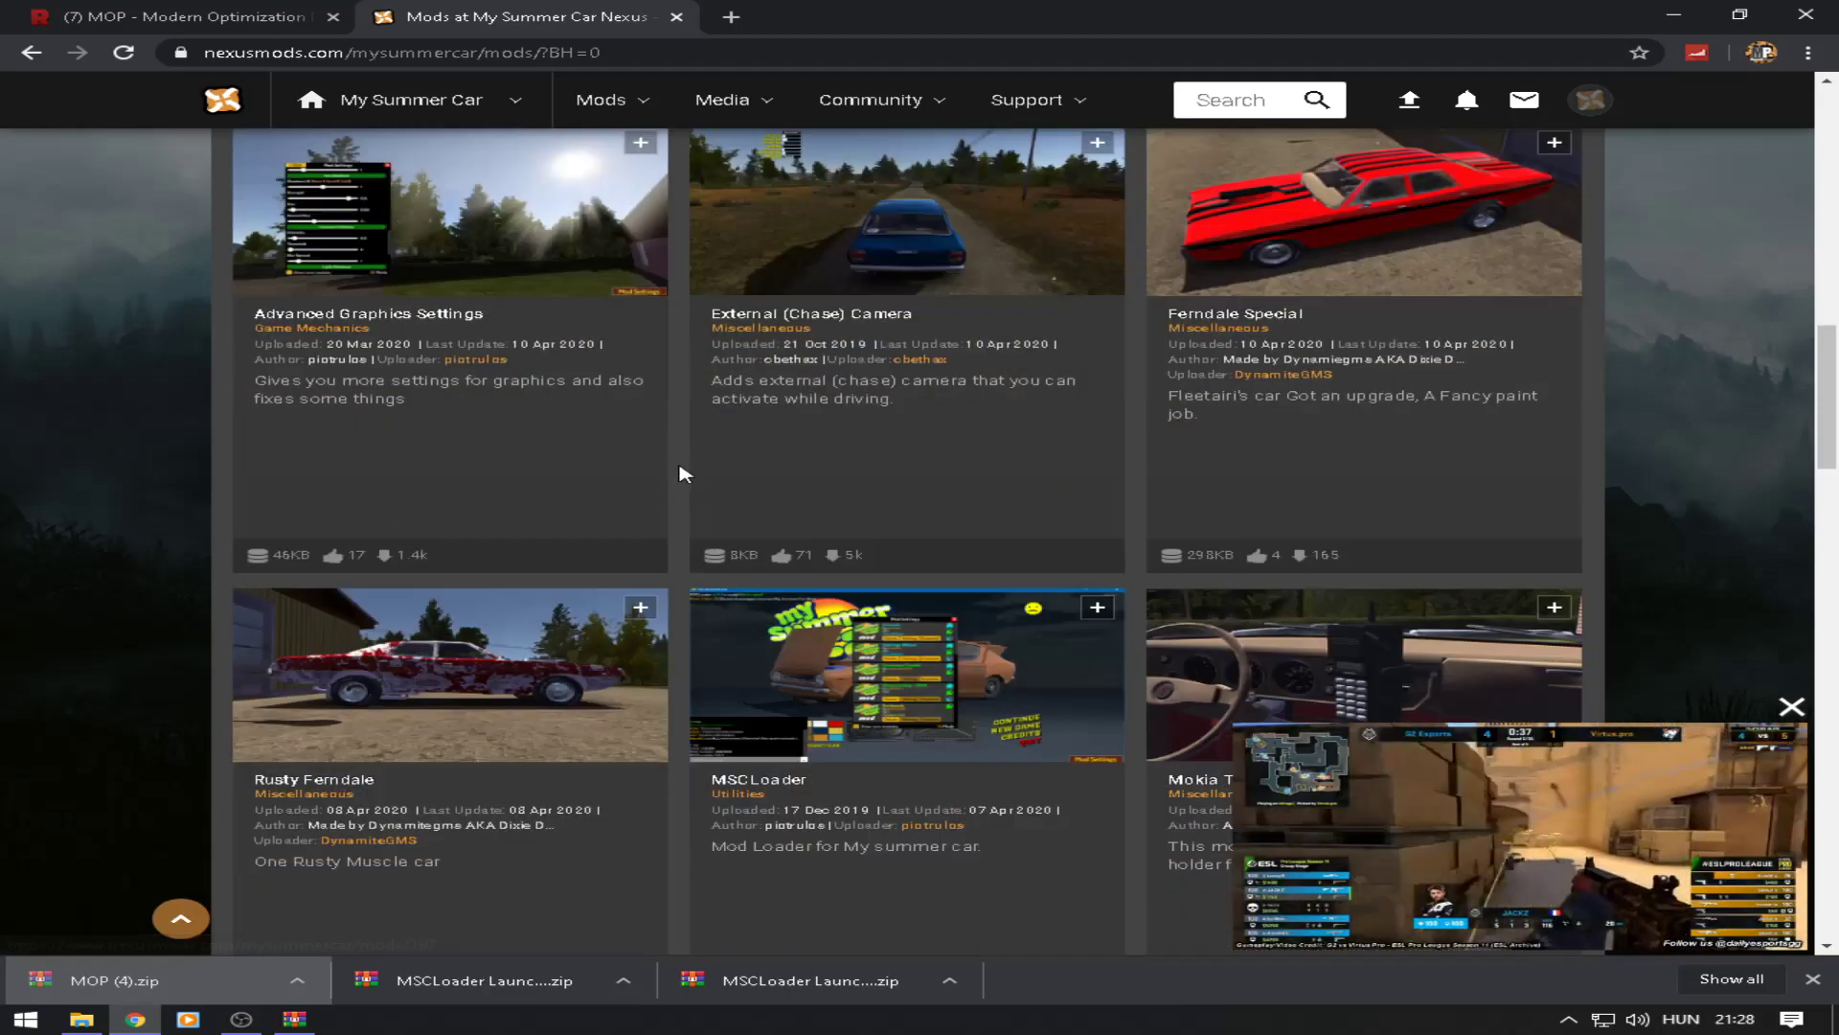
{"action": "scroll", "coordinate": [682, 473], "scroll_direction": "down", "scroll_amount": 5}
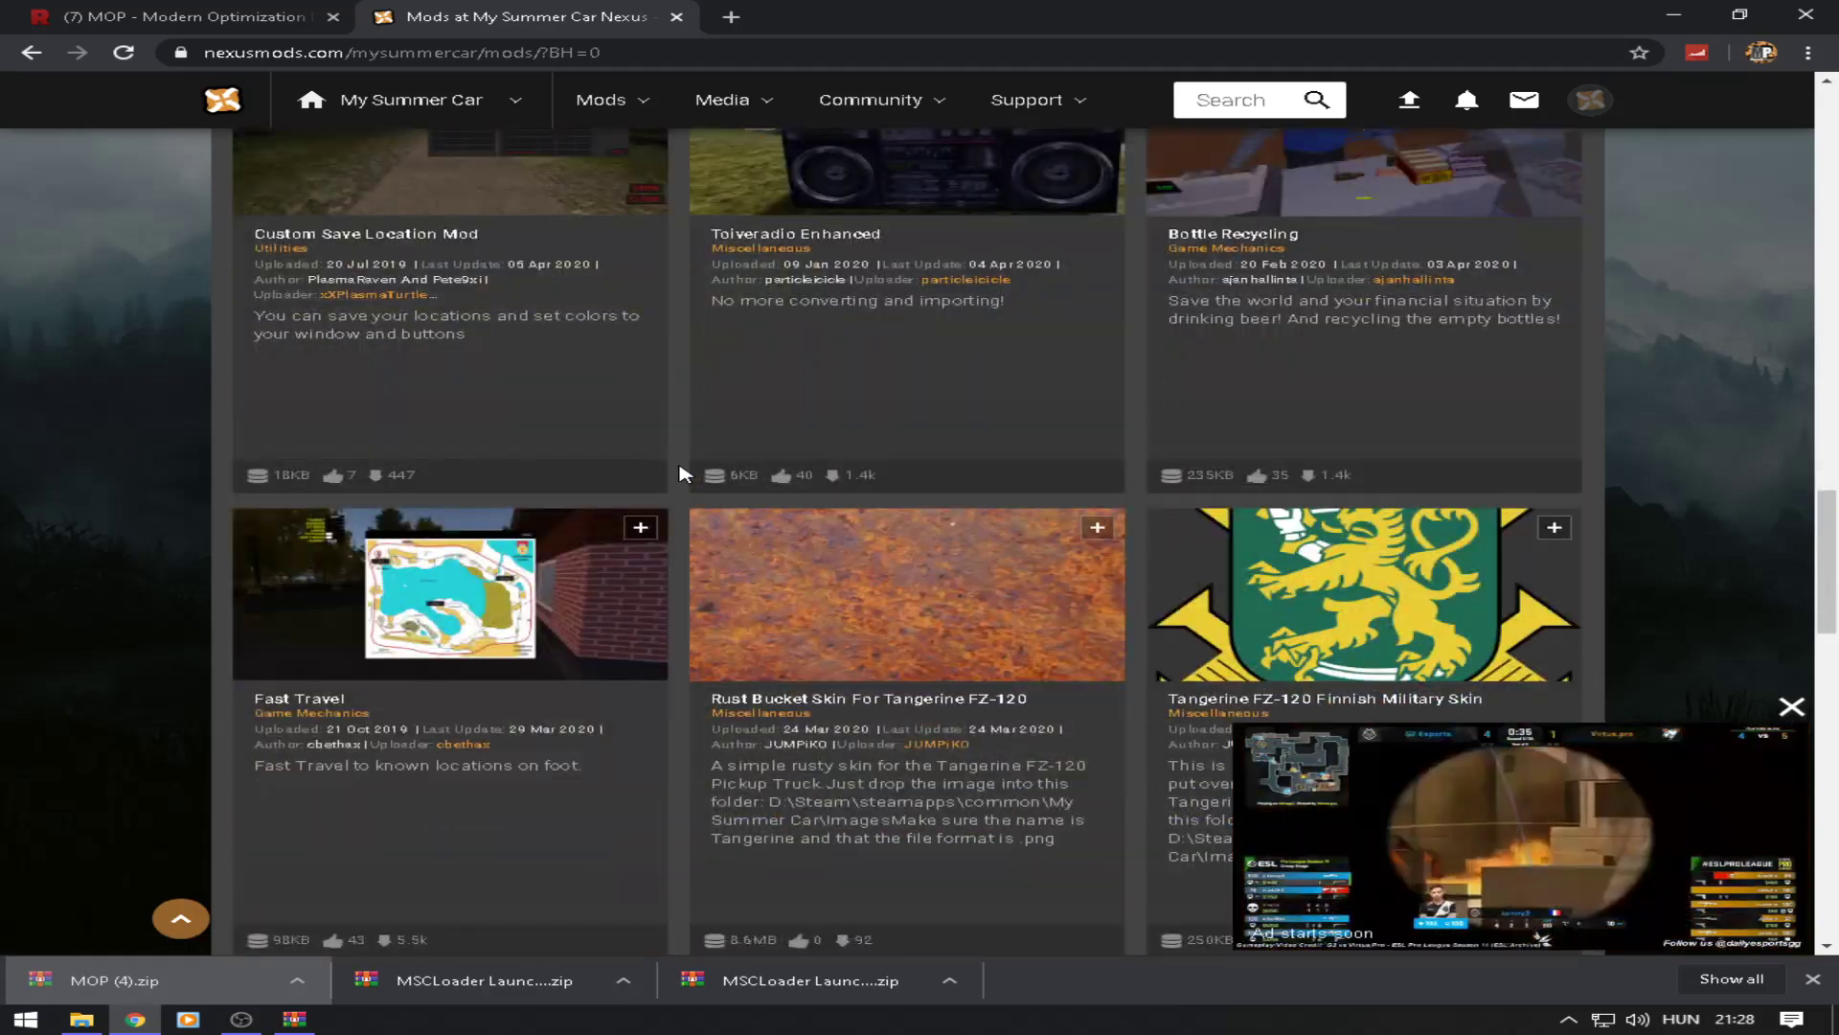
{"action": "scroll", "coordinate": [682, 473], "scroll_direction": "down", "scroll_amount": 7}
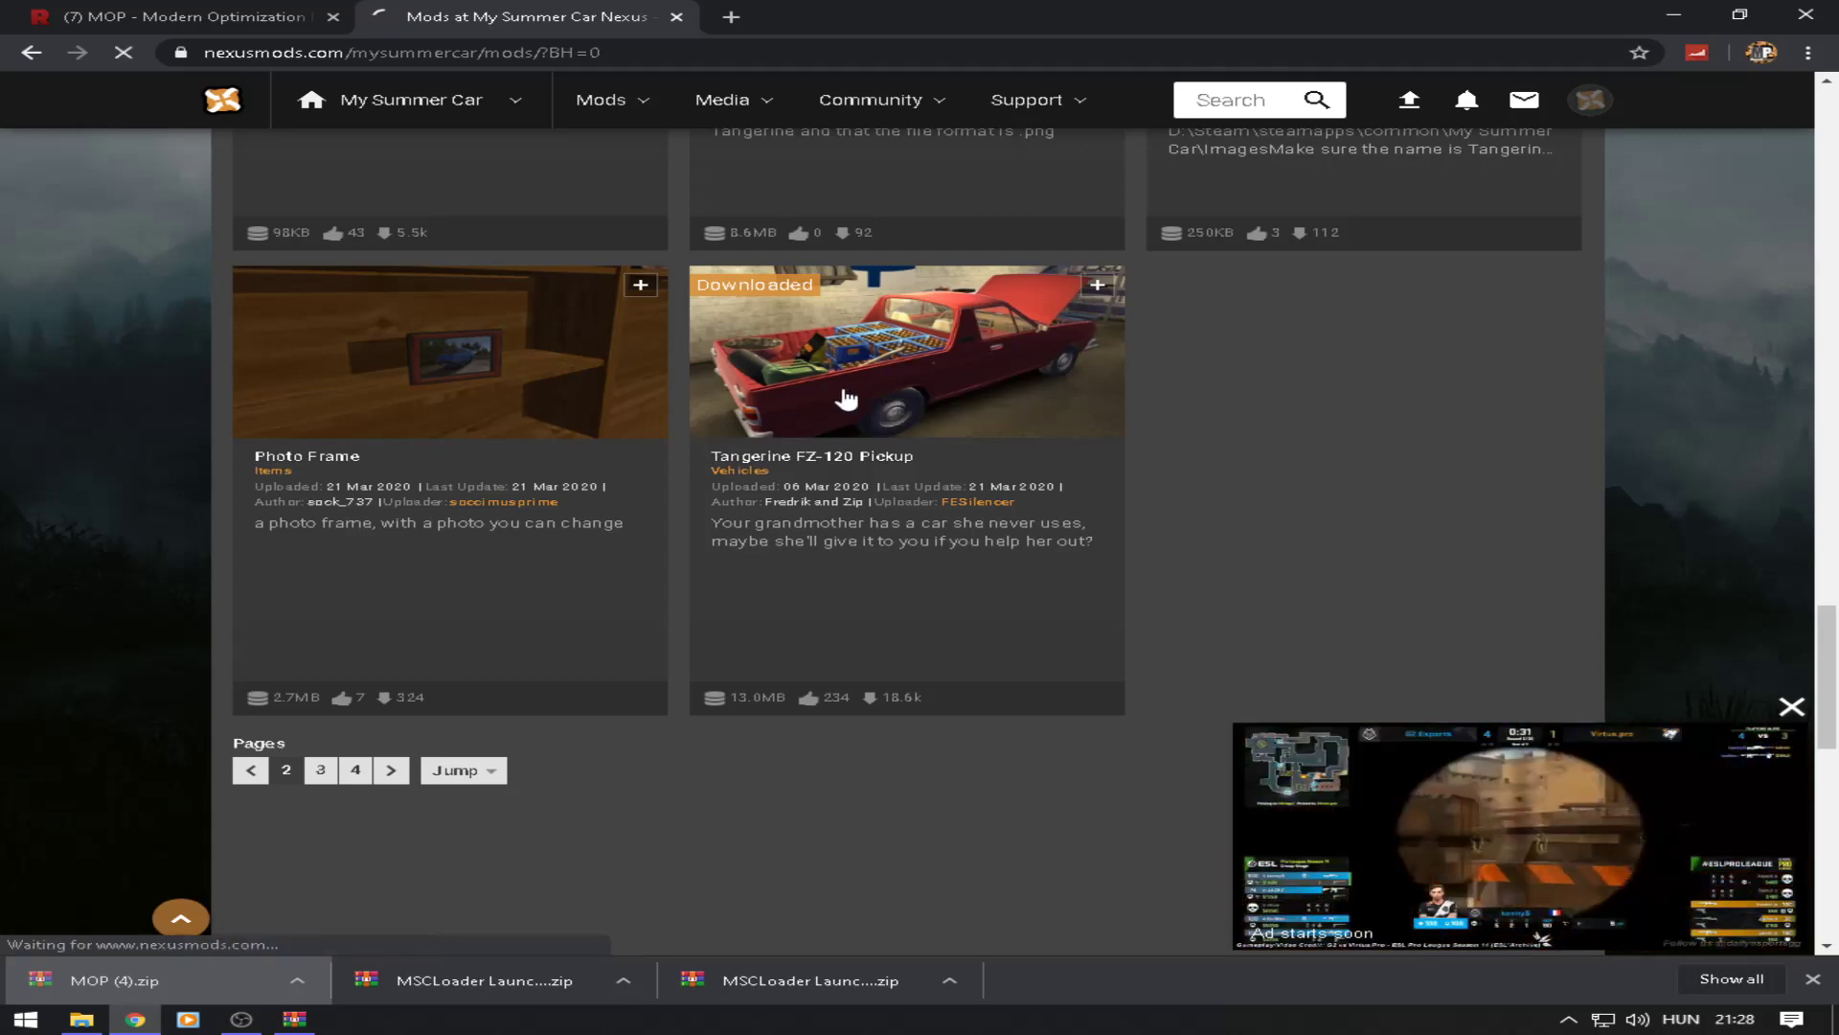
Step: Open the Tangerine FZ-120 Pickup mod page and download its file manually at the free, slow speed
{"action": "left_click", "coordinate": [846, 397]}
{"action": "scroll", "coordinate": [816, 415], "scroll_direction": "down", "scroll_amount": 3}
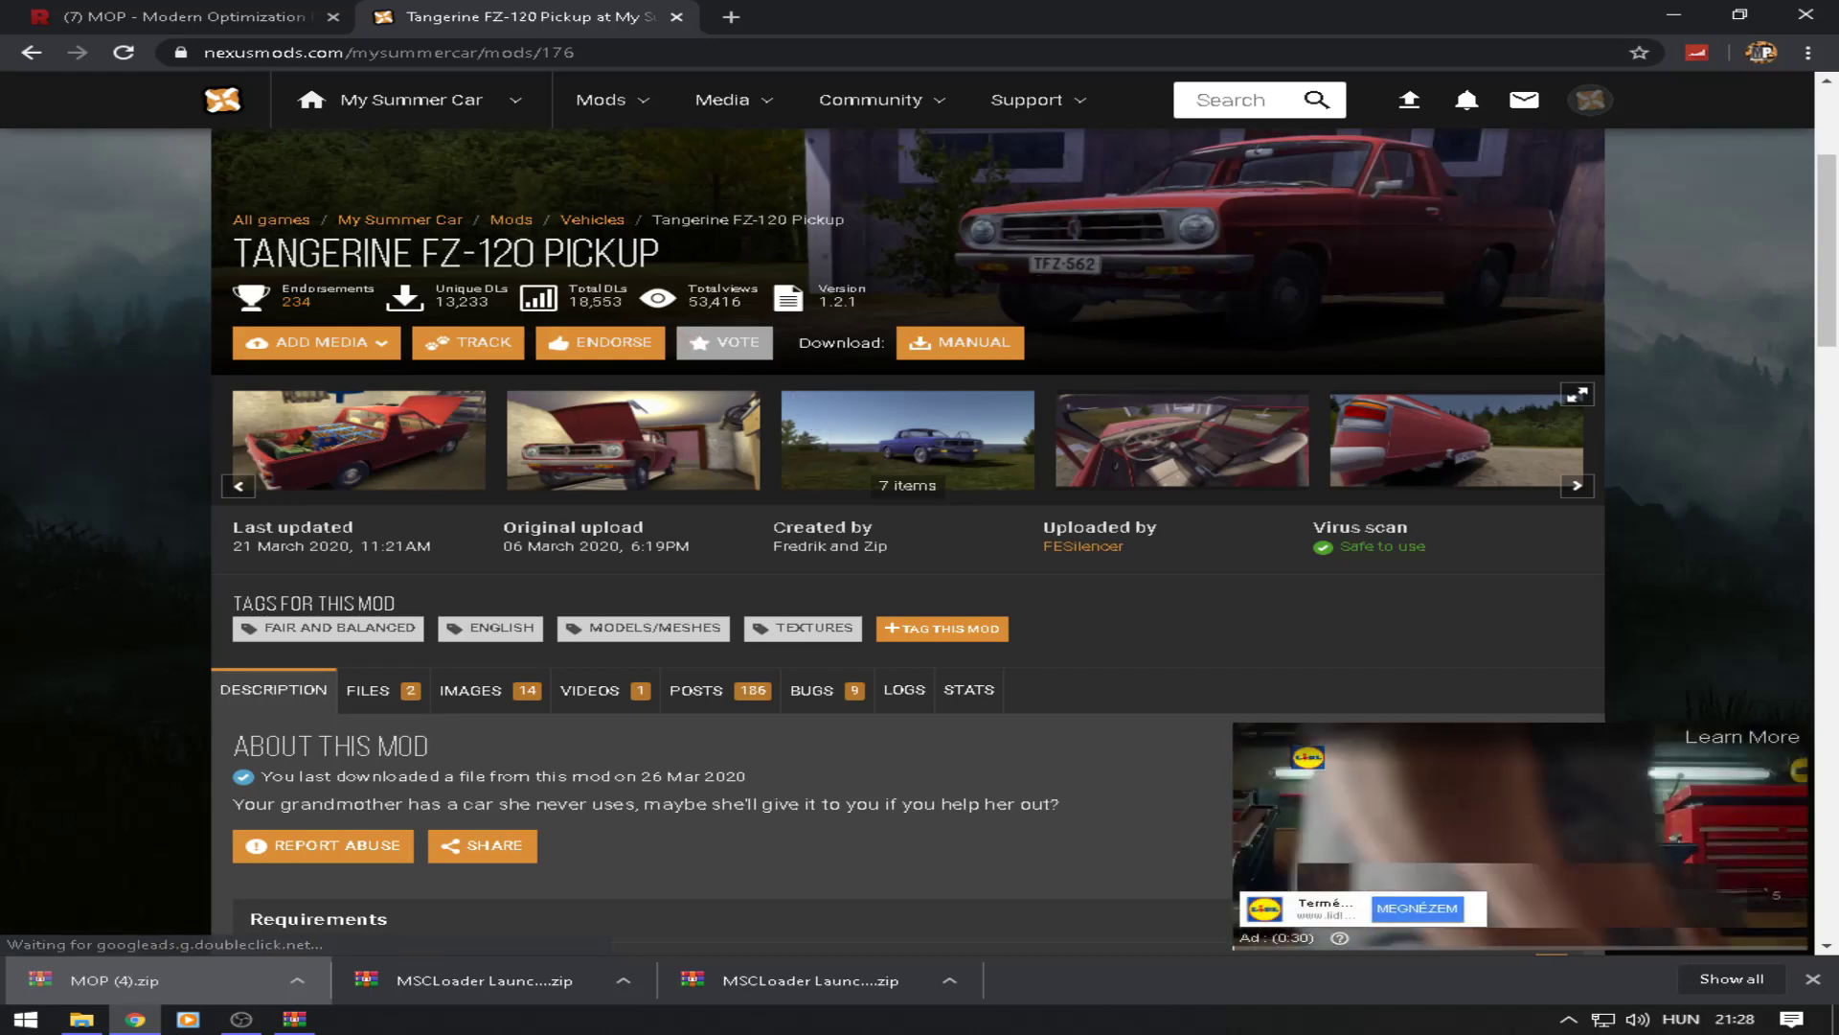
{"action": "left_click", "coordinate": [1001, 354]}
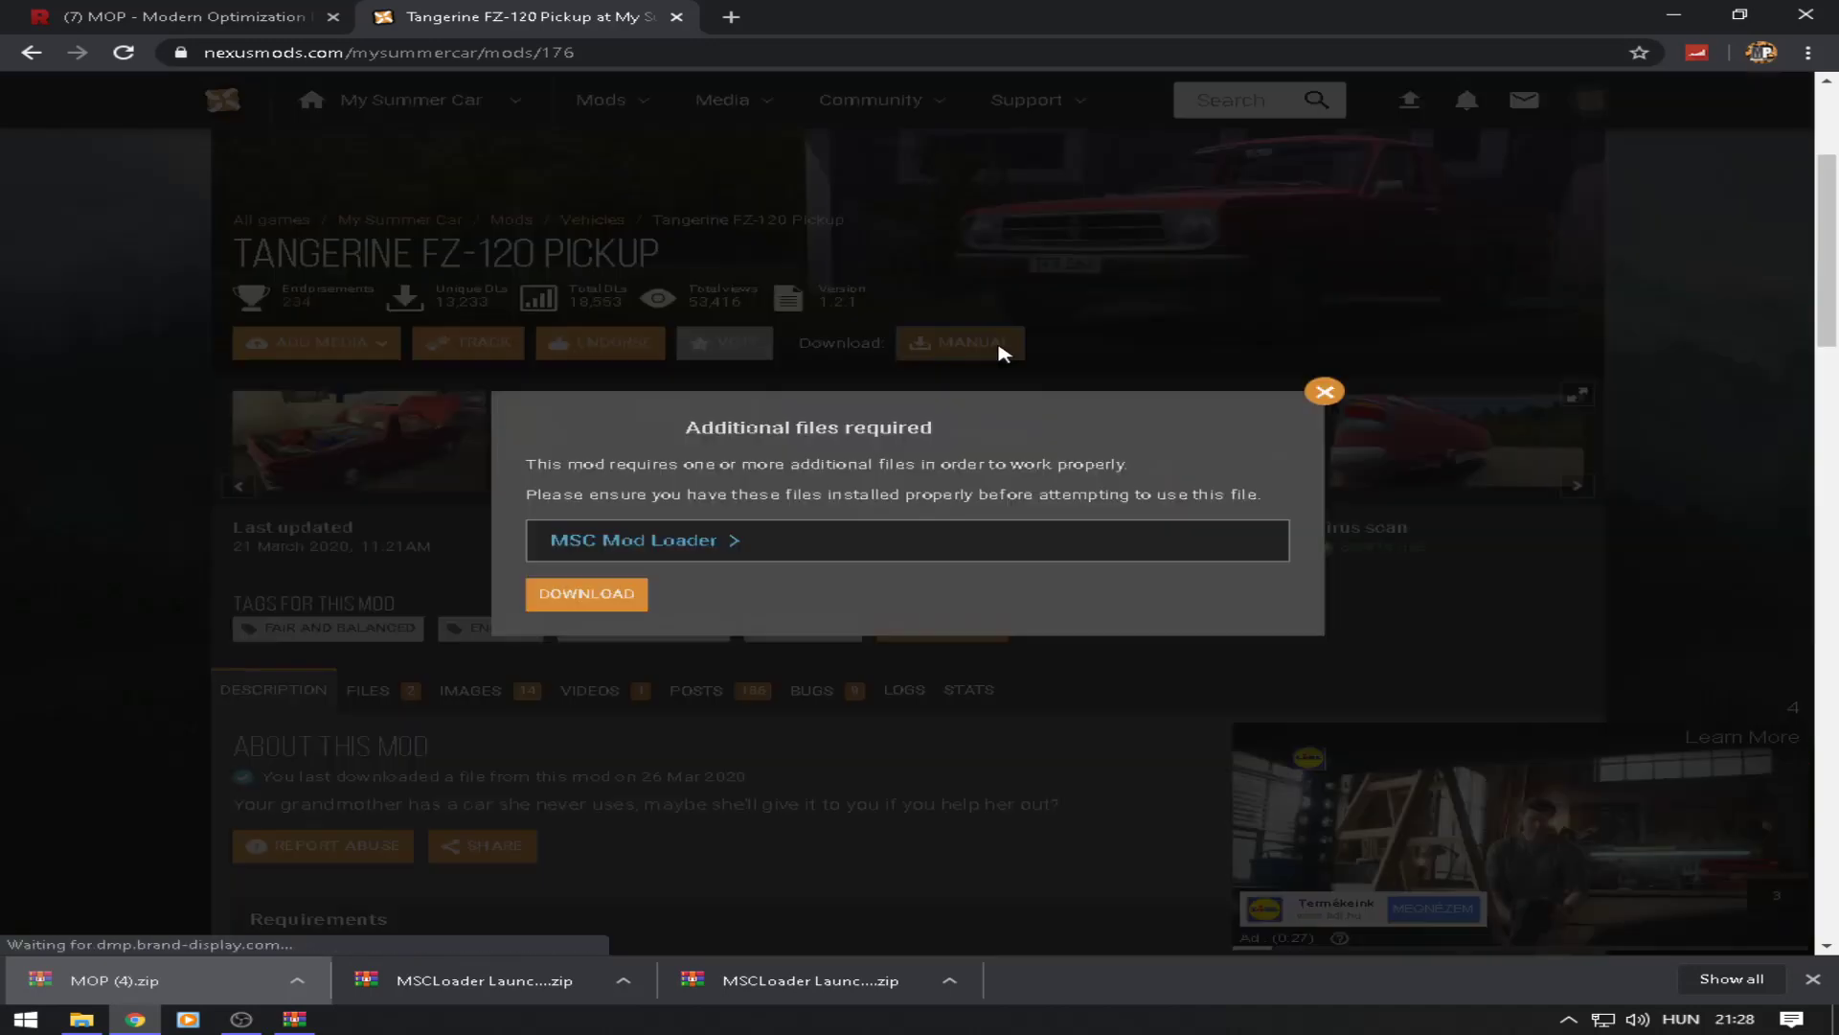
{"action": "left_click", "coordinate": [583, 595]}
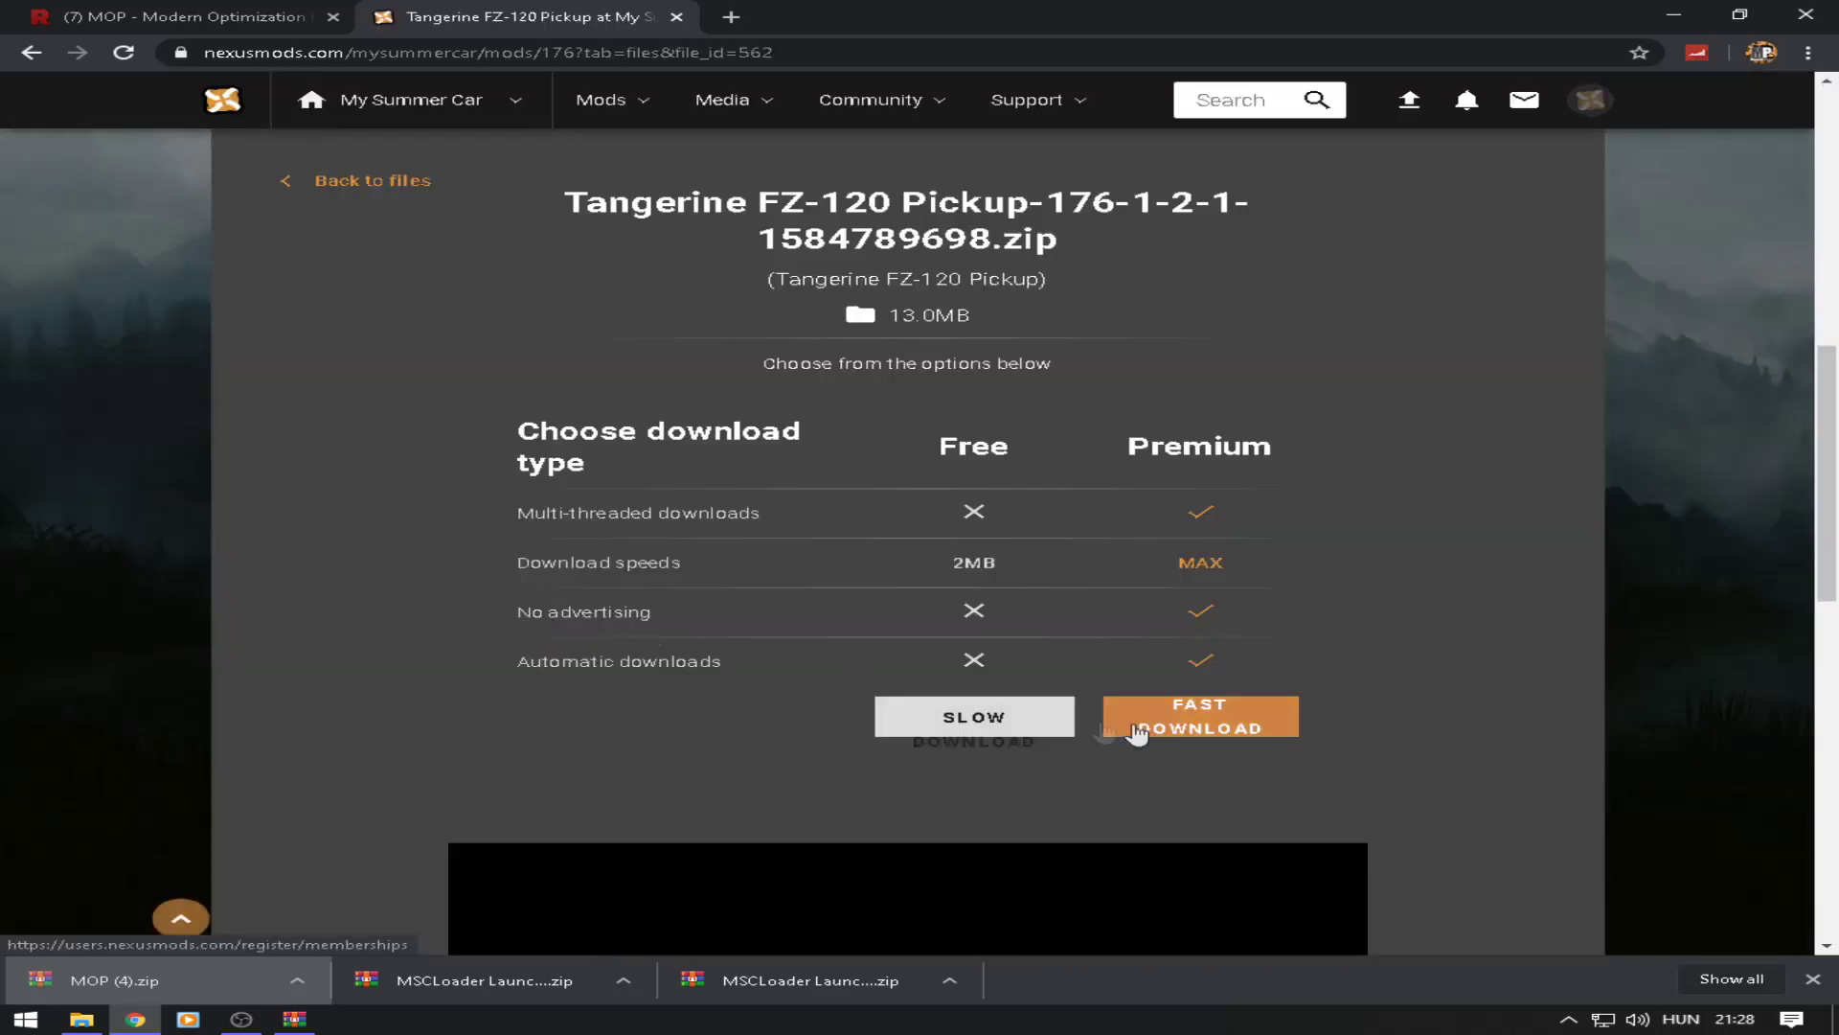
{"action": "left_click", "coordinate": [993, 728]}
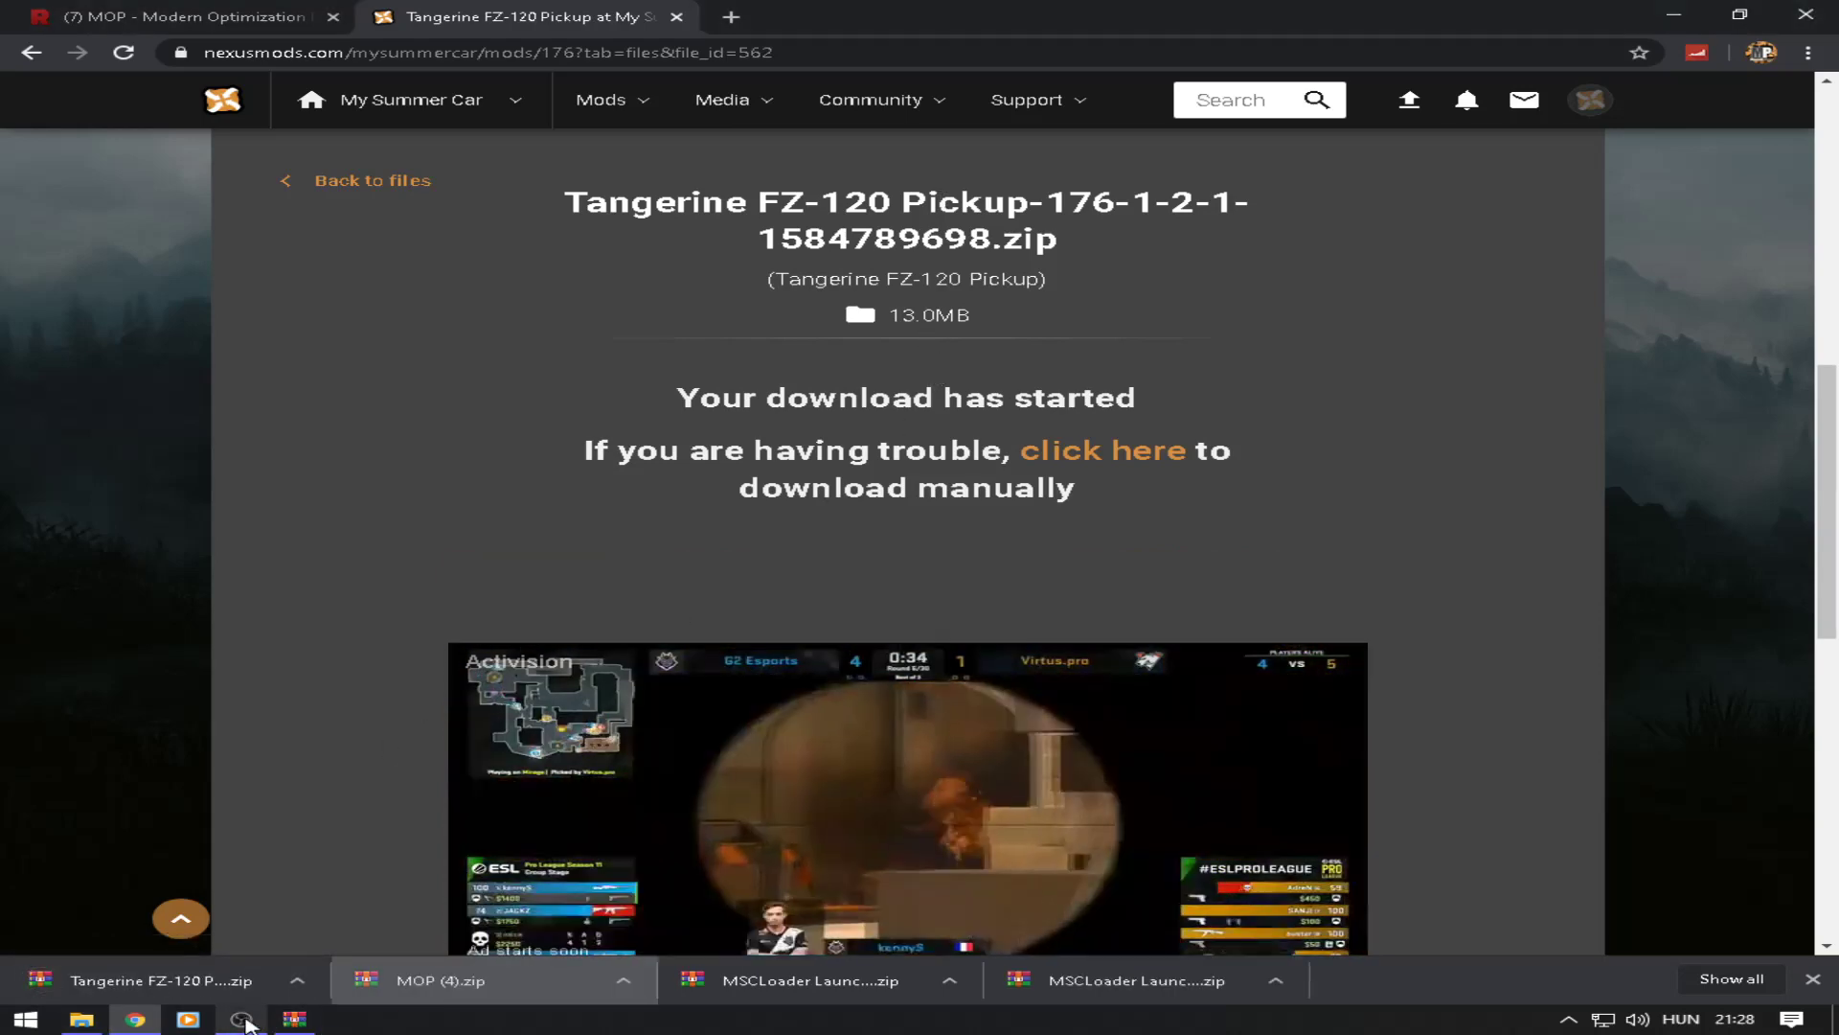
Step: Open the downloaded Tangerine FZ-120 Pickup archive in WinRAR, dismiss the trial notification and maximize the archive window
{"action": "mouse_move", "coordinate": [294, 1019]}
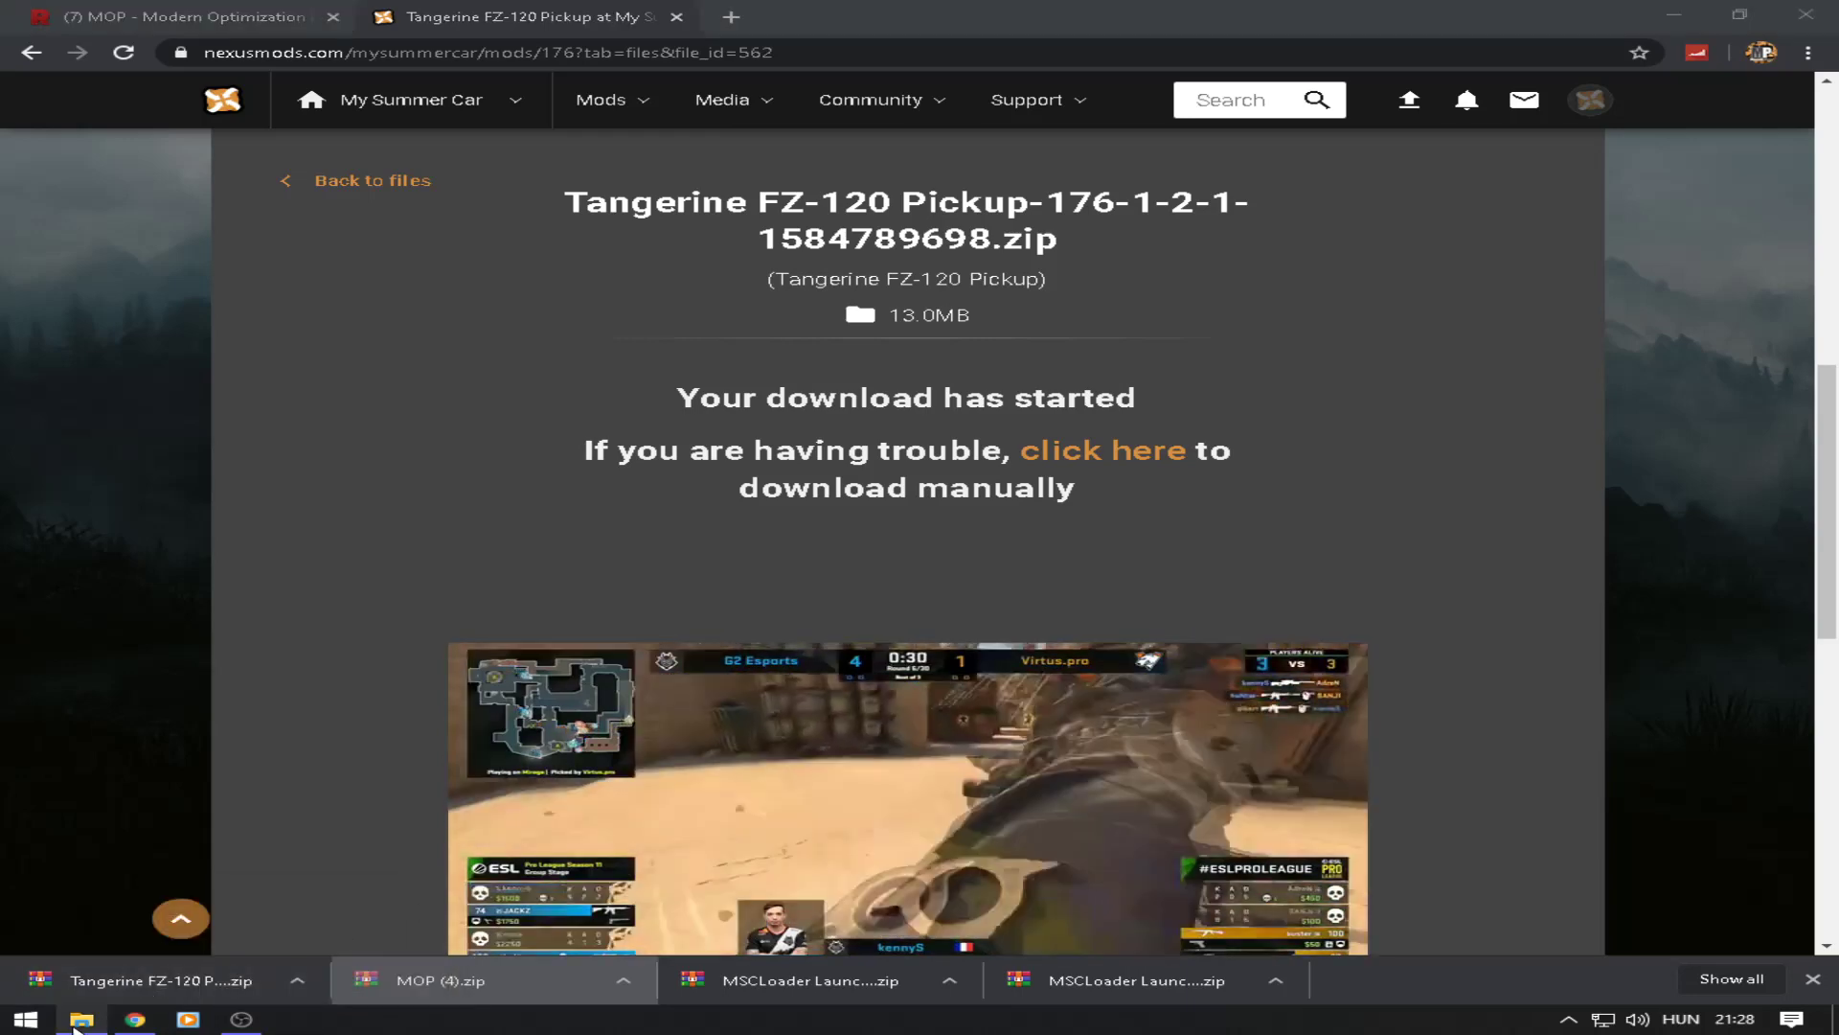
{"action": "left_click", "coordinate": [153, 979]}
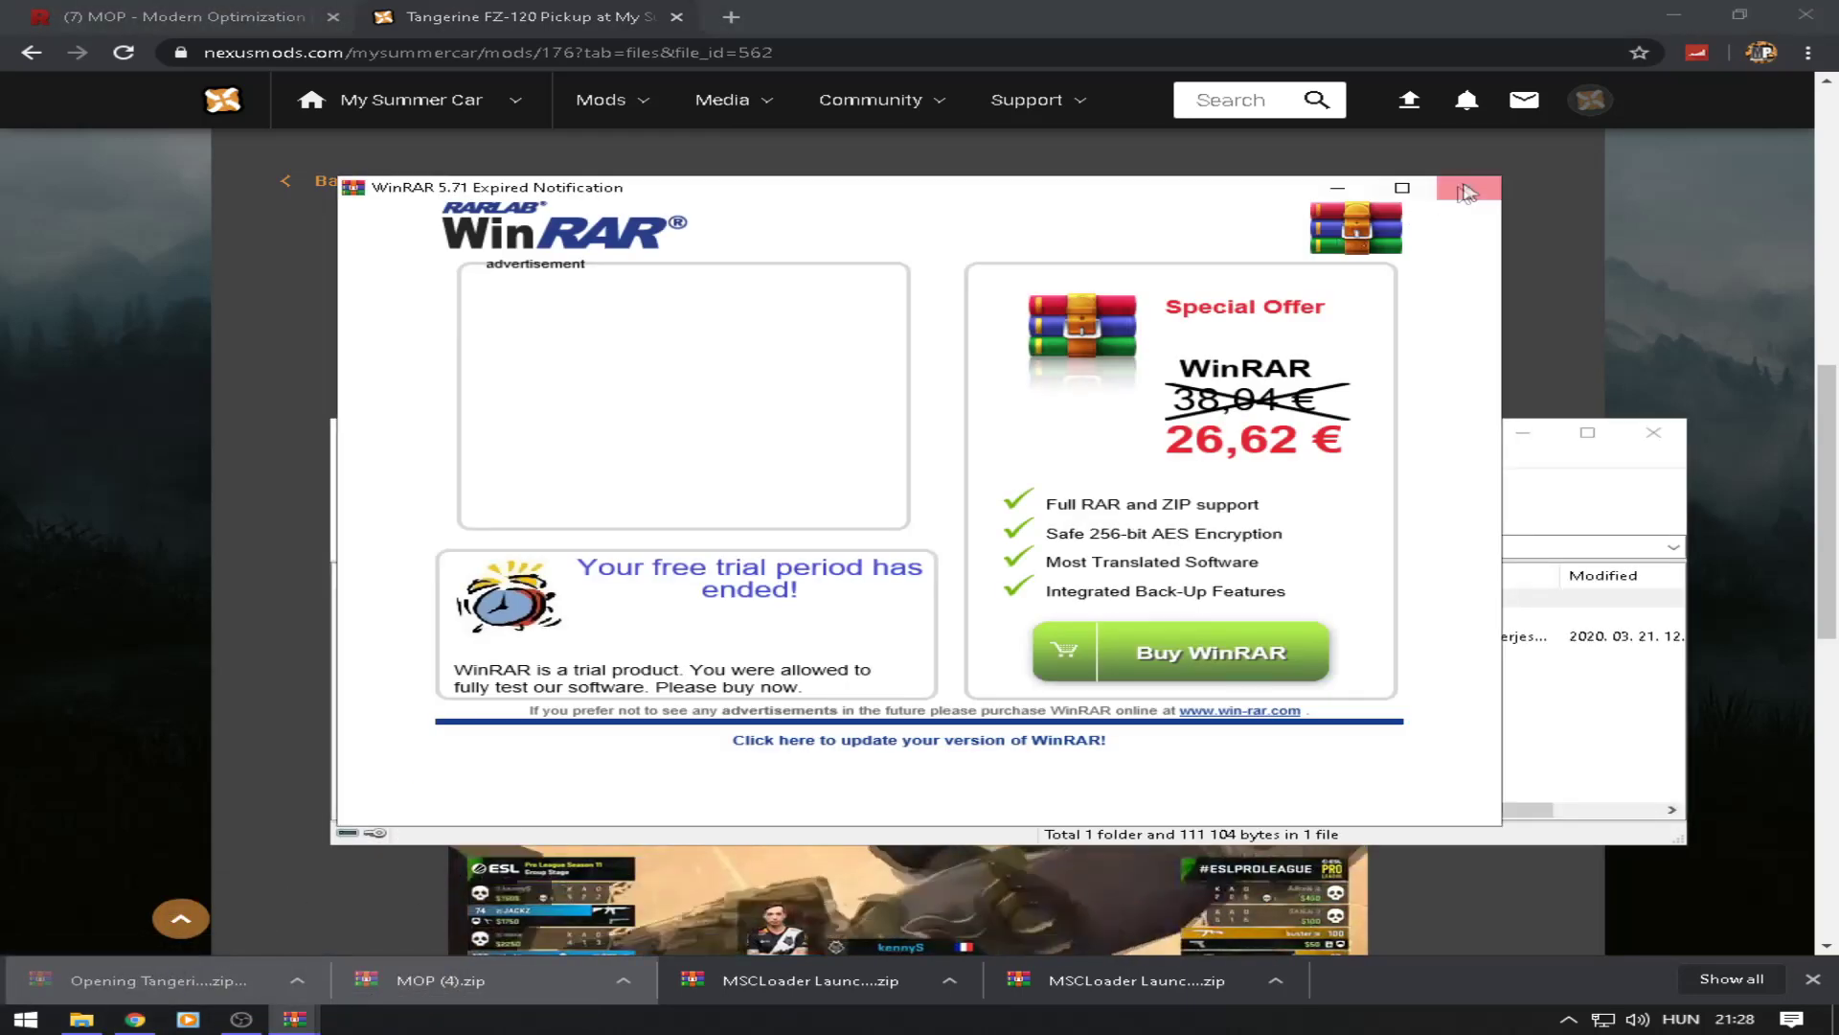
{"action": "key", "text": "Escape"}
{"action": "double_click", "coordinate": [1293, 436]}
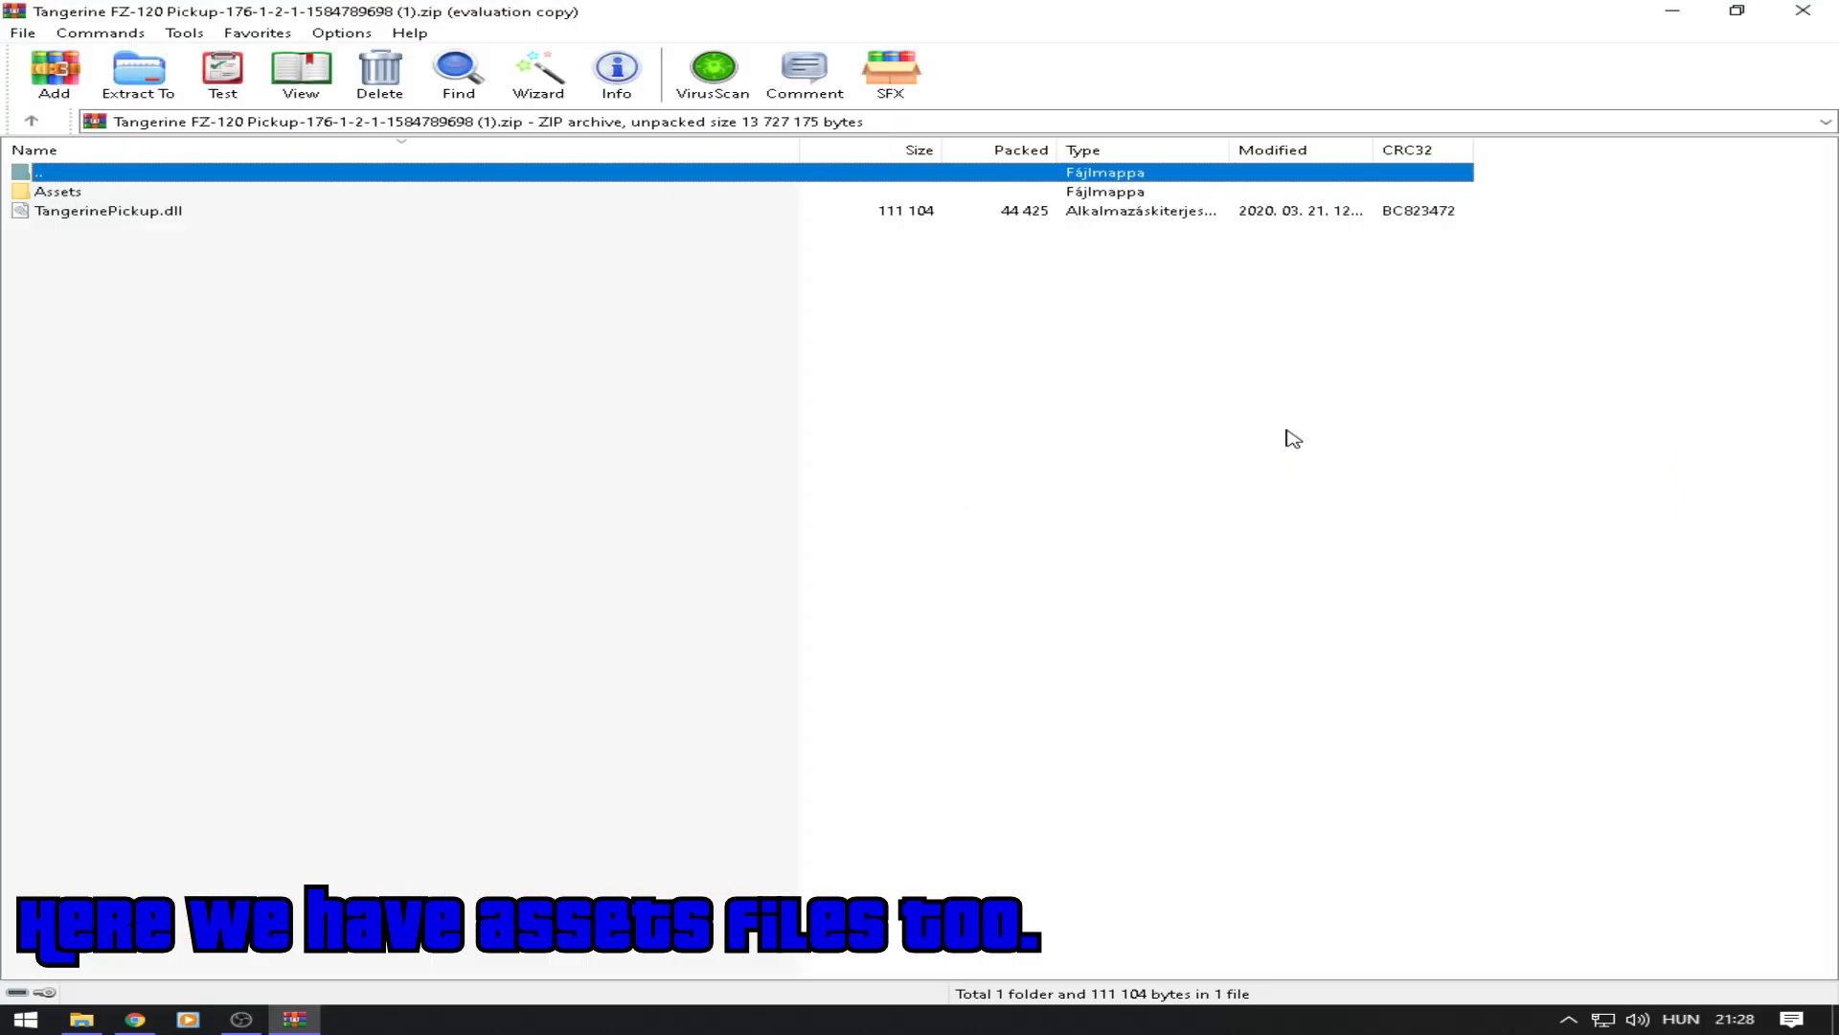
Step: Look inside the archive's Assets folder and copy its TangerinePickup folder into the Assets folder of My Summer Car's Mods folder
{"action": "double_click", "coordinate": [69, 193]}
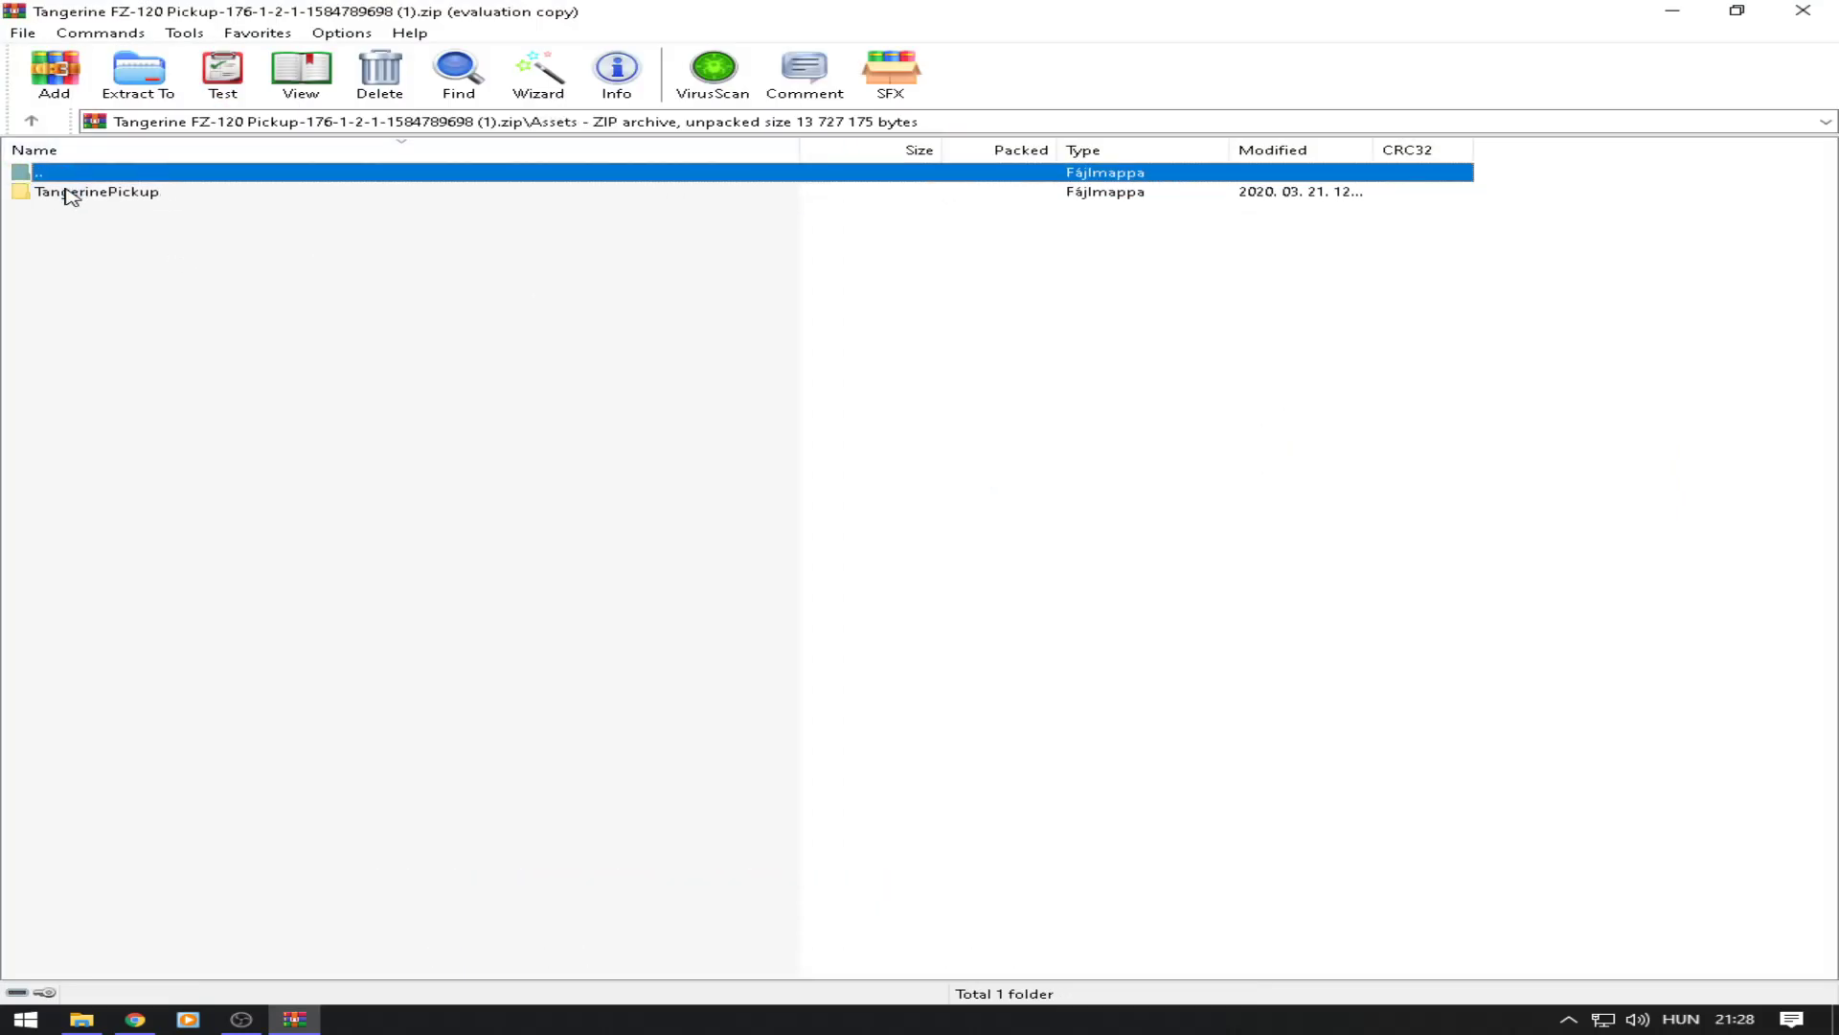
{"action": "double_click", "coordinate": [96, 190]}
{"action": "key", "text": "BackSpace"}
{"action": "left_click_drag", "start_coordinate": [80, 201], "coordinate": [127, 840]}
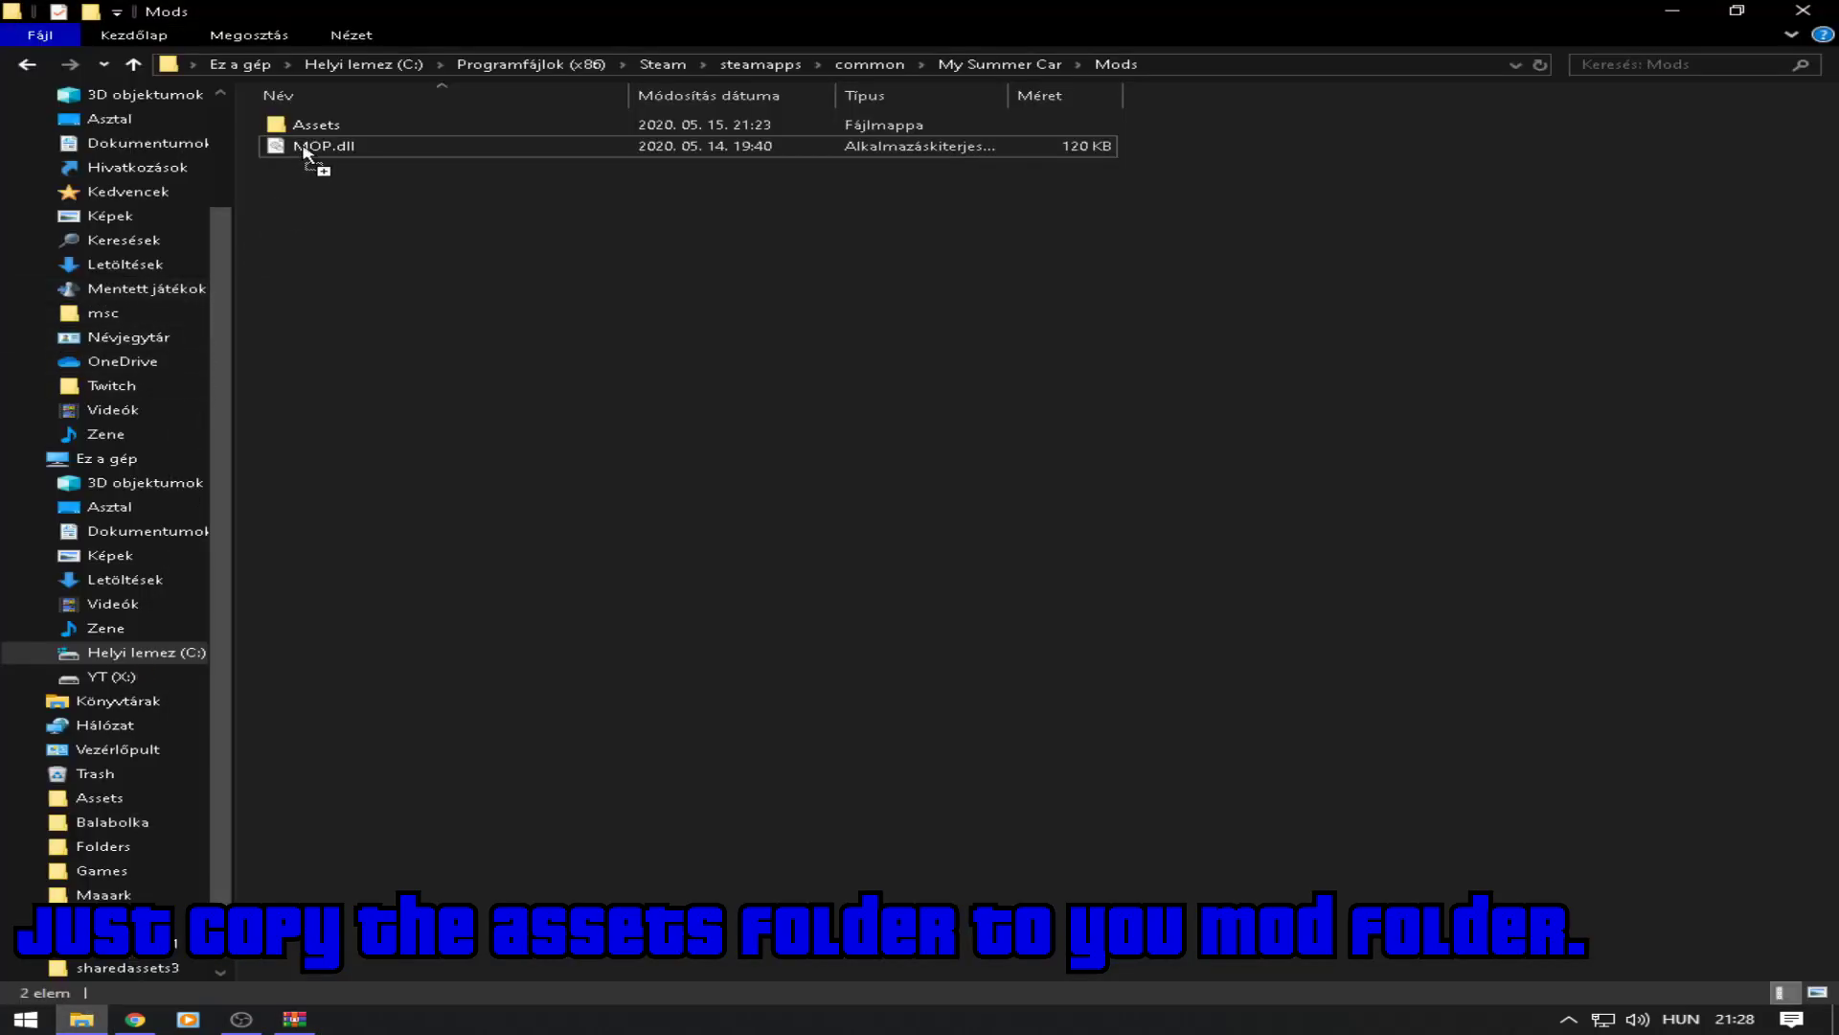
{"action": "mouse_move", "coordinate": [304, 154]}
{"action": "left_mouse_down"}
{"action": "mouse_move", "coordinate": [328, 144]}
{"action": "mouse_move", "coordinate": [308, 127]}
{"action": "left_mouse_up"}
Step: Copy TangerinePickup.dll from the archive's root into the My Summer Car Mods folder and close the folder window
{"action": "left_click", "coordinate": [306, 1023]}
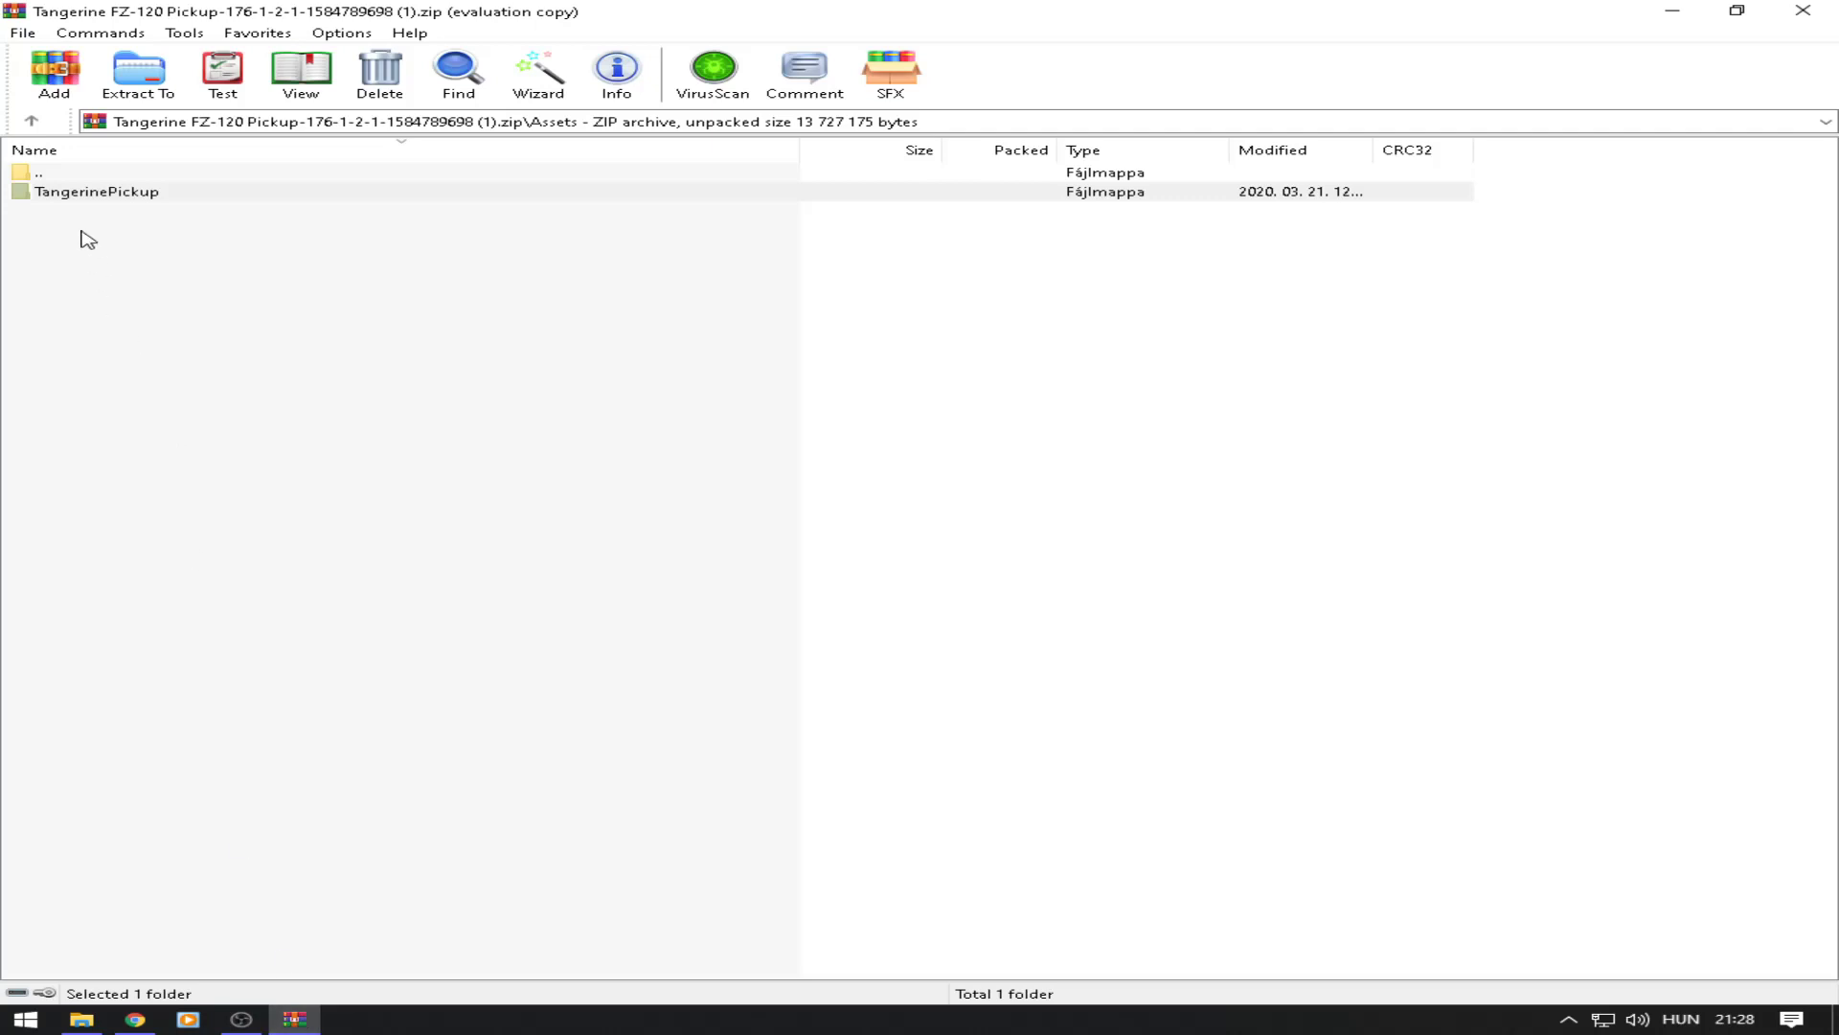
{"action": "double_click", "coordinate": [54, 172]}
{"action": "left_click_drag", "start_coordinate": [69, 212], "coordinate": [330, 199]}
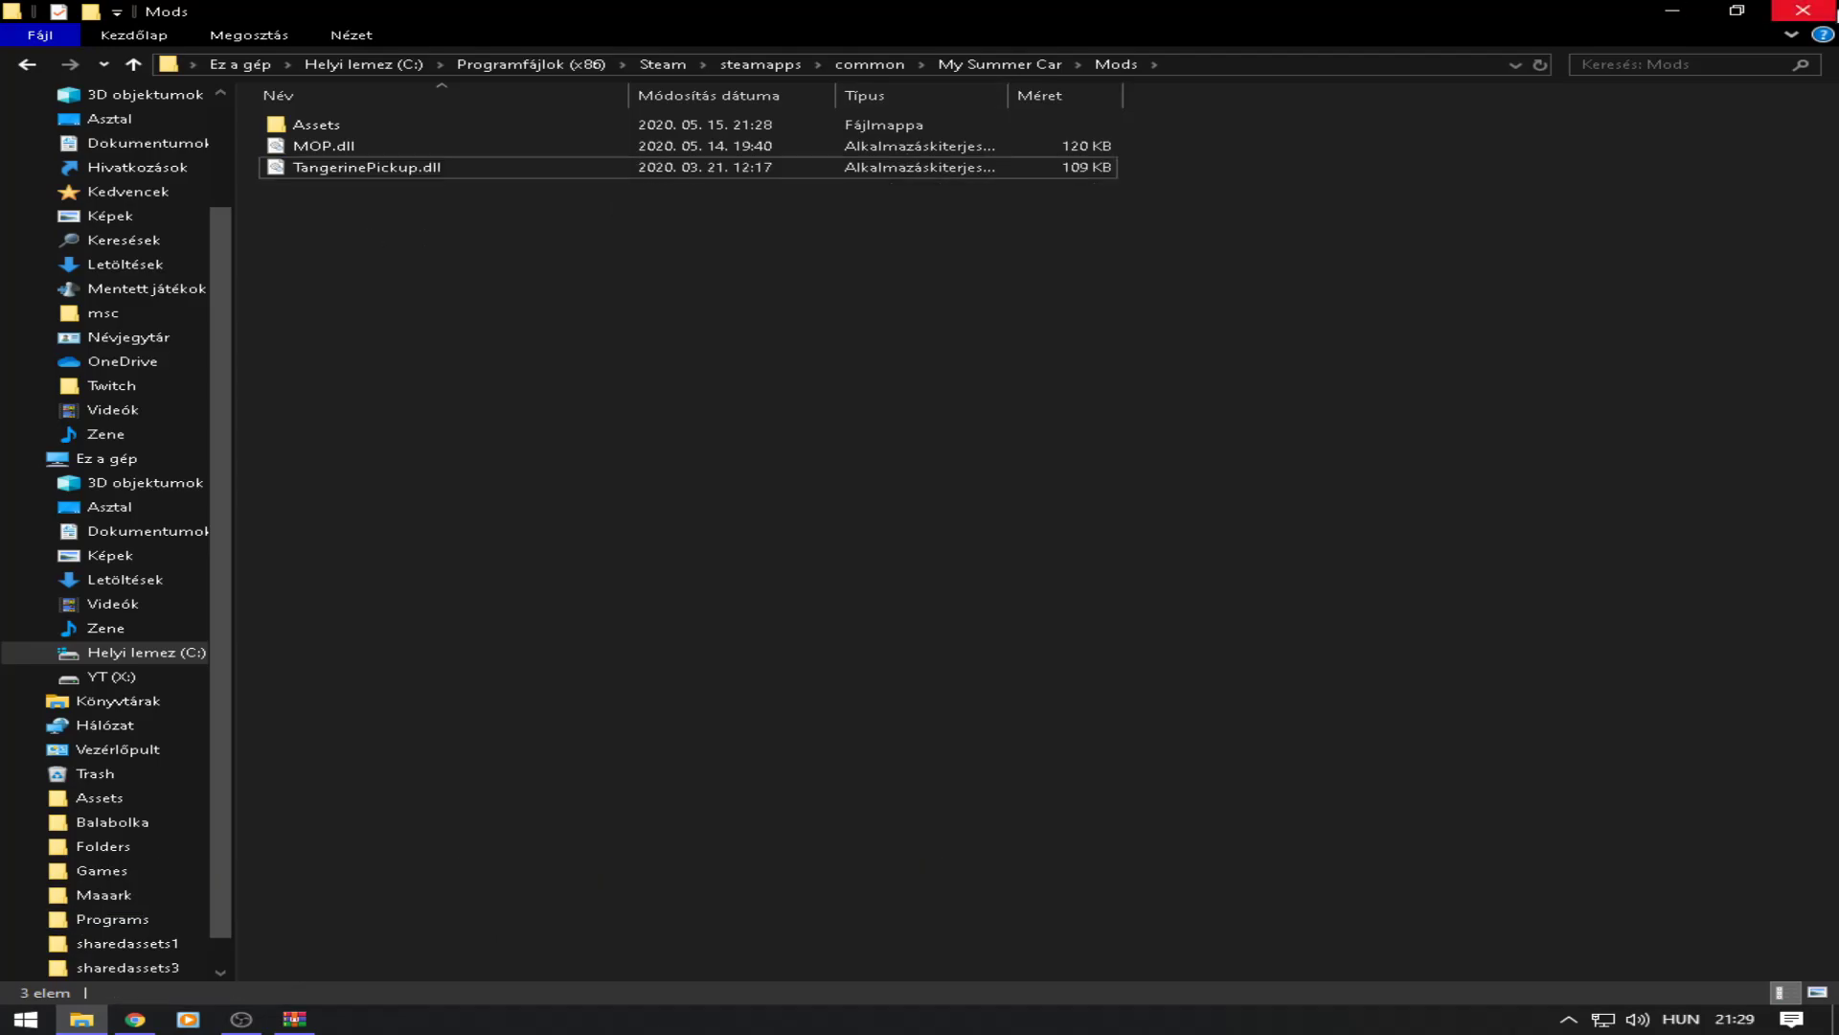
{"action": "left_click", "coordinate": [1803, 10]}
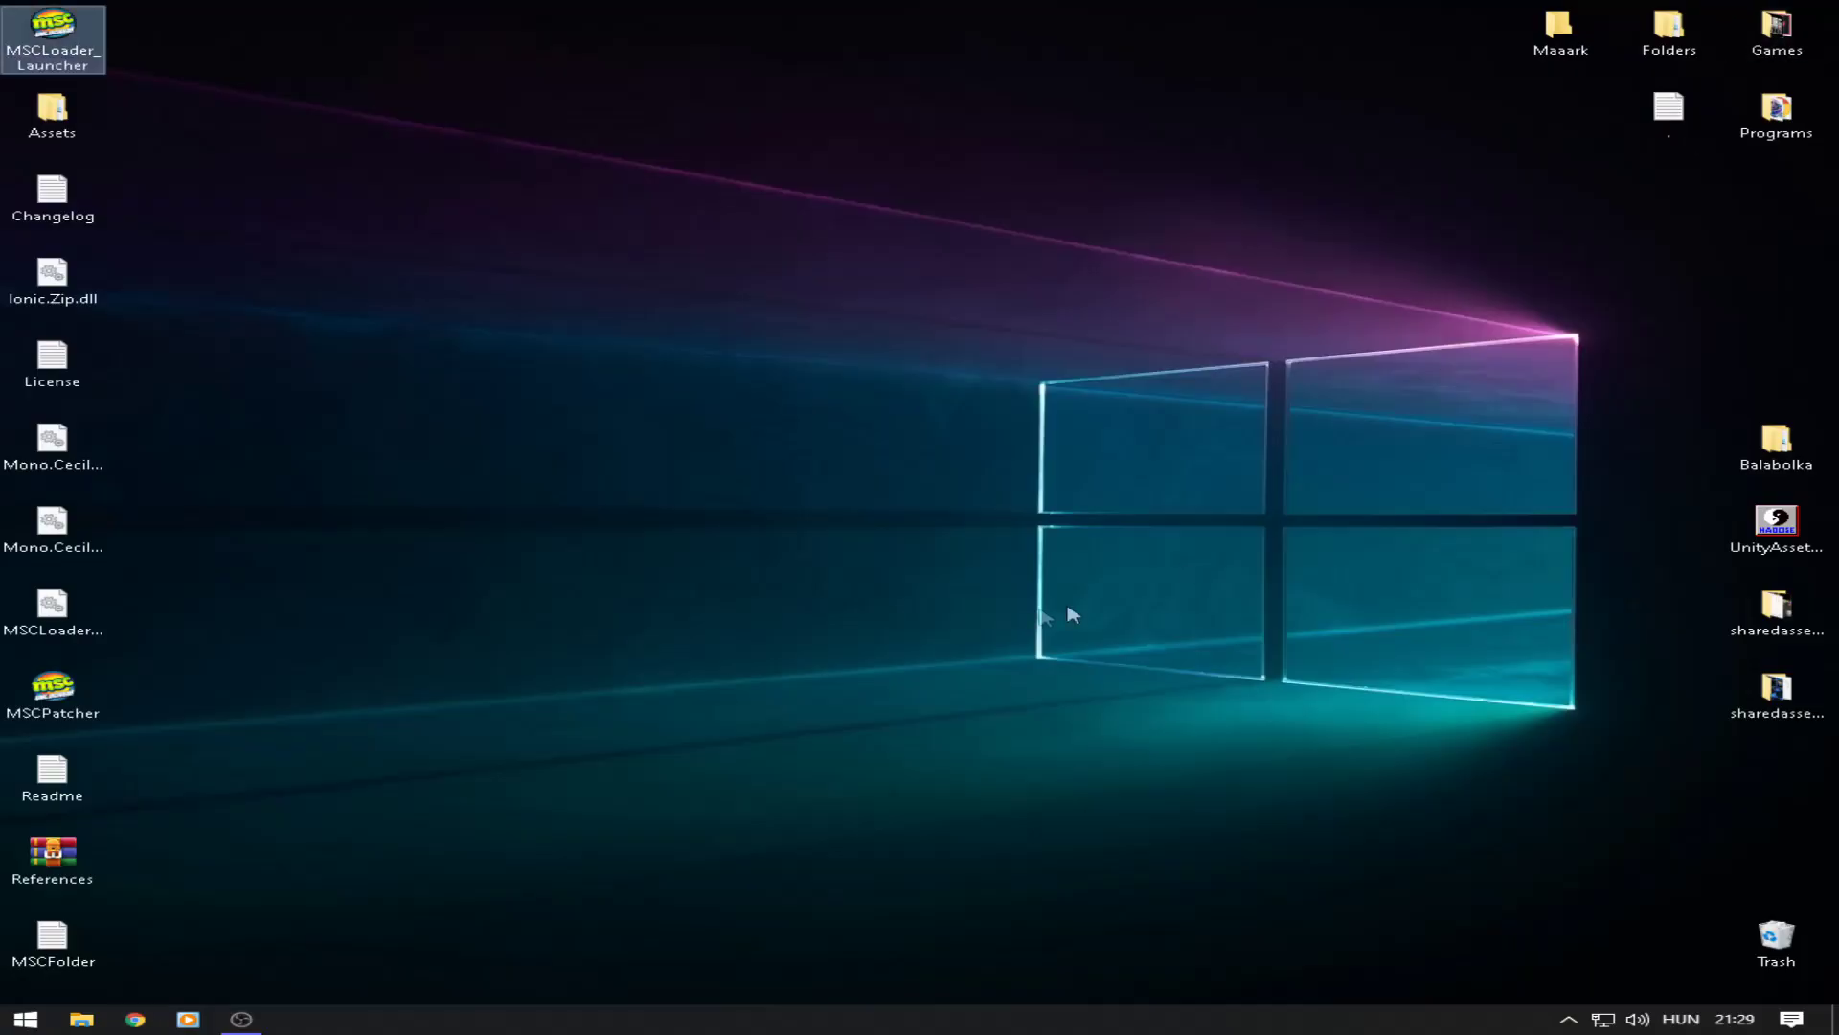
Step: Launch My Summer Car from the Games folder with the existing graphics configuration and accept the Early Access notice
{"action": "double_click", "coordinate": [1777, 29]}
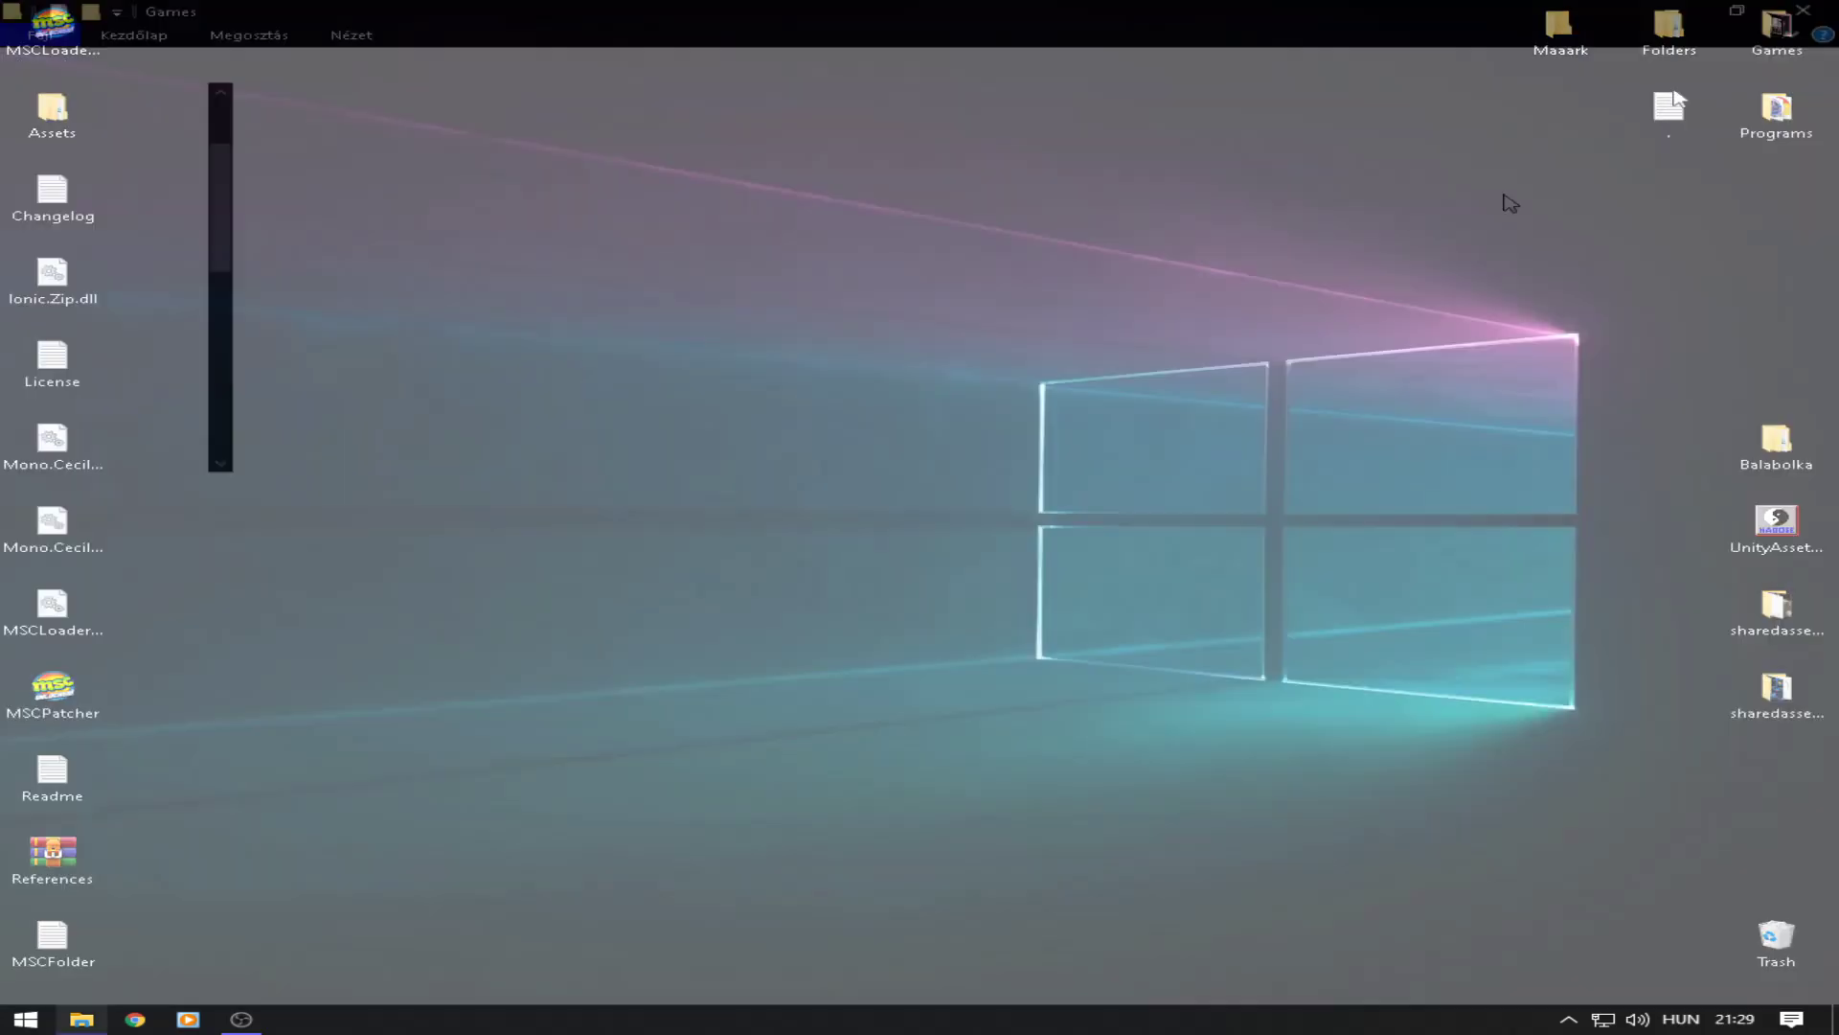
{"action": "double_click", "coordinate": [360, 403]}
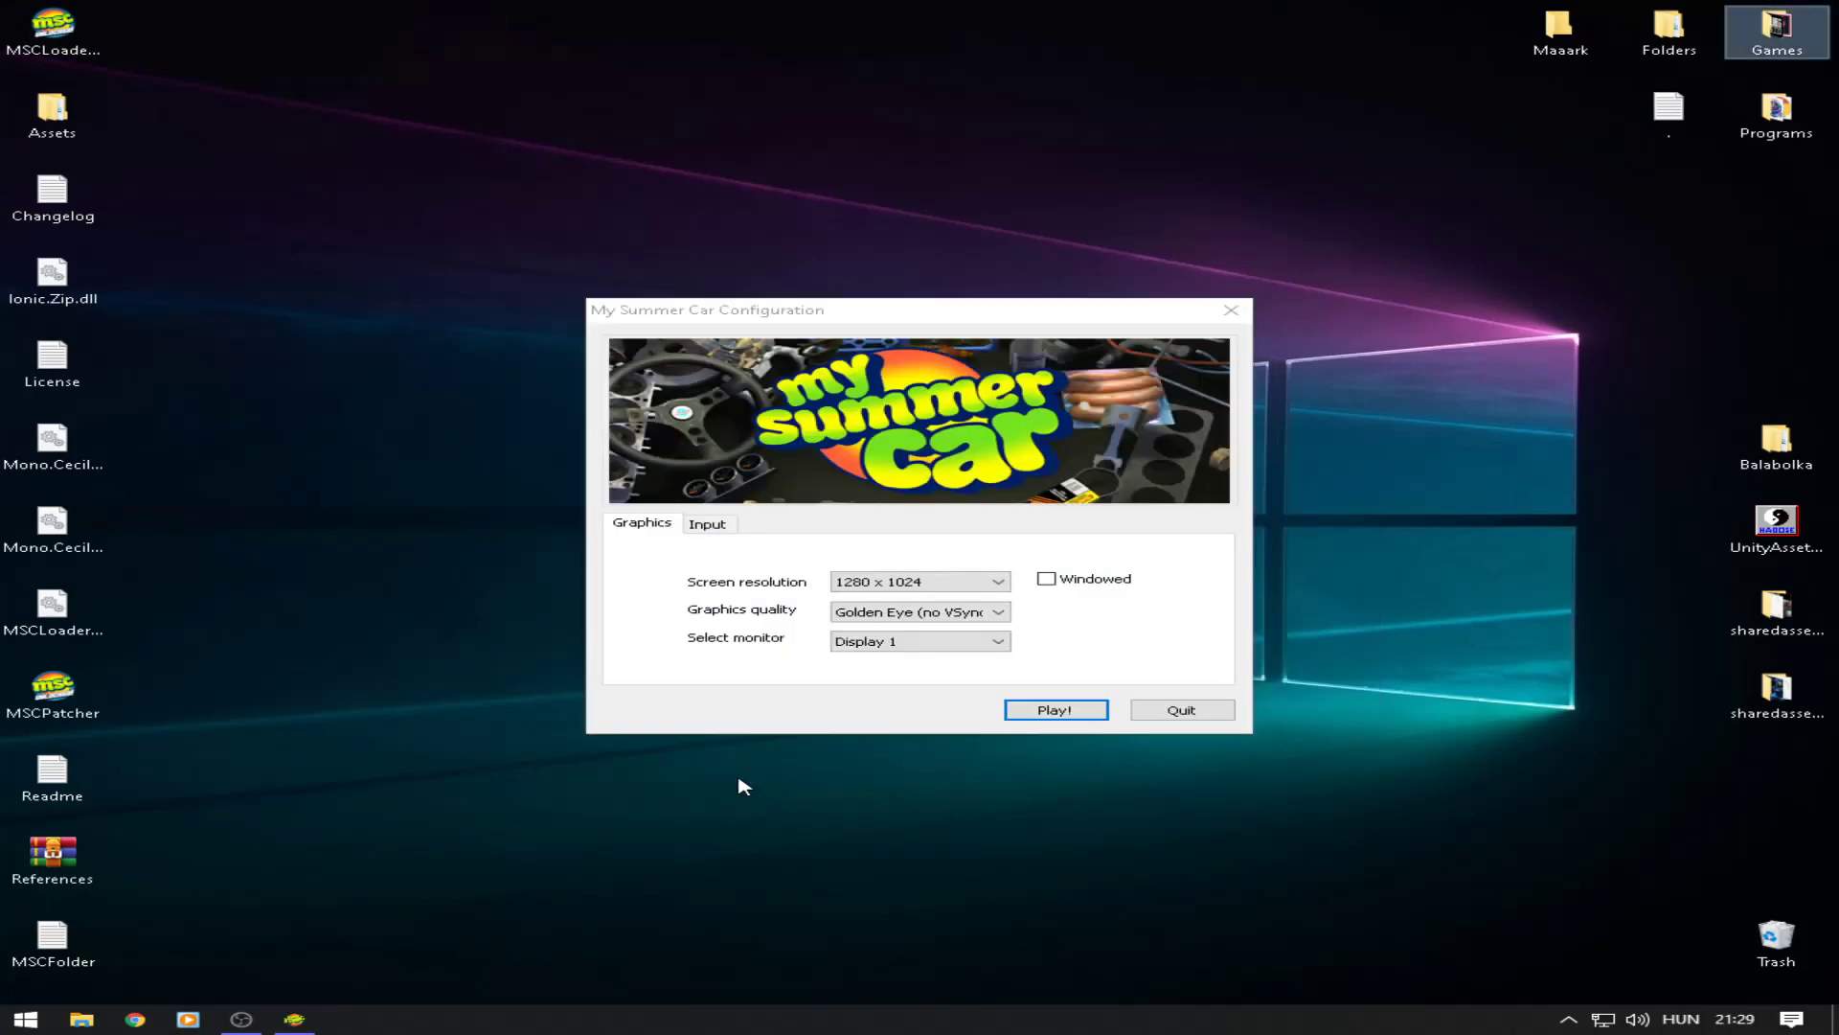
{"action": "left_click", "coordinate": [1053, 710]}
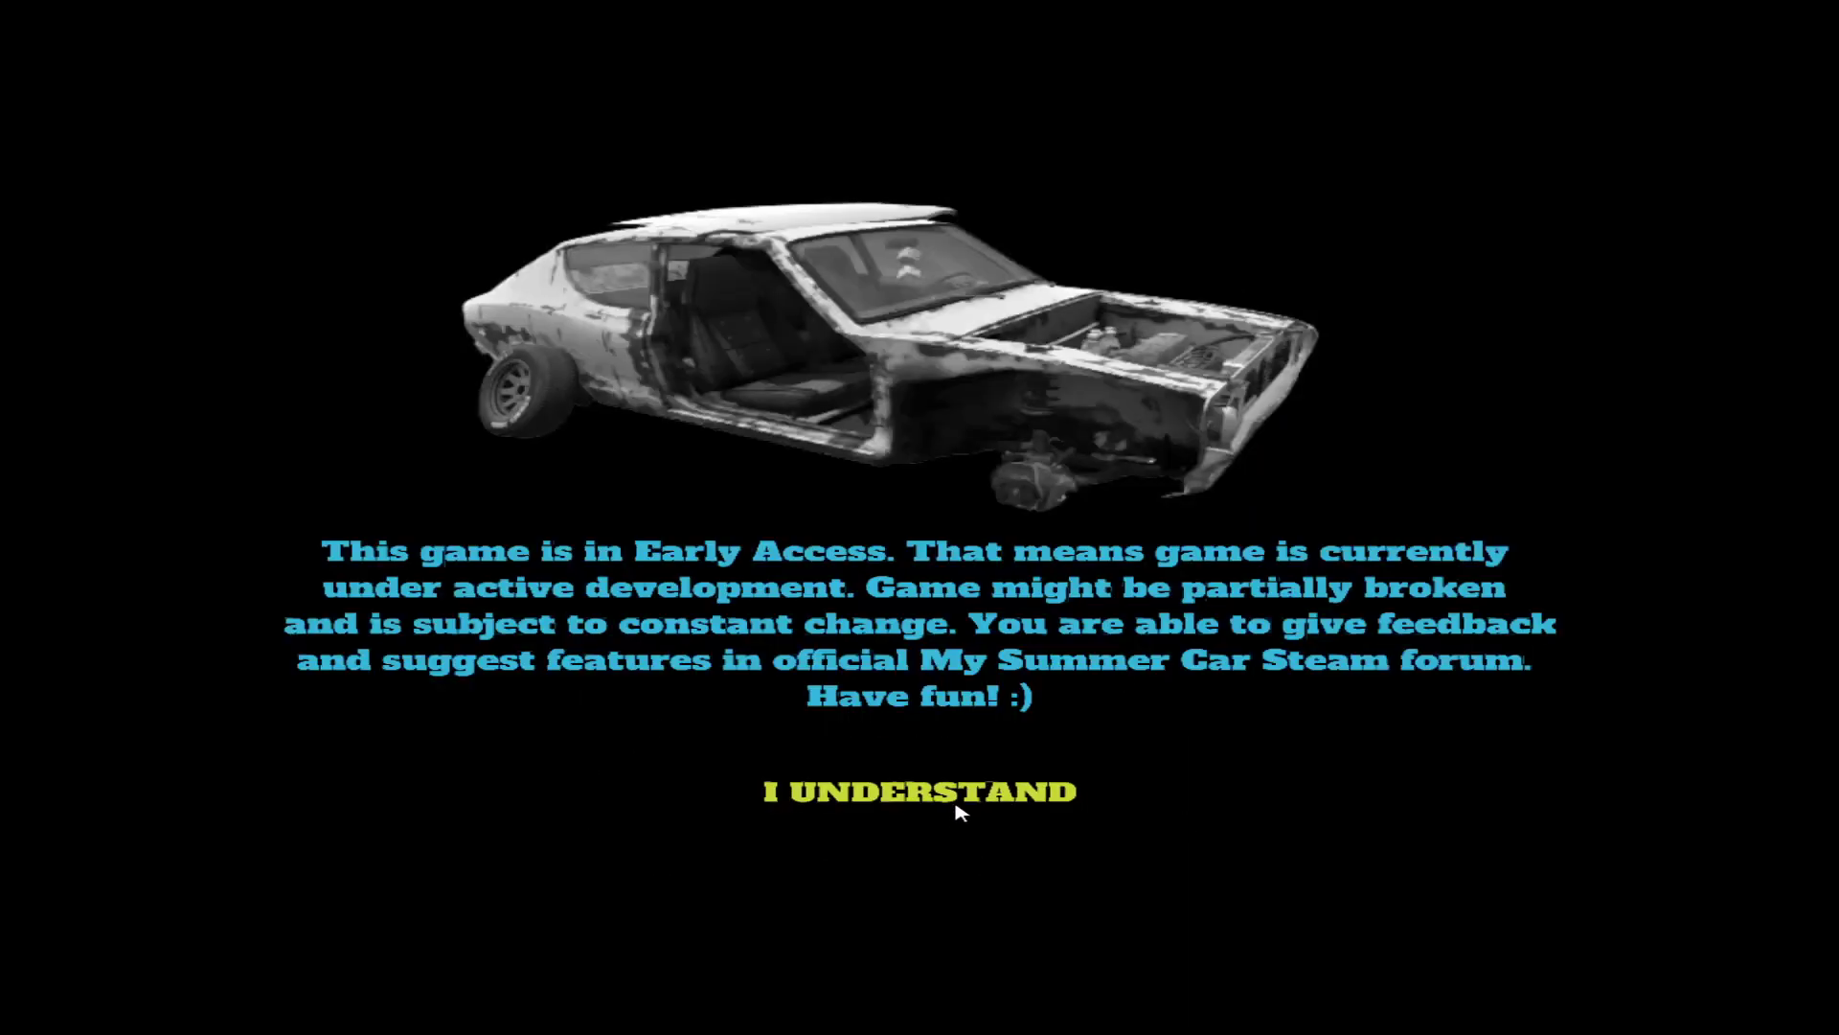
{"action": "left_click", "coordinate": [957, 807]}
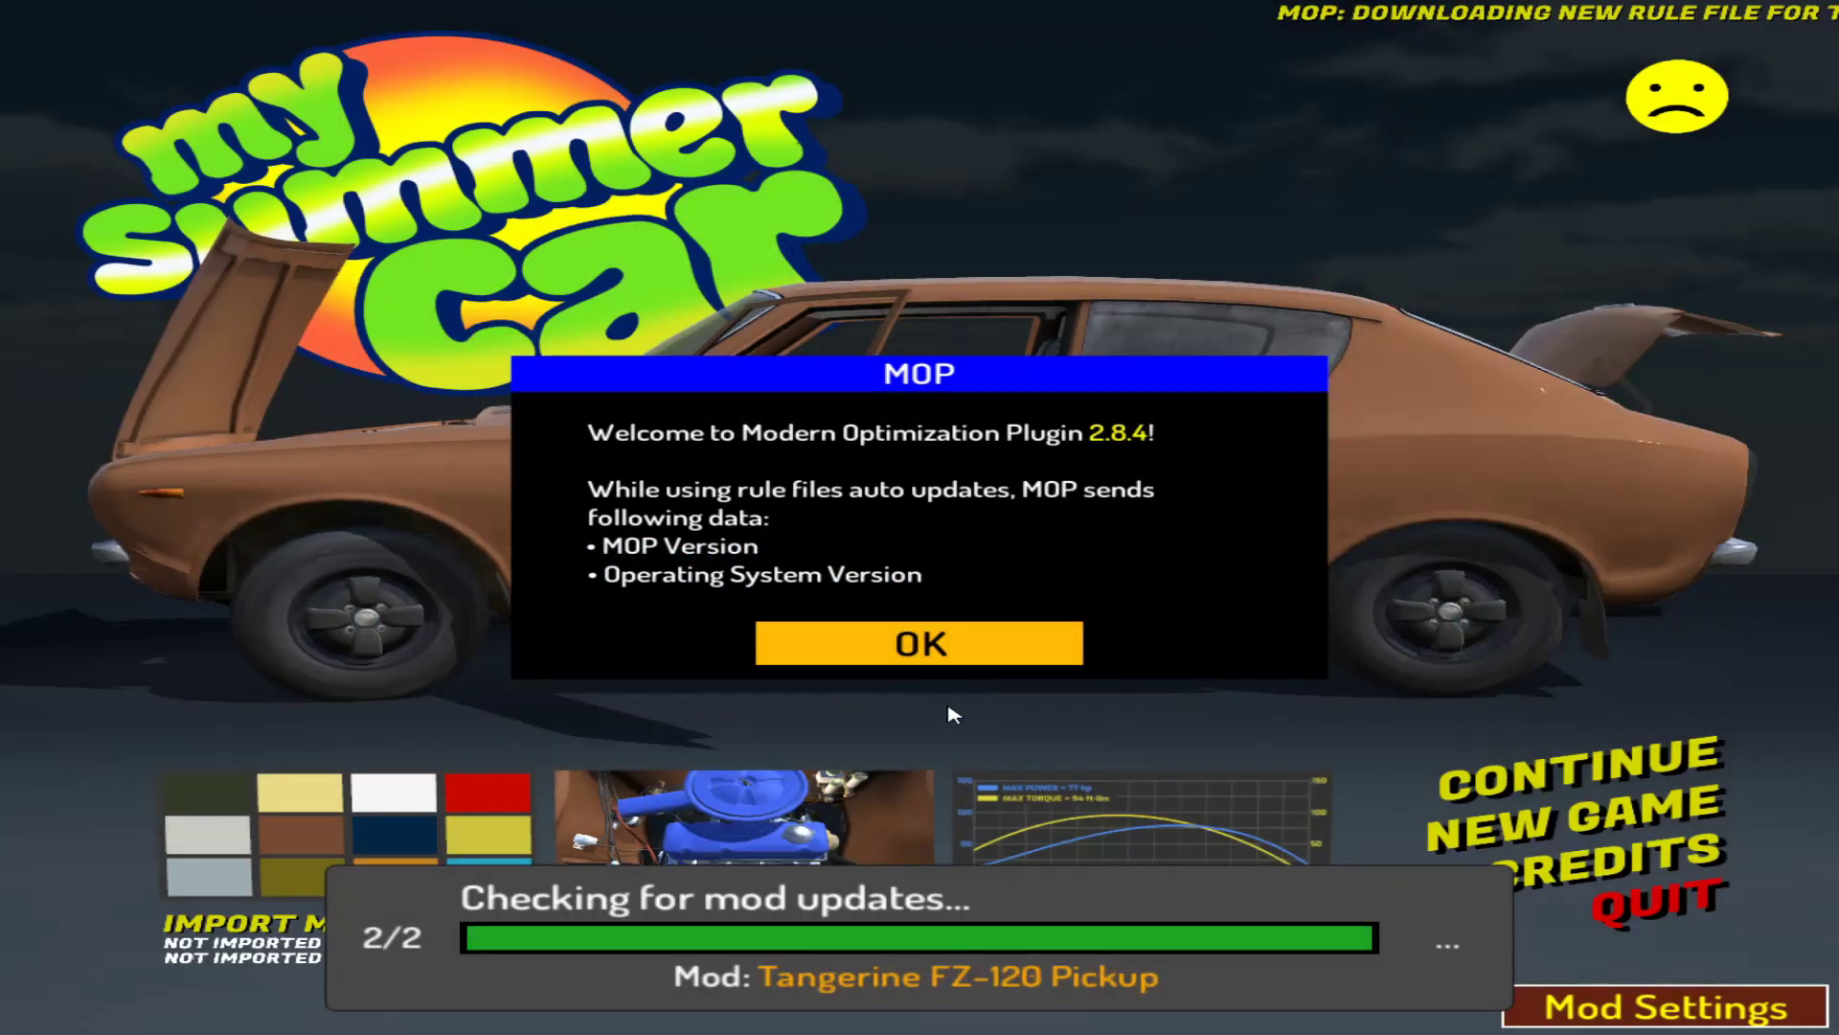
Step: Acknowledge the MOP welcome message and the experimental build warning in the game's main menu
{"action": "left_click", "coordinate": [959, 650]}
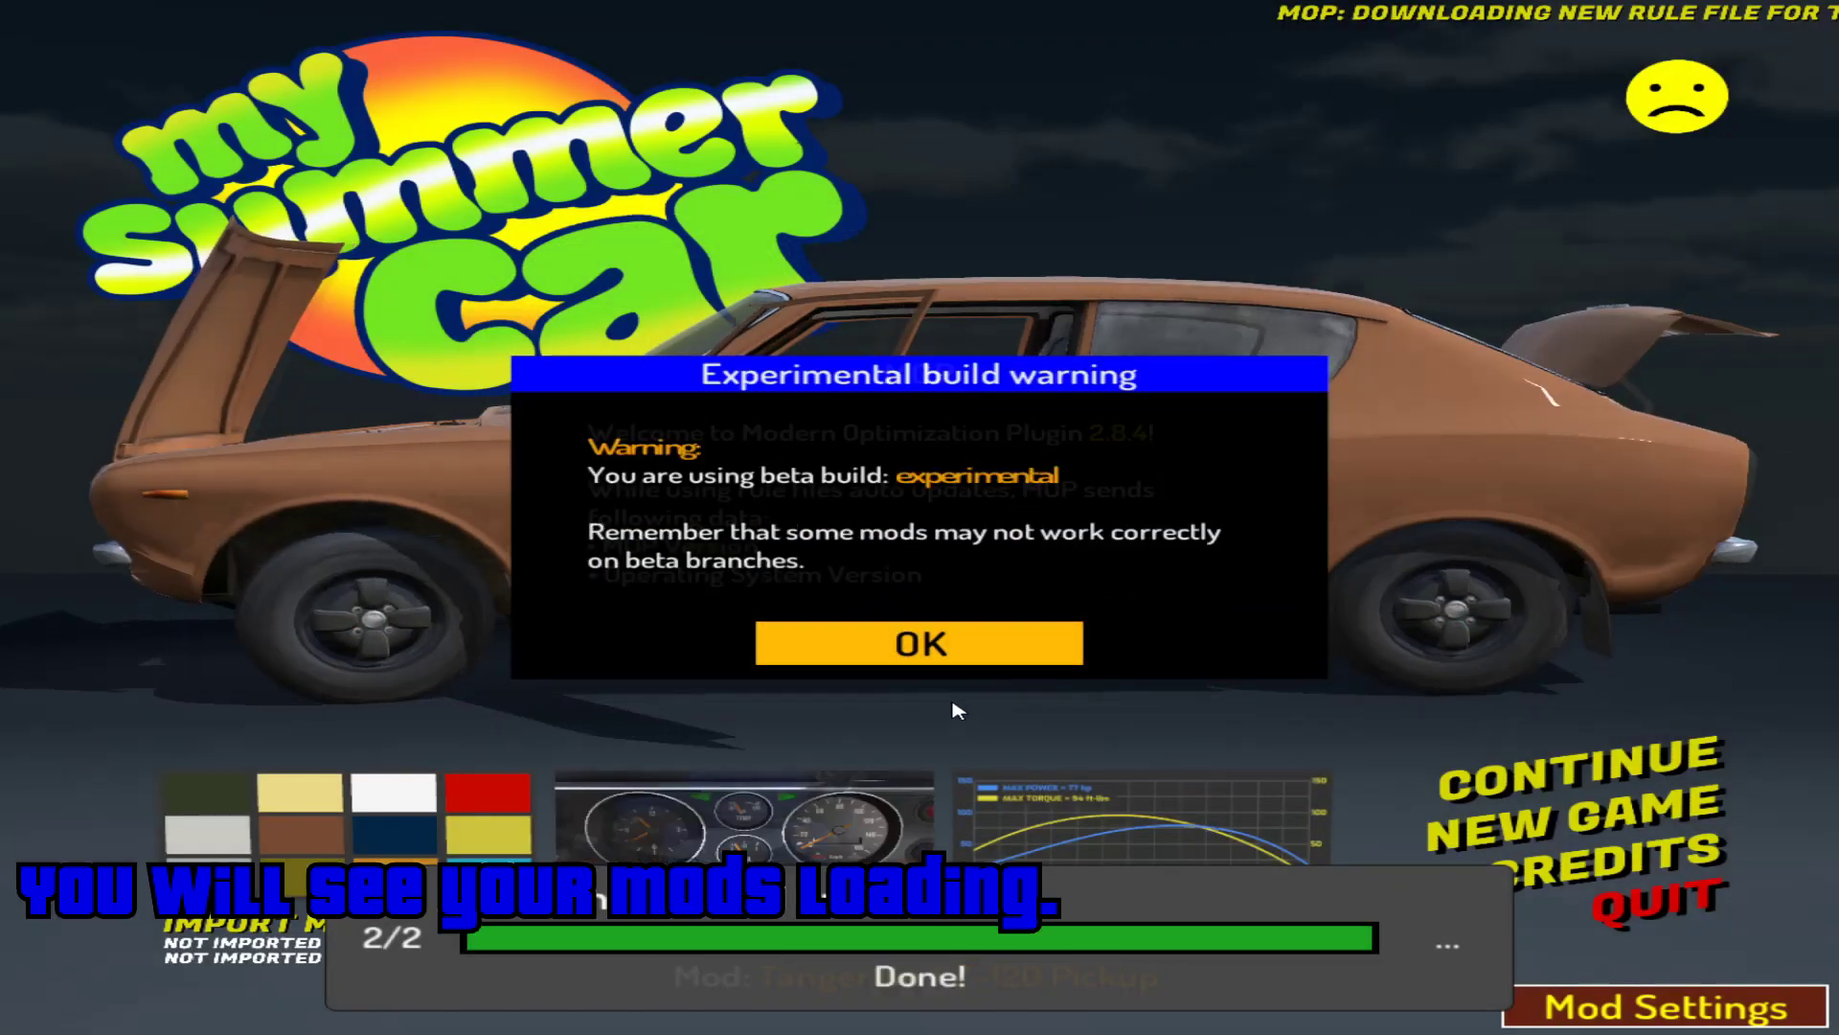
{"action": "left_click", "coordinate": [961, 651]}
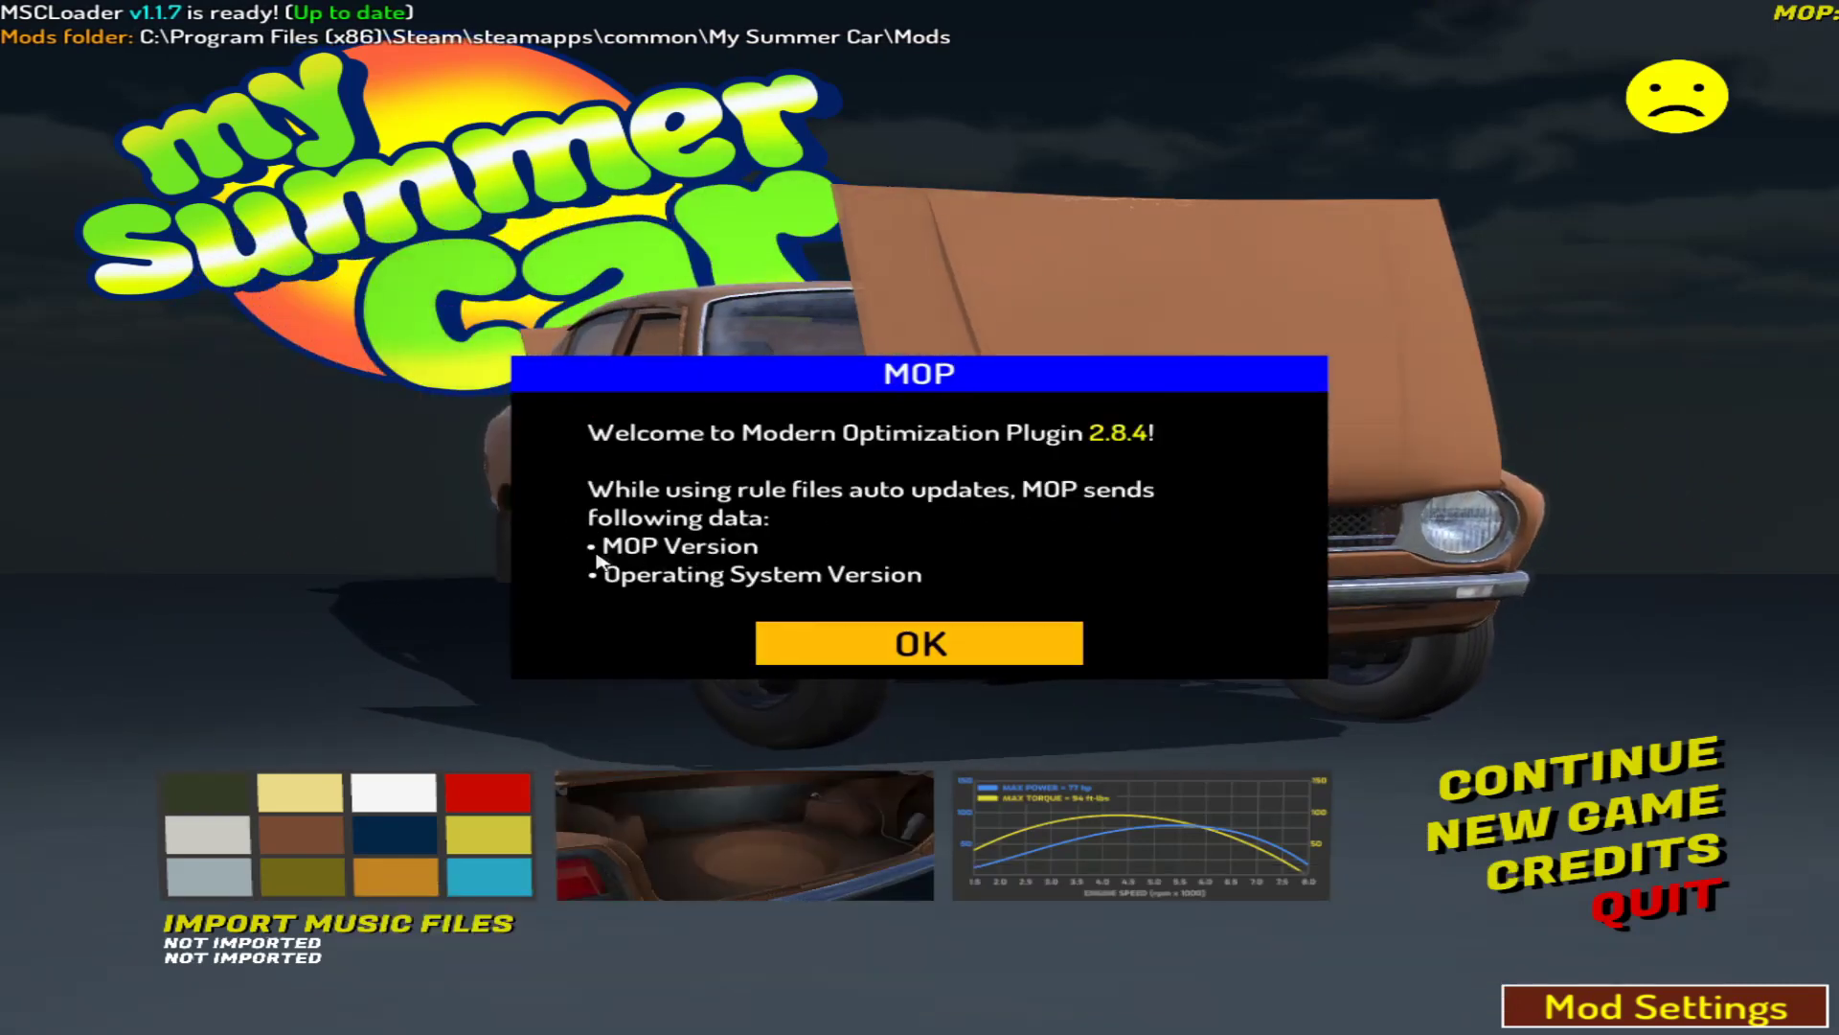
{"action": "left_click", "coordinate": [910, 649]}
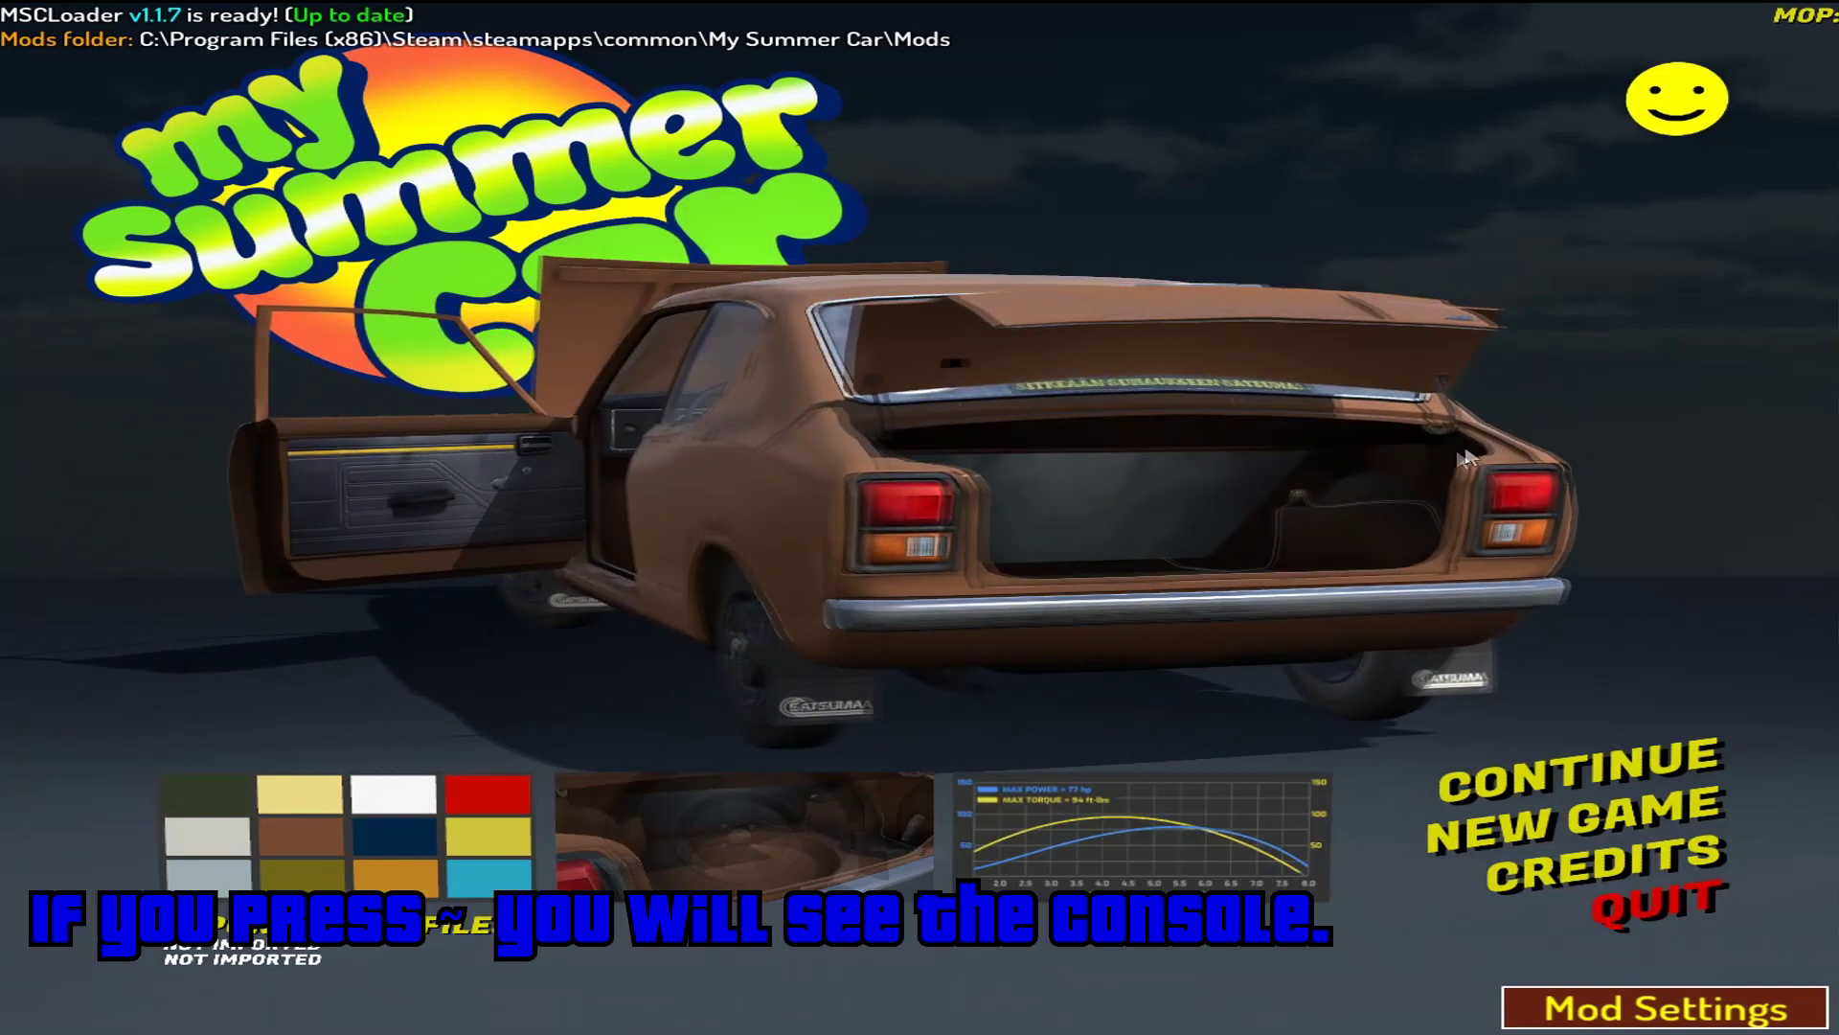
Step: Check the mod loader's console, hide it again and open the Mod Settings list of loaded mods
{"action": "key", "text": "grave"}
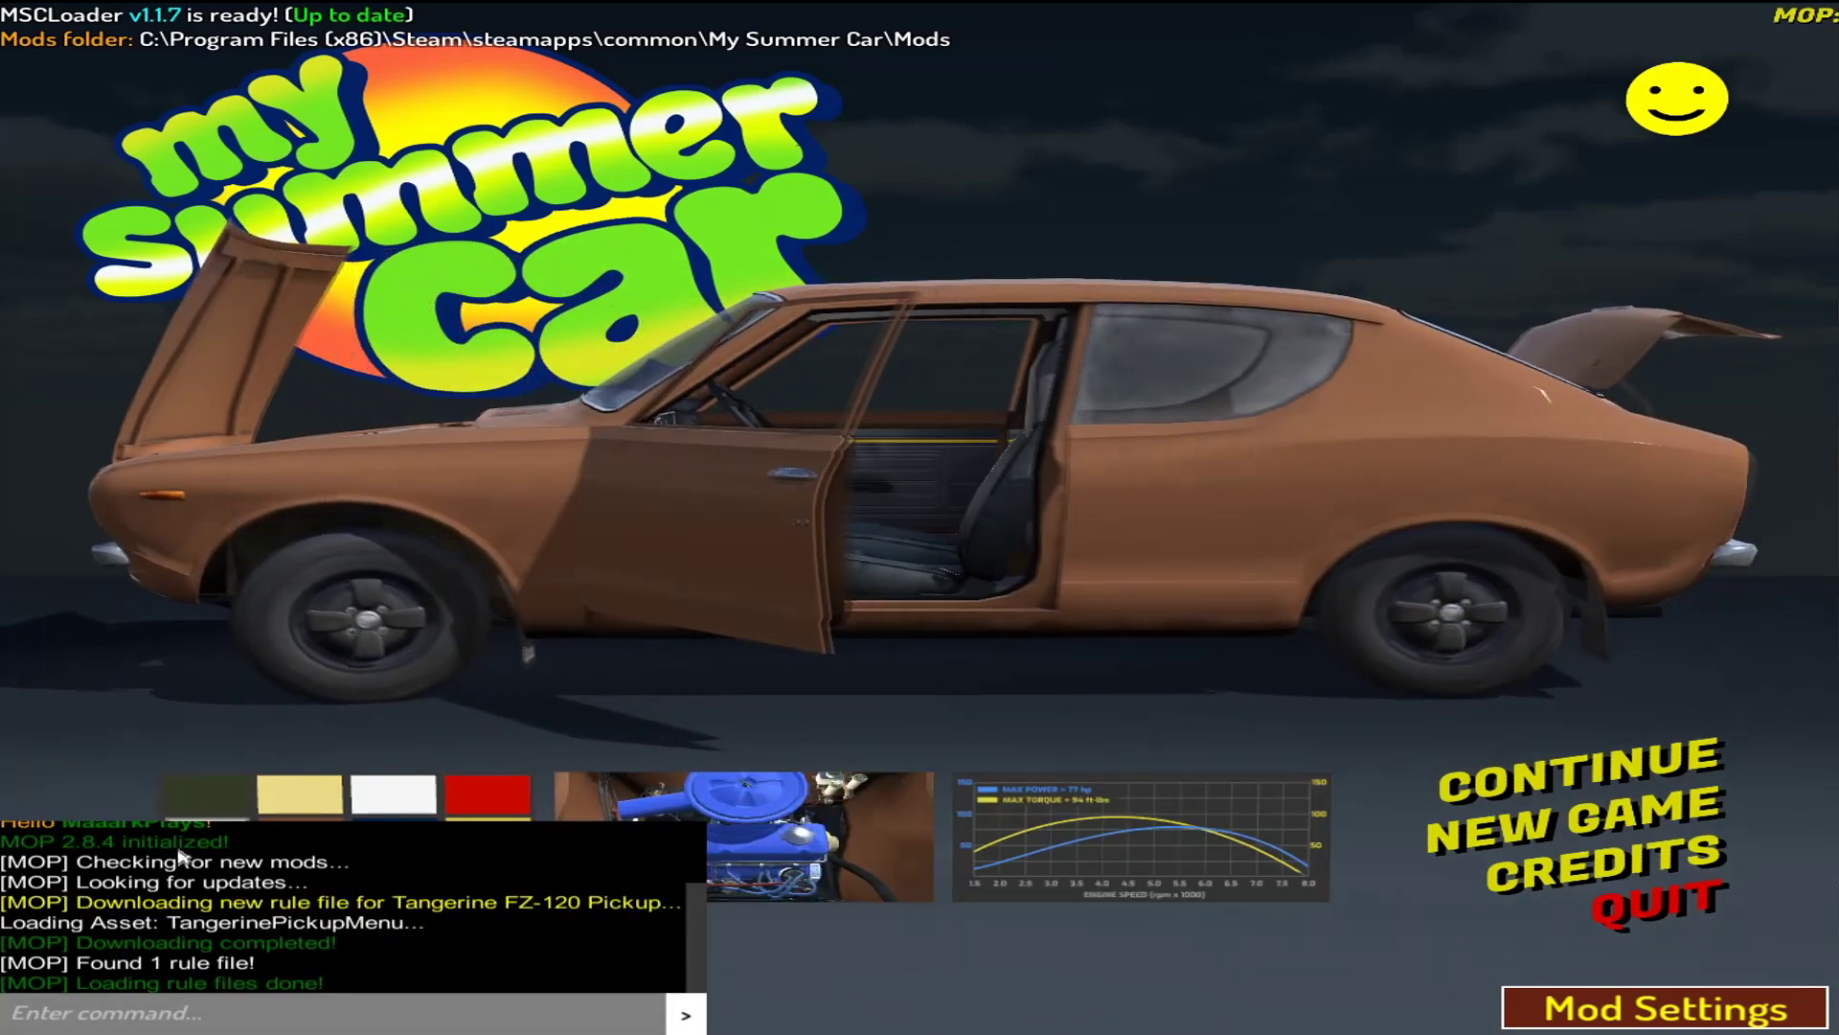
{"action": "key", "text": "grave"}
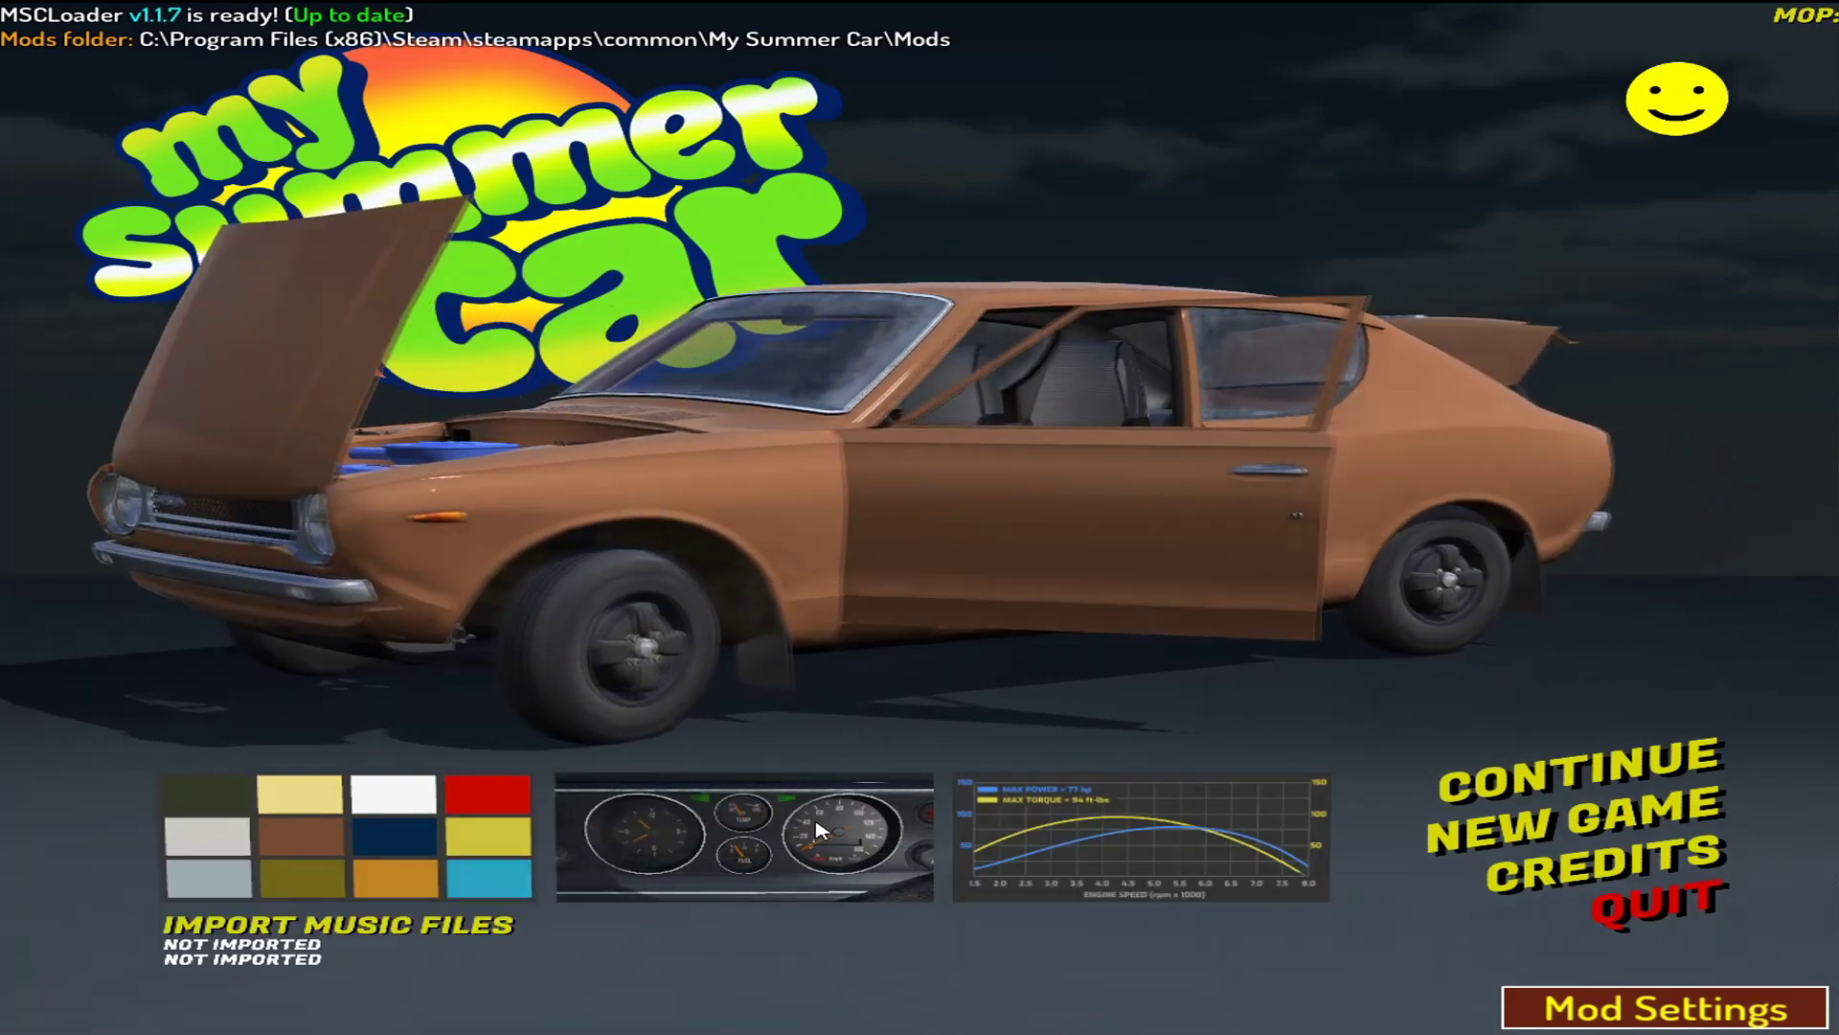
{"action": "key", "text": "ctrl+m"}
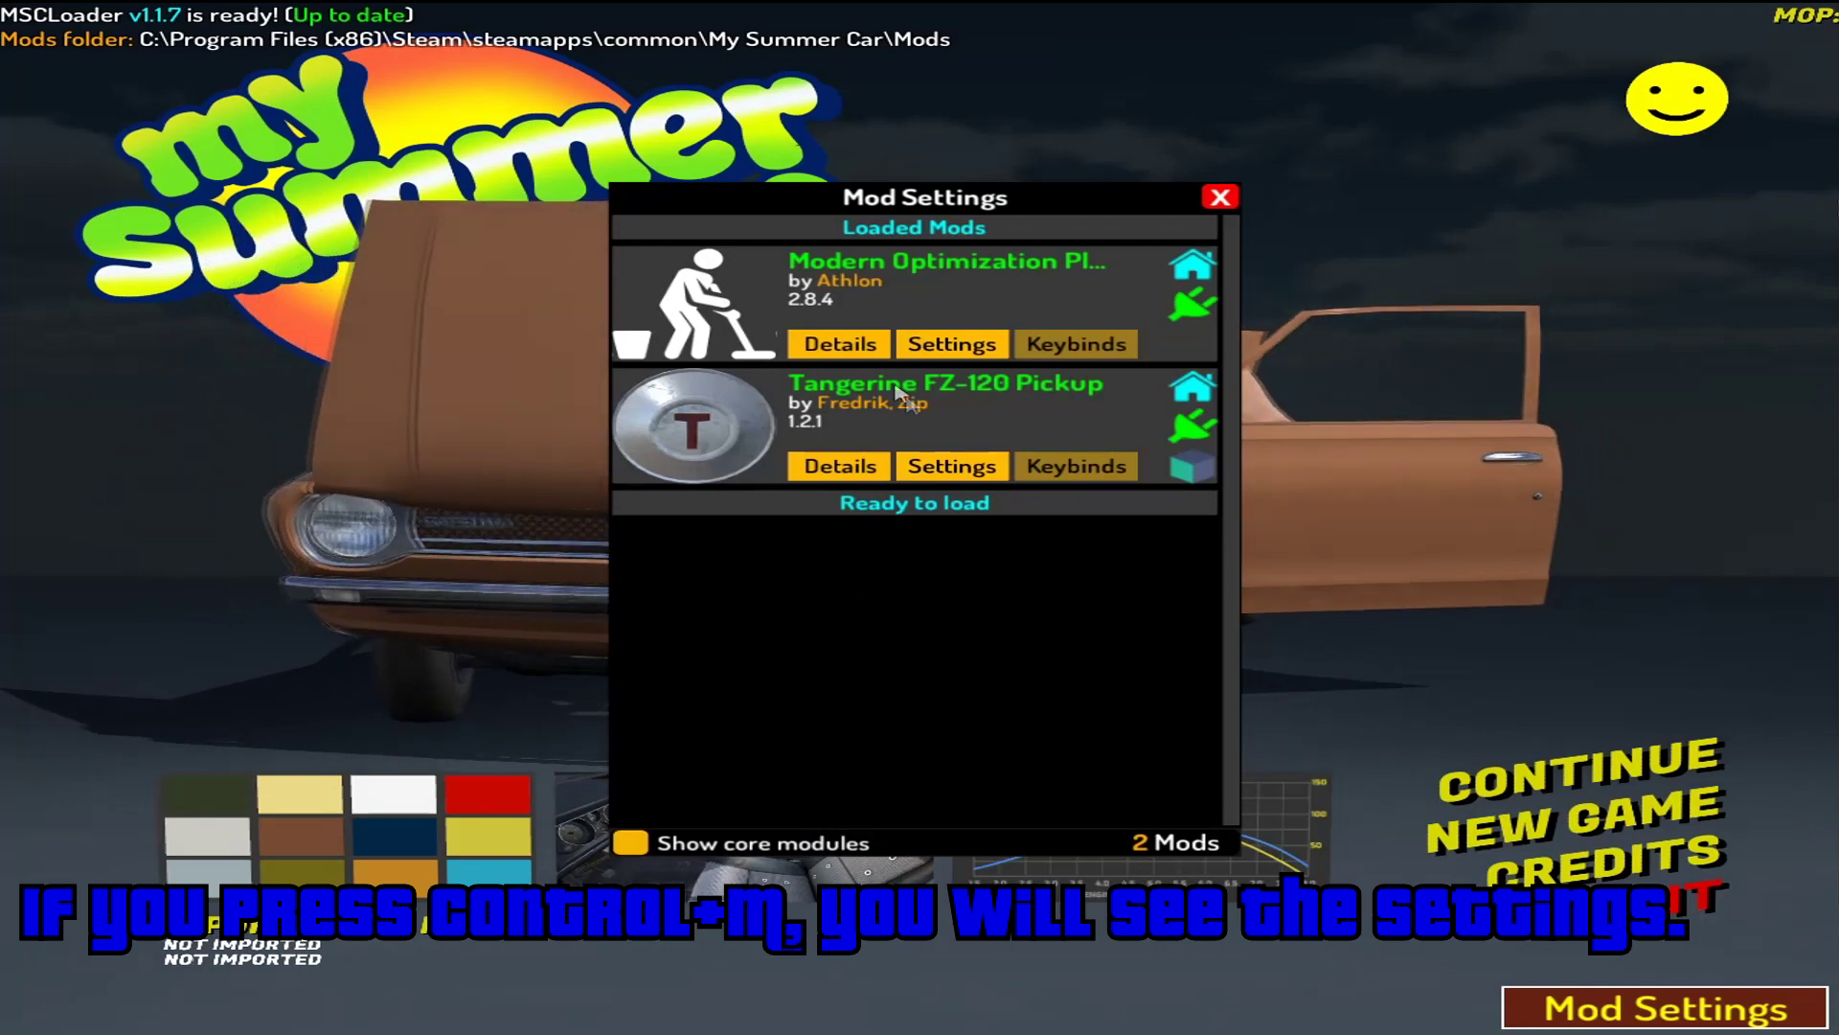
Step: Read through the details and description of the Modern Optimization Plugin, then return to the list of loaded mods
{"action": "left_click", "coordinate": [838, 354]}
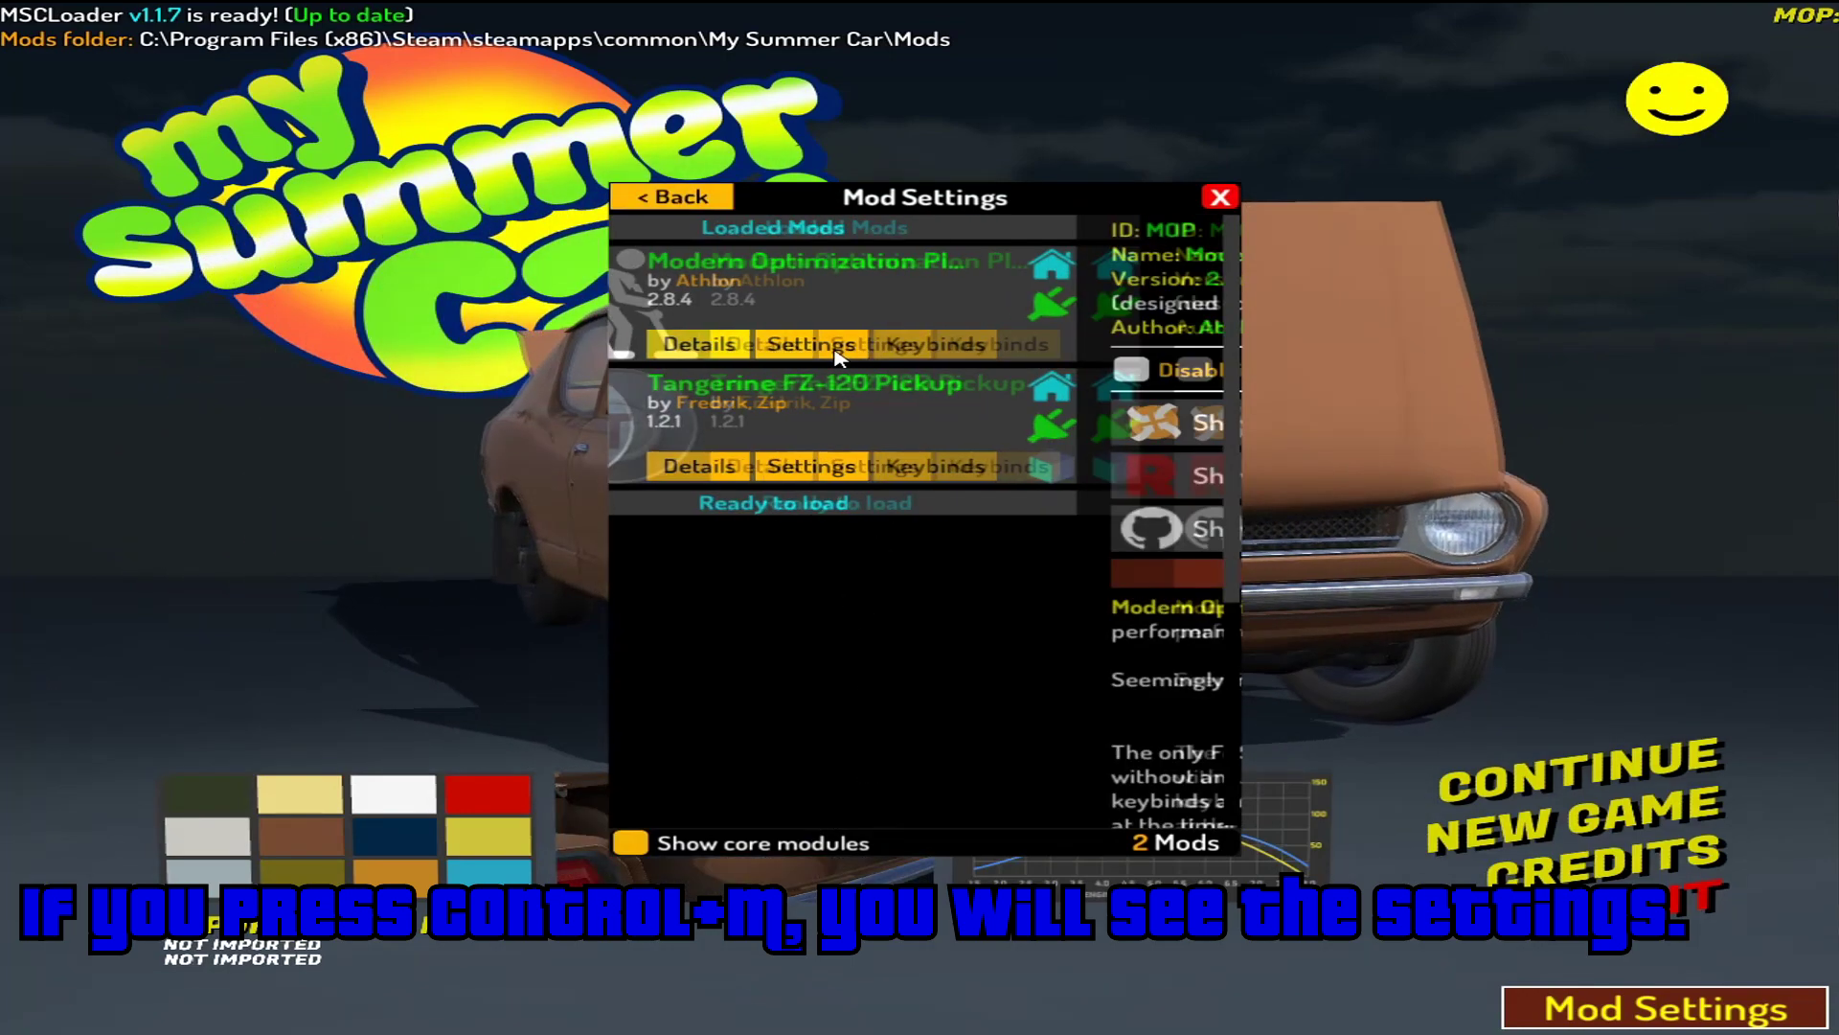
{"action": "scroll", "coordinate": [934, 689], "scroll_direction": "down", "scroll_amount": 5}
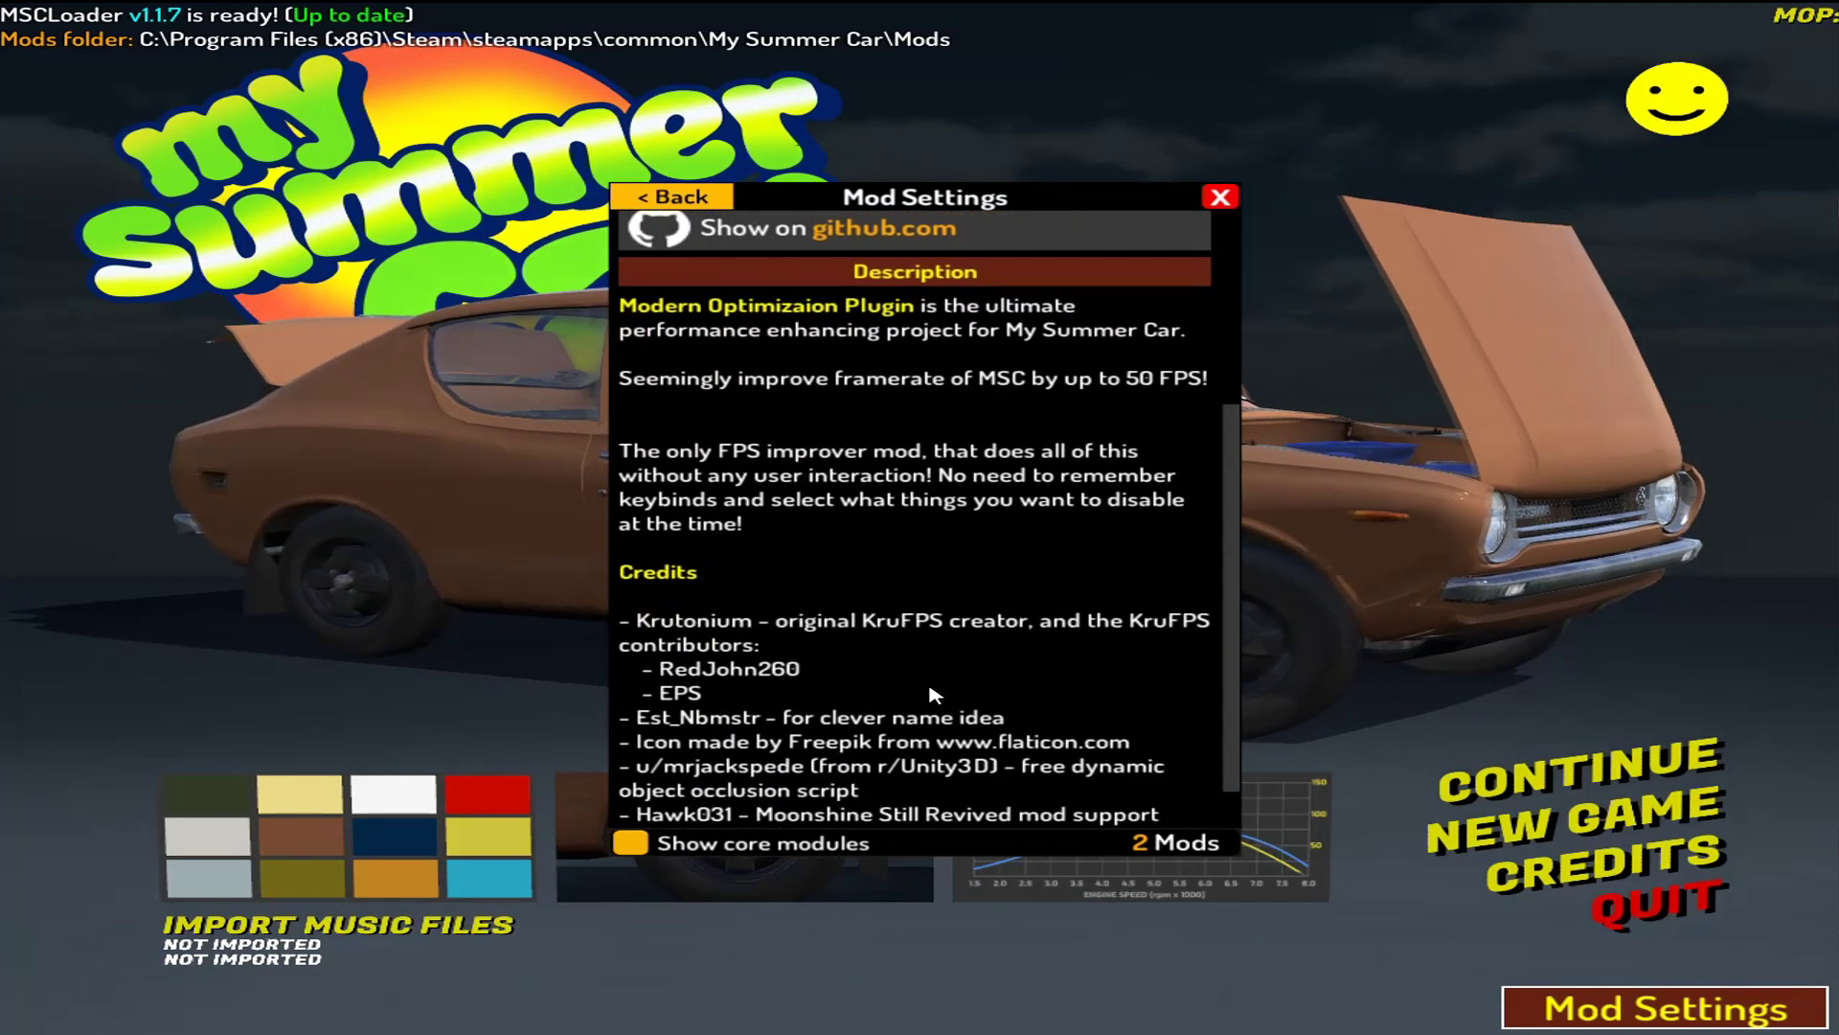
{"action": "scroll", "coordinate": [927, 695], "scroll_direction": "up", "scroll_amount": 4}
{"action": "scroll", "coordinate": [927, 694], "scroll_direction": "up", "scroll_amount": 3}
{"action": "left_click", "coordinate": [672, 197]}
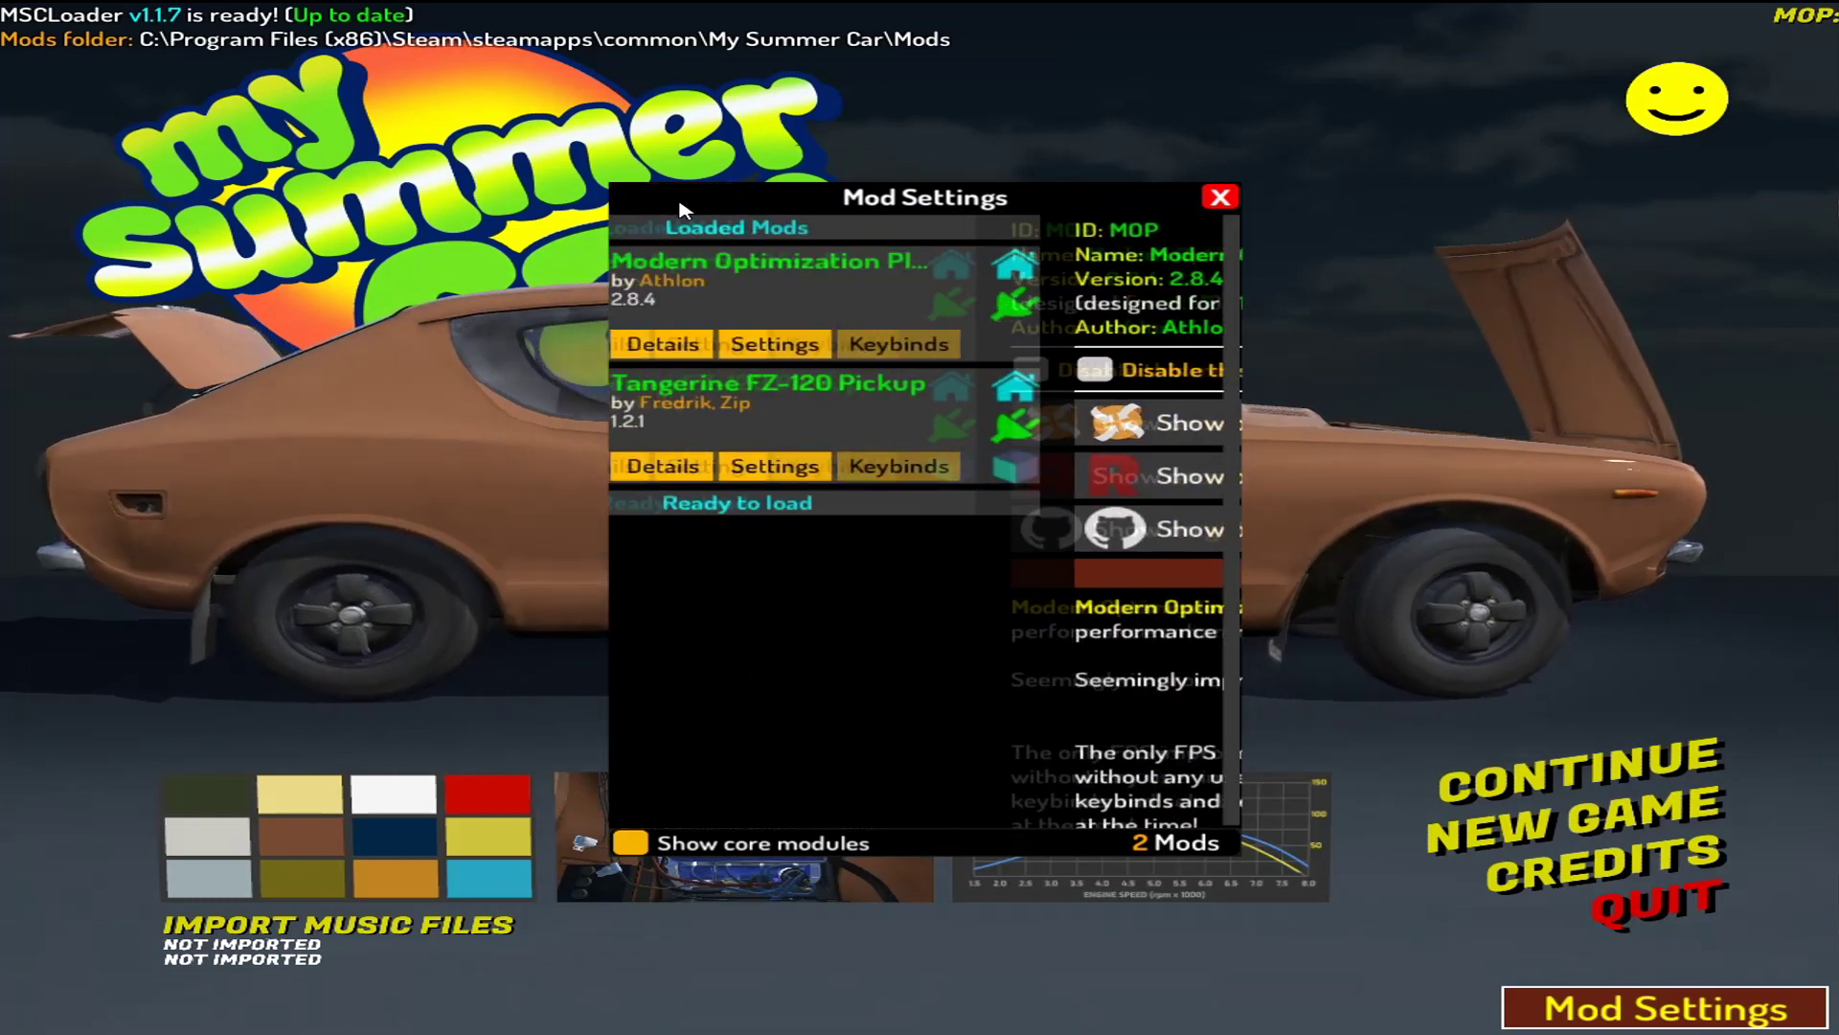
Step: Review the Modern Optimization Plugin's settings from activating objects through the changelog, then return to the mod list
{"action": "left_click", "coordinate": [950, 346]}
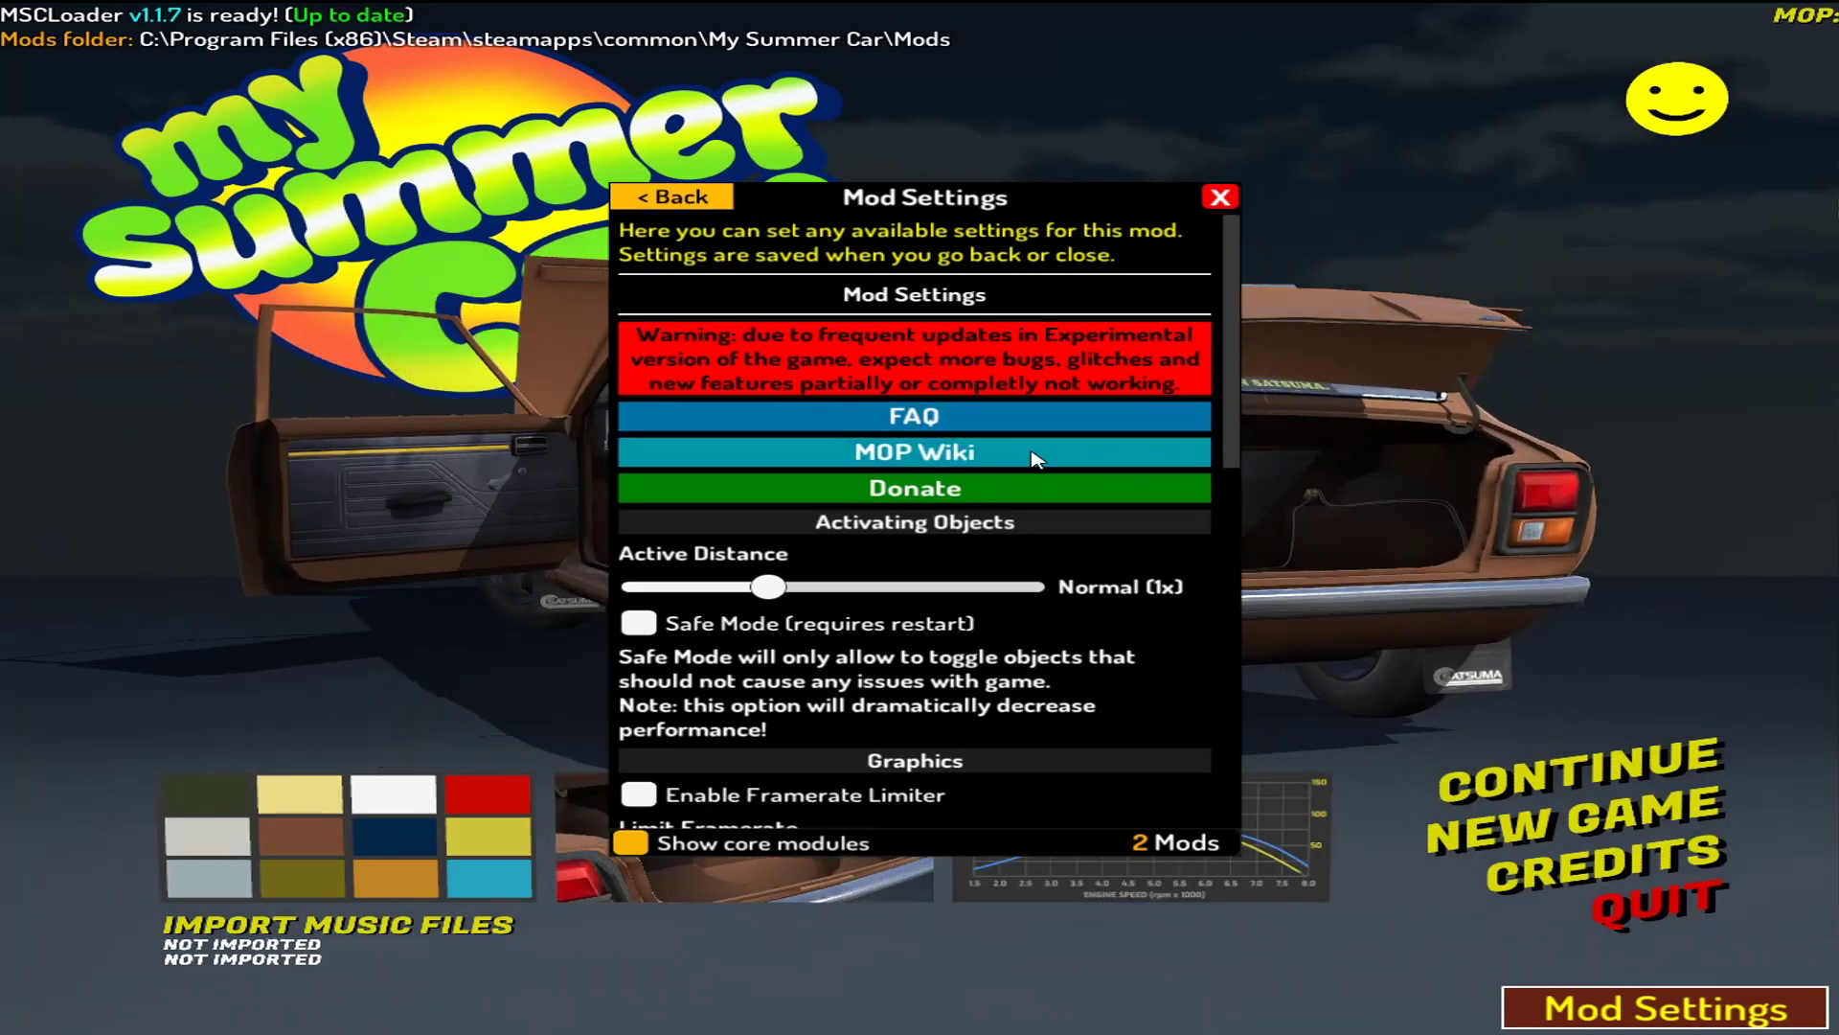
{"action": "scroll", "coordinate": [977, 416], "scroll_direction": "down", "scroll_amount": 5}
{"action": "scroll", "coordinate": [1040, 463], "scroll_direction": "down", "scroll_amount": 7}
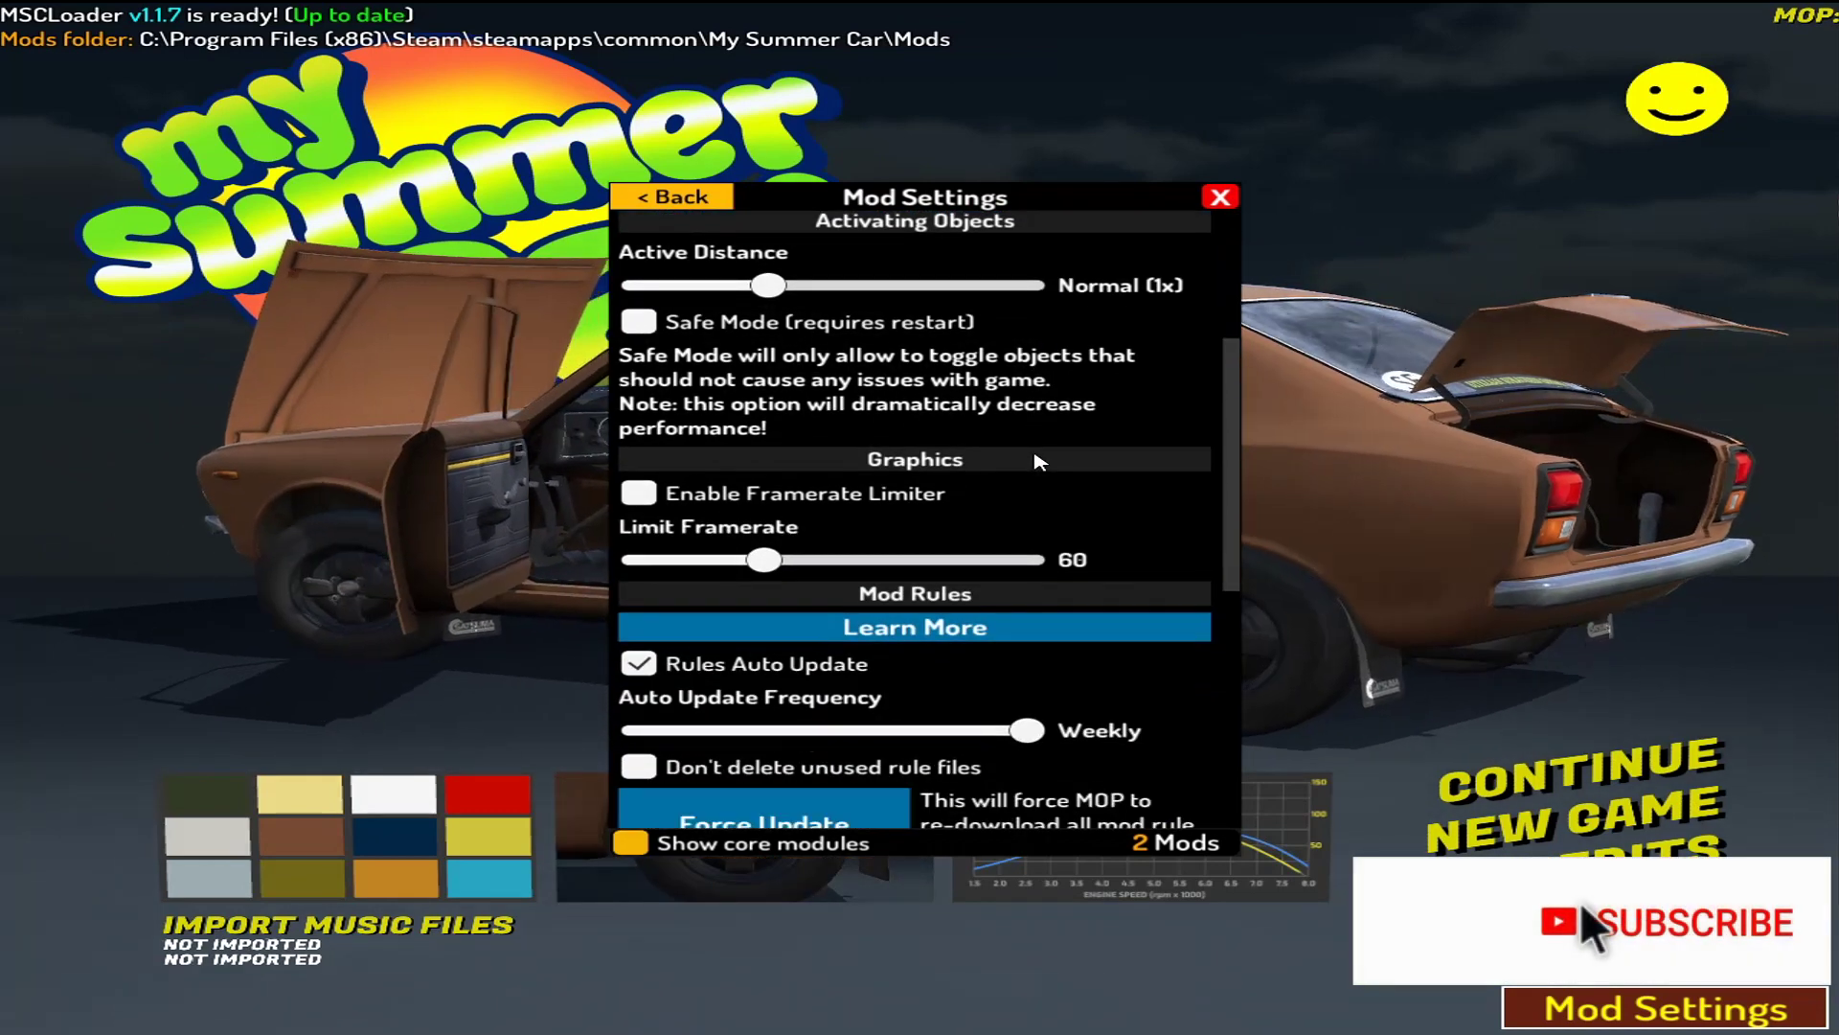
{"action": "scroll", "coordinate": [1039, 462], "scroll_direction": "down", "scroll_amount": 6}
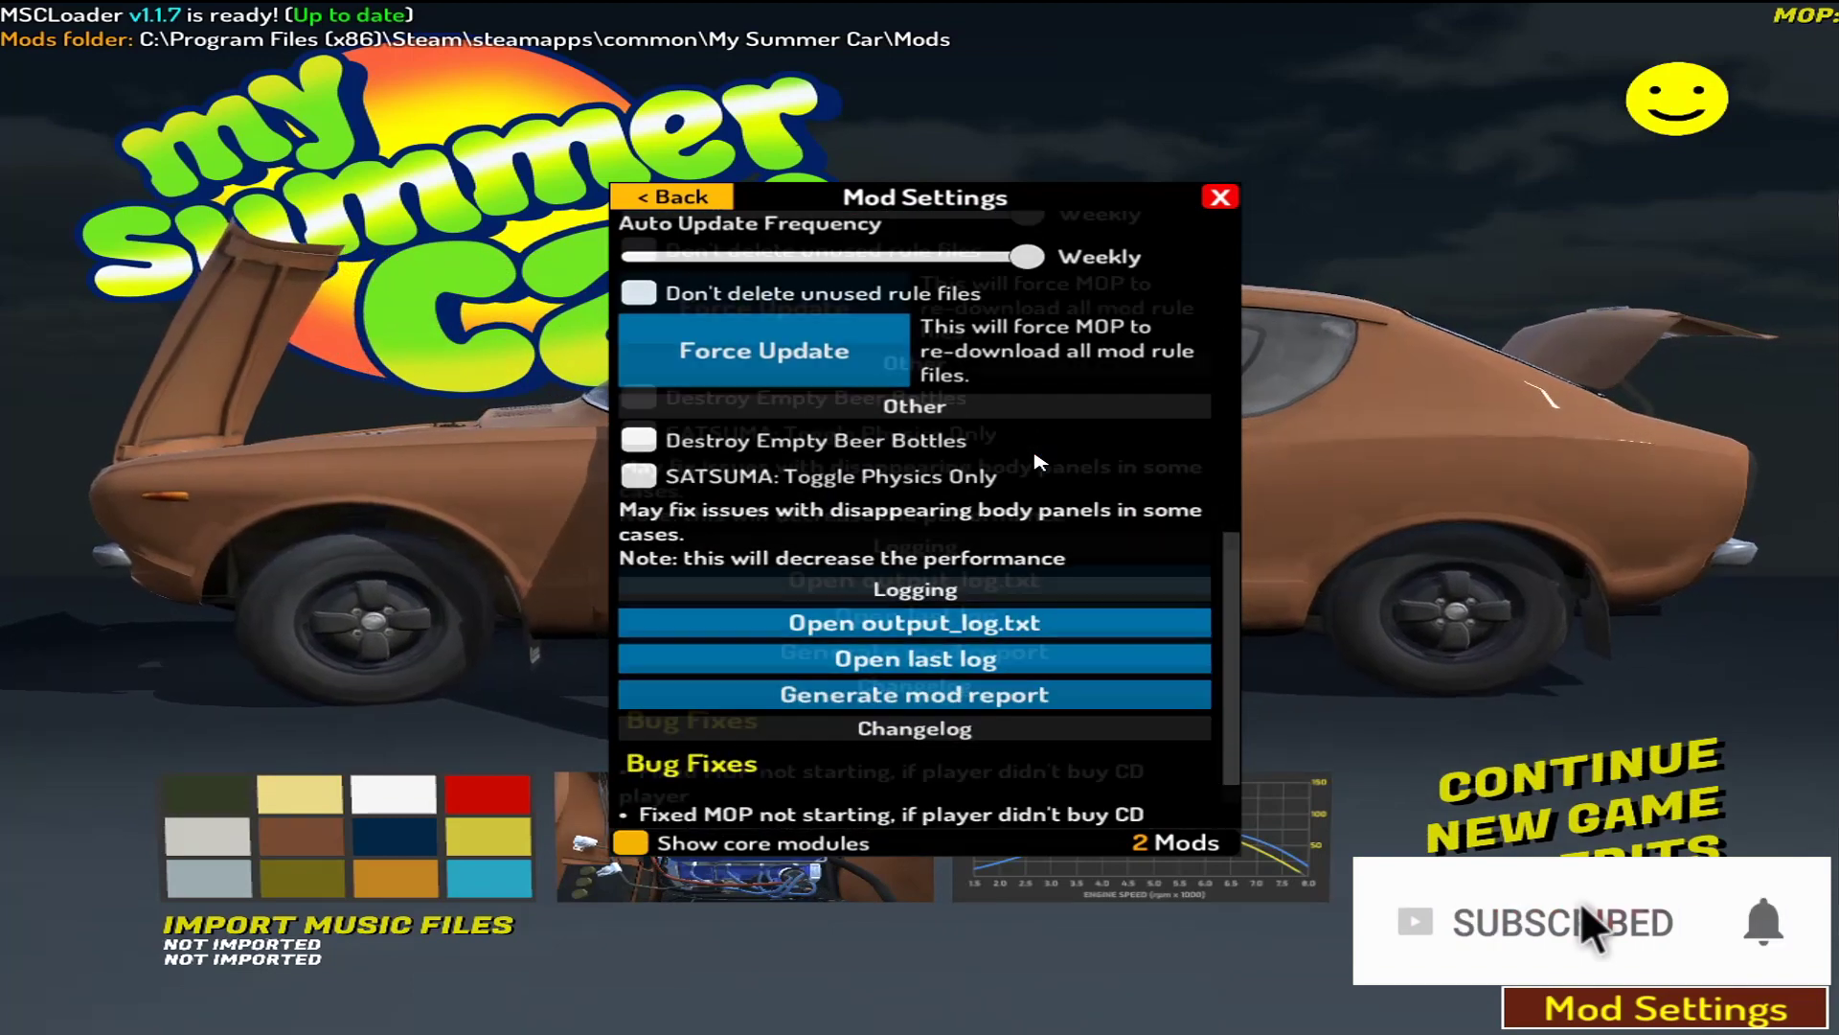
{"action": "scroll", "coordinate": [1039, 463], "scroll_direction": "up", "scroll_amount": 8}
{"action": "scroll", "coordinate": [1039, 463], "scroll_direction": "down", "scroll_amount": 8}
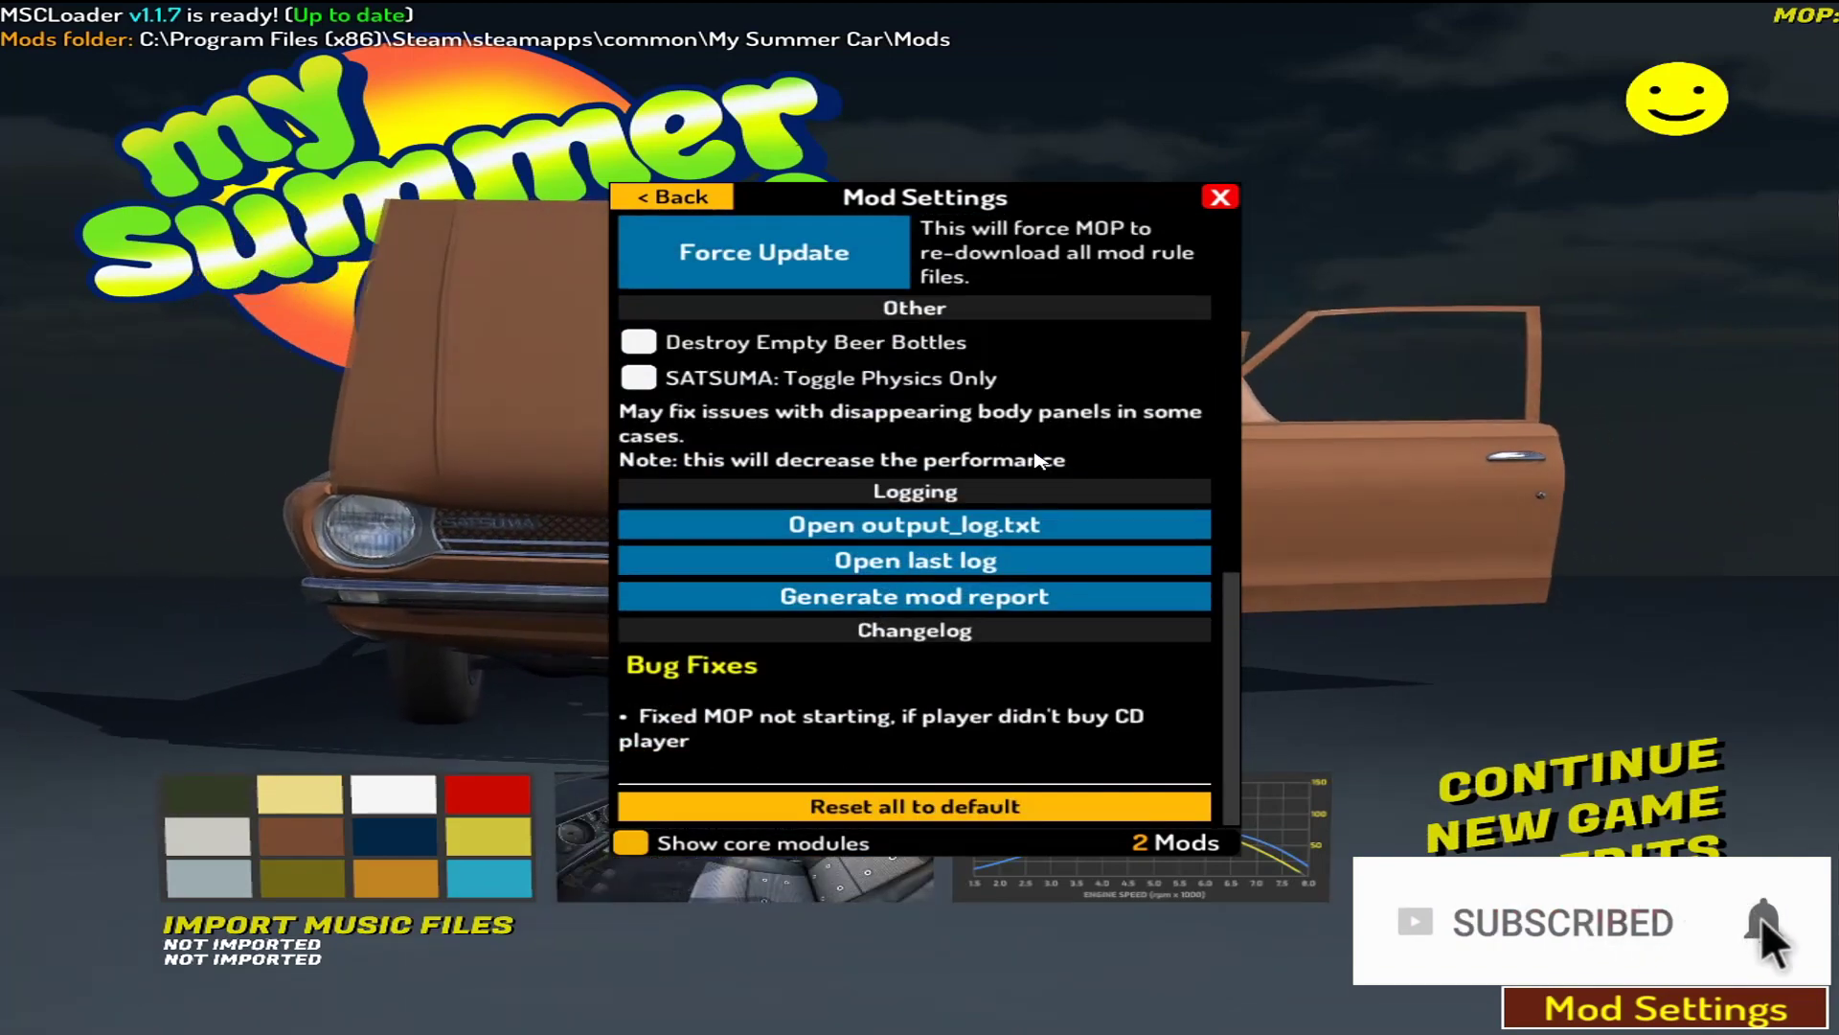
{"action": "scroll", "coordinate": [1039, 462], "scroll_direction": "up", "scroll_amount": 8}
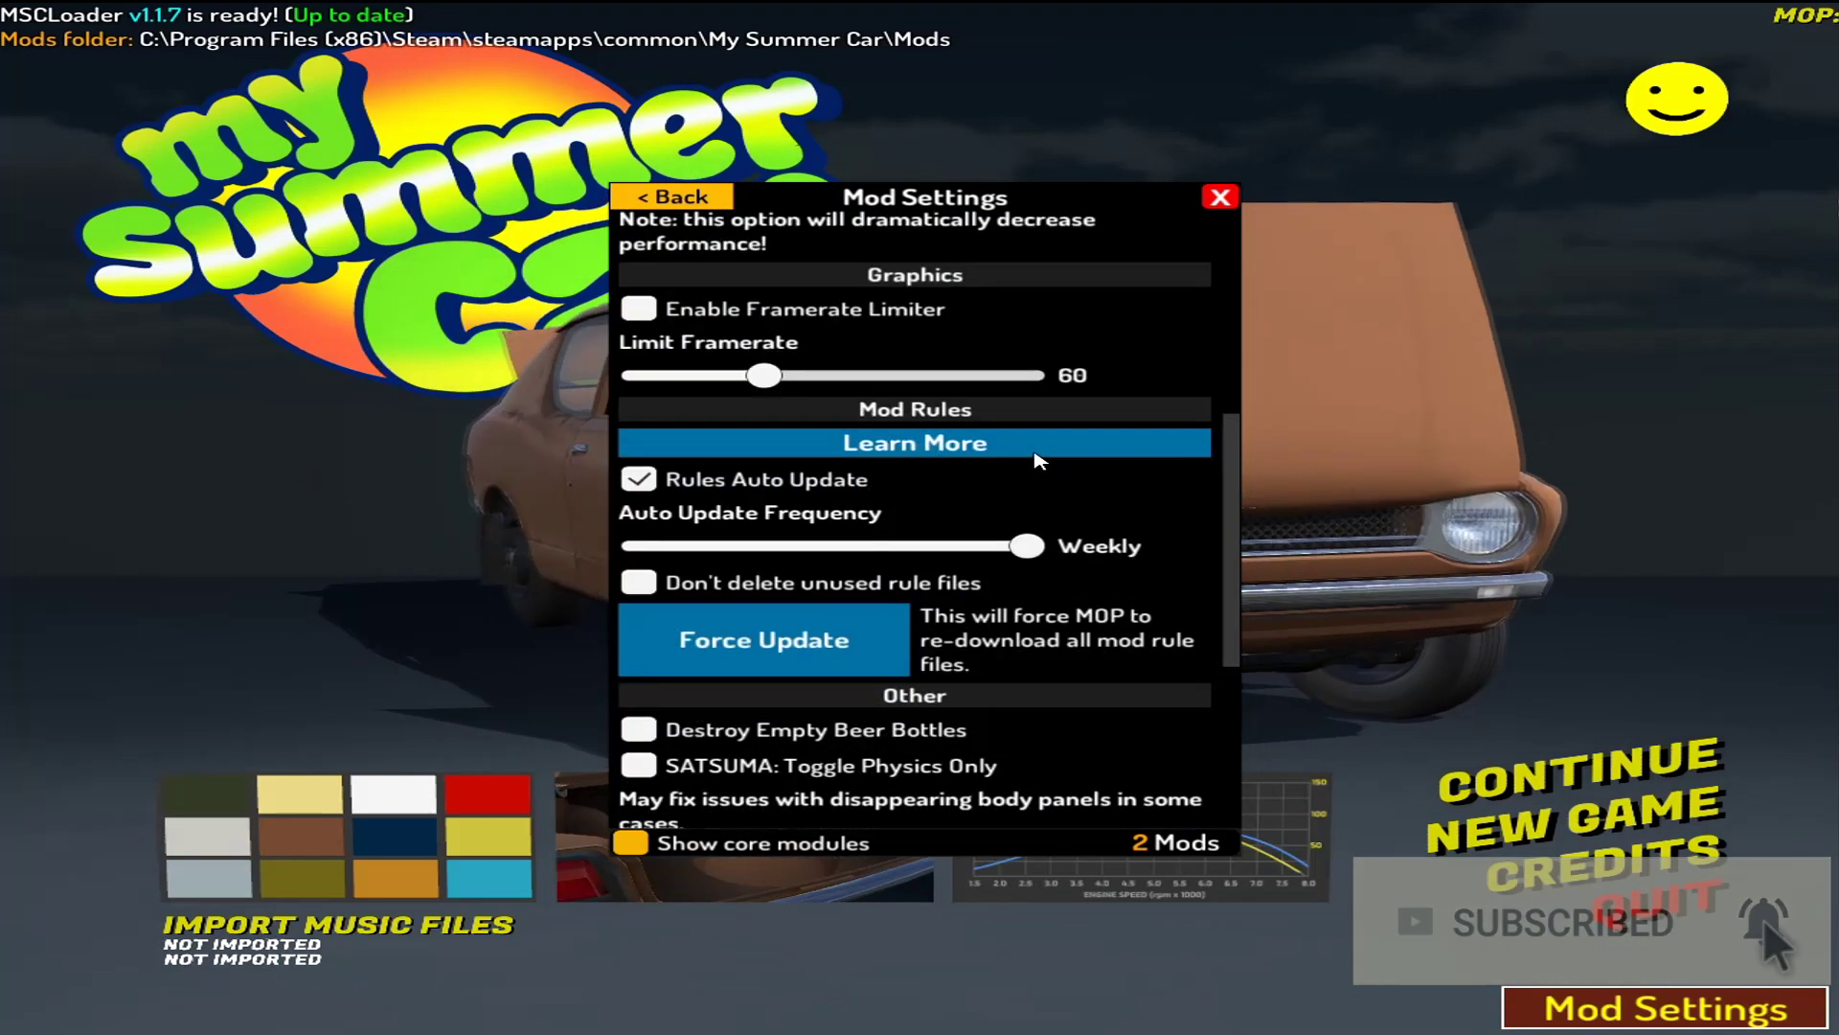
{"action": "scroll", "coordinate": [1039, 463], "scroll_direction": "up", "scroll_amount": 10}
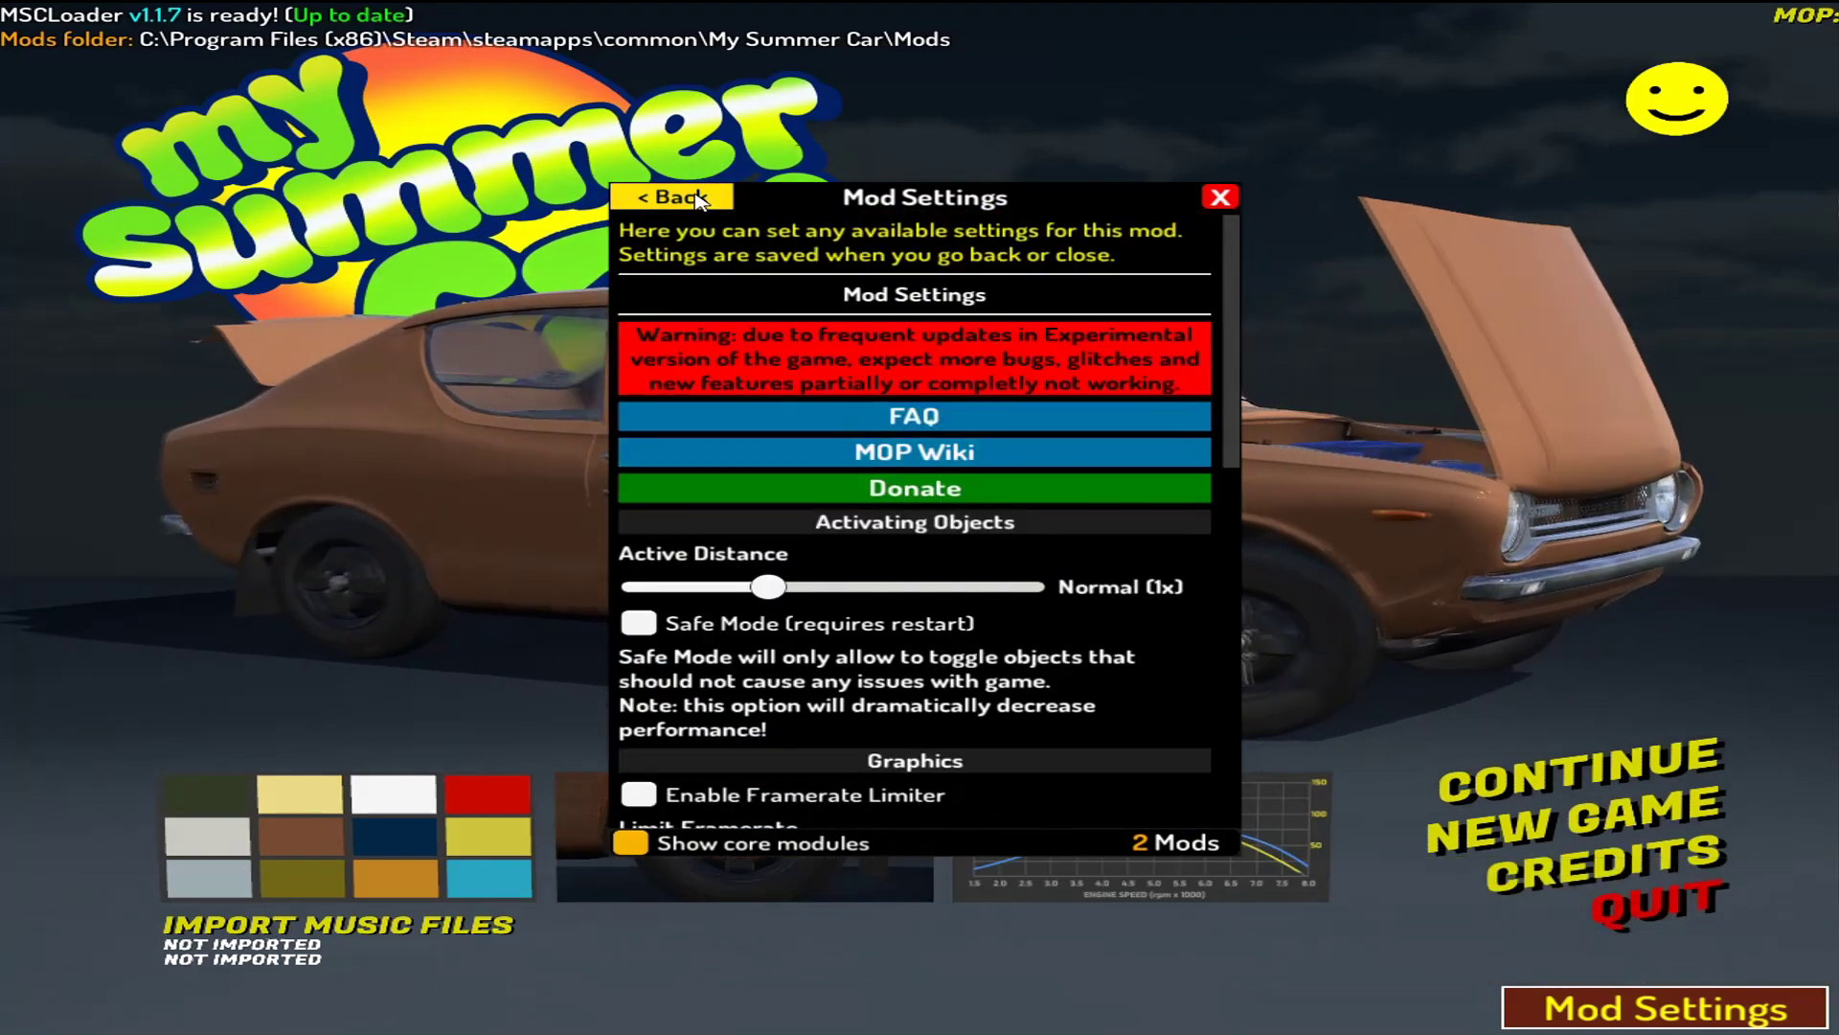
{"action": "left_click", "coordinate": [697, 198]}
Step: Check the Tangerine FZ-120 Pickup's settings, then close the Mod Settings window
{"action": "left_click", "coordinate": [934, 466]}
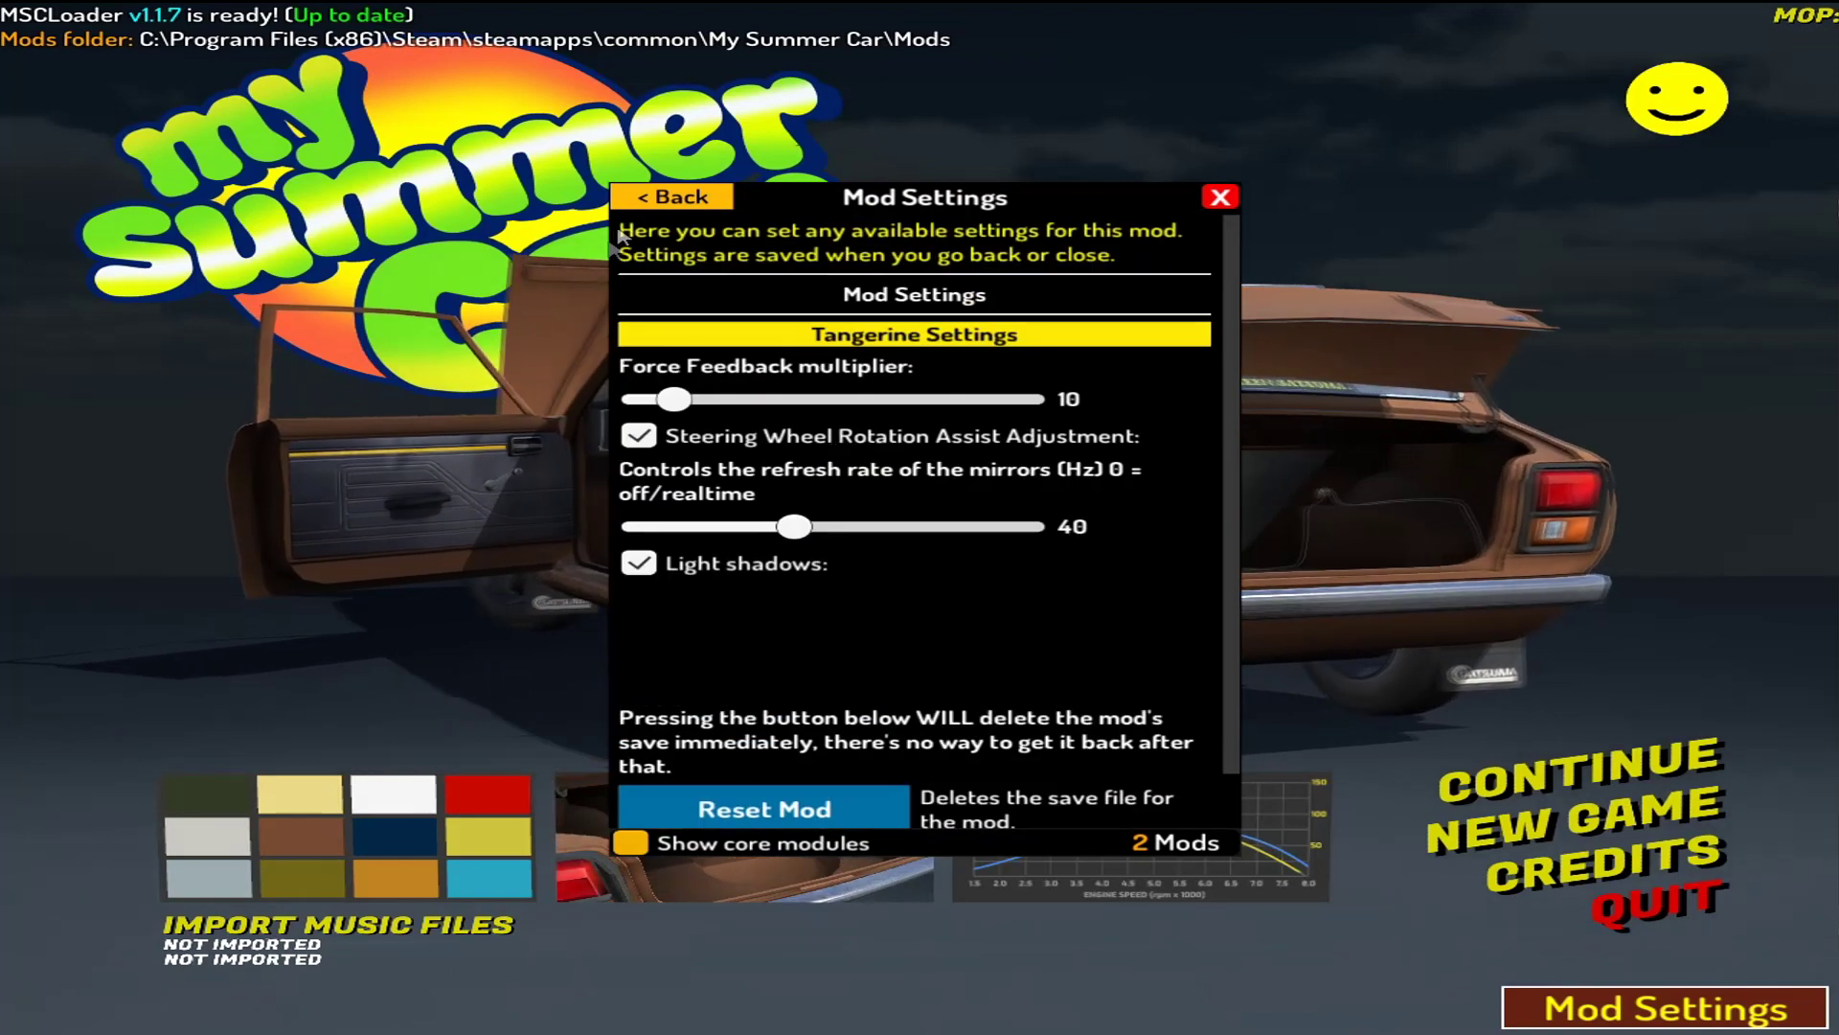
{"action": "left_click", "coordinate": [675, 197]}
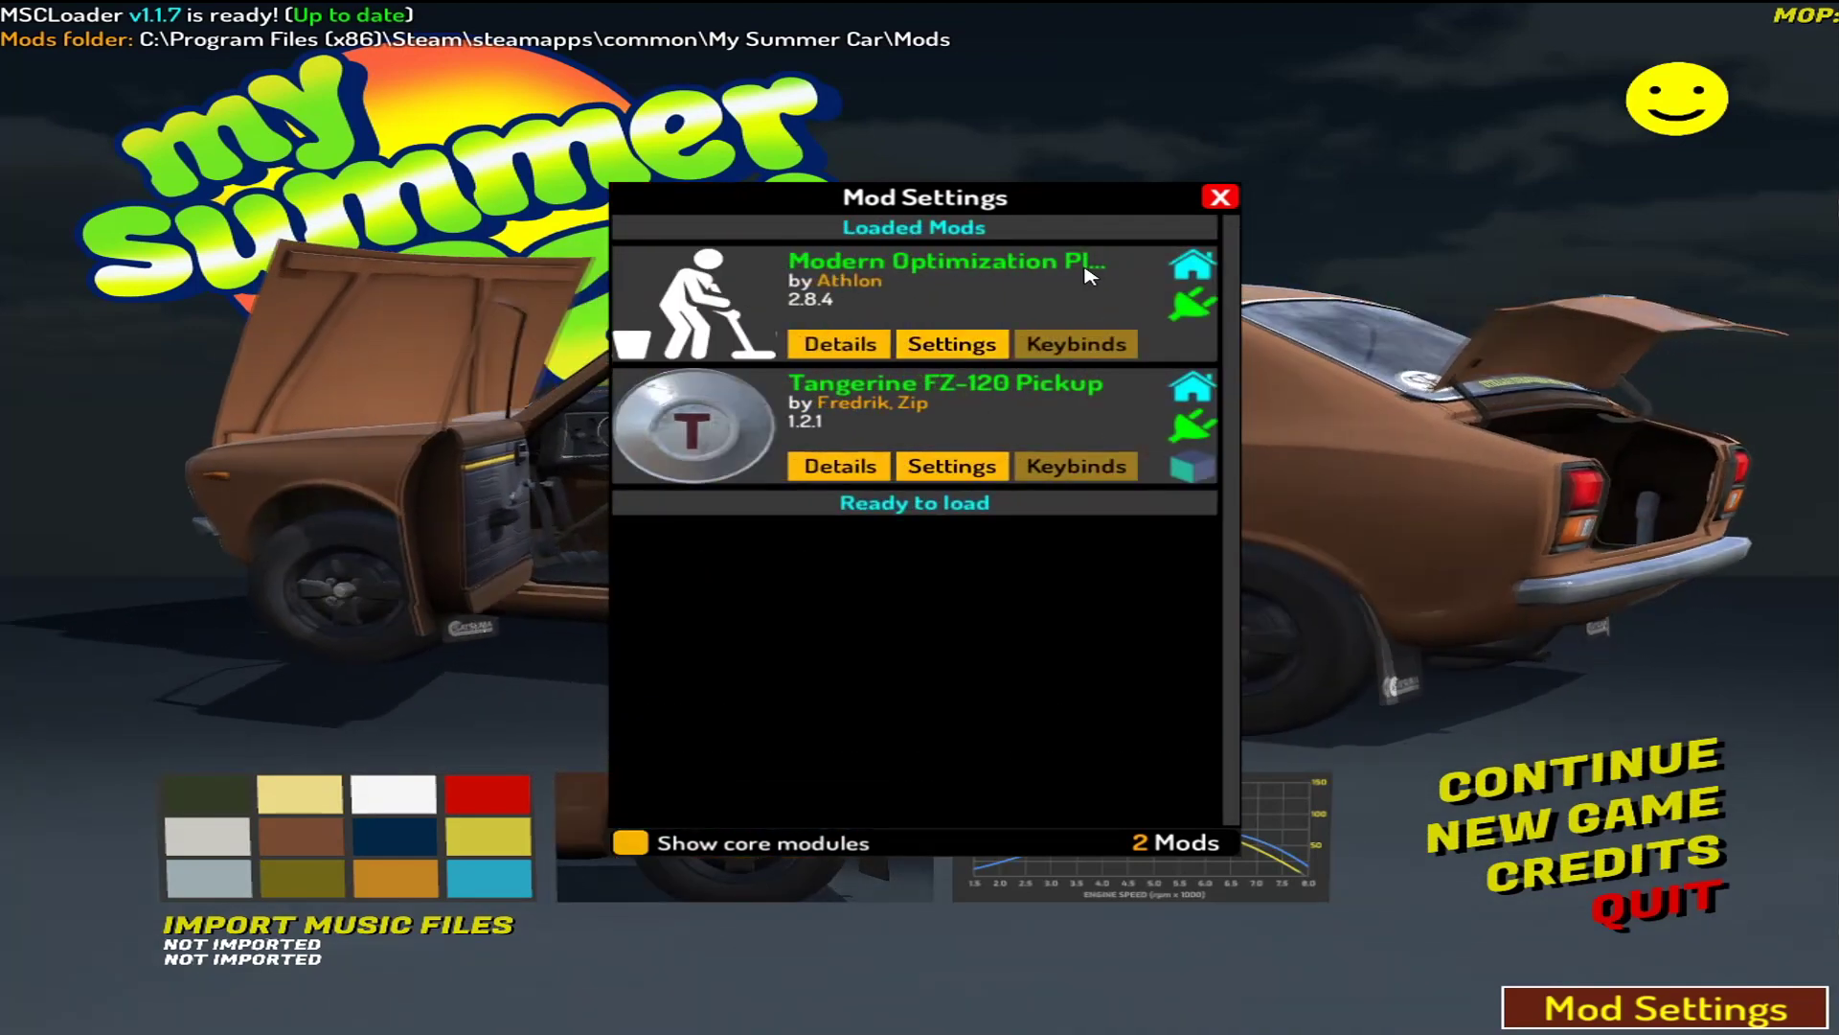
{"action": "left_click", "coordinate": [1220, 196]}
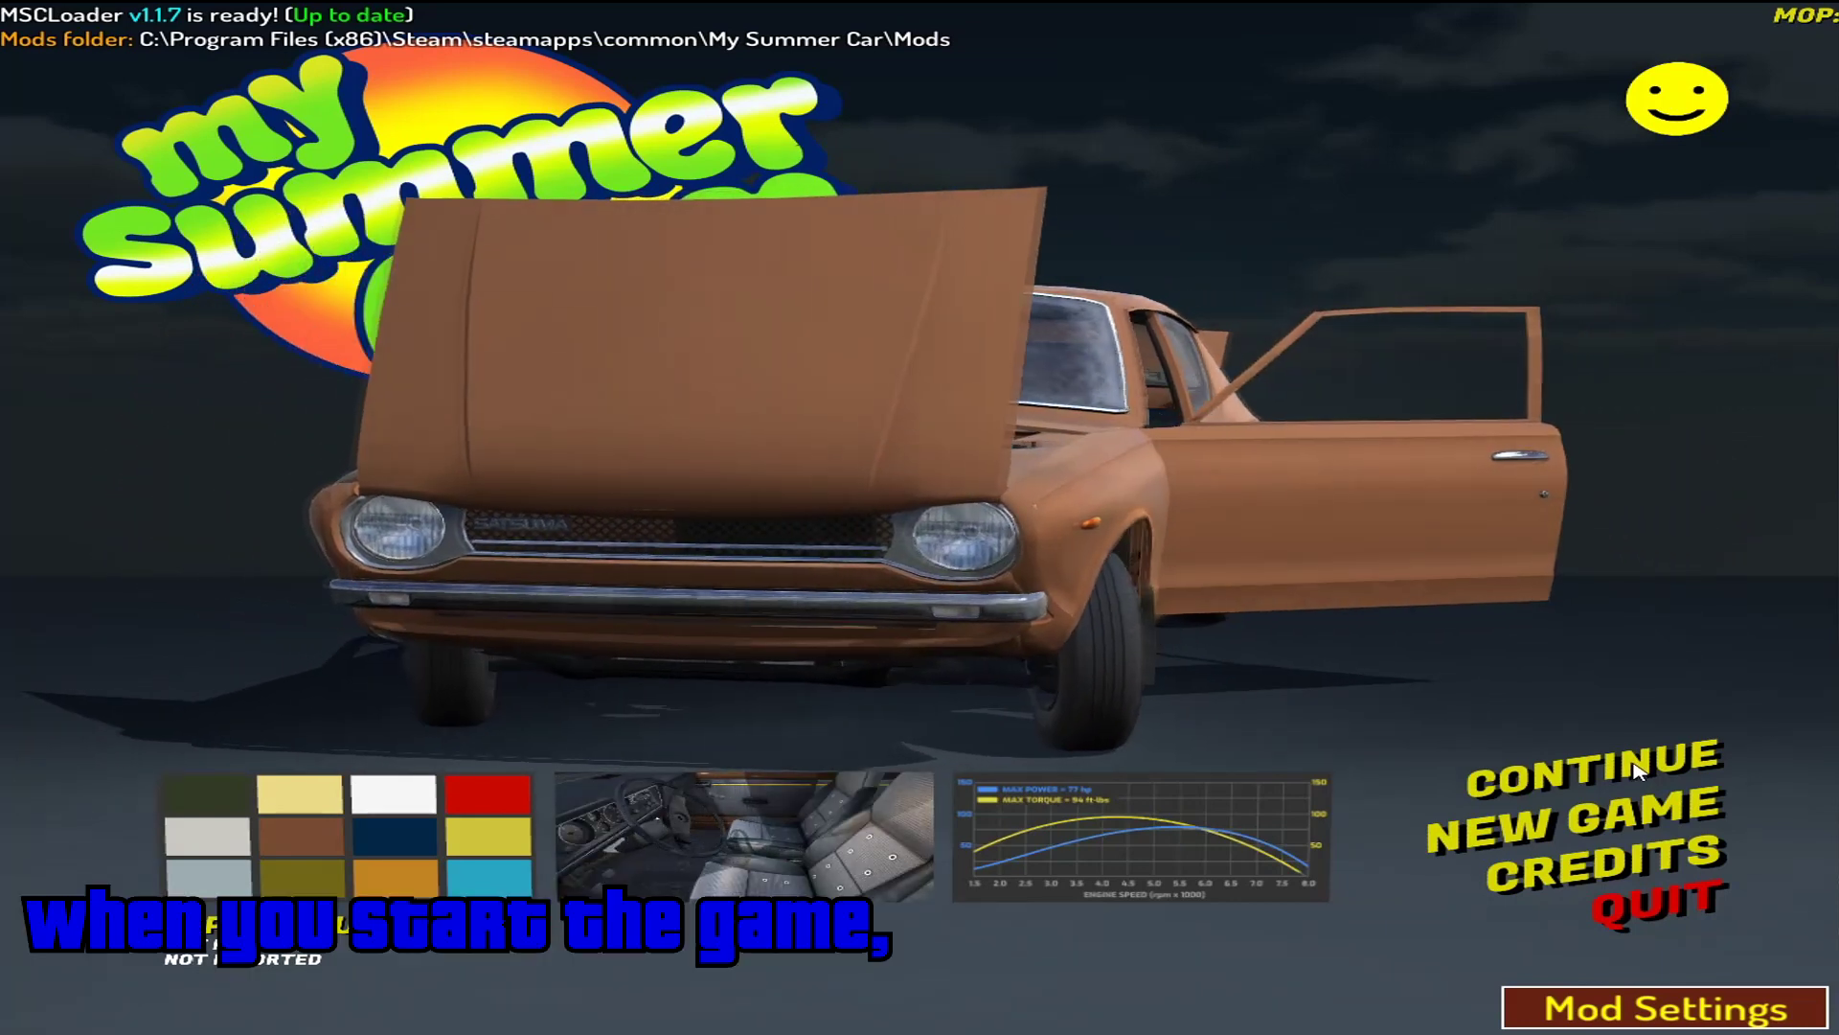
Step: Continue the saved game, bring up the Mod Settings list in-game and pause the game
{"action": "left_click", "coordinate": [1636, 769]}
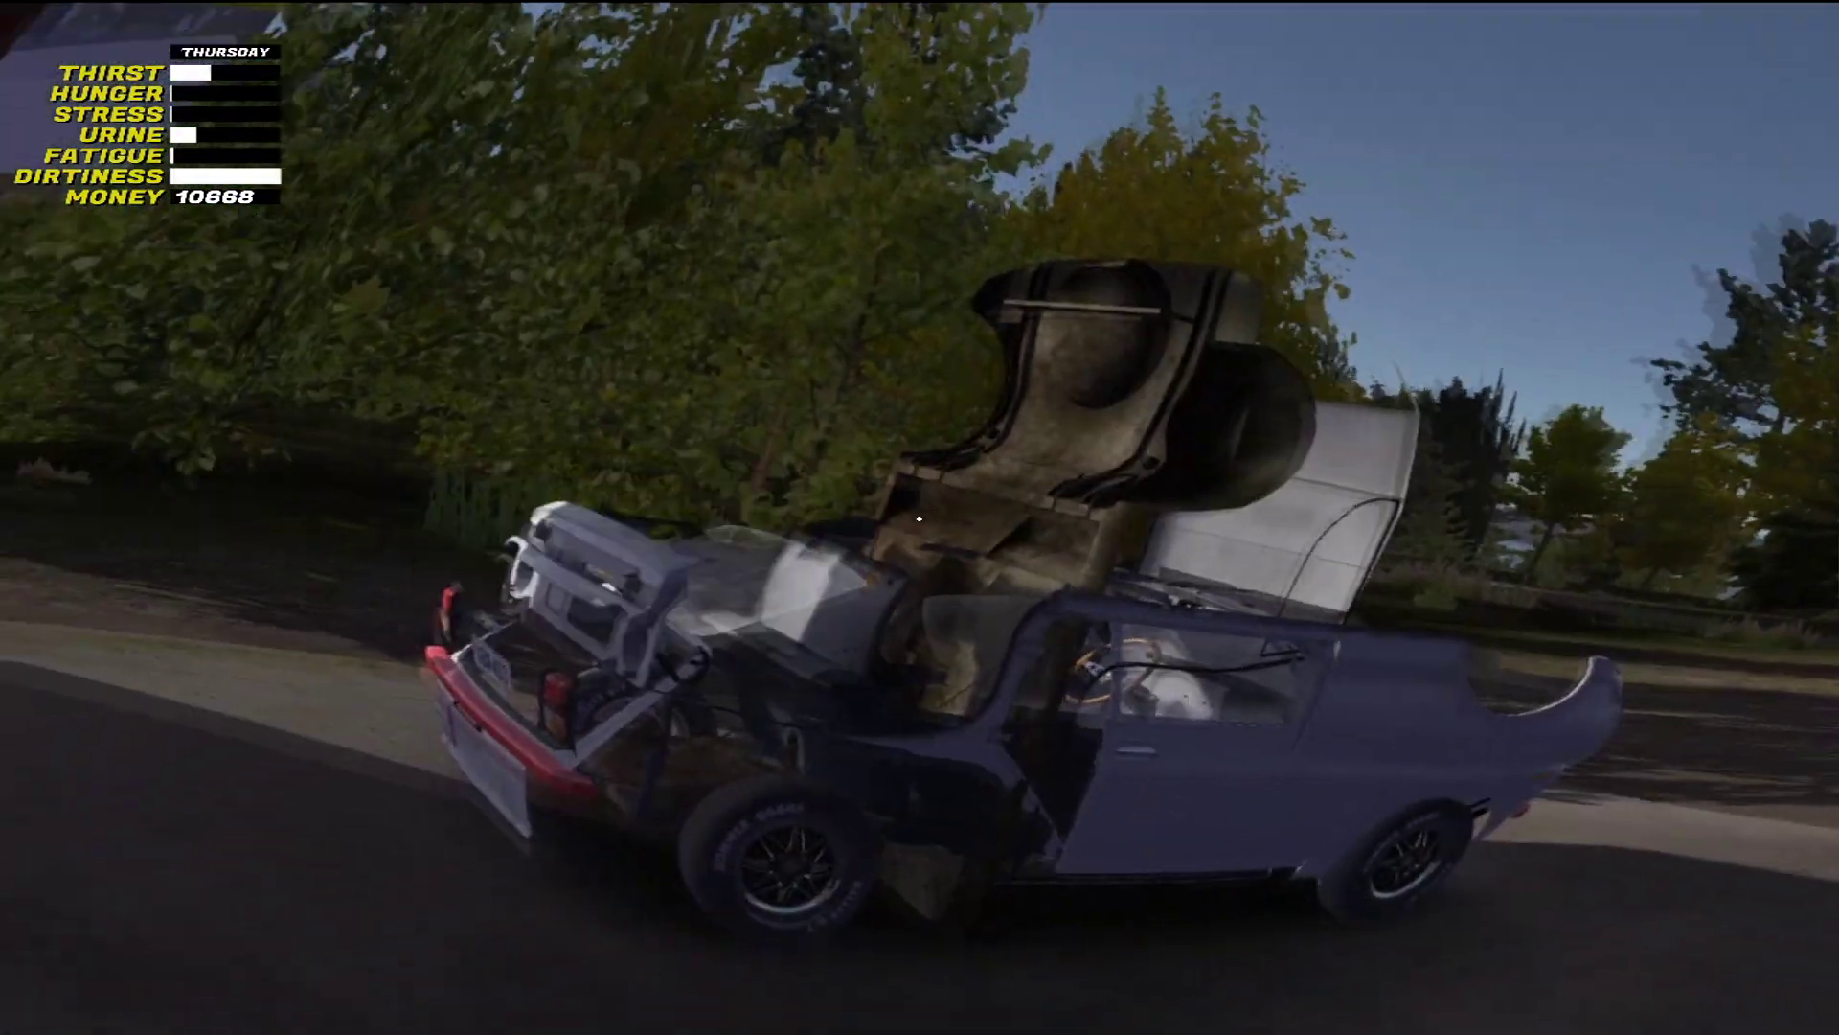
{"action": "key", "text": "w"}
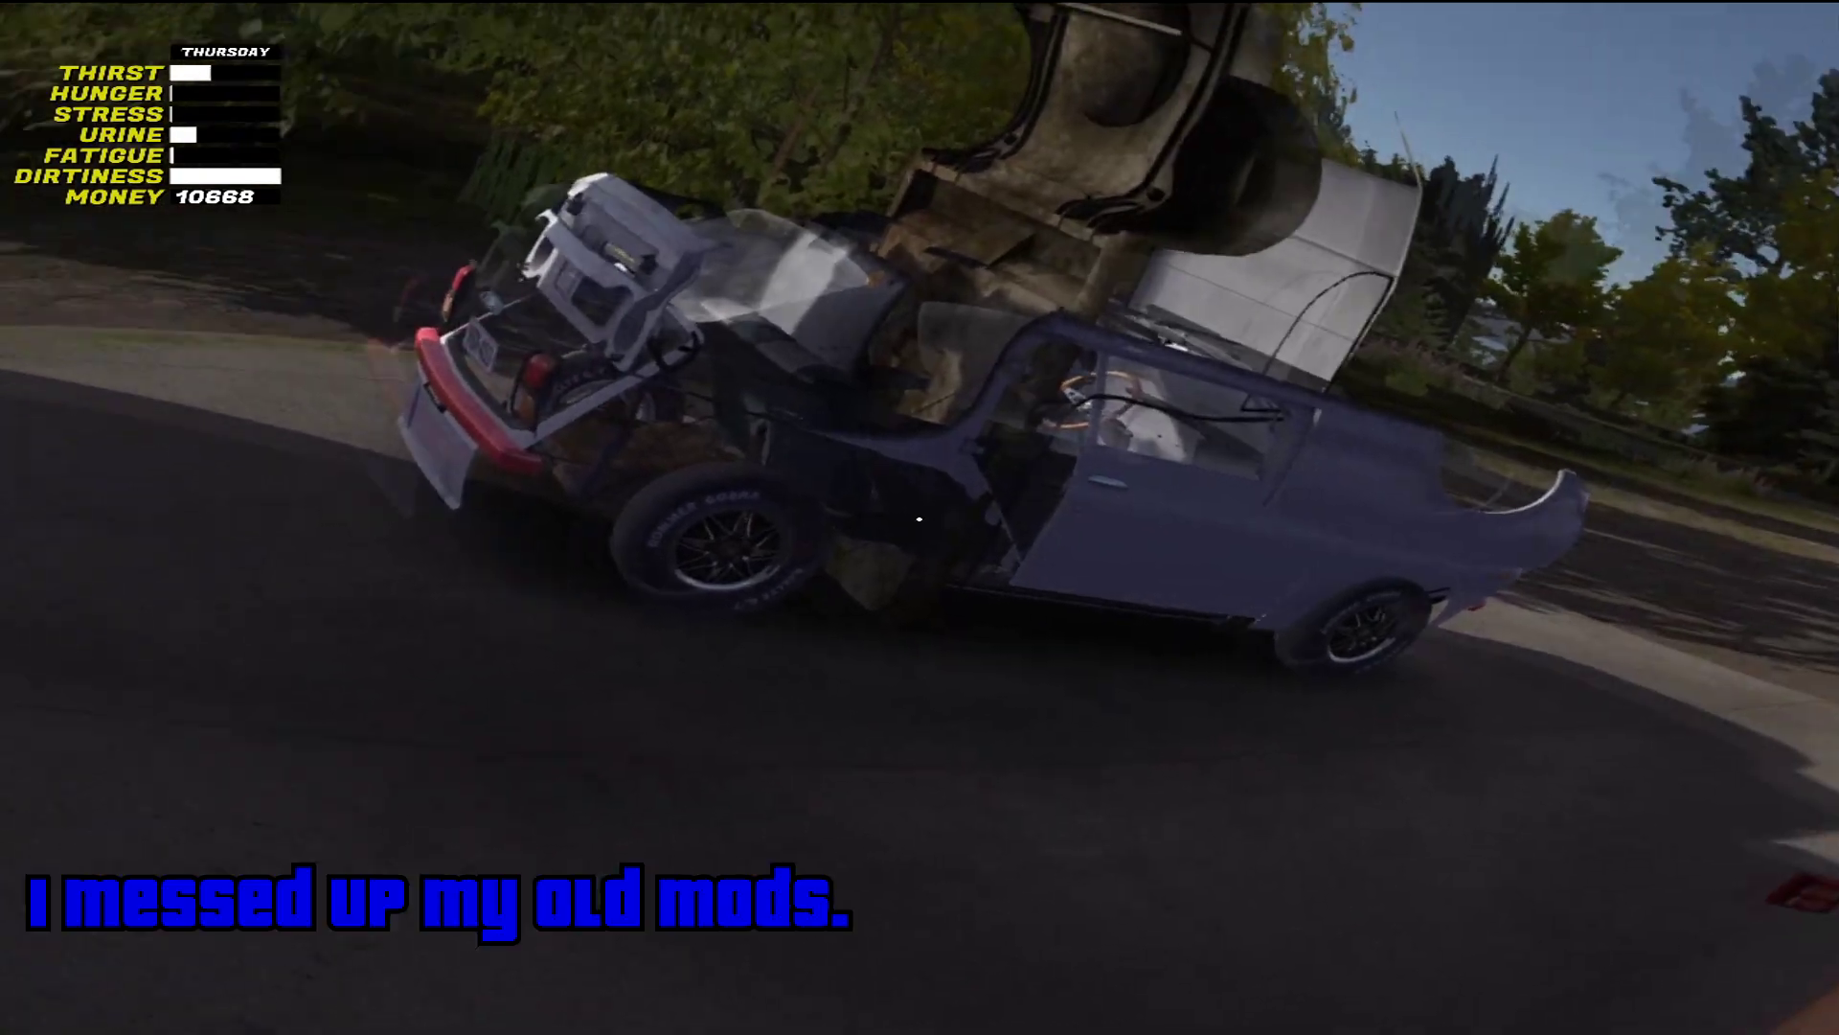
{"action": "key", "text": "ctrl+m"}
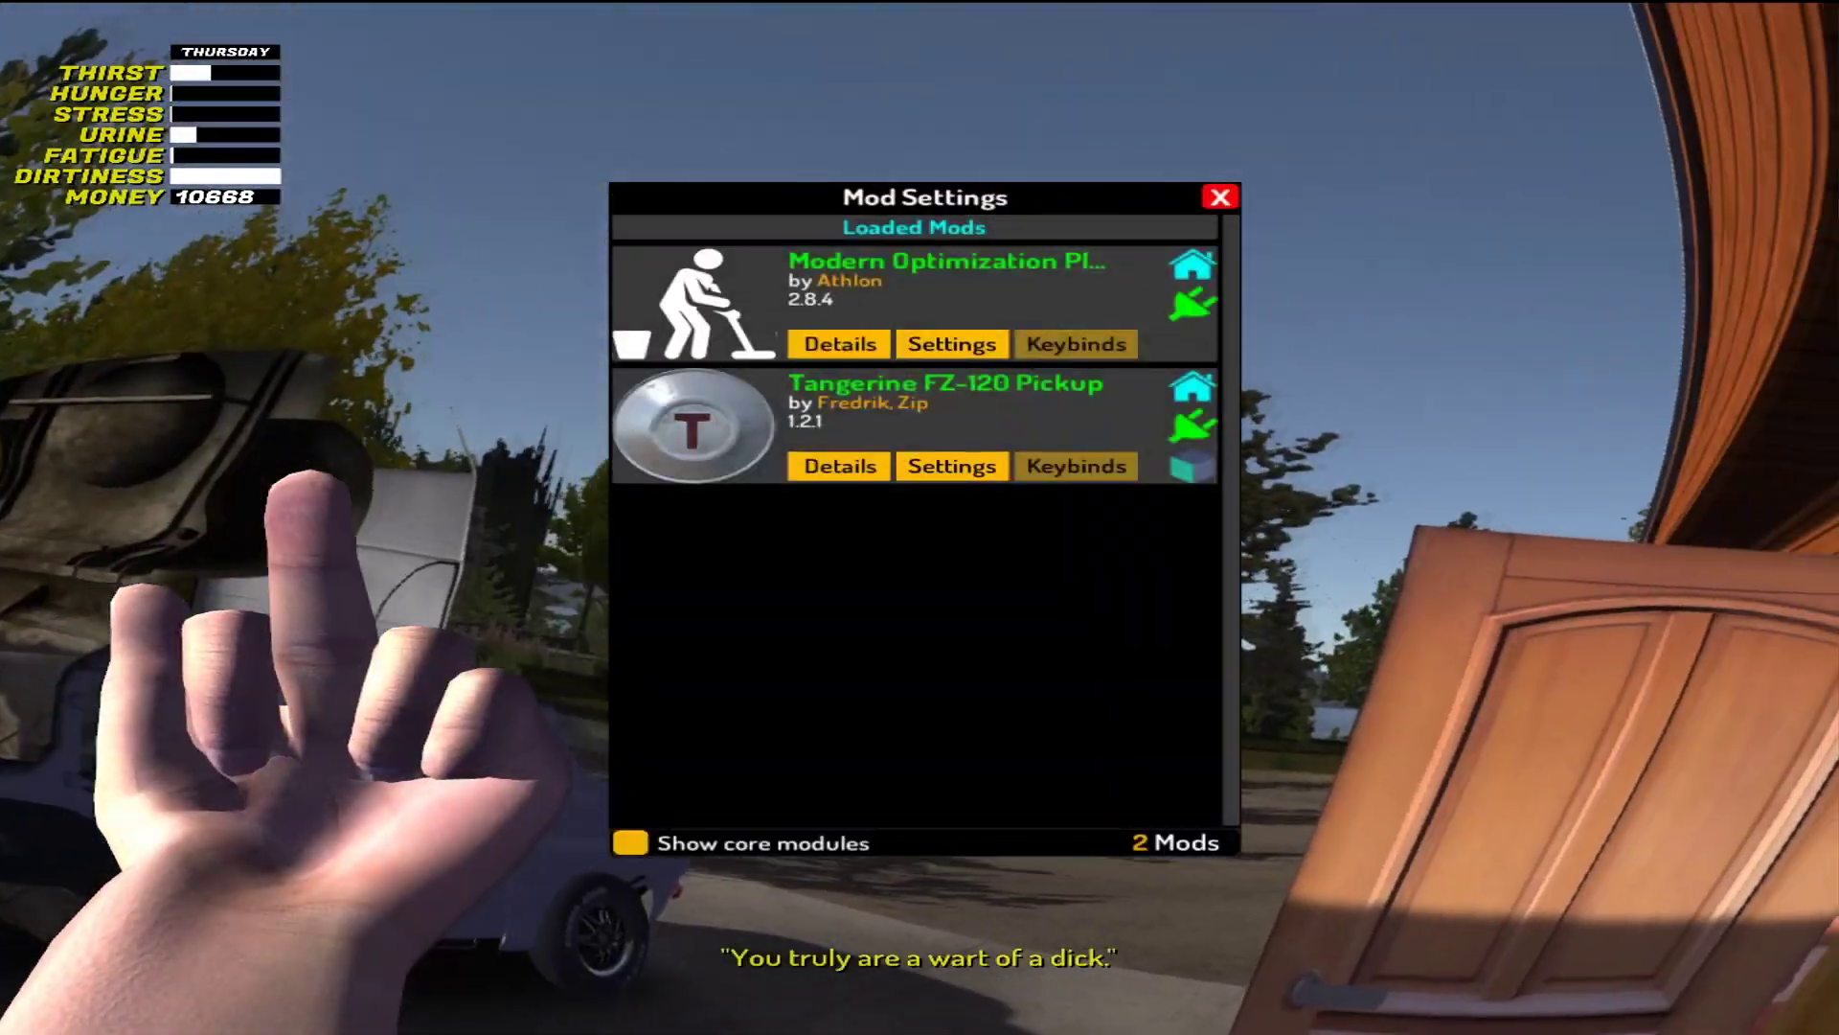
{"action": "key", "text": "Escape"}
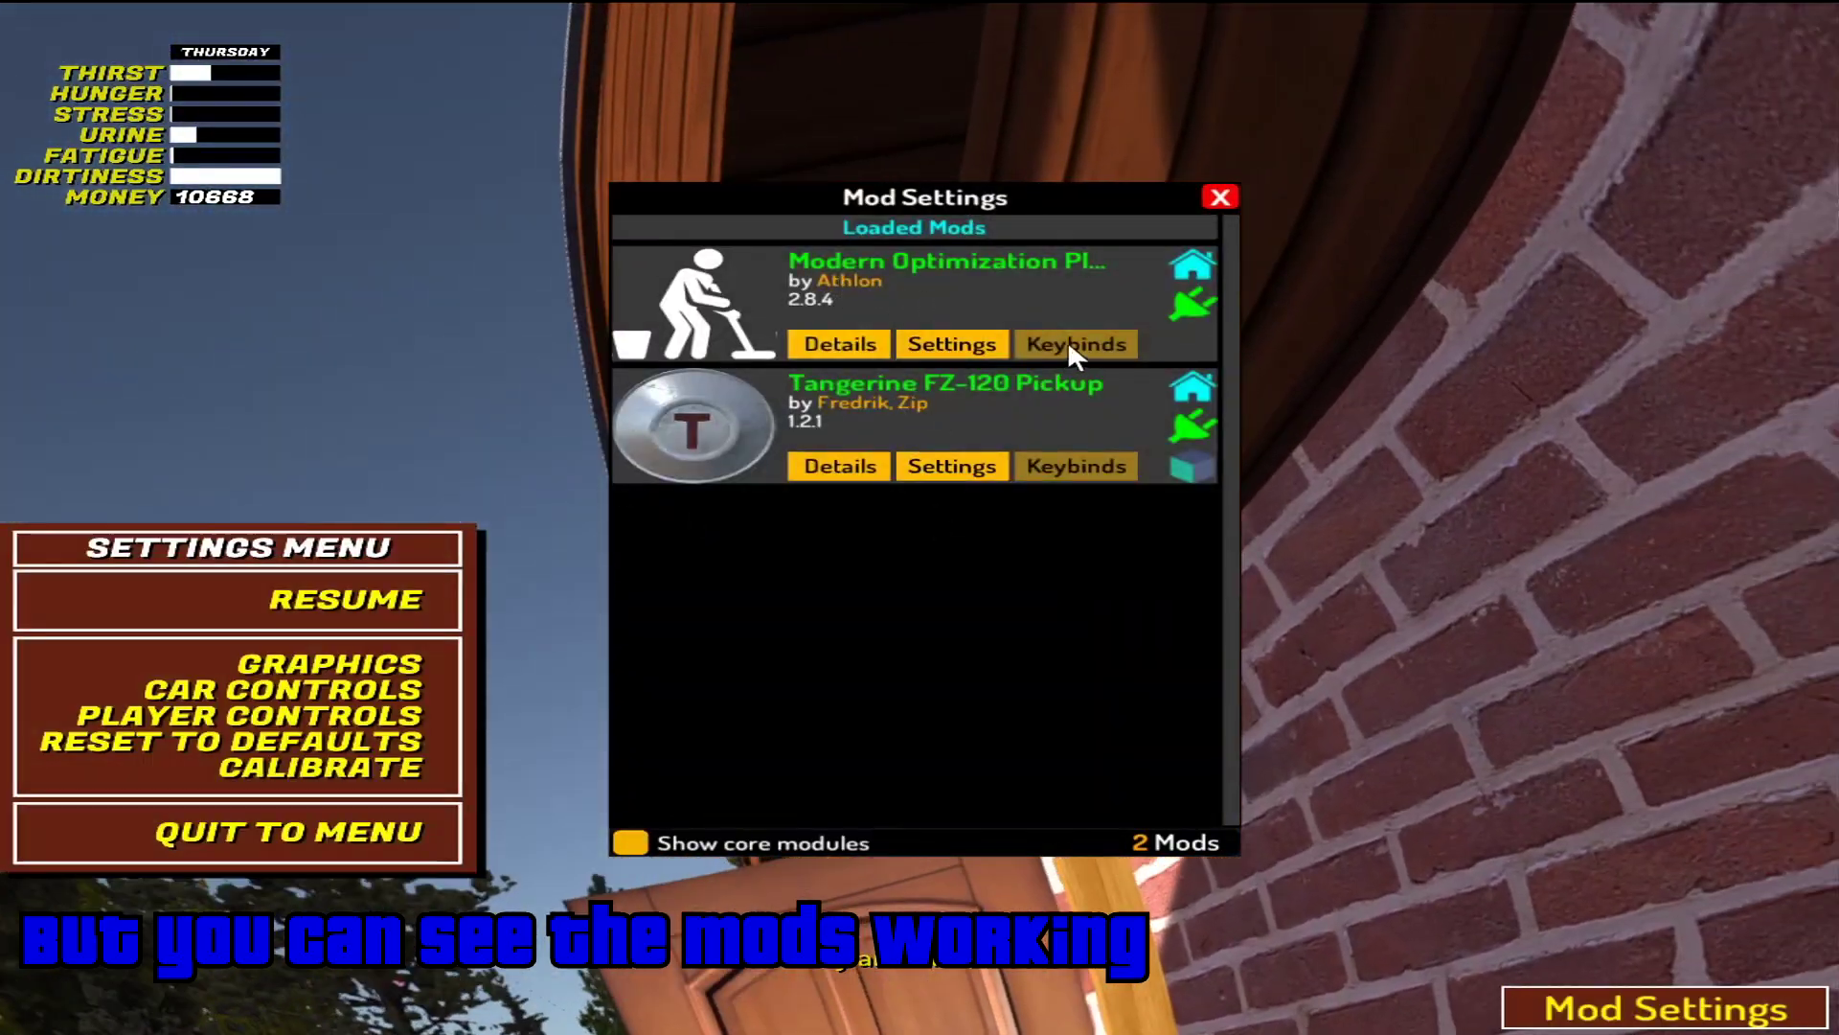
Step: Check the in-game settings of the Tangerine FZ-120 Pickup and the Modern Optimization Plugin, then close the Mod Settings window
{"action": "left_click", "coordinate": [948, 467]}
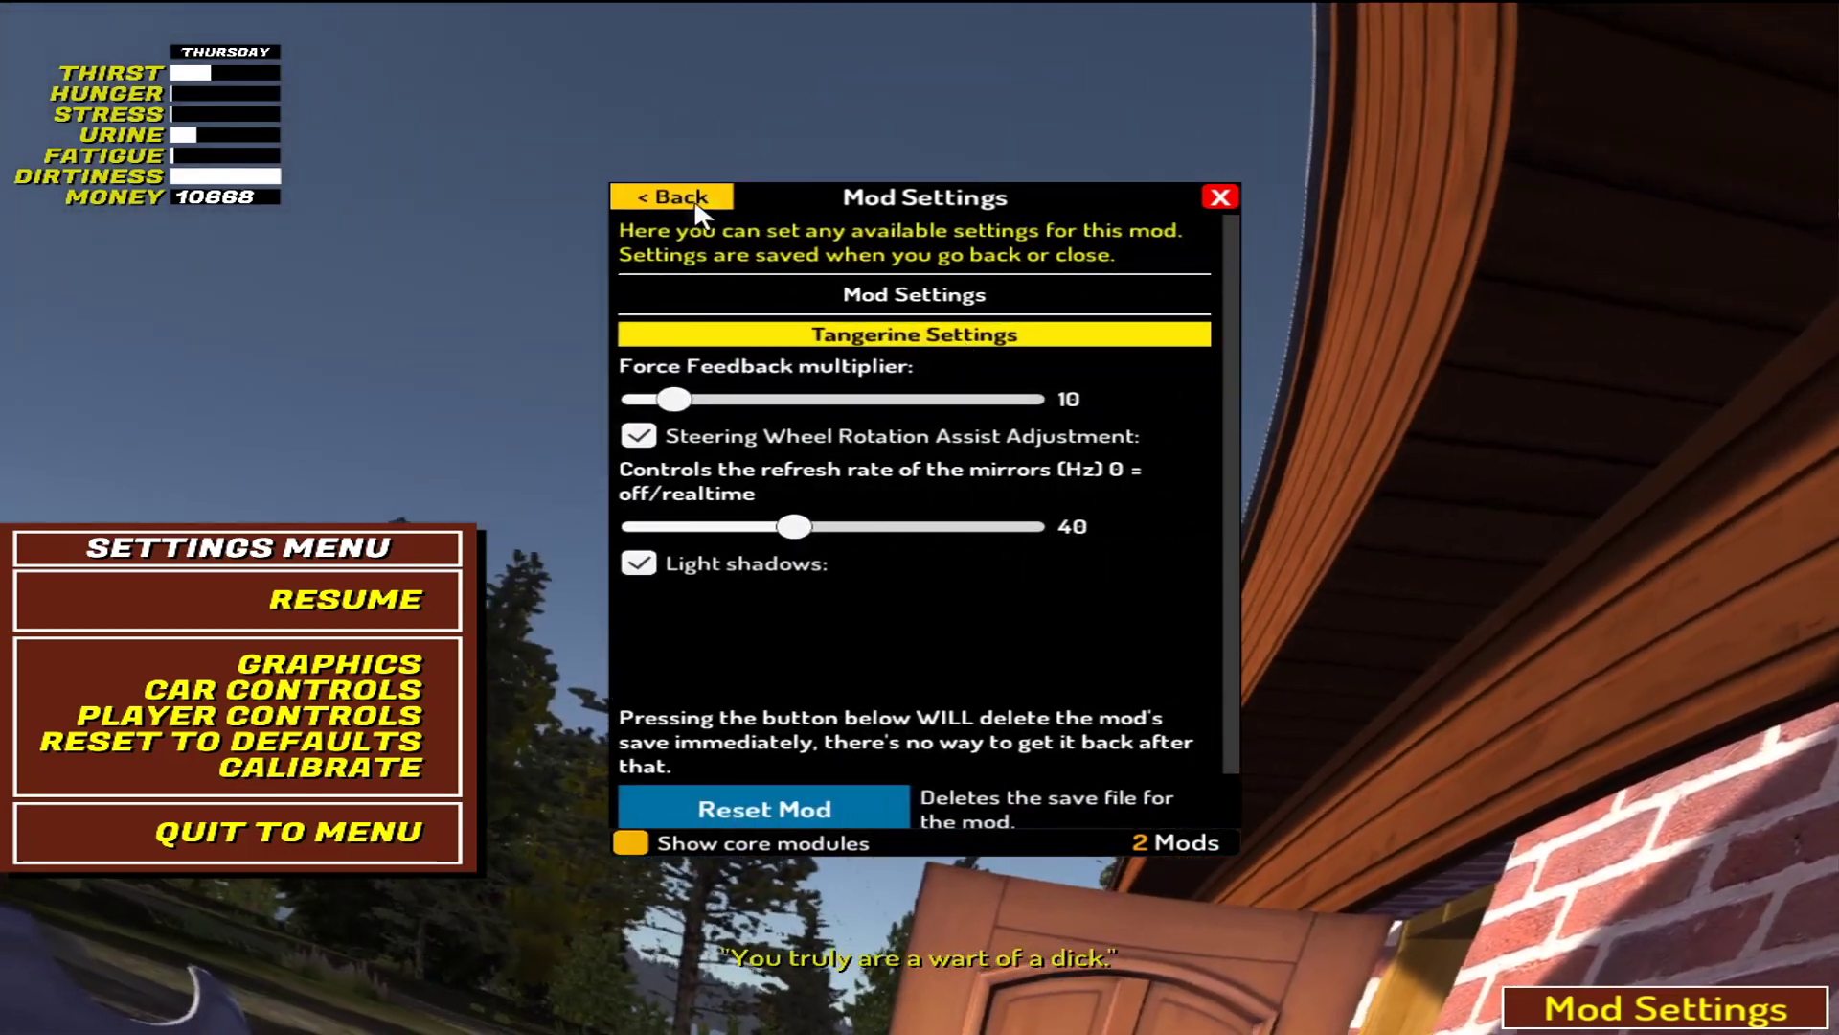
{"action": "left_click", "coordinate": [682, 197]}
{"action": "left_click", "coordinate": [949, 342]}
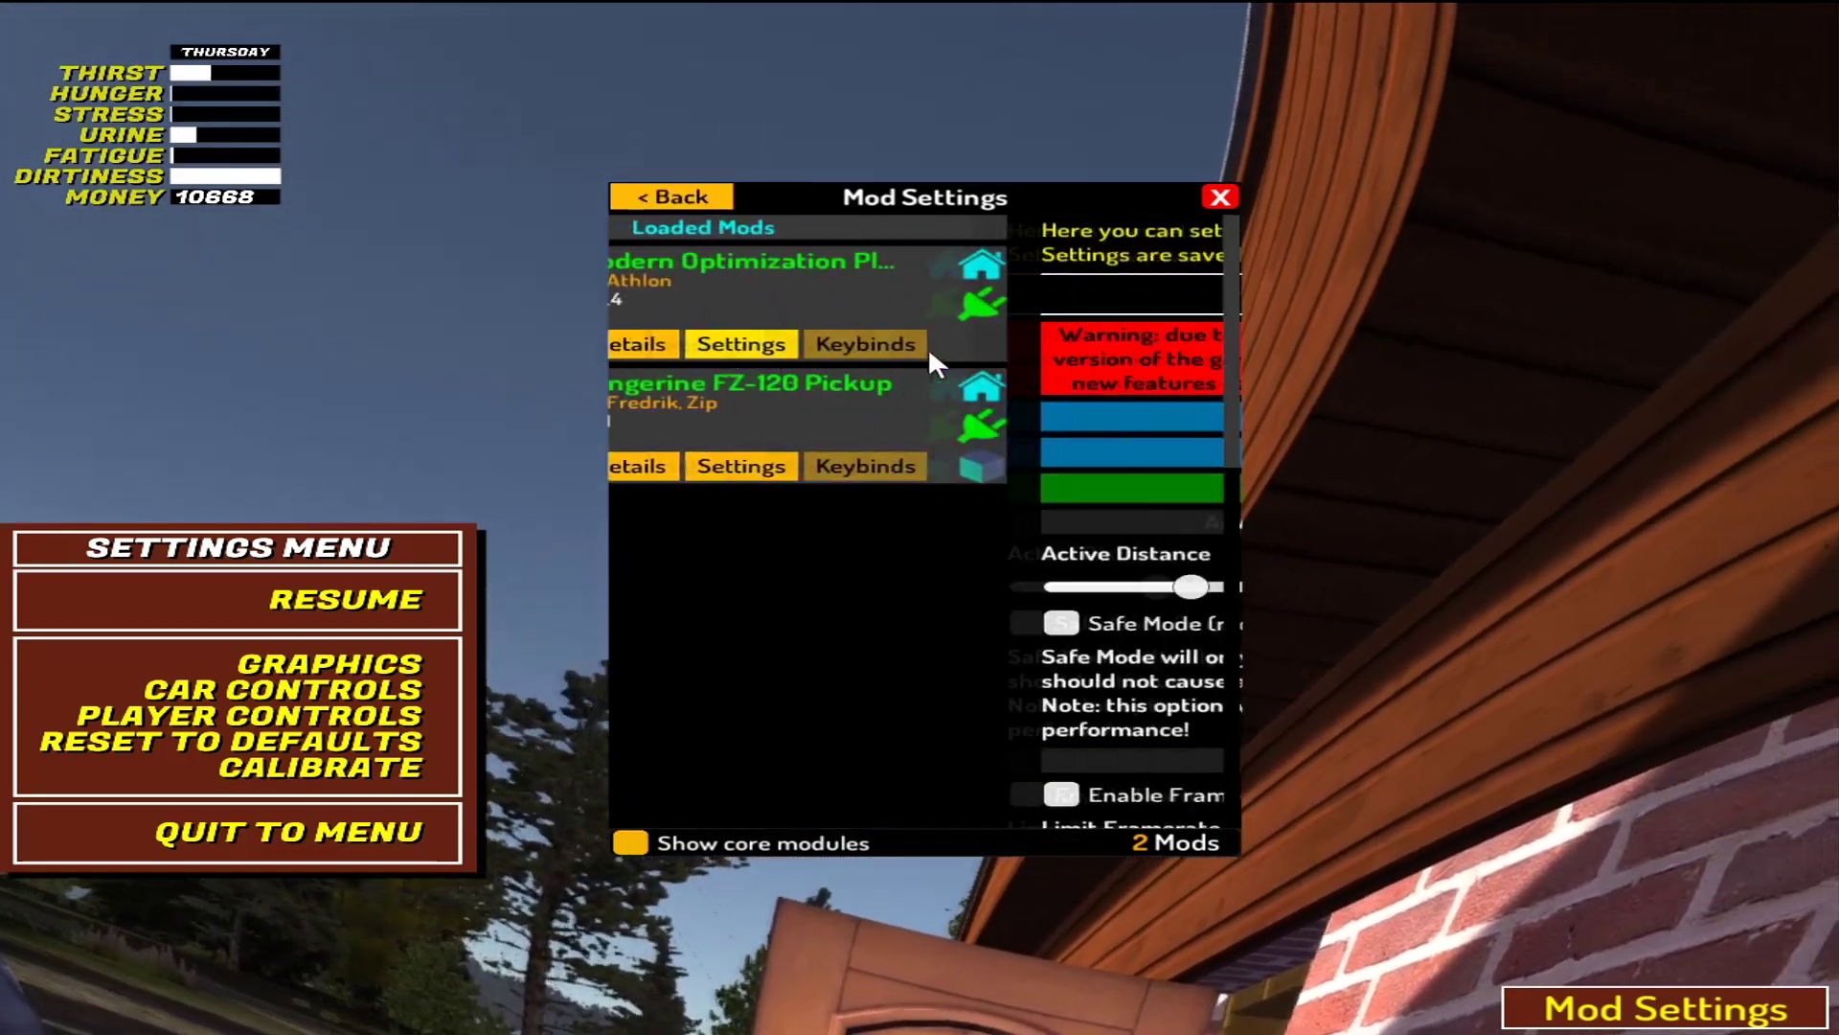
{"action": "scroll", "coordinate": [937, 352], "scroll_direction": "down", "scroll_amount": 10}
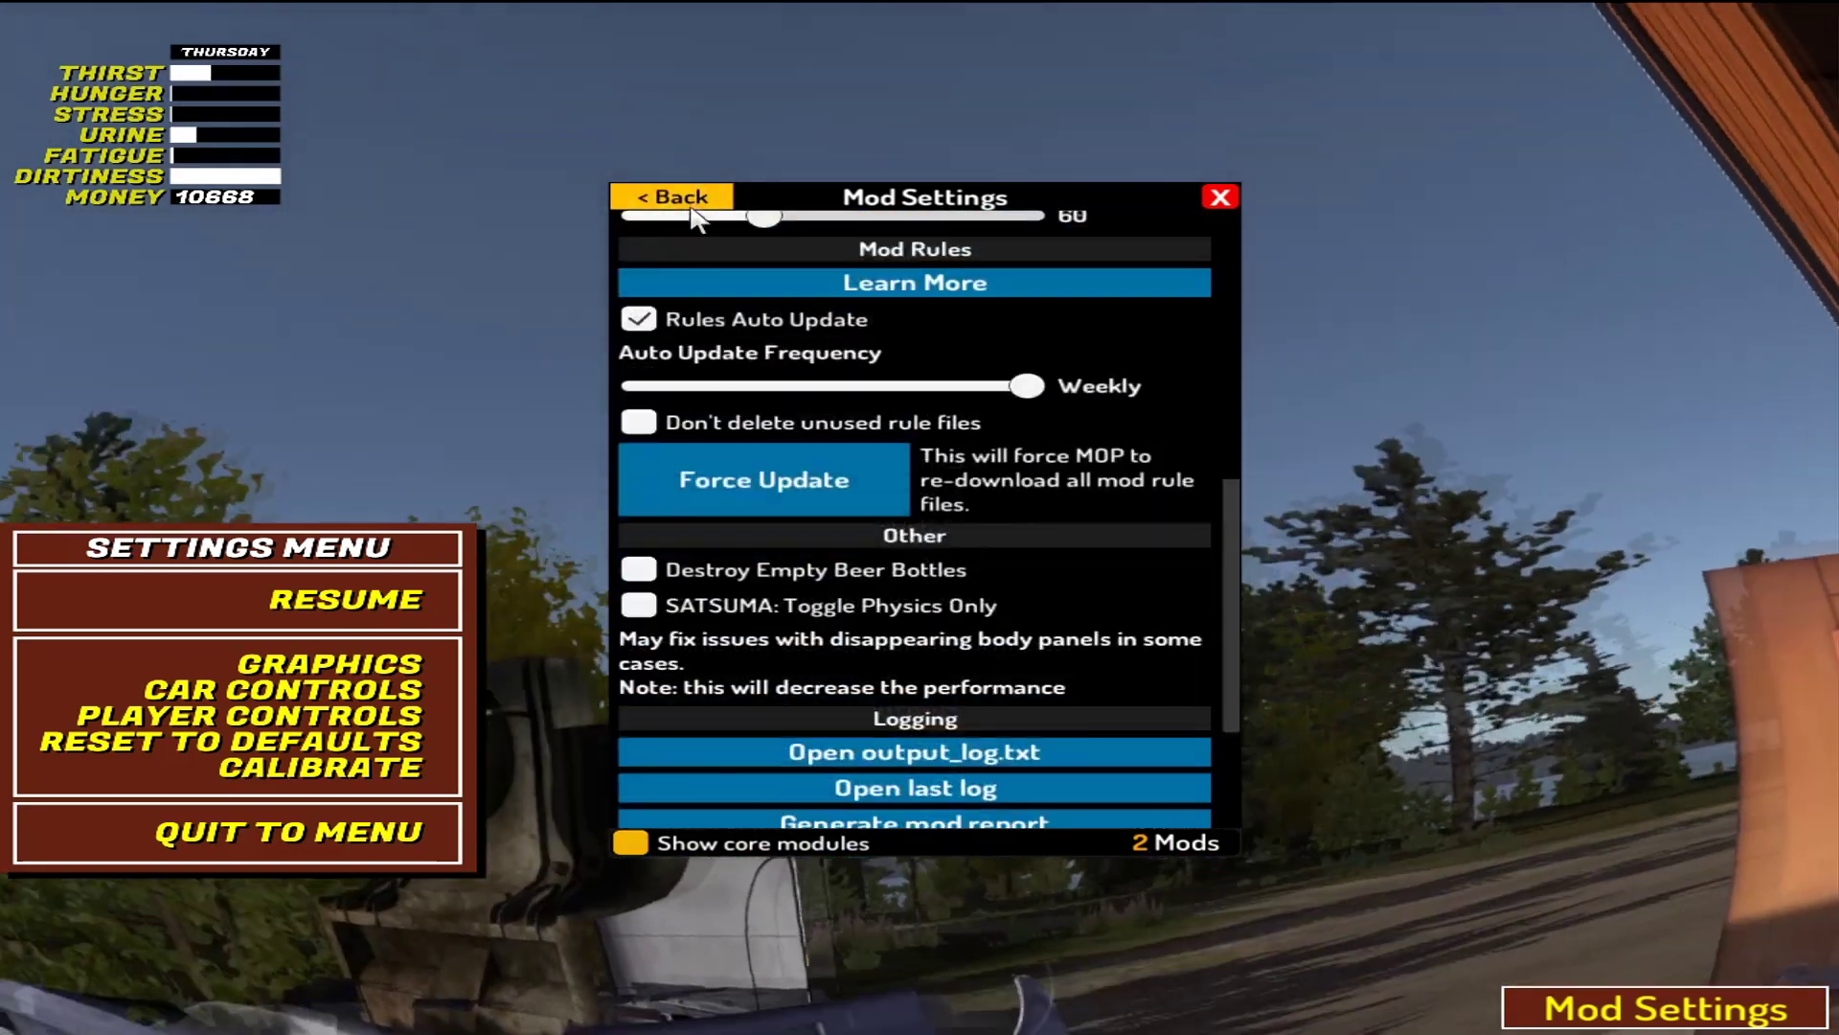
{"action": "left_click", "coordinate": [682, 196]}
{"action": "left_click", "coordinate": [1220, 197]}
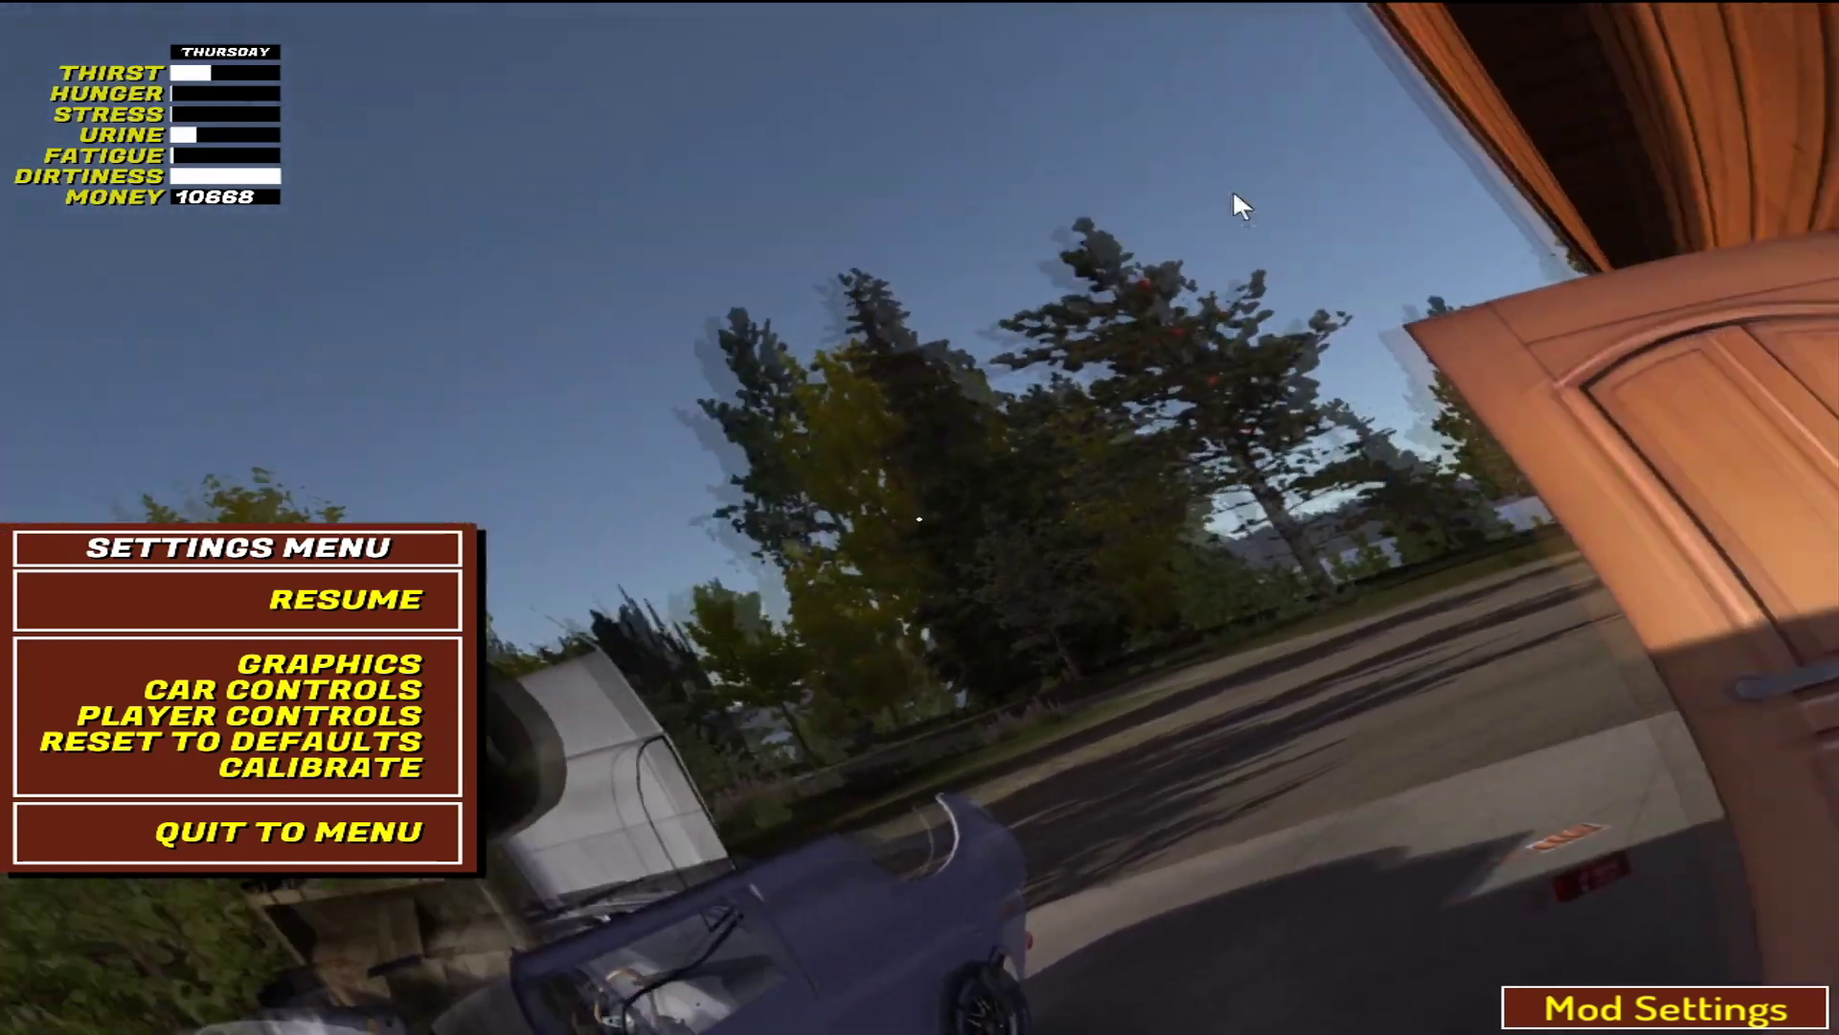